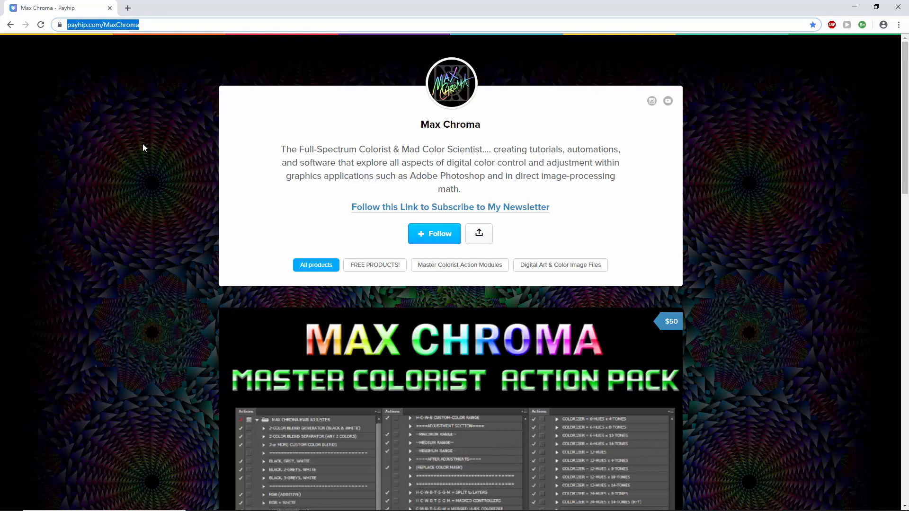
# Step: Look through the Master Colorist Action Pack and the free products on the Max Chroma store page
pyautogui.scroll(-4, 144, 147)
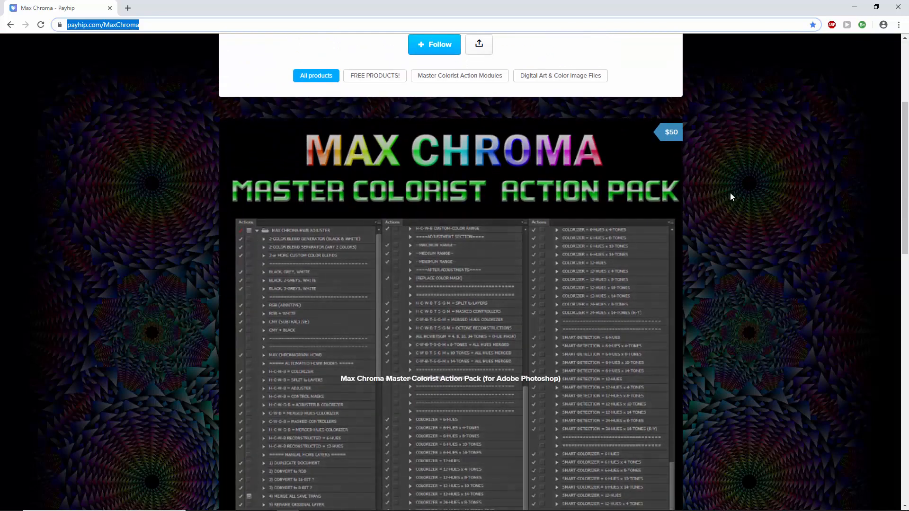
pyautogui.click(730, 194)
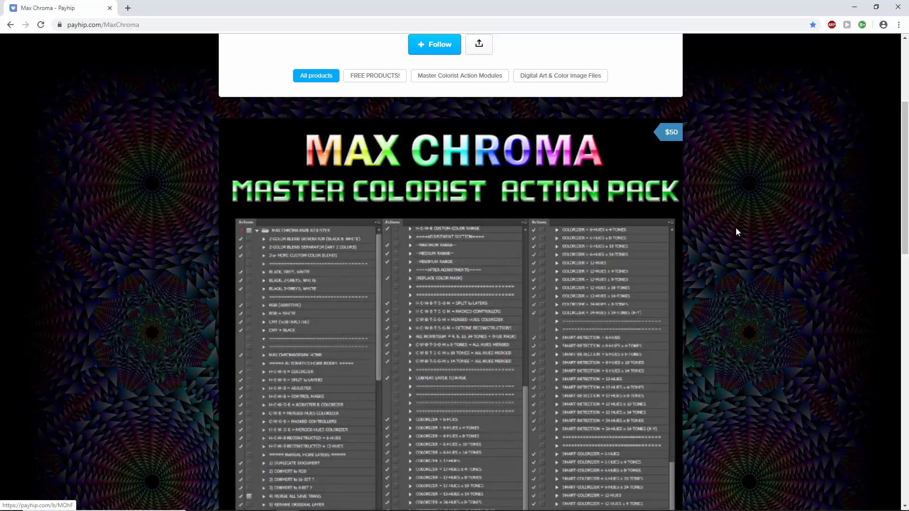
pyautogui.scroll(-3, 687, 218)
pyautogui.scroll(3, 618, 207)
pyautogui.scroll(-8, 747, 232)
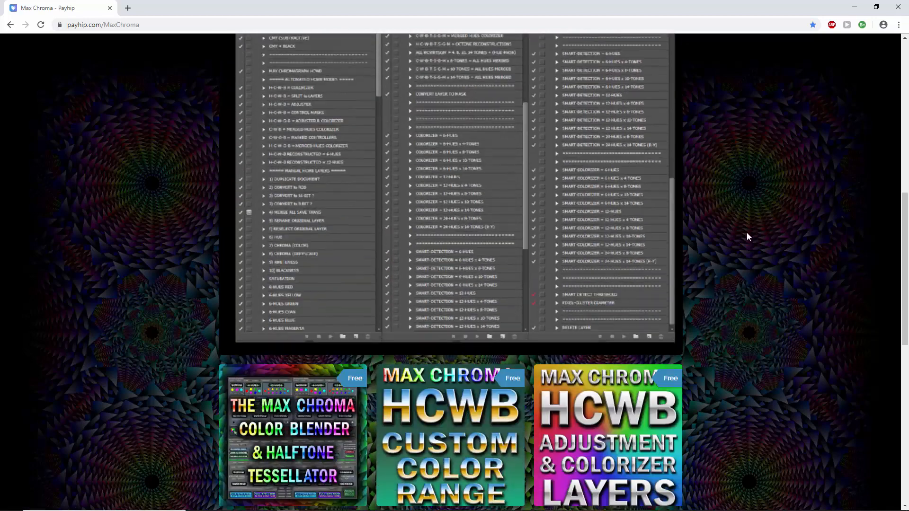
pyautogui.scroll(6, 447, 186)
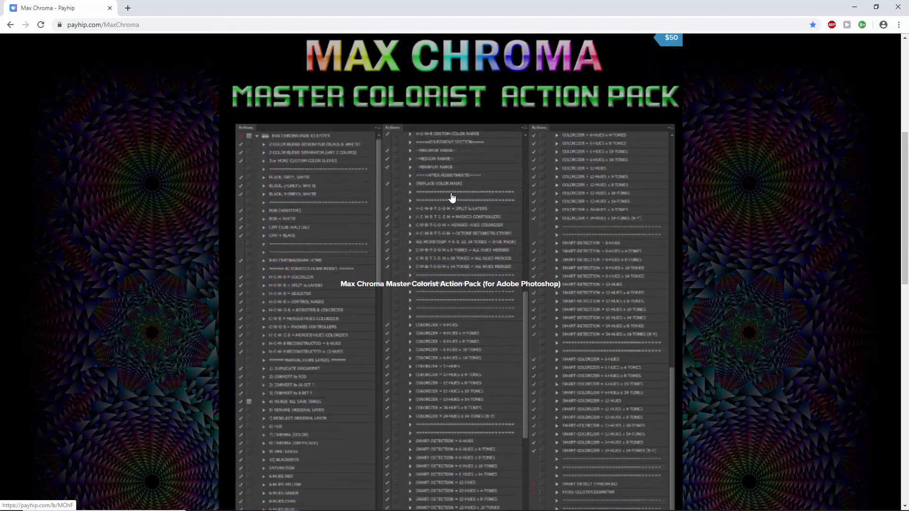
pyautogui.scroll(-7, 337, 250)
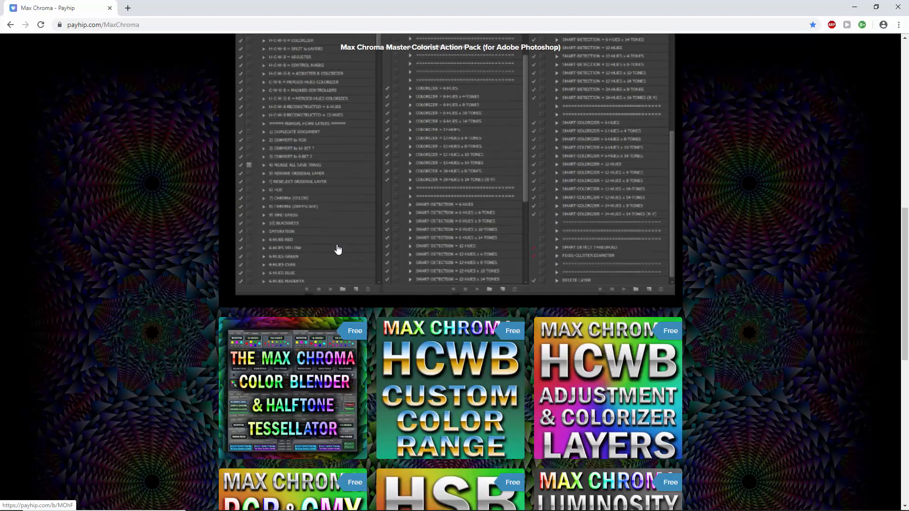
# Step: Open the Max Chroma Color Blender & Halftone Tessellator product page in a new tab and view it
pyautogui.rightClick(287, 277)
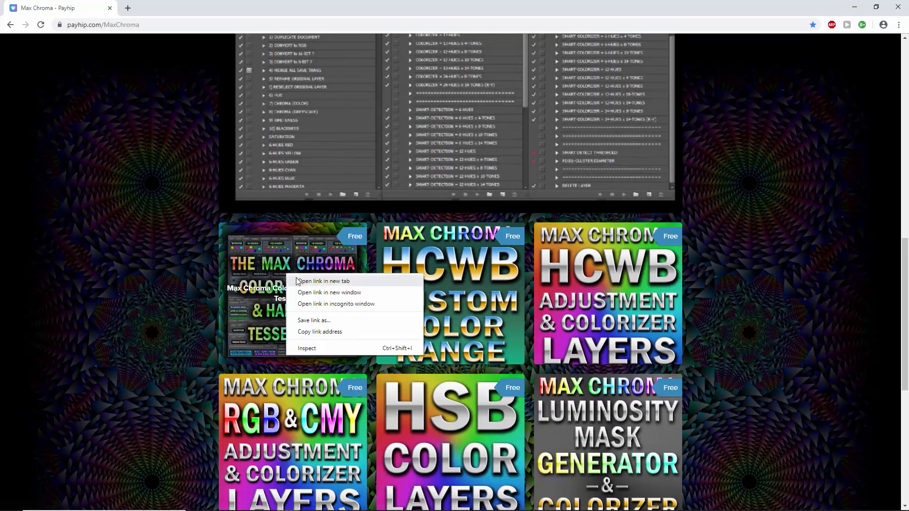
pyautogui.click(305, 280)
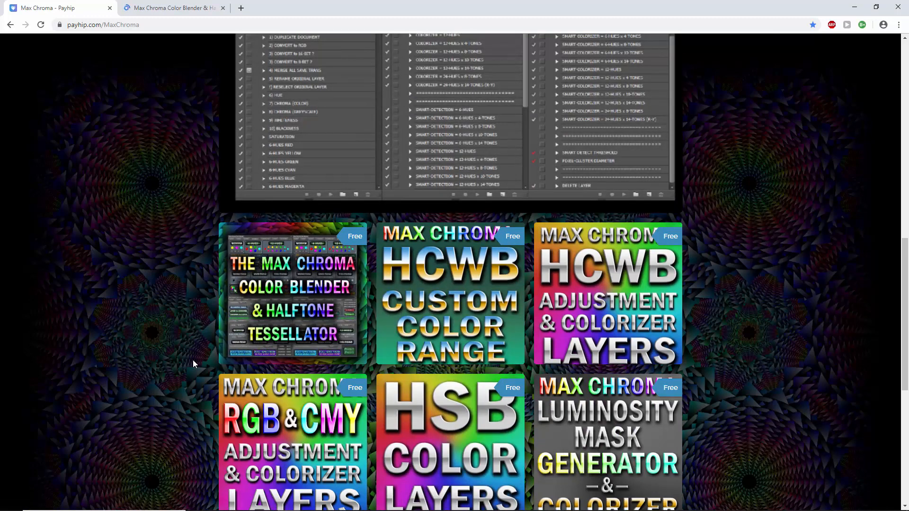
pyautogui.click(163, 5)
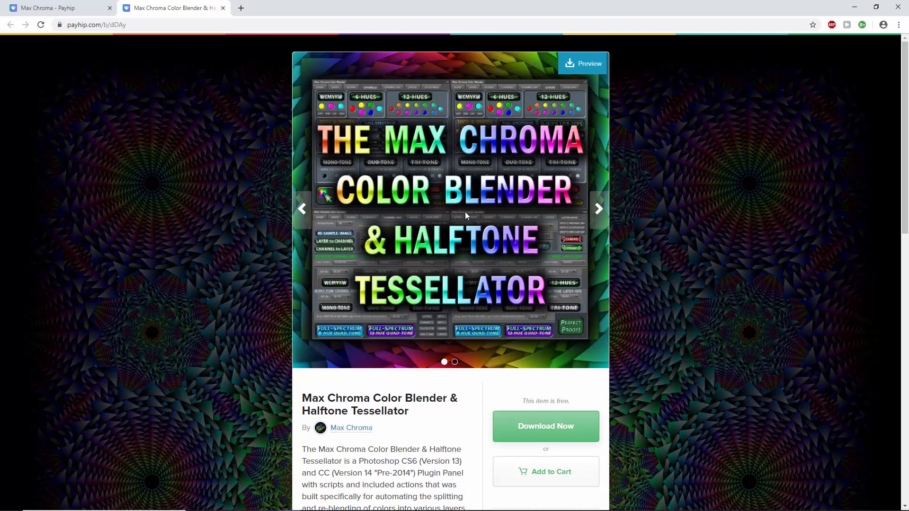
# Step: Open the HCWB Custom Color Range product page in a new tab from the store and check its download form without submitting it
pyautogui.click(60, 7)
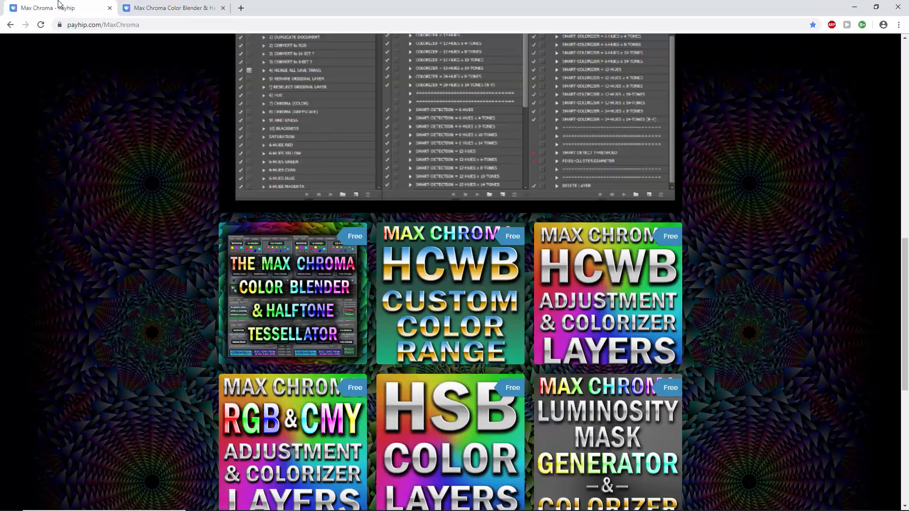
pyautogui.rightClick(452, 263)
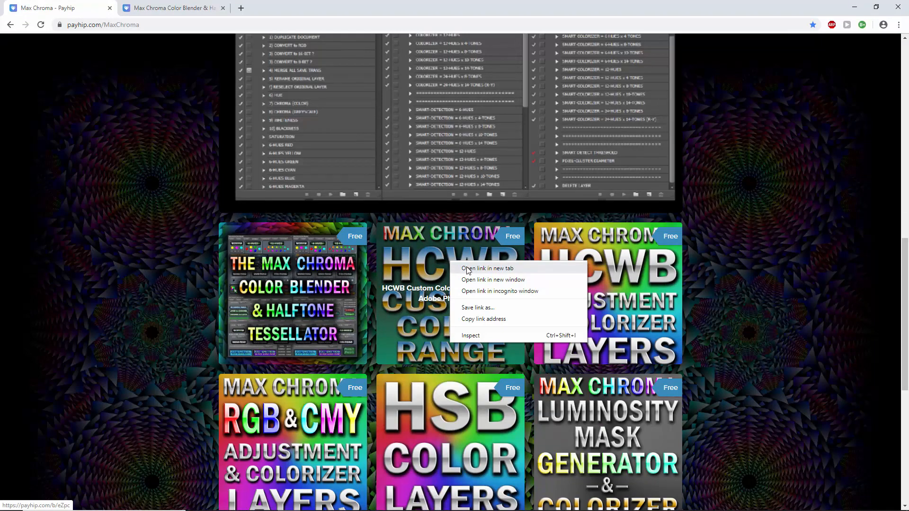
pyautogui.click(469, 268)
pyautogui.click(290, 8)
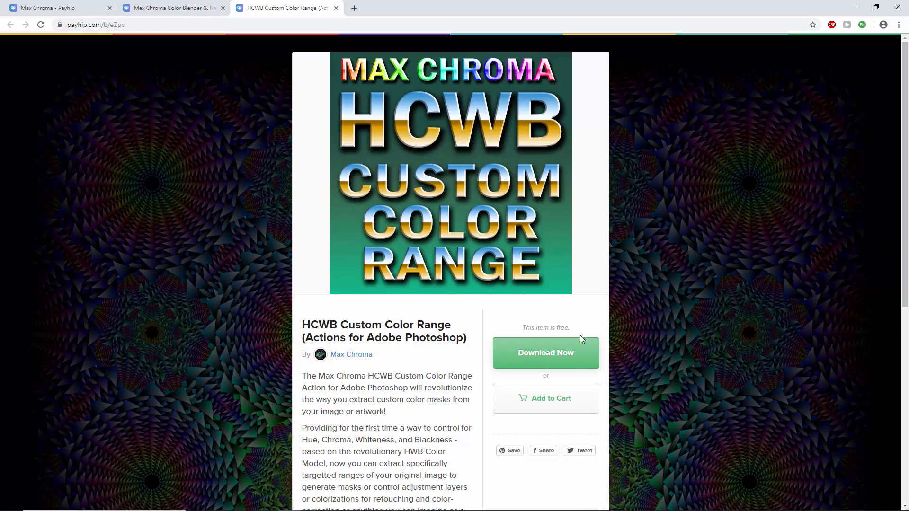
pyautogui.click(532, 355)
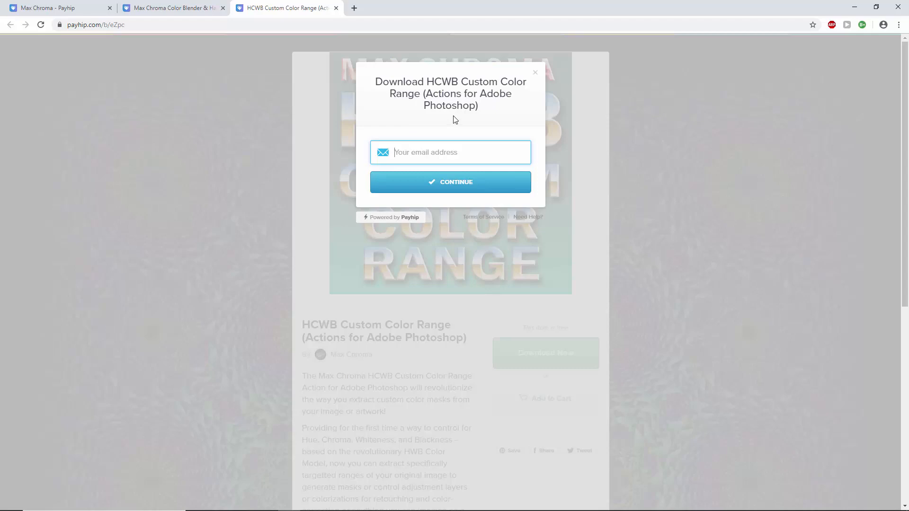
pyautogui.click(535, 73)
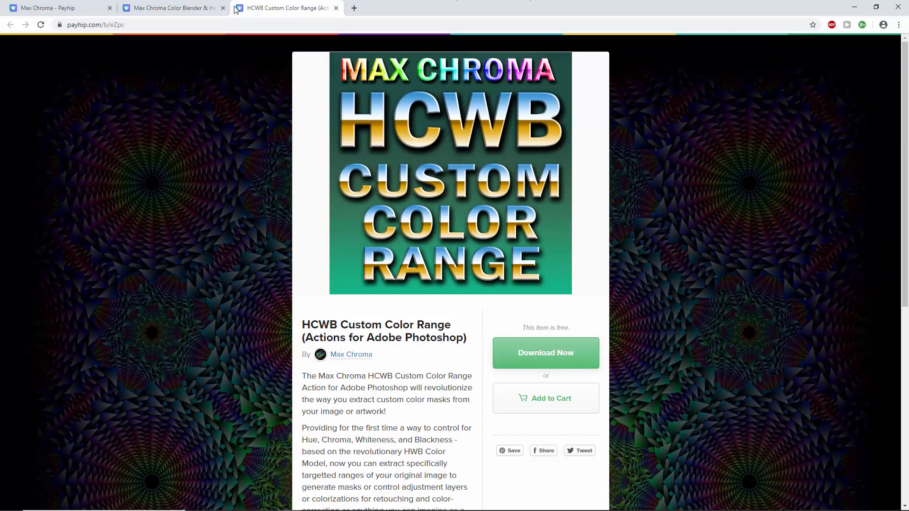
# Step: Switch to the desktop and place the MAX CHROMA HCWB COLOR RANGE 2.atn file beside MAX CHROMA HCWB COLOR RANGE.atn
pyautogui.click(855, 7)
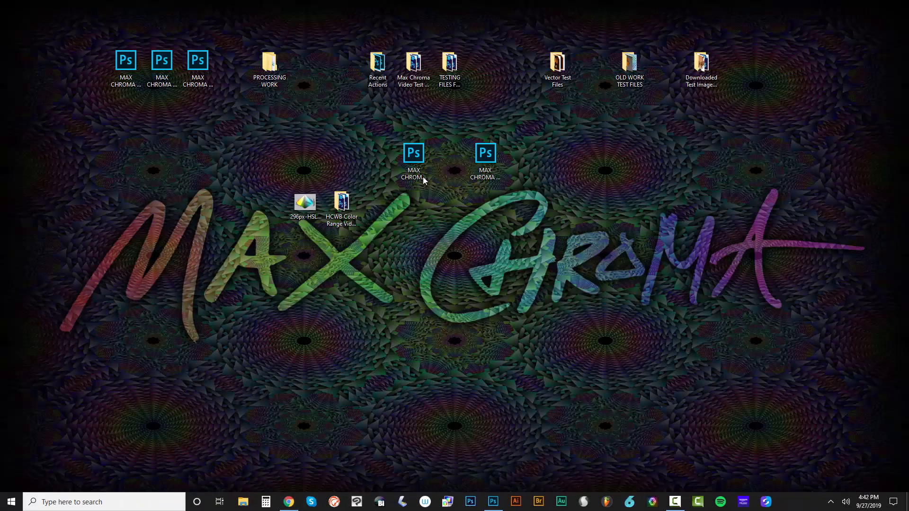
pyautogui.click(413, 154)
pyautogui.moveTo(485, 159); pyautogui.dragTo(454, 165)
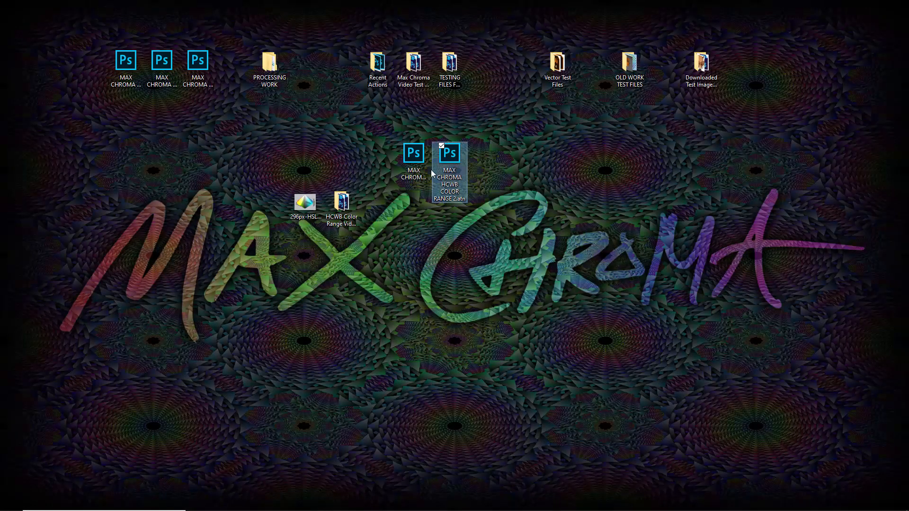
pyautogui.click(407, 175)
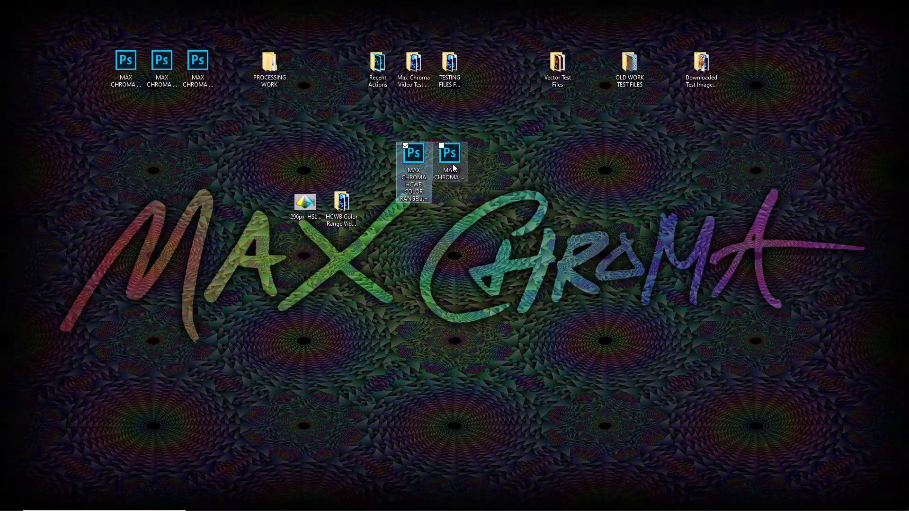
pyautogui.click(451, 181)
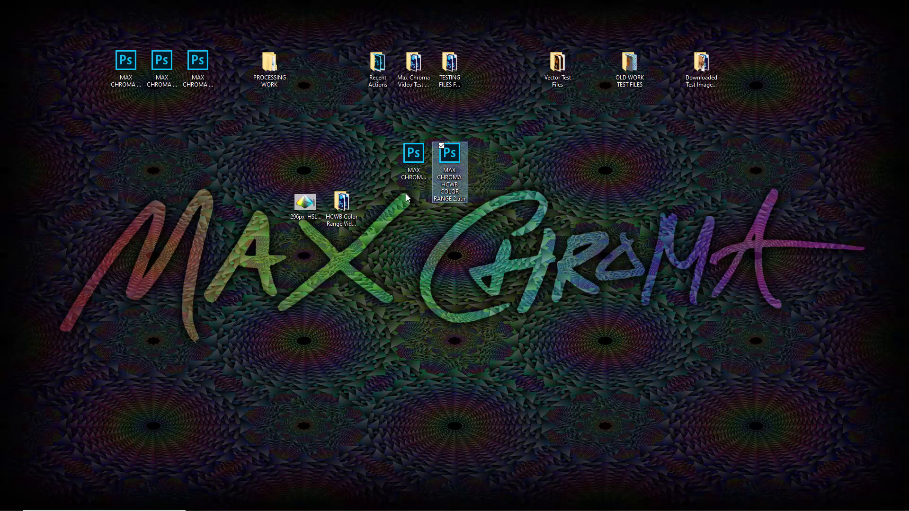
pyautogui.click(411, 164)
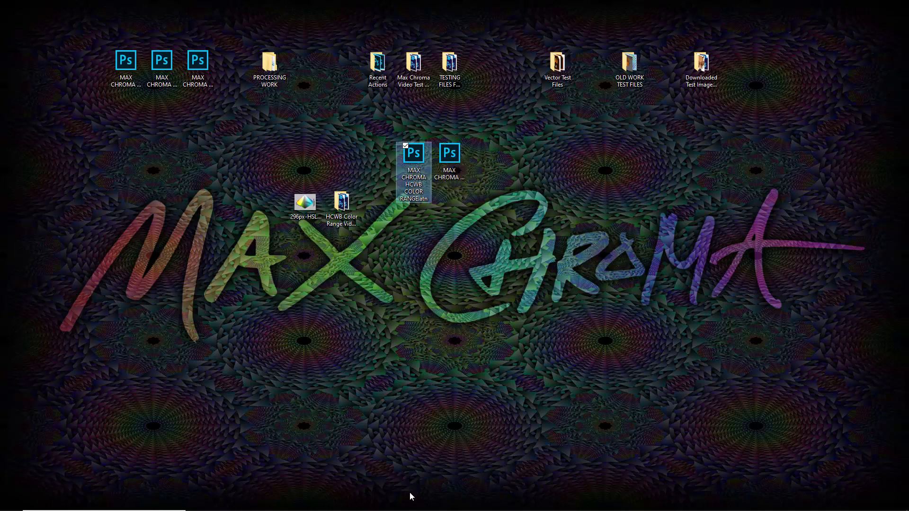
# Step: Switch to Photoshop, turn off Button Mode for the actions and delete the Max Chroma HCWB action set
pyautogui.click(493, 506)
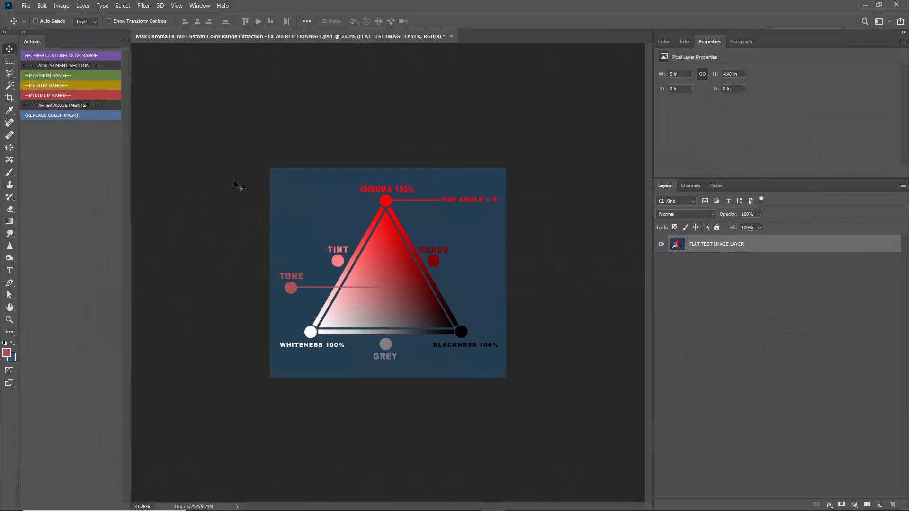
pyautogui.click(124, 41)
pyautogui.click(152, 44)
pyautogui.click(121, 55)
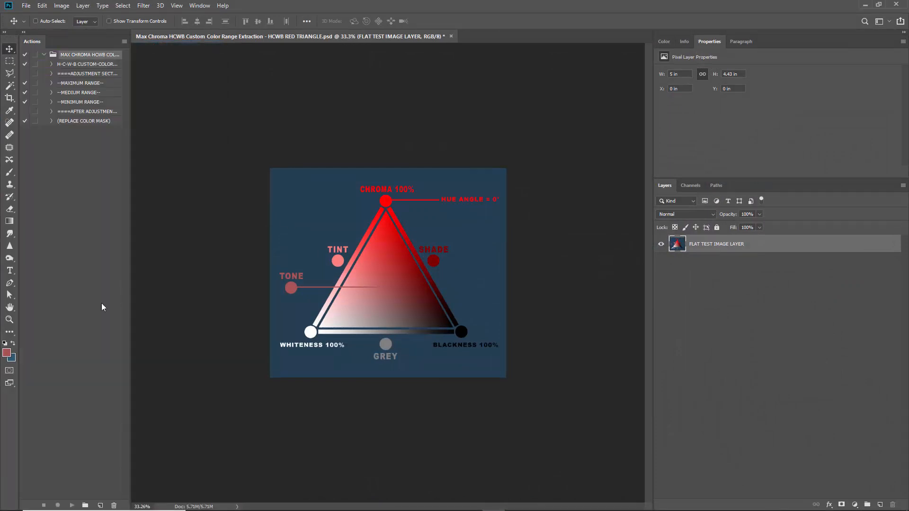
pyautogui.click(113, 505)
pyautogui.click(410, 192)
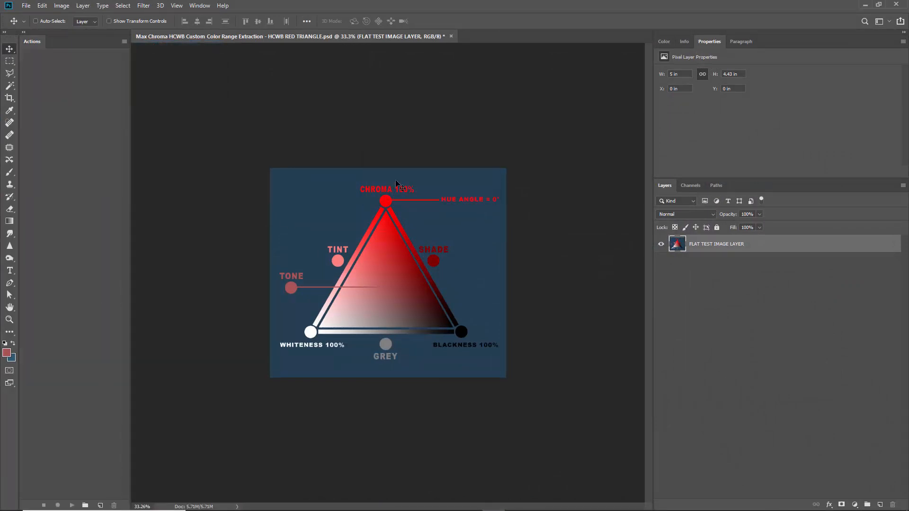
# Step: Load the MAX CHROMA HCWB COLOR RANGE.atn action file from the desktop into Photoshop
pyautogui.click(865, 5)
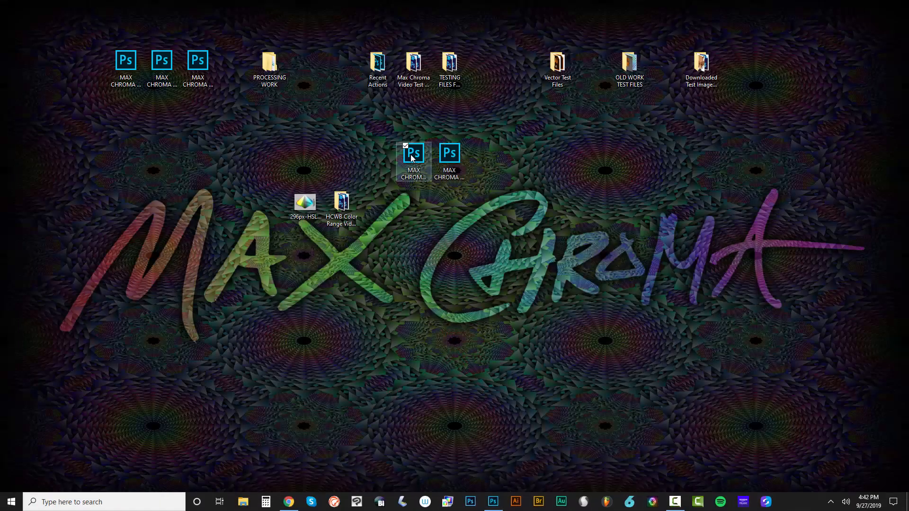
pyautogui.click(416, 156)
pyautogui.doubleClick(415, 154)
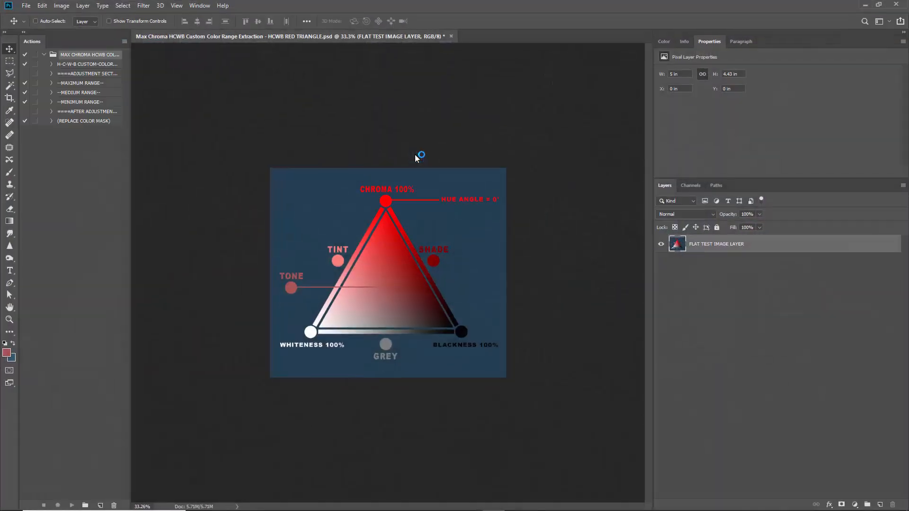
pyautogui.click(123, 43)
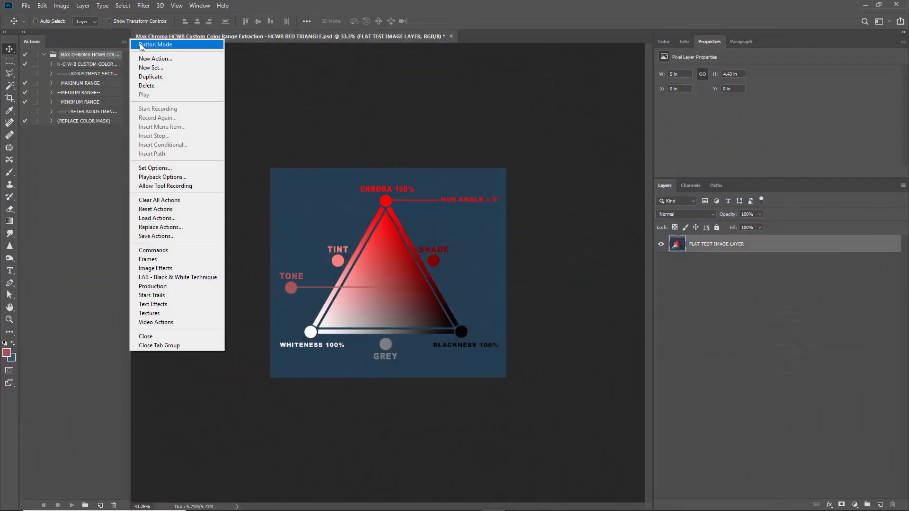
pyautogui.click(93, 44)
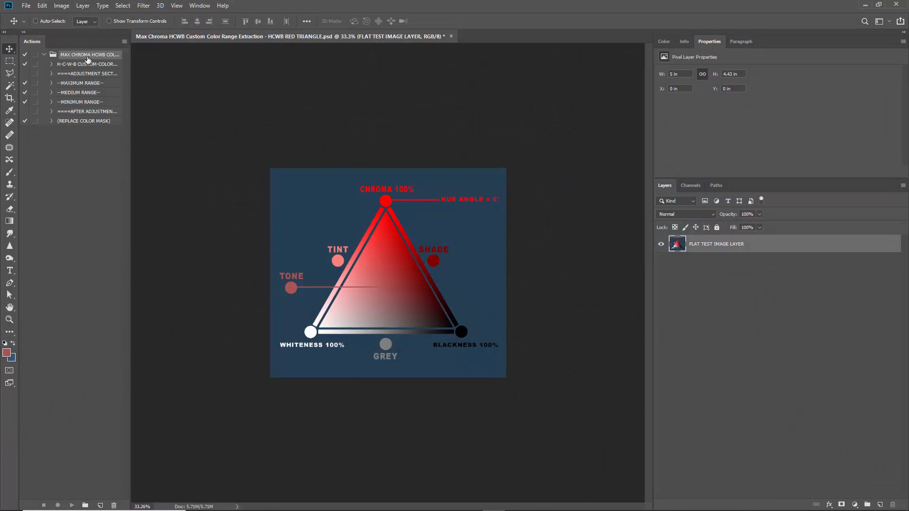
pyautogui.click(124, 42)
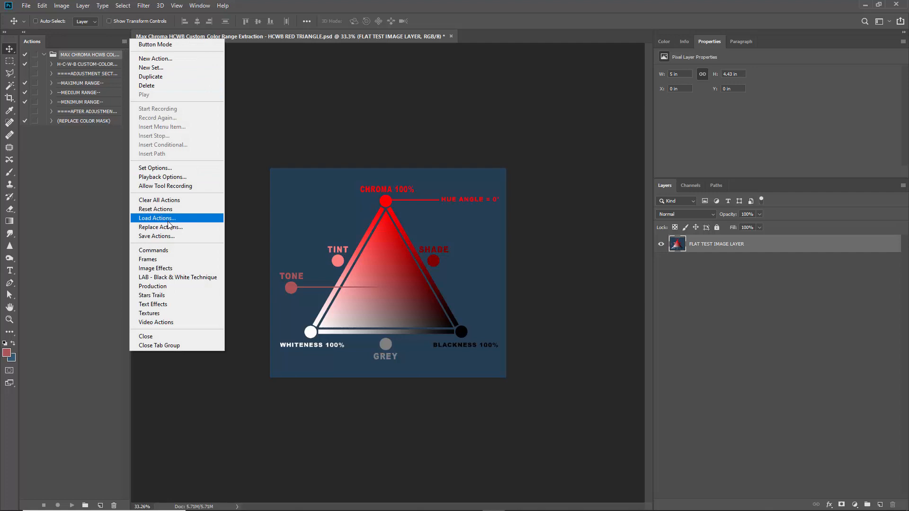
pyautogui.click(77, 165)
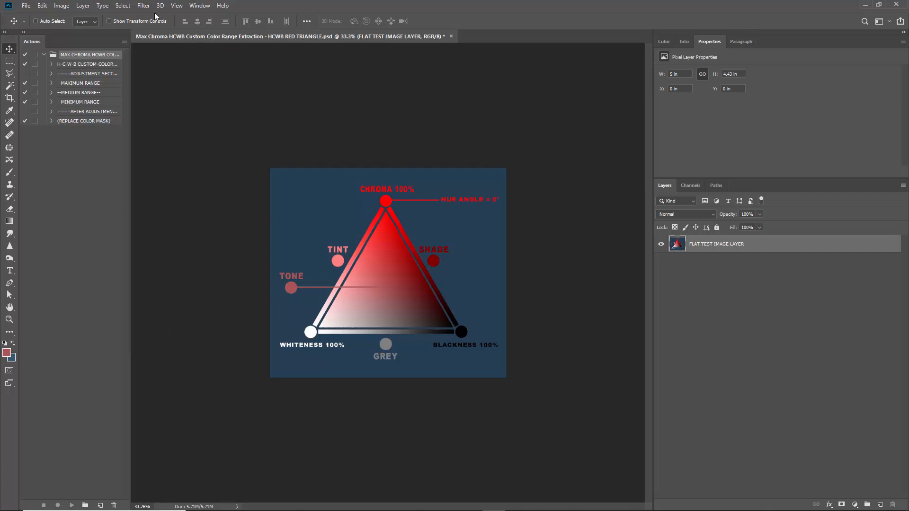
# Step: Display the loaded HCWB actions as colored buttons with Button Mode
pyautogui.click(124, 41)
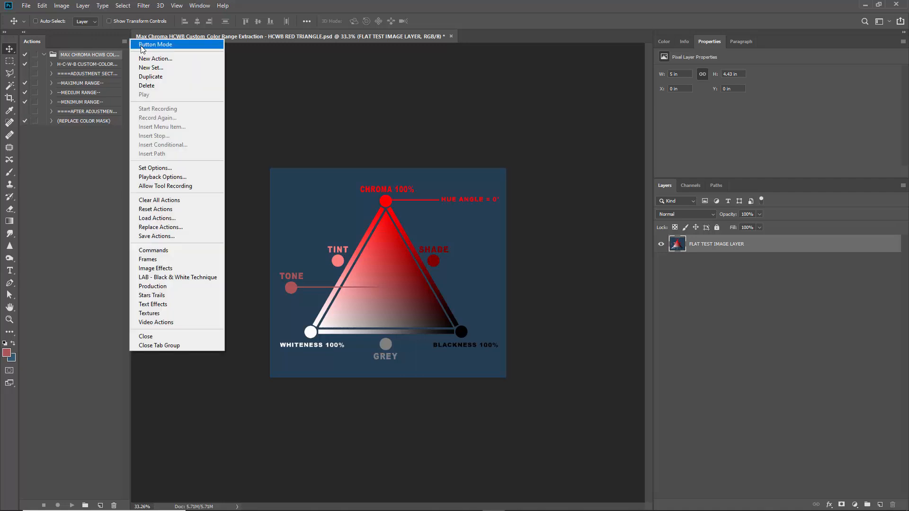
pyautogui.click(142, 46)
# Step: Try a wider, three-column layout of the action buttons and narrow it back to a single column
pyautogui.moveTo(130, 77); pyautogui.dragTo(72, 106)
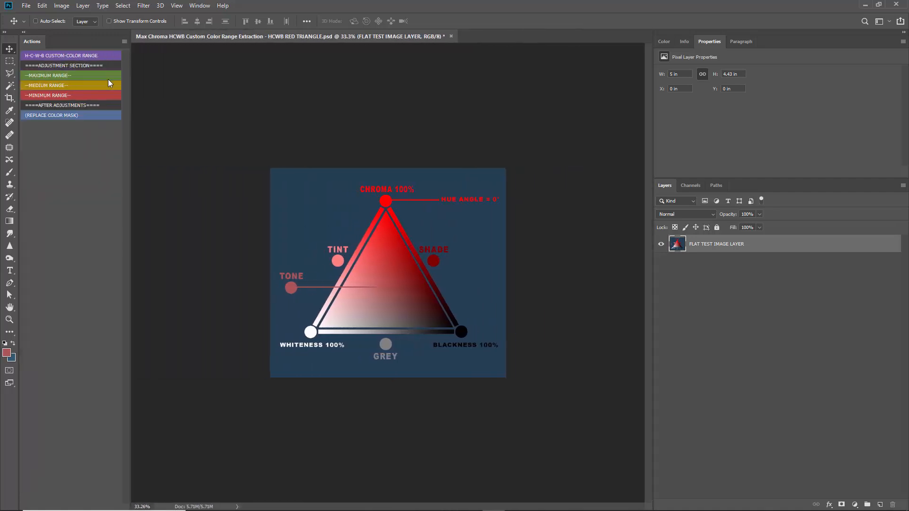
pyautogui.moveTo(136, 86); pyautogui.dragTo(39, 89)
pyautogui.moveTo(23, 31); pyautogui.dragTo(22, 64)
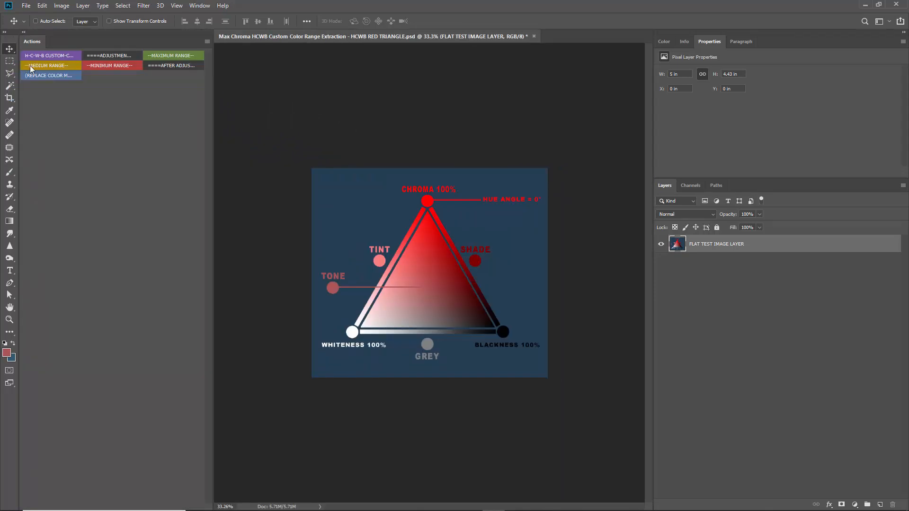
pyautogui.moveTo(214, 98); pyautogui.dragTo(127, 101)
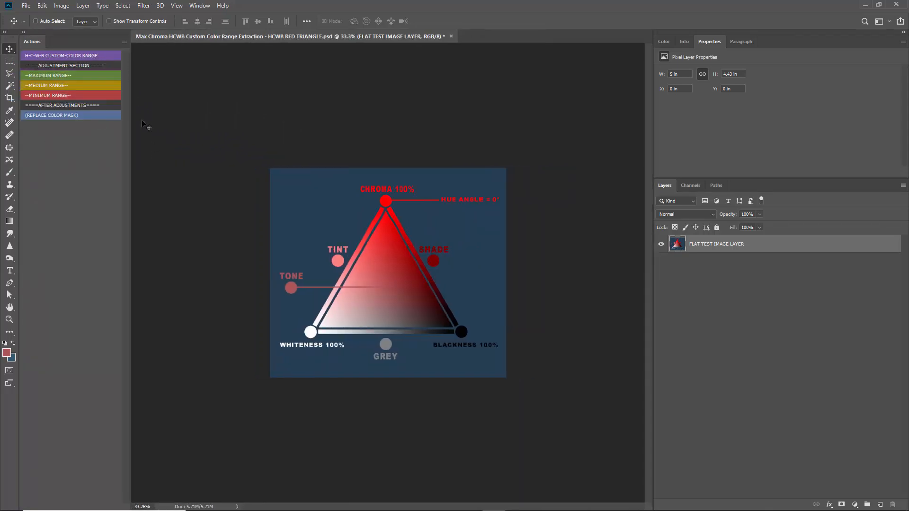
# Step: Sample a bright red (about H 0°, S 92%, B 89%) from the triangle's upper part as foreground color with the Eyedropper and show its HSB sliders
pyautogui.click(6, 354)
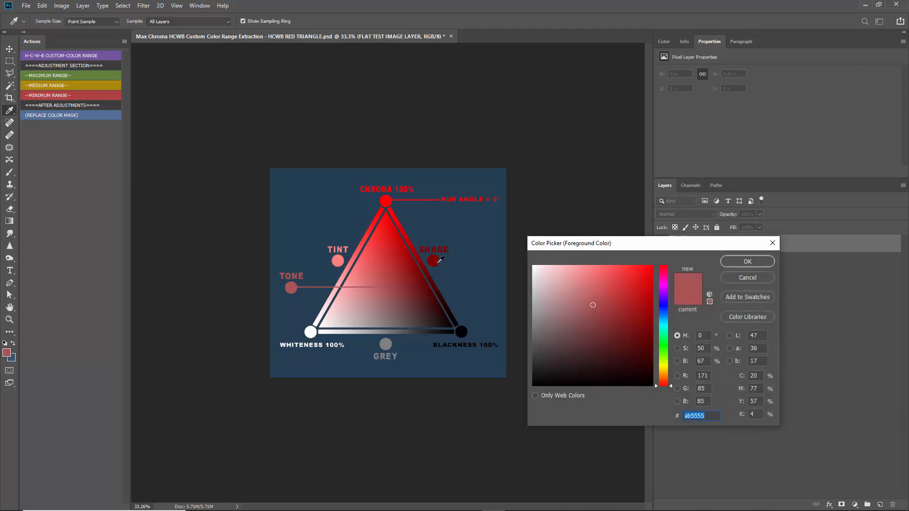
pyautogui.click(736, 280)
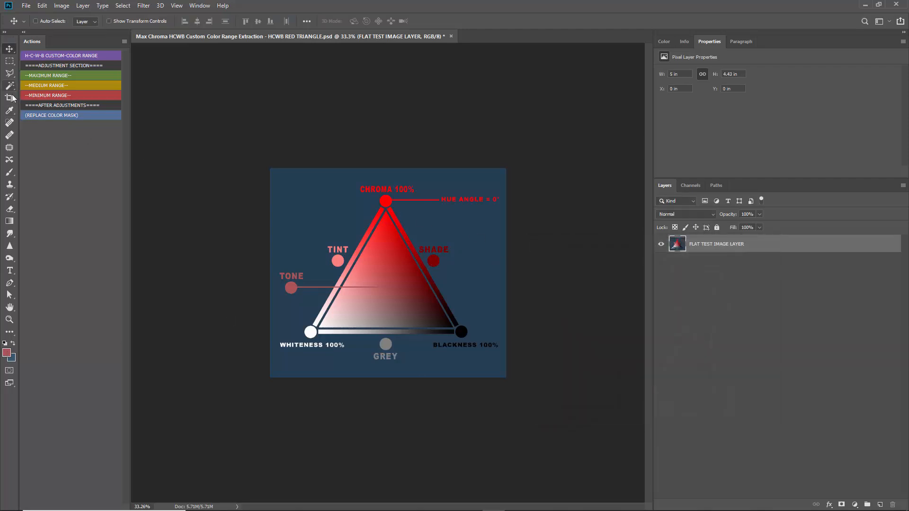
pyautogui.click(9, 114)
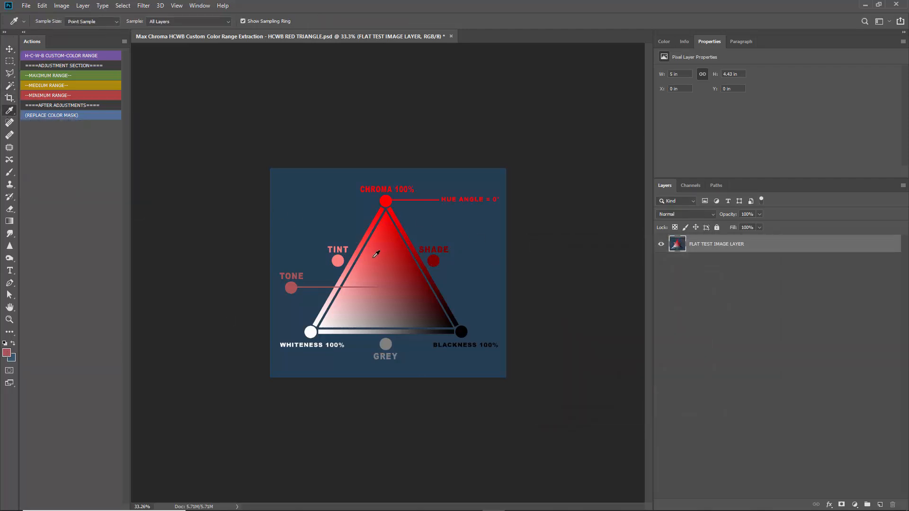
pyautogui.moveTo(405, 264); pyautogui.dragTo(392, 233)
pyautogui.click(664, 40)
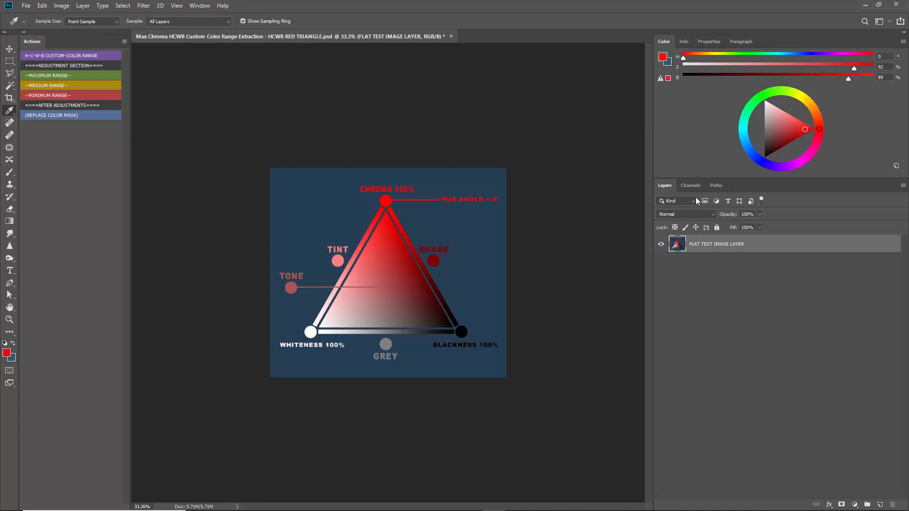
# Step: Try a muted pinkish red (about H 357°, S 45%, B 68%) from the color triangle as the foreground color
pyautogui.moveTo(793, 130); pyautogui.dragTo(780, 122)
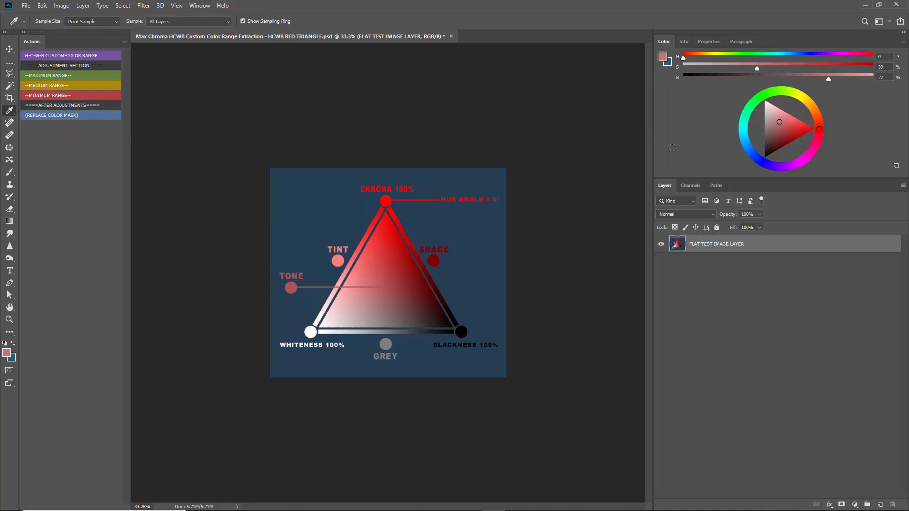
pyautogui.moveTo(406, 259); pyautogui.dragTo(380, 292)
pyautogui.moveTo(819, 128)
pyautogui.mouseDown()
pyautogui.moveTo(808, 102)
pyautogui.moveTo(824, 112)
pyautogui.moveTo(830, 141)
pyautogui.moveTo(828, 130)
pyautogui.moveTo(757, 90)
pyautogui.moveTo(764, 152)
pyautogui.moveTo(780, 126)
pyautogui.mouseUp()
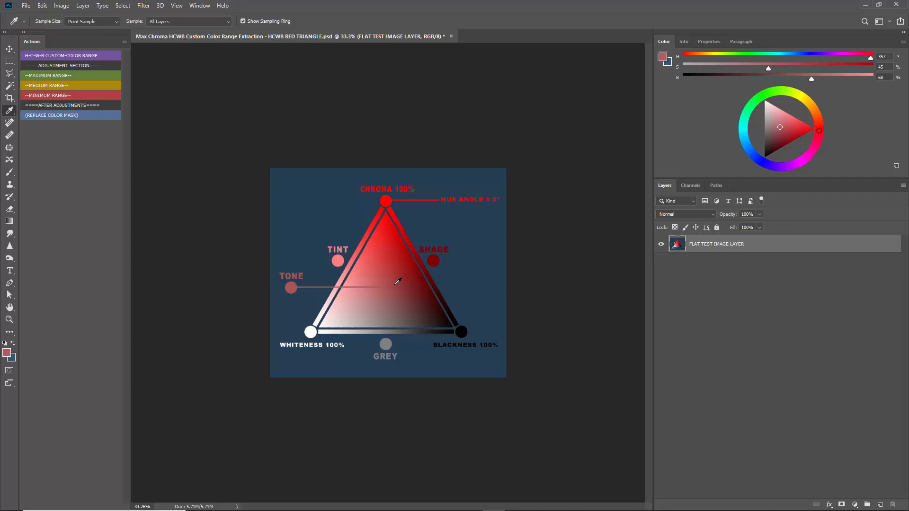
pyautogui.press('v')
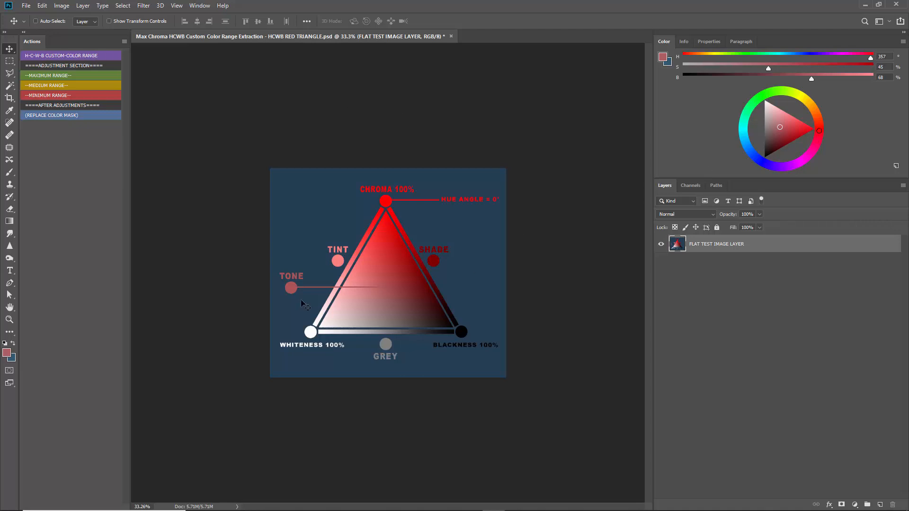
pyautogui.click(6, 353)
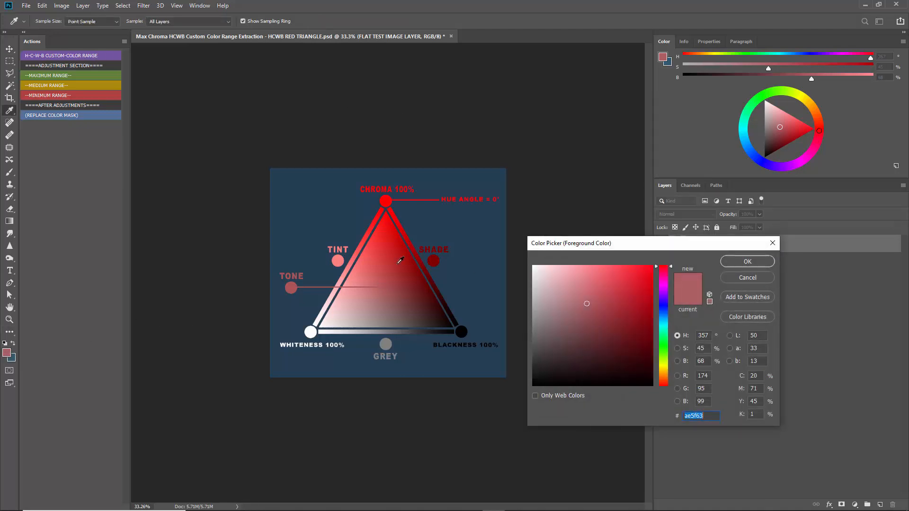
pyautogui.click(360, 288)
pyautogui.moveTo(358, 293); pyautogui.dragTo(386, 274)
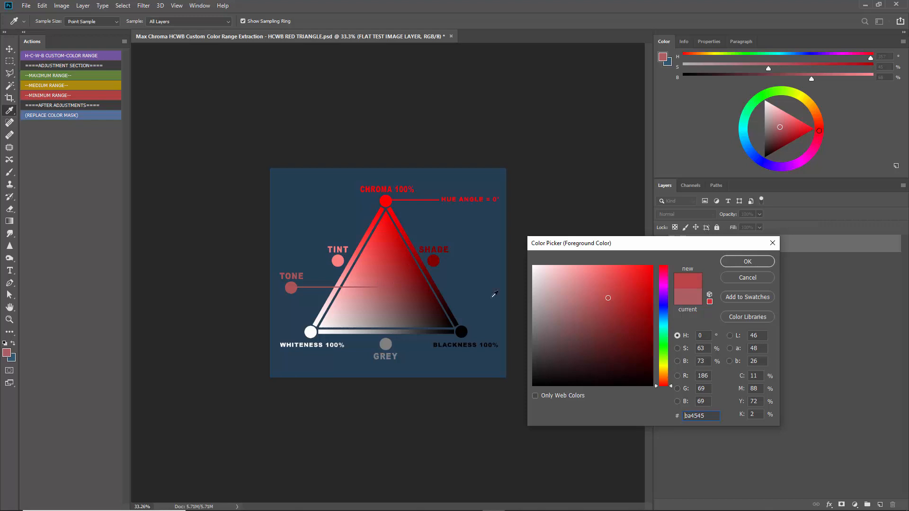
pyautogui.click(746, 277)
# Step: Sample the TONE swatch's muted red (H 0°, S 50%, B 67%) as foreground color and run the H-C-W-B CUSTOM-COLOR RANGE action
pyautogui.click(381, 267)
pyautogui.moveTo(381, 268); pyautogui.dragTo(291, 286)
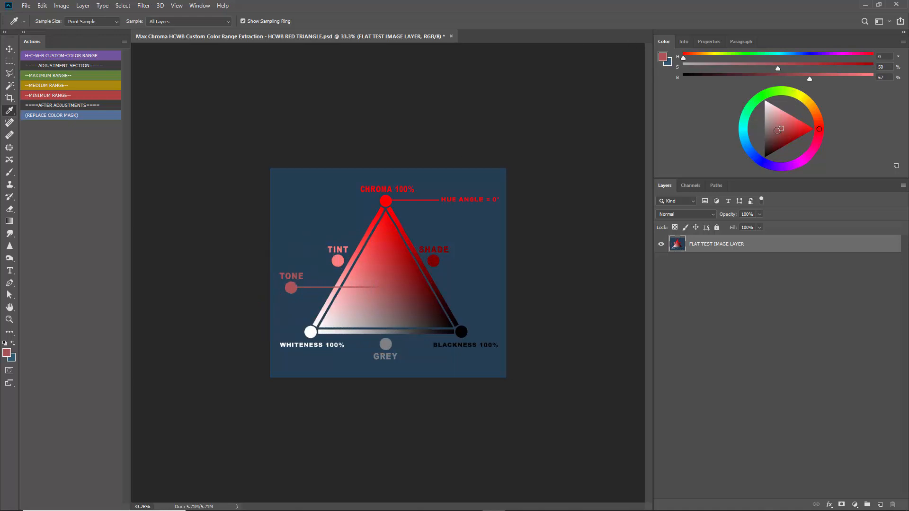
pyautogui.click(43, 57)
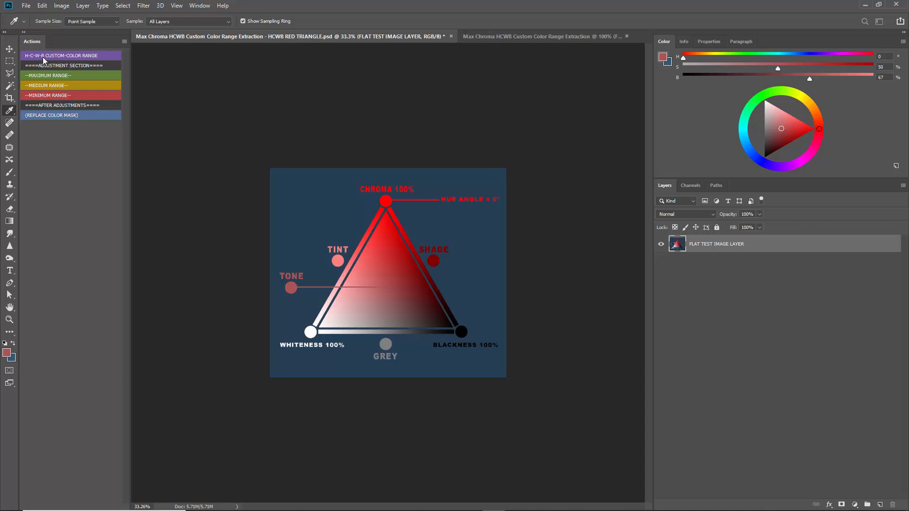
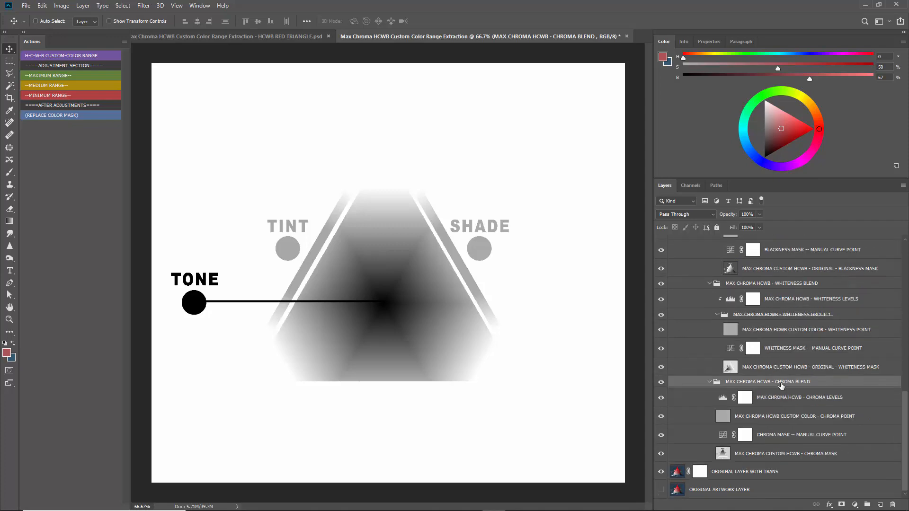
# Step: Review the generated mask layers and run the MAXIMUM RANGE action on the extracted tone mask
pyautogui.scroll(10, 805, 364)
pyautogui.scroll(3, 833, 350)
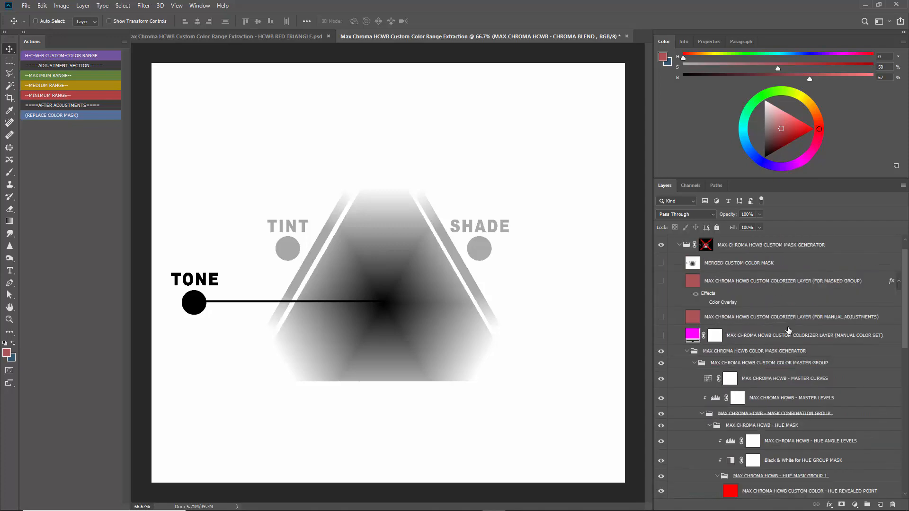
pyautogui.scroll(-12, 814, 379)
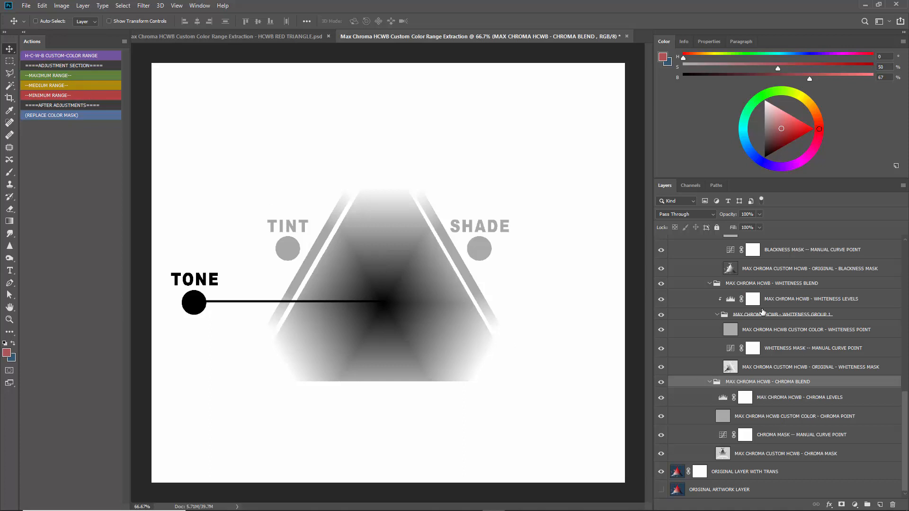
pyautogui.click(71, 77)
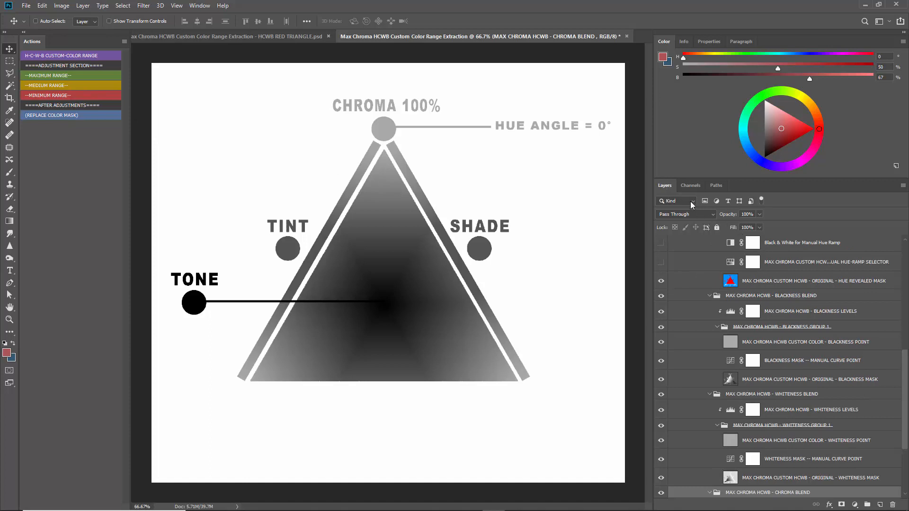
# Step: Filter the layer list to adjustment layers only and display the adjustment properties
pyautogui.click(717, 201)
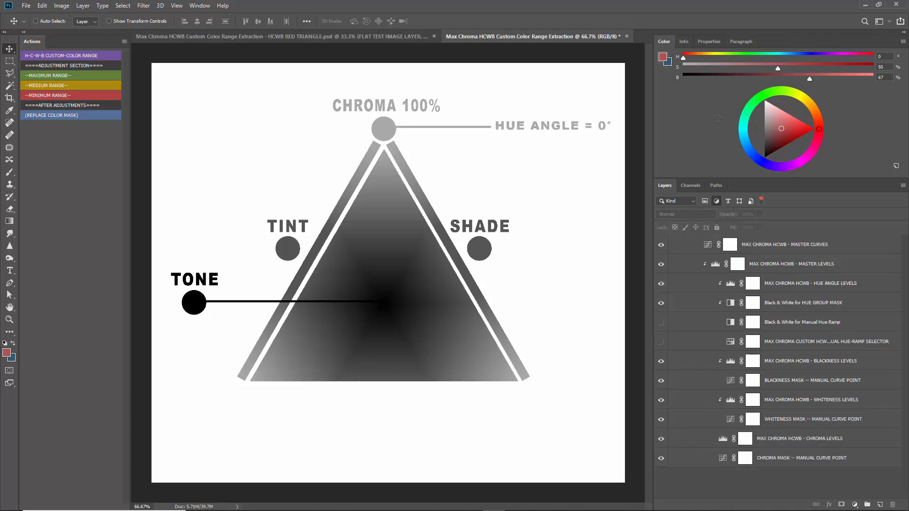
pyautogui.click(199, 6)
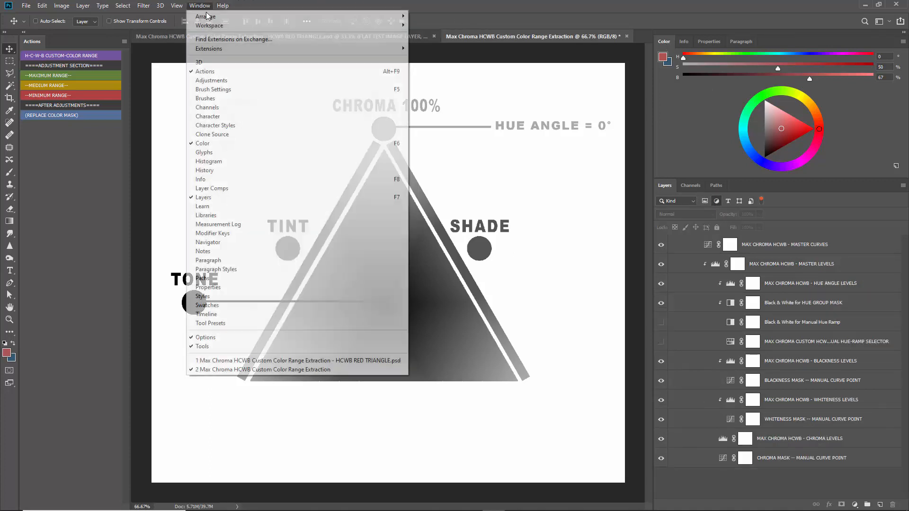
pyautogui.click(208, 287)
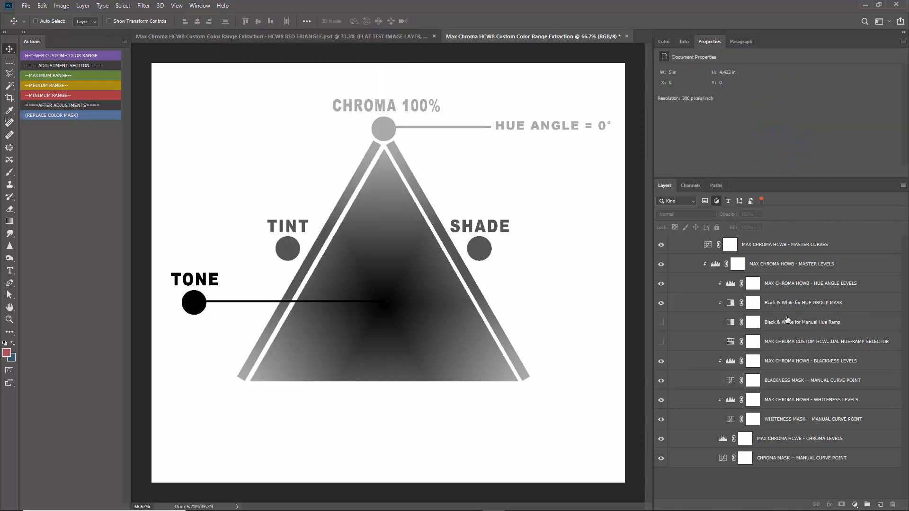
# Step: Examine the settings of the Master Levels, Master Curves, Hue Angle Levels and Black & White for HUE GROUP MASK layers
pyautogui.click(786, 268)
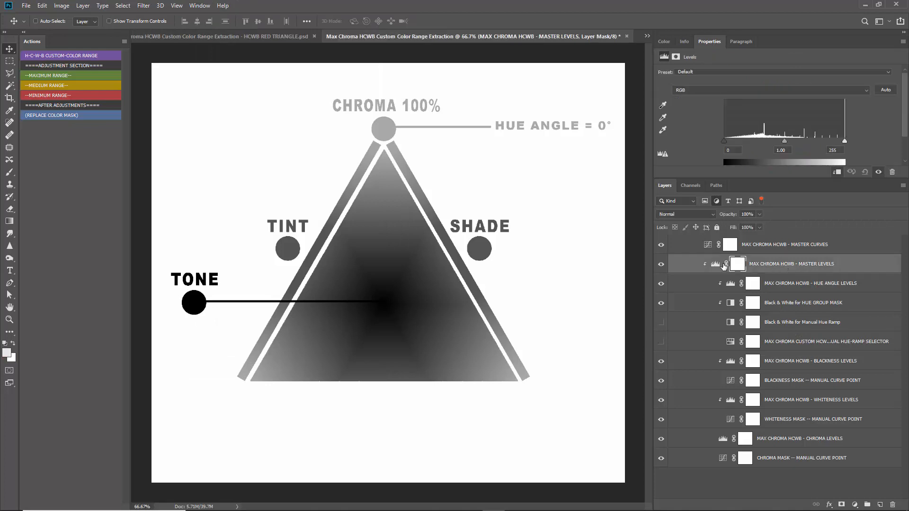
pyautogui.moveTo(844, 140); pyautogui.dragTo(887, 145)
pyautogui.scroll(-3, 392, 235)
pyautogui.click(805, 244)
pyautogui.moveTo(786, 129); pyautogui.dragTo(798, 176)
pyautogui.click(812, 284)
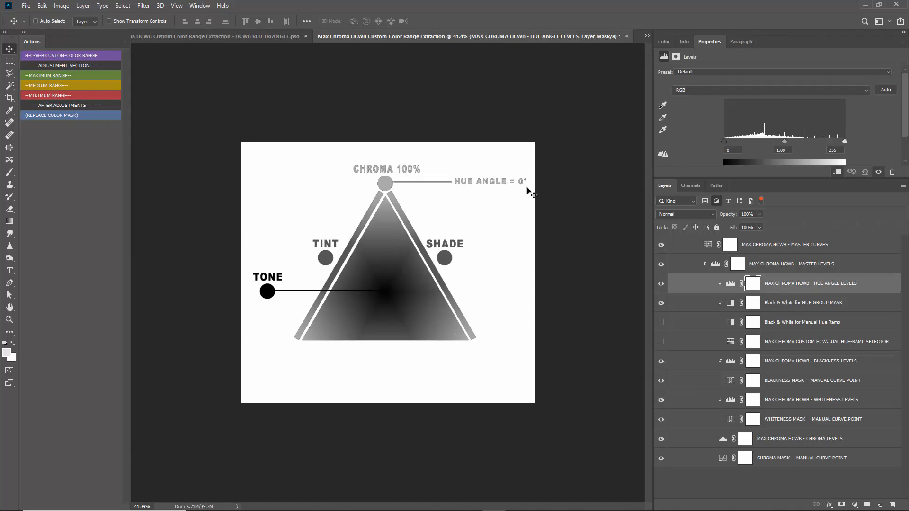
pyautogui.click(800, 308)
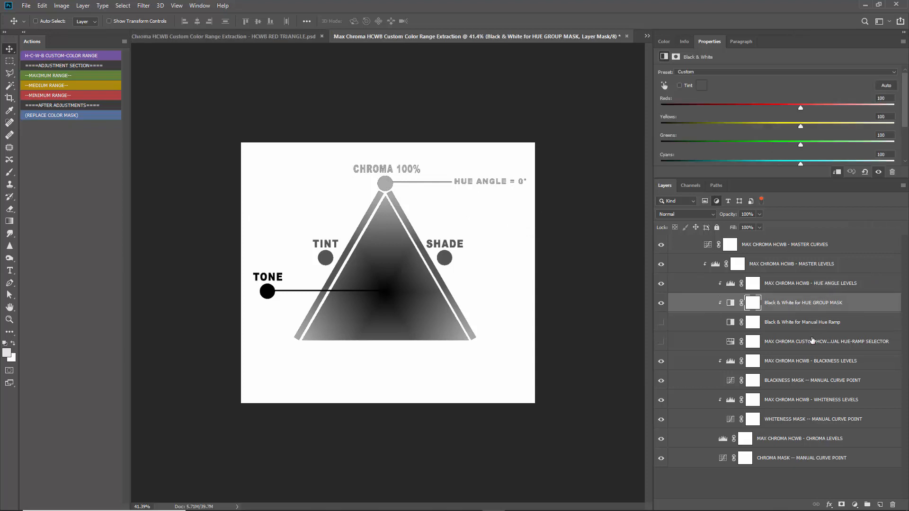
# Step: Try a white input level of 71 on the BLACKNESS LEVELS layer and restore it to 255
pyautogui.click(816, 364)
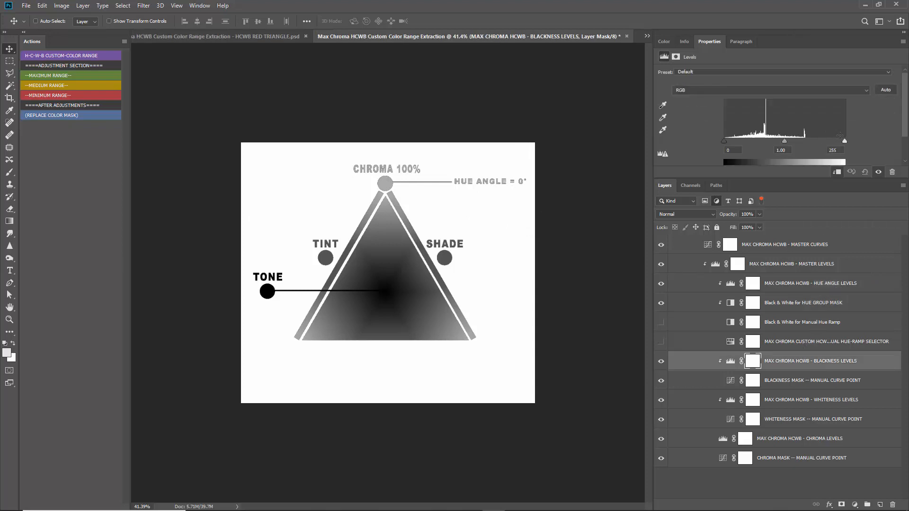
pyautogui.moveTo(830, 140); pyautogui.dragTo(758, 139)
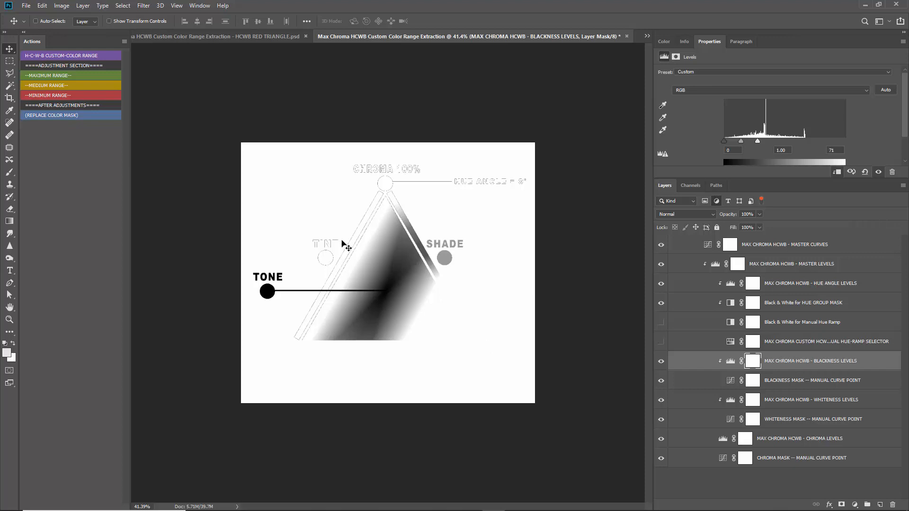
pyautogui.moveTo(758, 141); pyautogui.dragTo(844, 141)
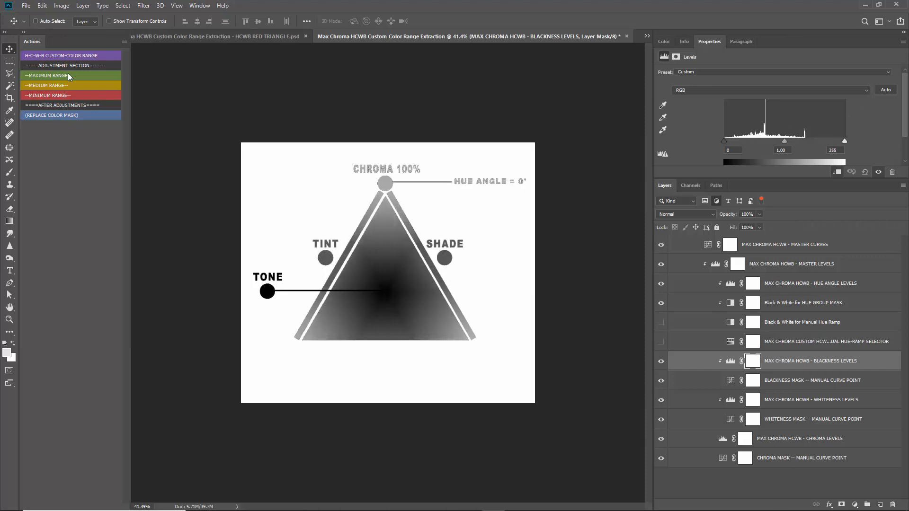
# Step: Replace the adjustment layer filter with a name filter for "LEVELS"
pyautogui.click(761, 199)
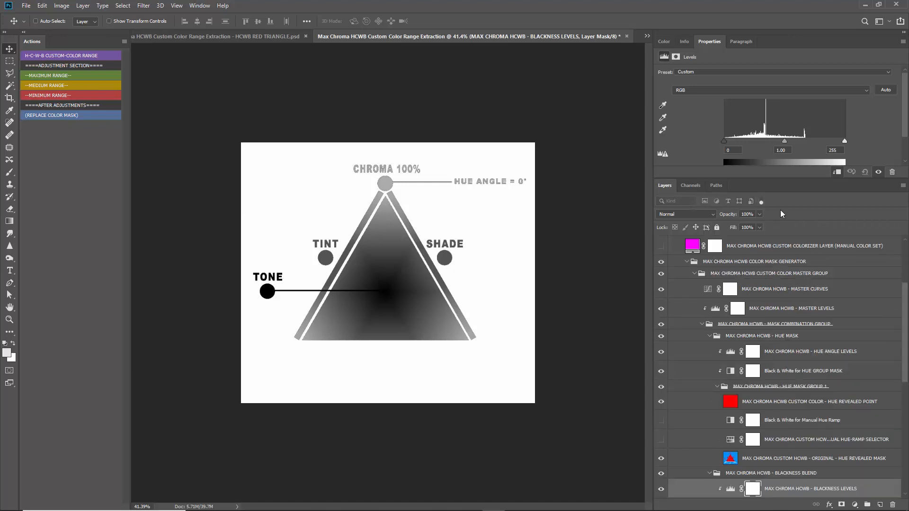
pyautogui.click(677, 201)
pyautogui.click(673, 216)
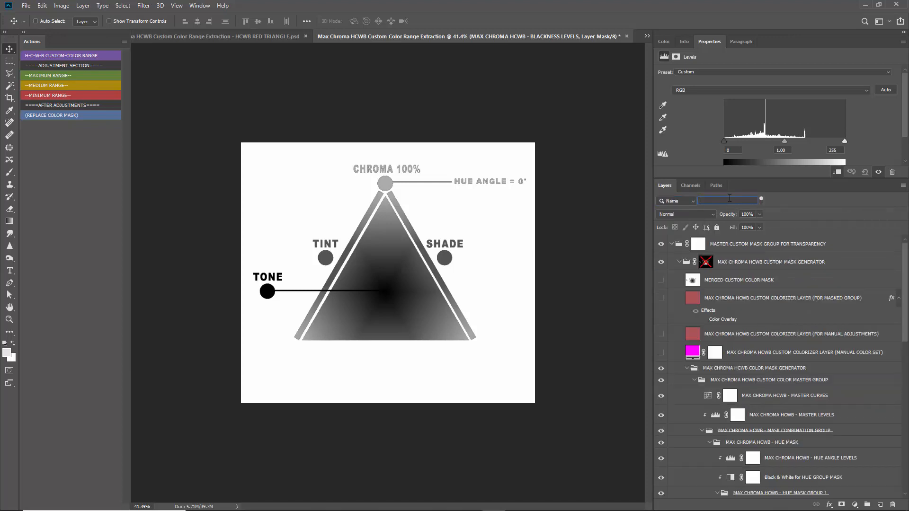
pyautogui.write('LEVELS')
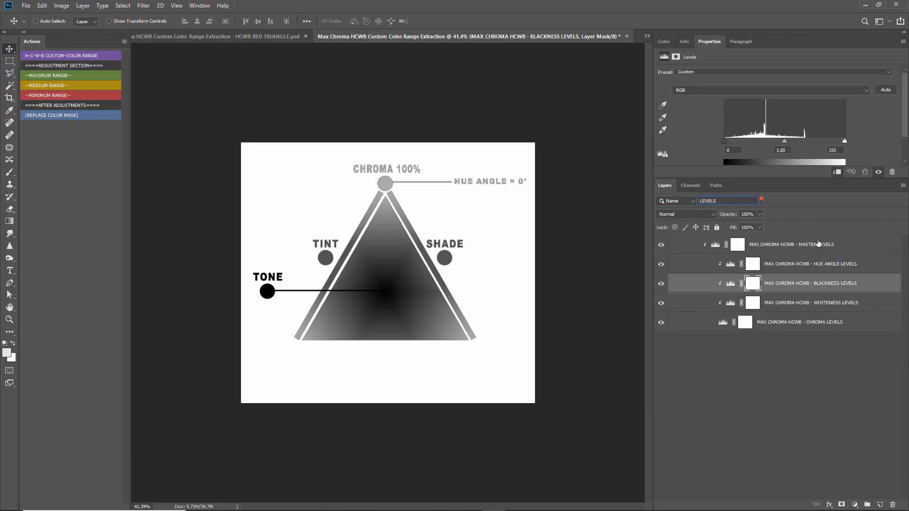
# Step: Examine the Levels settings of the master, hue angle, blackness, whiteness and chroma layers one by one
pyautogui.click(814, 265)
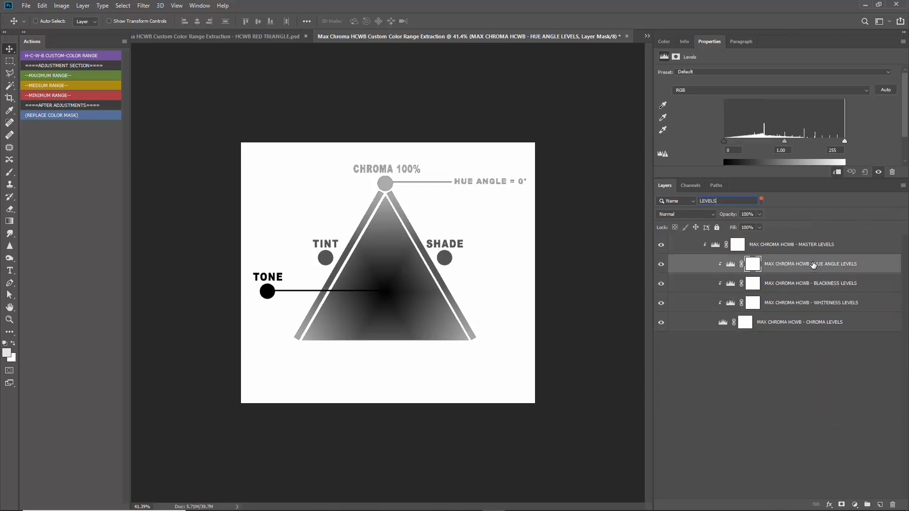
pyautogui.click(808, 328)
pyautogui.click(829, 303)
pyautogui.click(826, 284)
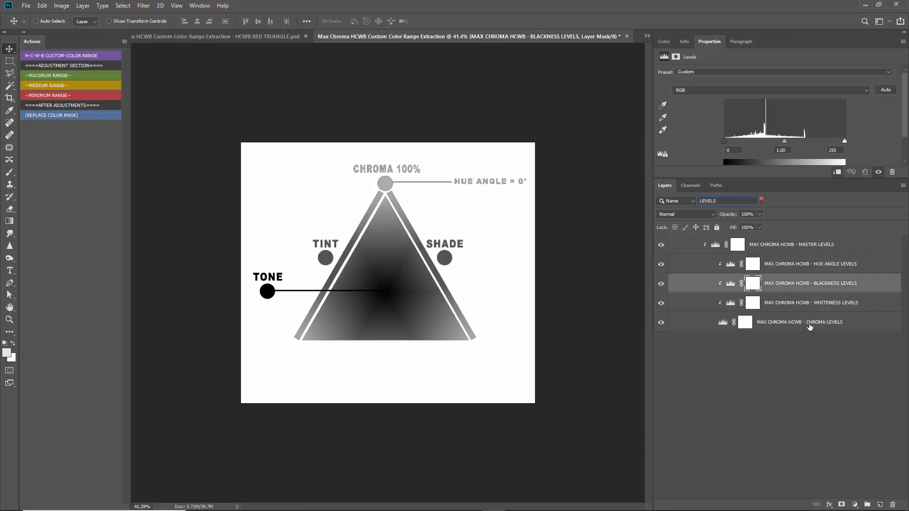
pyautogui.click(811, 248)
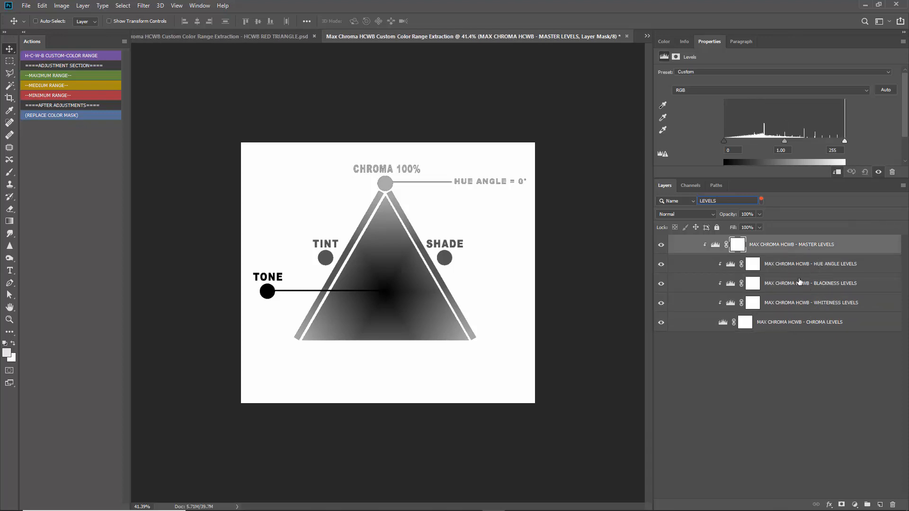
pyautogui.click(797, 268)
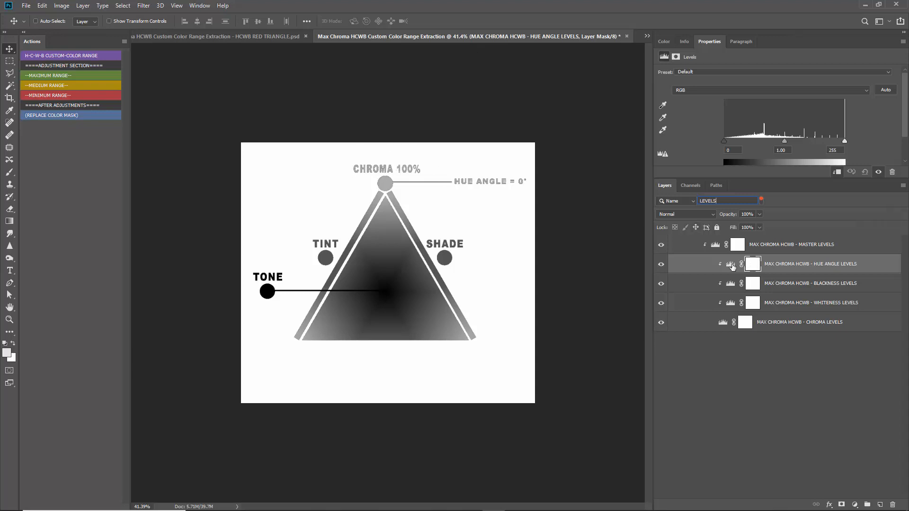
pyautogui.click(816, 282)
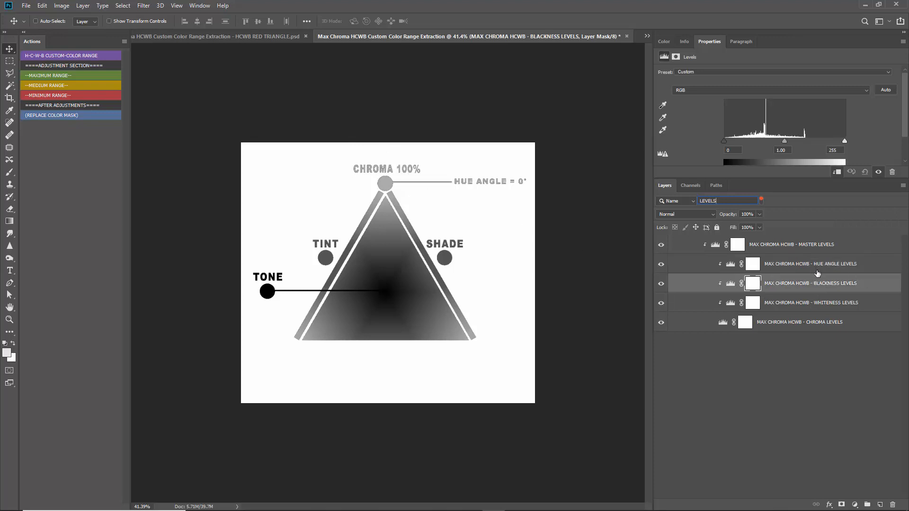
# Step: Try a white input level of 70 on CHROMA LEVELS and a lower one on WHITENESS LEVELS, and restore both to 255
pyautogui.click(805, 323)
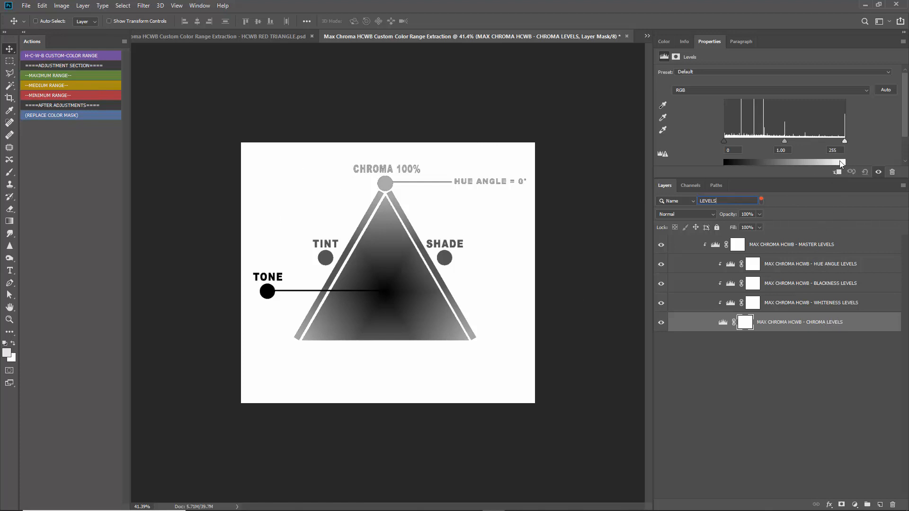
pyautogui.moveTo(844, 142); pyautogui.dragTo(757, 141)
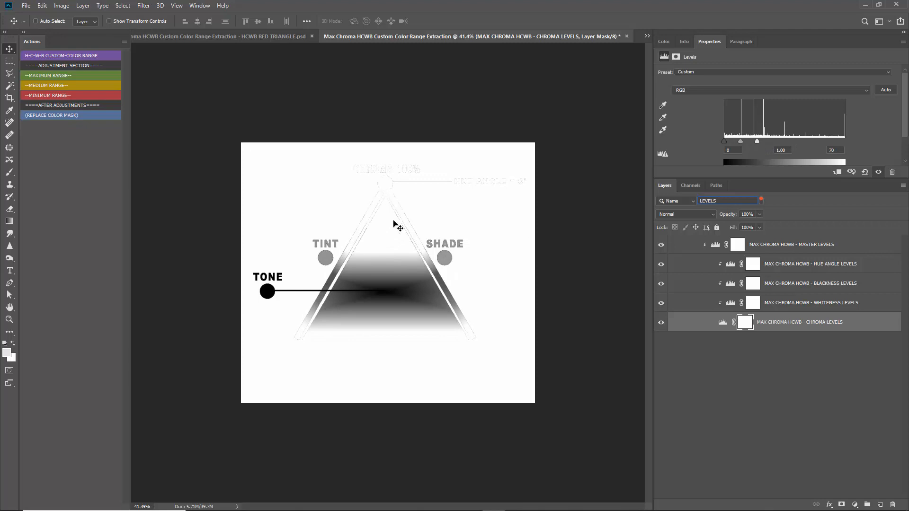
pyautogui.moveTo(757, 140); pyautogui.dragTo(845, 141)
pyautogui.click(809, 303)
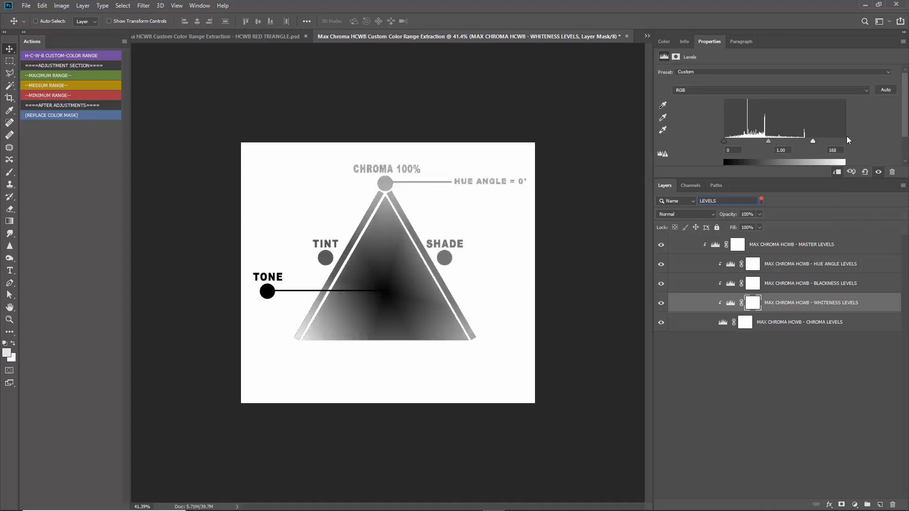
# Step: Narrow the tone mask by lowering the white input levels of BLACKNESS LEVELS and WHITENESS LEVELS, the latter to about 80
pyautogui.click(804, 283)
pyautogui.moveTo(844, 142); pyautogui.dragTo(763, 142)
pyautogui.click(798, 309)
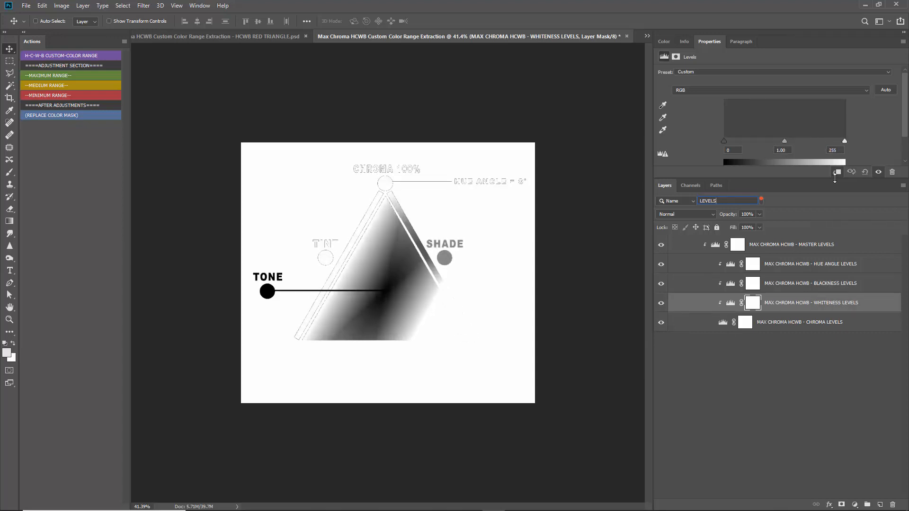
pyautogui.moveTo(843, 142); pyautogui.dragTo(787, 142)
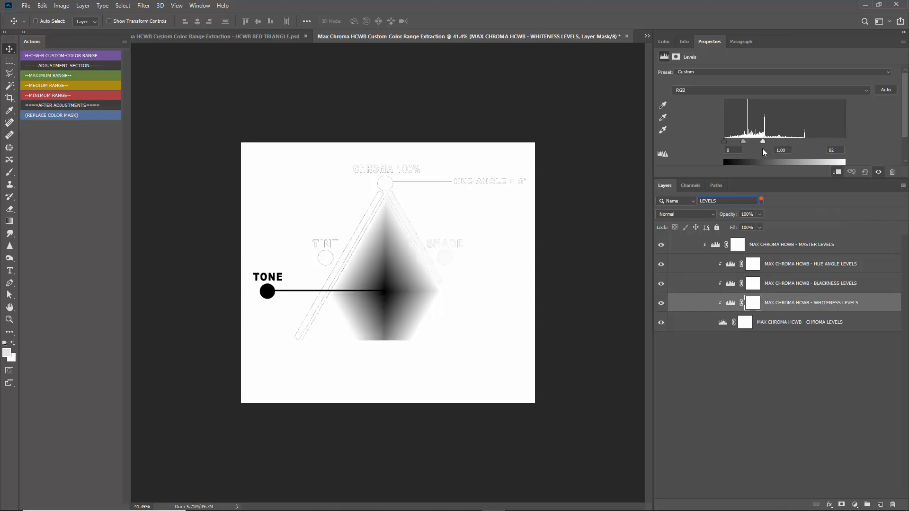
# Step: Lower the white input level of CHROMA LEVELS to narrow the mask around the tone, and select the MASTER LEVELS layer
pyautogui.click(796, 326)
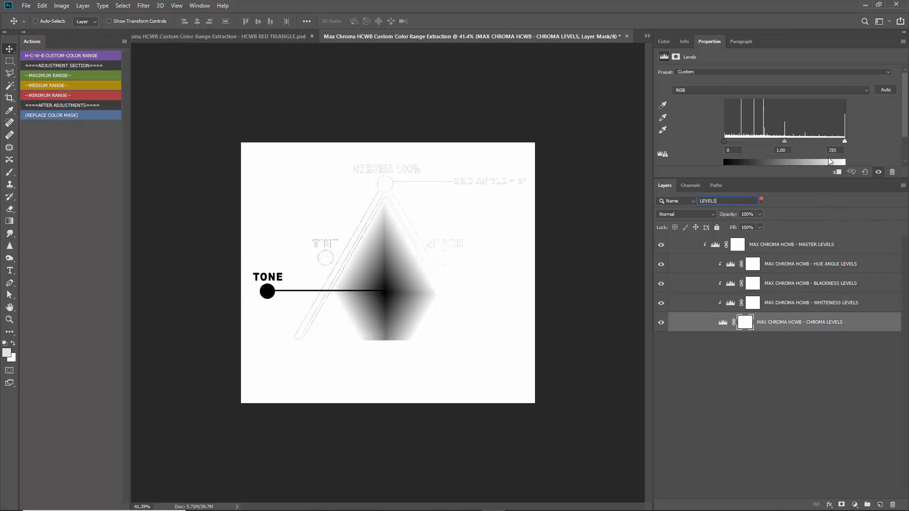
pyautogui.moveTo(842, 140); pyautogui.dragTo(759, 146)
pyautogui.click(772, 241)
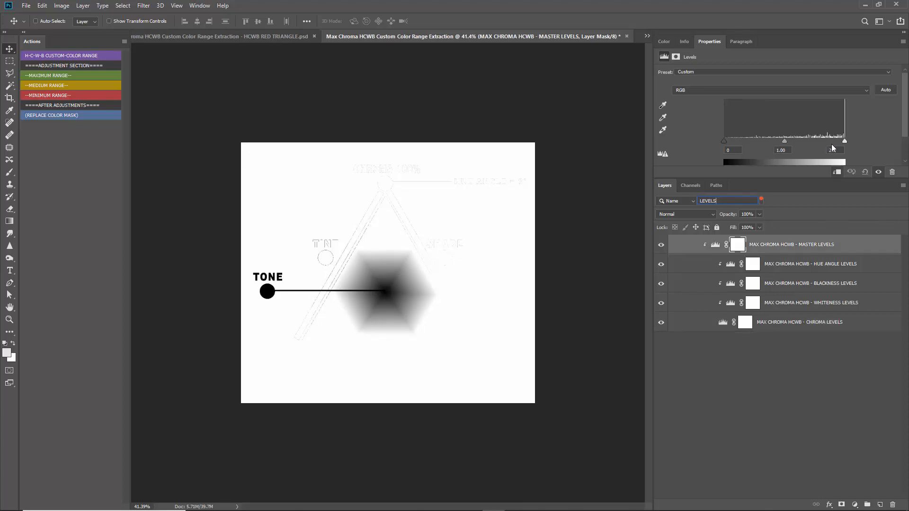
# Step: Set the MASTER LEVELS white input level to 255, turn off the layer name filter and run the REPLACE COLOR MASK action
pyautogui.moveTo(842, 142); pyautogui.dragTo(885, 142)
pyautogui.click(761, 200)
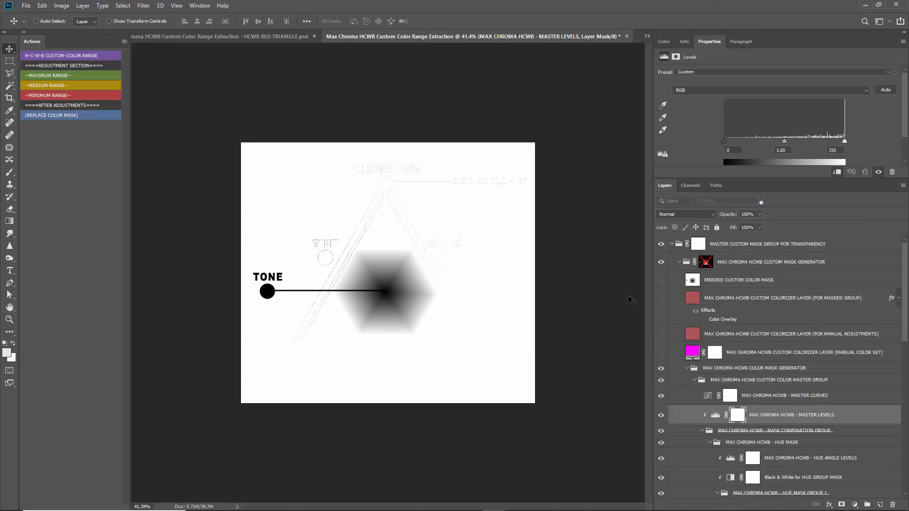
pyautogui.click(58, 117)
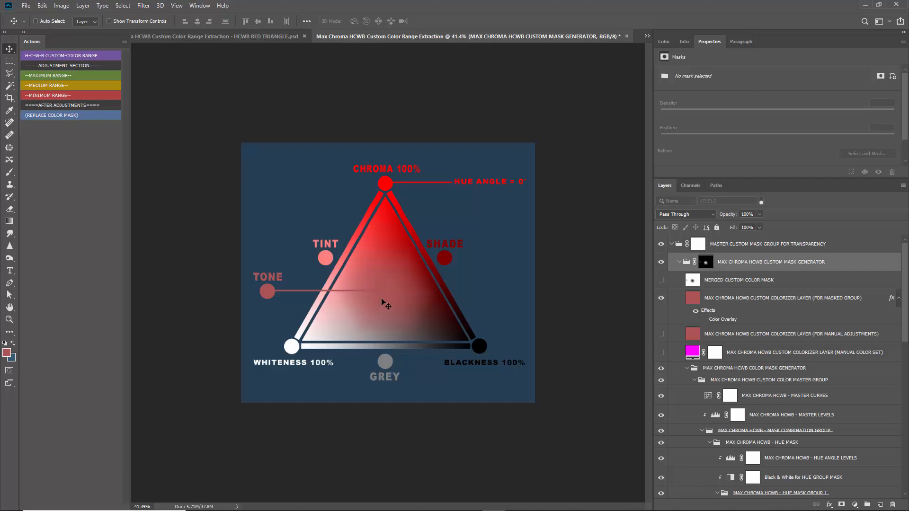
# Step: Check the masked tone area by temporarily showing the Color Overlay effect of the masked group's colorizer layer
pyautogui.click(704, 320)
pyautogui.click(723, 322)
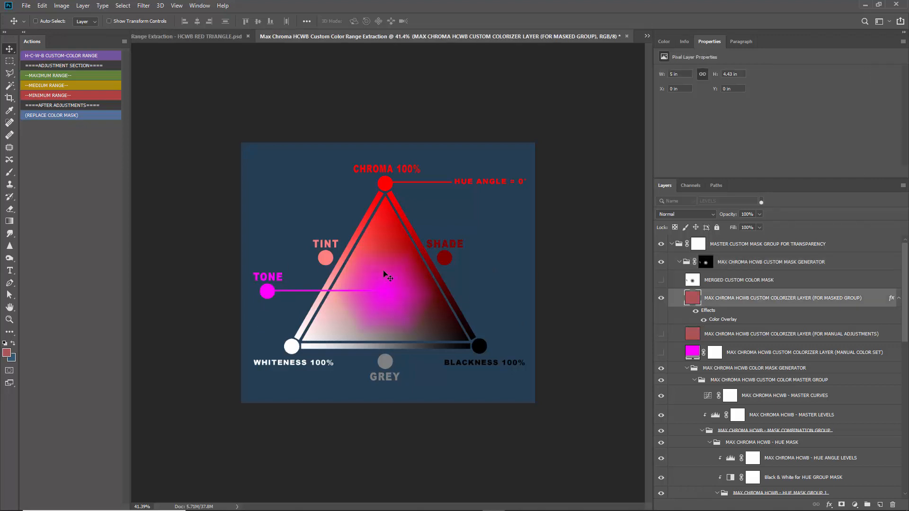
pyautogui.click(704, 320)
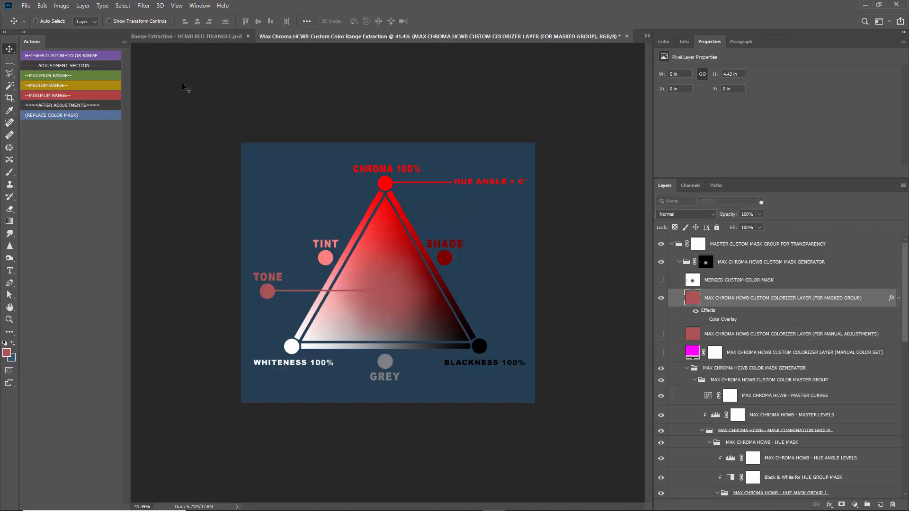
# Step: Close the extraction document without saving and delete the old MAX CHROMA HCWB action set from the actions list
pyautogui.click(625, 36)
pyautogui.click(452, 193)
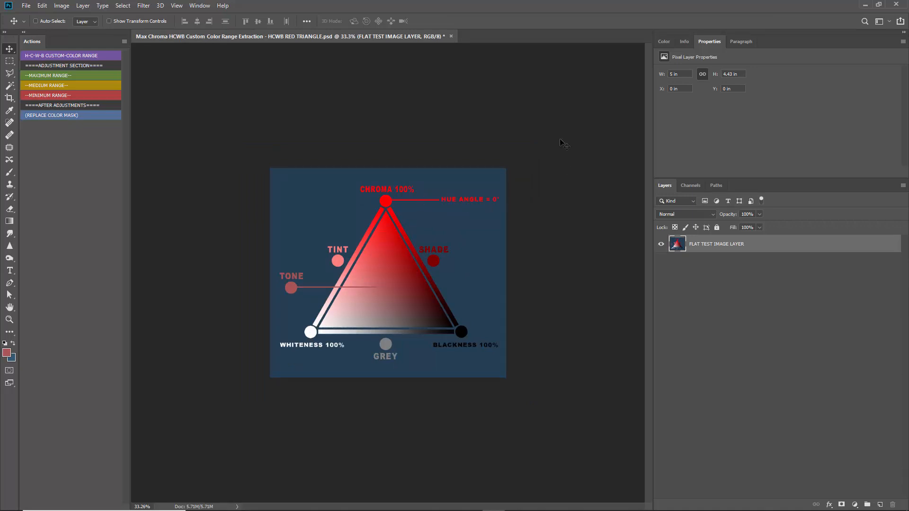
pyautogui.click(124, 41)
pyautogui.click(142, 44)
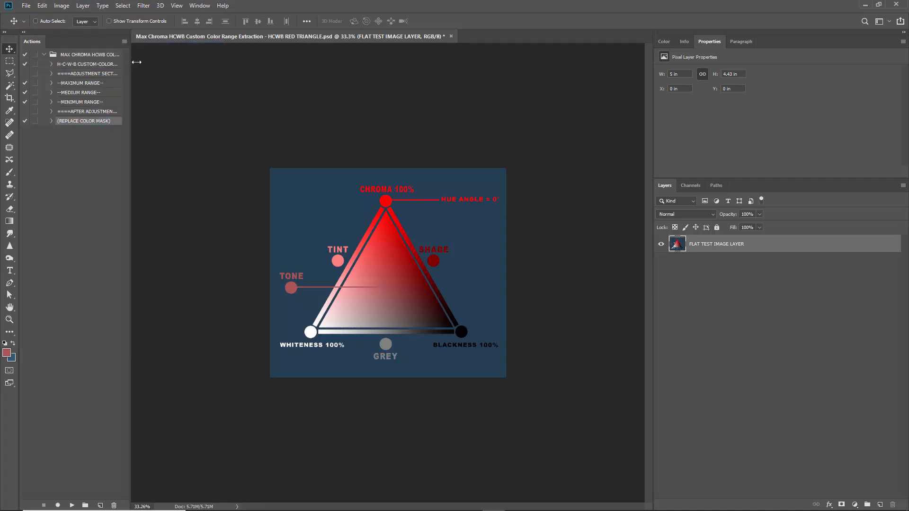
pyautogui.moveTo(134, 62); pyautogui.dragTo(217, 62)
pyautogui.click(146, 64)
pyautogui.click(200, 506)
pyautogui.click(410, 194)
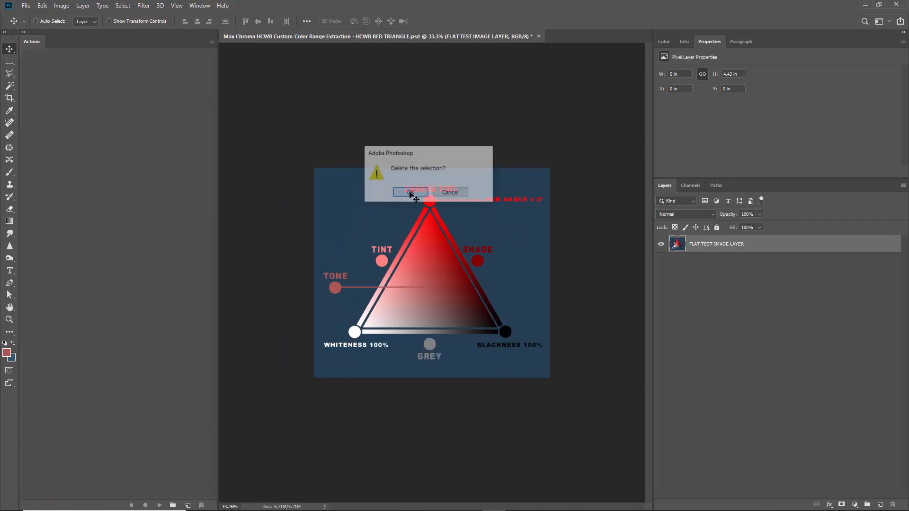
# Step: Load the MAX CHROMA HCWB COLOR RANGE 2 action file from the desktop and expand its set to look through the actions
pyautogui.click(864, 5)
pyautogui.click(459, 163)
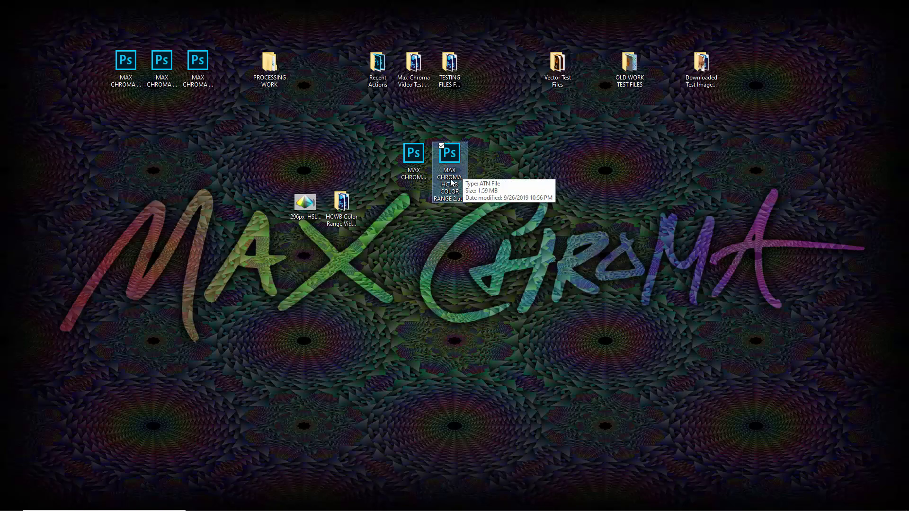
pyautogui.doubleClick(453, 166)
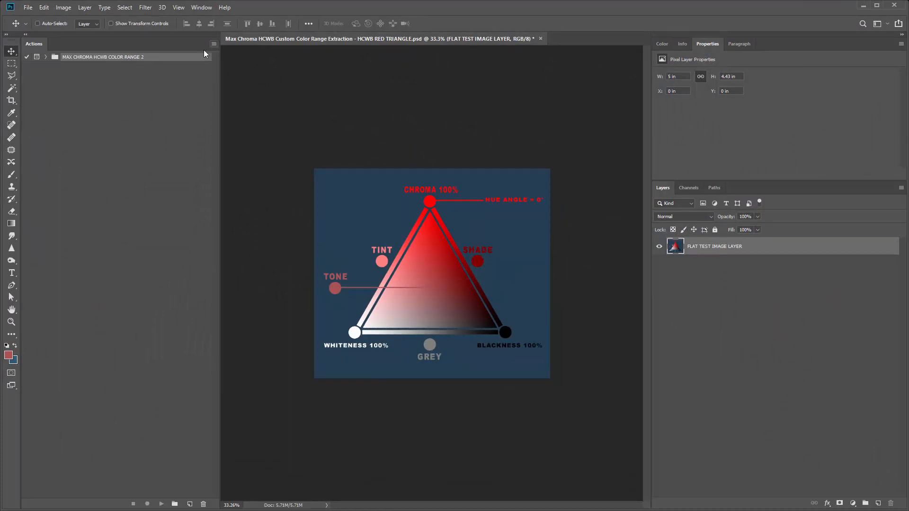
pyautogui.click(45, 57)
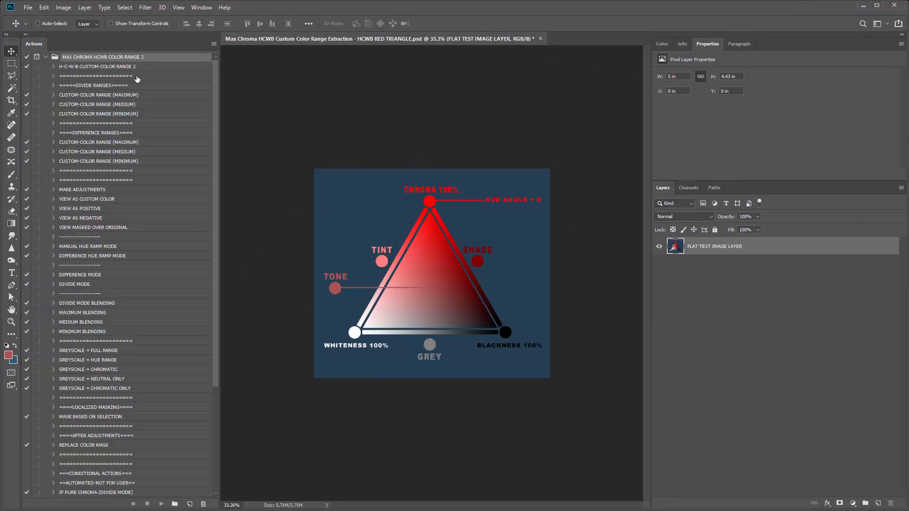
pyautogui.scroll(-3, 139, 222)
pyautogui.scroll(-1, 136, 242)
pyautogui.scroll(4, 115, 210)
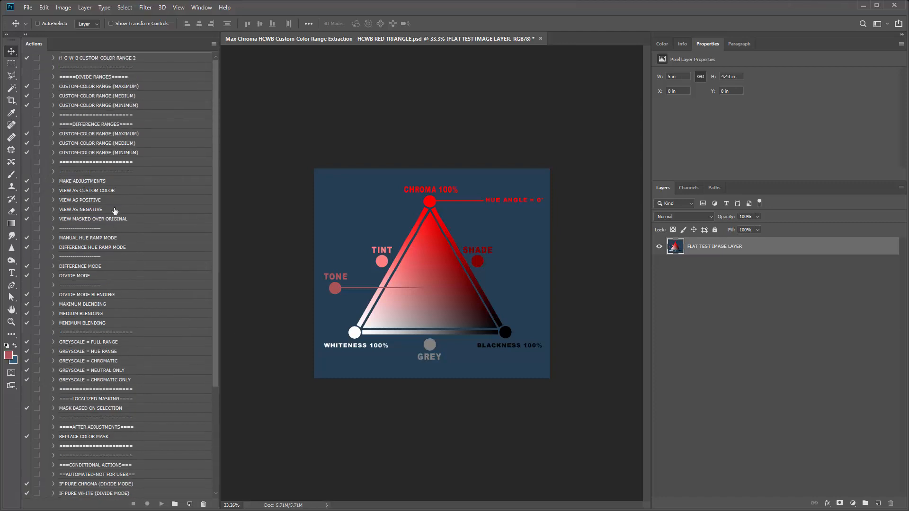
# Step: Display the loaded actions as colored buttons and narrow their display to a single column
pyautogui.click(213, 44)
pyautogui.click(245, 47)
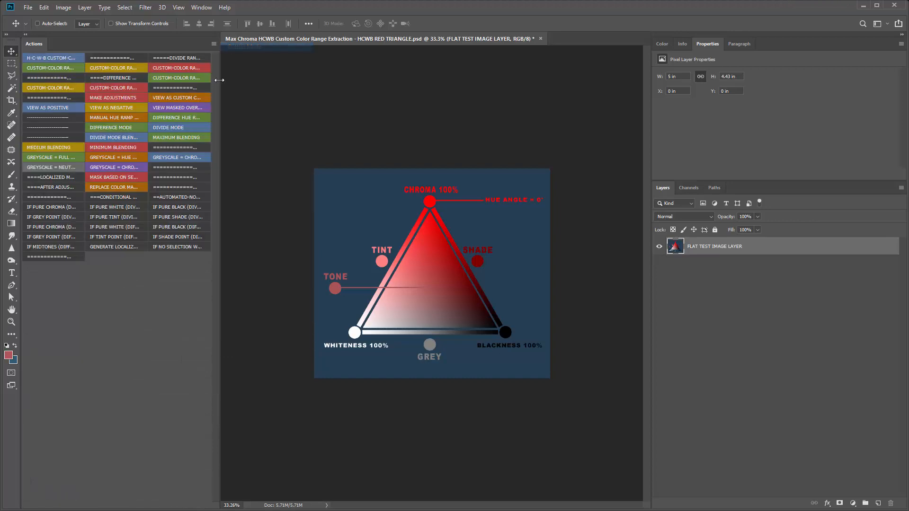
pyautogui.moveTo(219, 76); pyautogui.dragTo(91, 118)
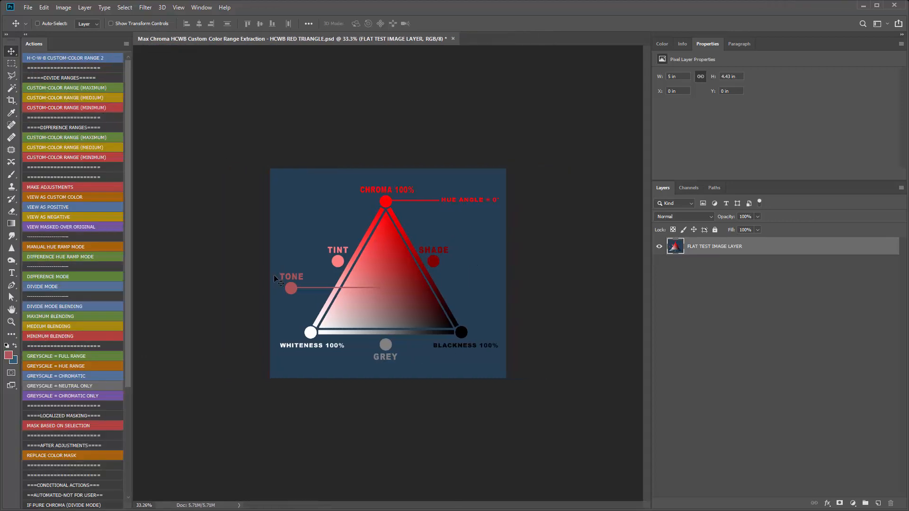
# Step: Show the color wheel, sample the TONE circle's muted red as the foreground color and return to the Move tool
pyautogui.click(665, 43)
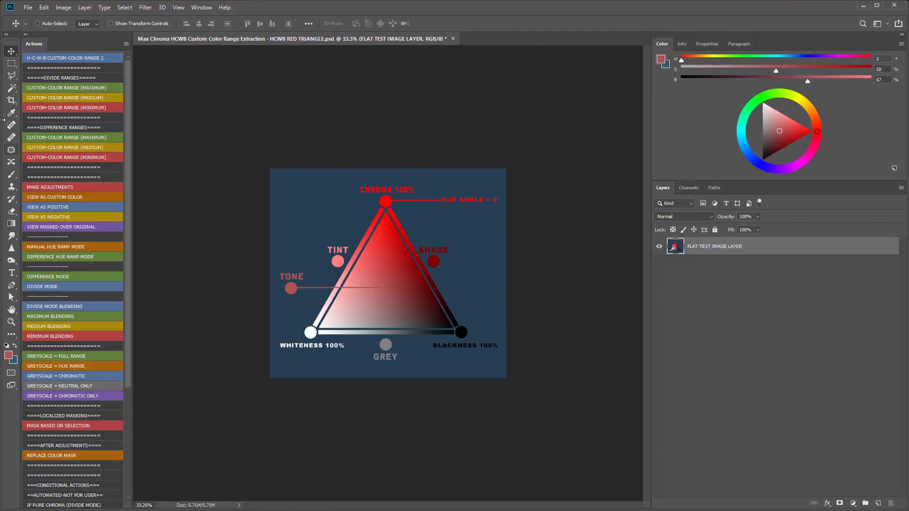
pyautogui.click(11, 113)
pyautogui.moveTo(395, 290); pyautogui.dragTo(321, 284)
pyautogui.click(291, 287)
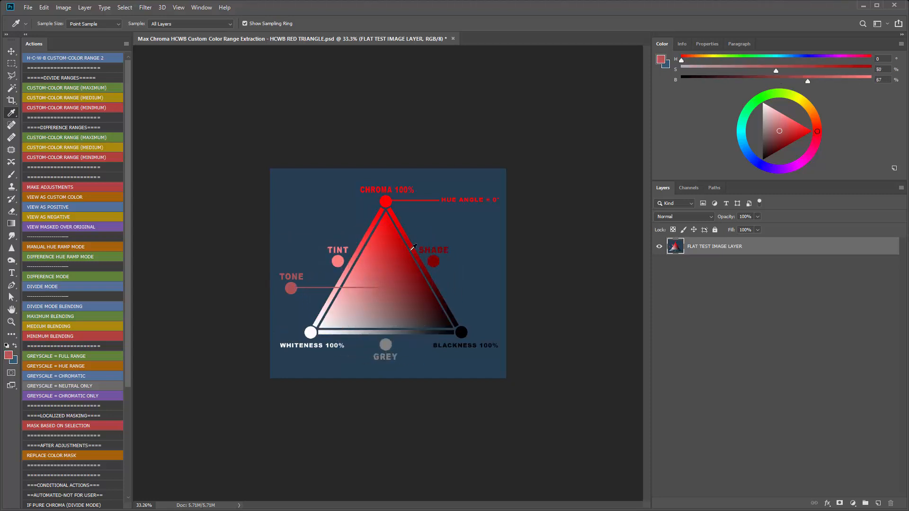
pyautogui.click(15, 53)
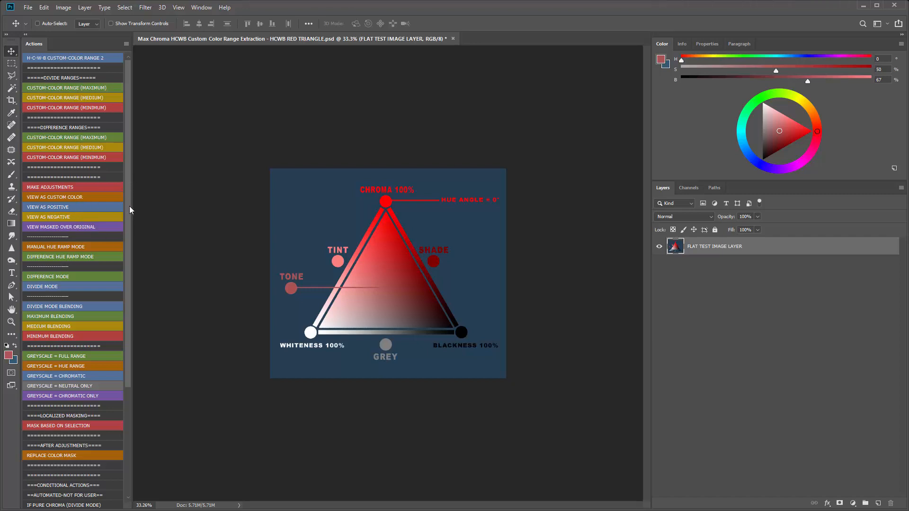
# Step: Look through the complete action set and run H-C-W-B CUSTOM-COLOR RANGE 2 on the red triangle image
pyautogui.moveTo(129, 206); pyautogui.dragTo(124, 456)
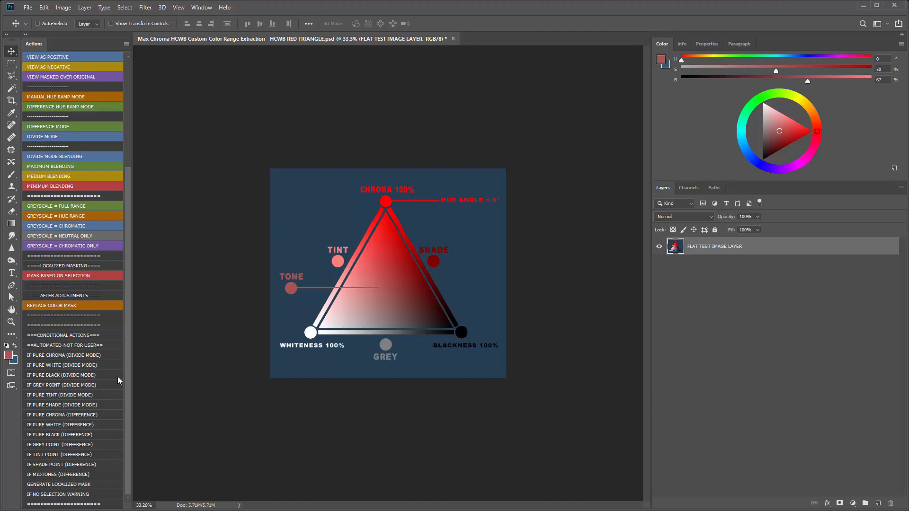
pyautogui.scroll(5, 106, 271)
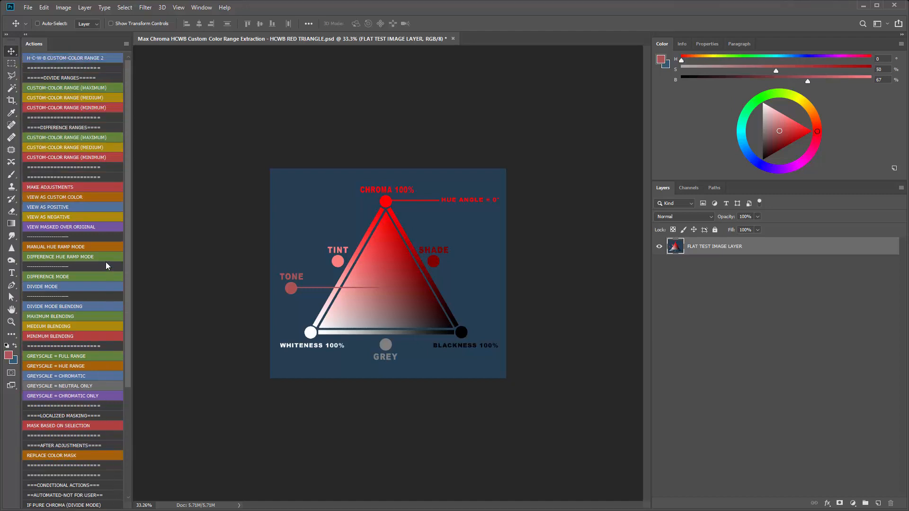
pyautogui.click(69, 59)
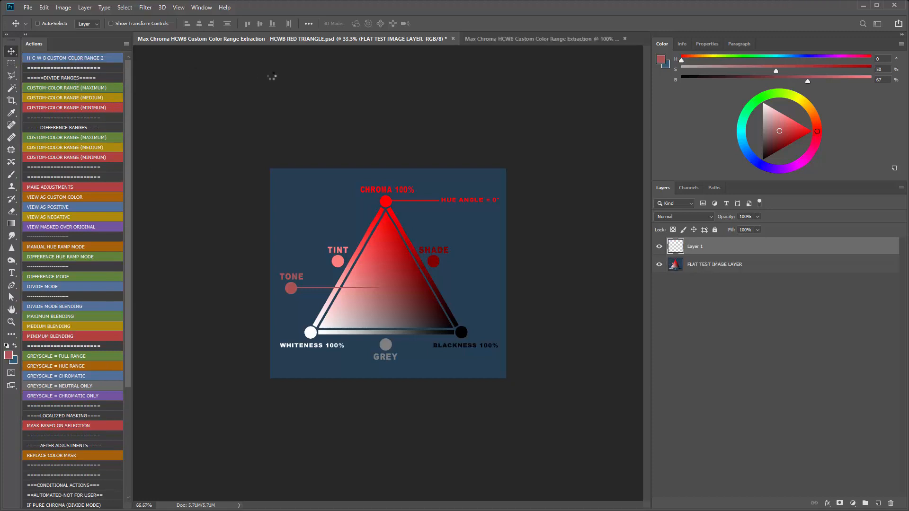
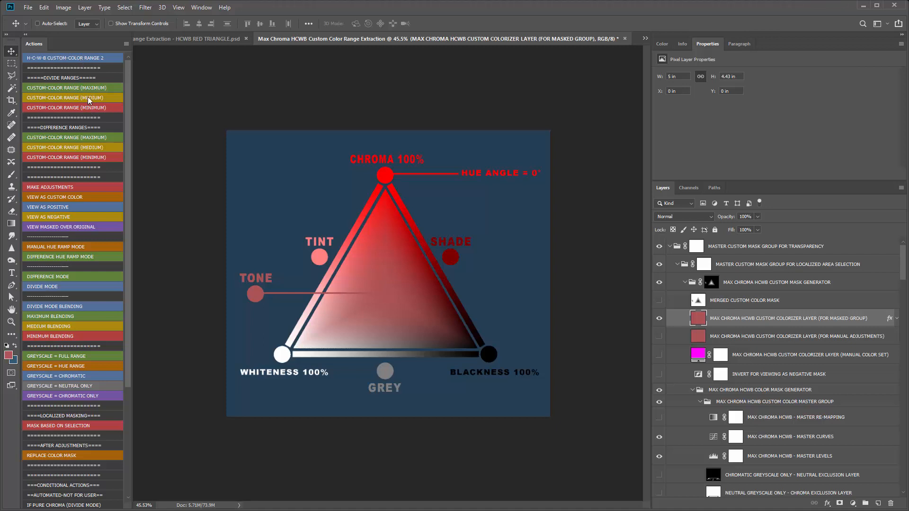
# Step: Run MAKE ADJUSTMENTS and preview the tone mask as custom color, positive, negative and masked over the original
pyautogui.click(69, 186)
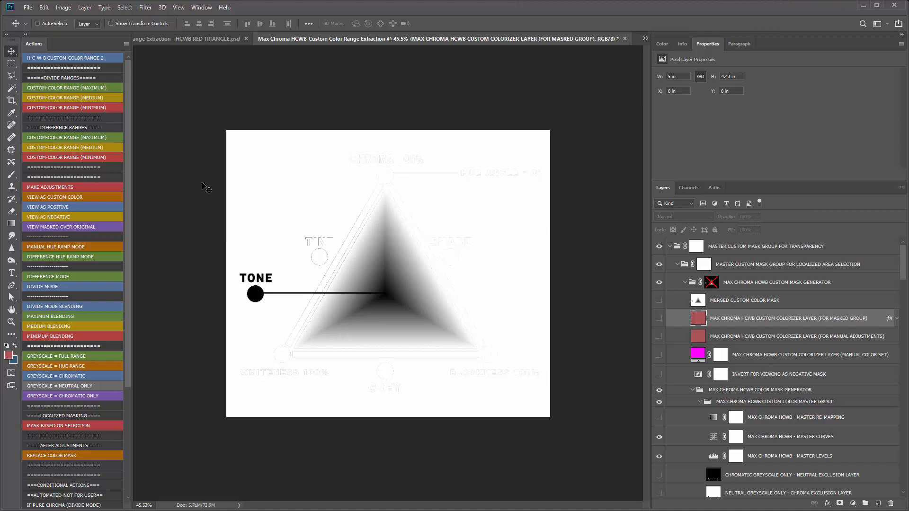
pyautogui.click(79, 197)
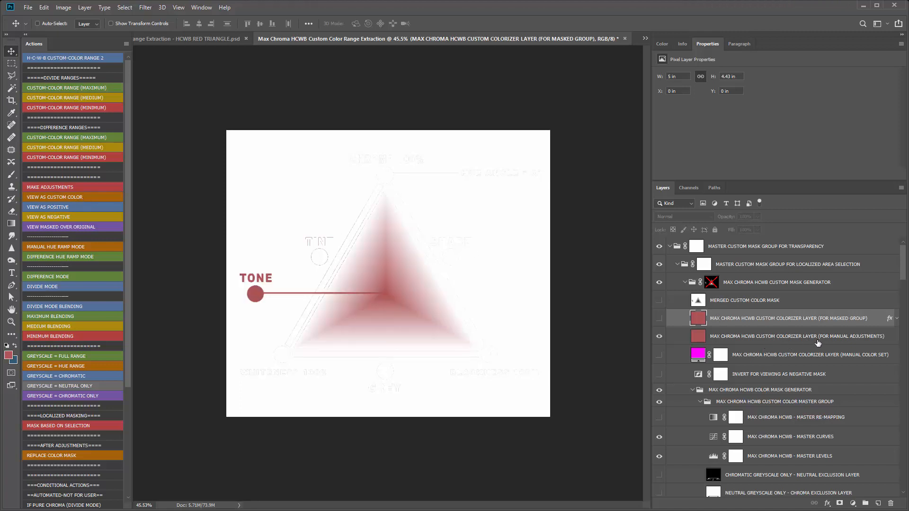
pyautogui.click(50, 206)
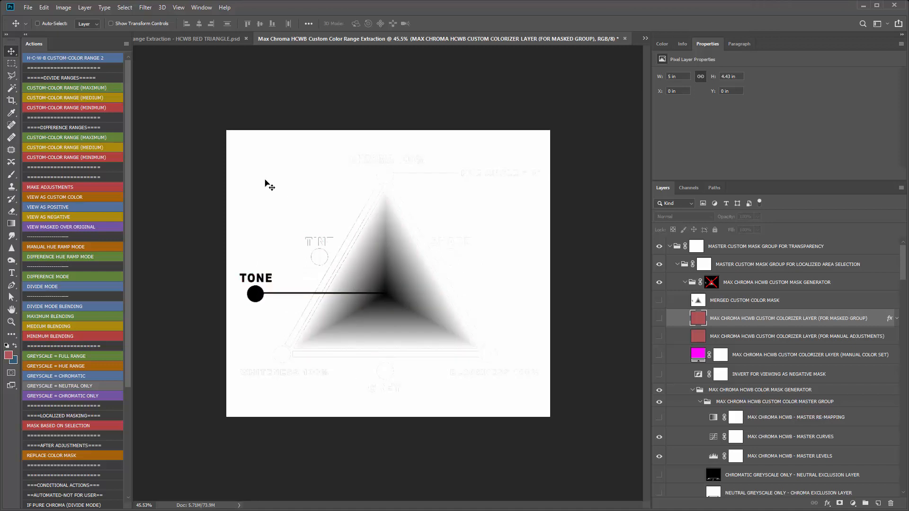
pyautogui.click(64, 217)
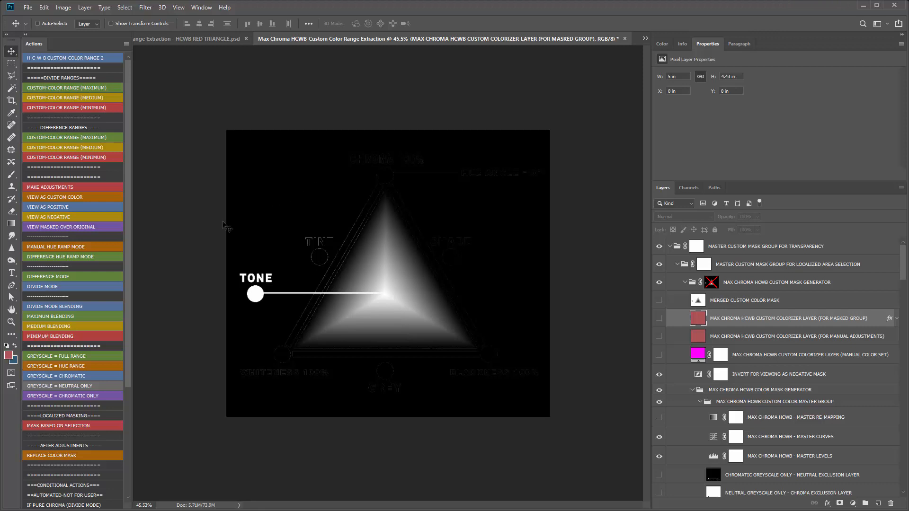
pyautogui.click(61, 227)
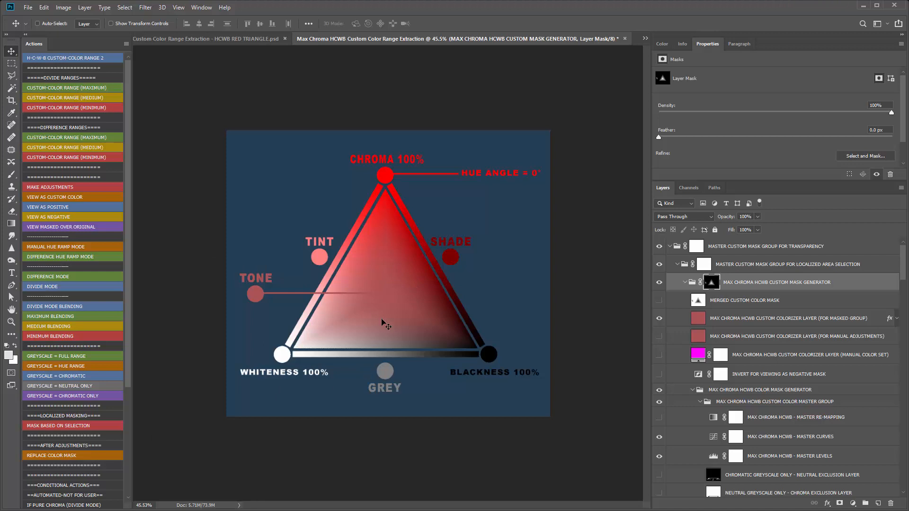
# Step: Cycle once more through the adjustment, custom color, positive and negative views, ending with the mask over the original
pyautogui.click(68, 188)
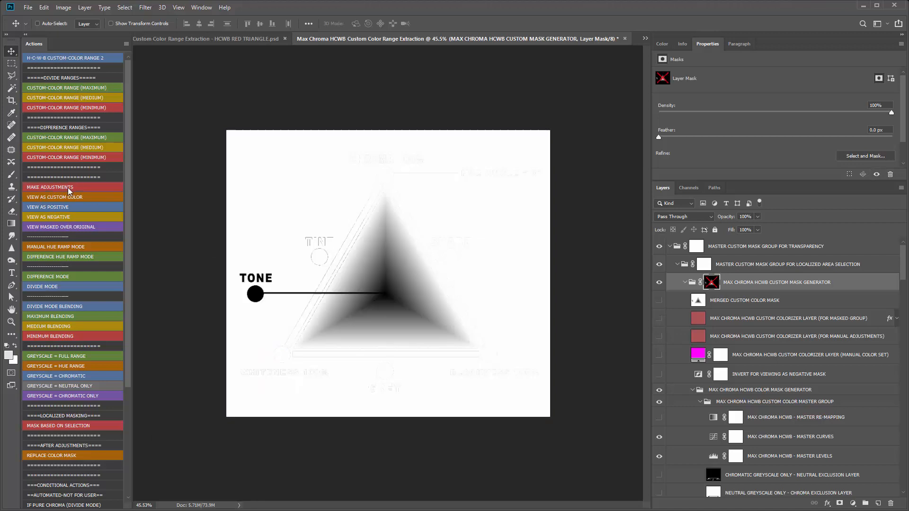
pyautogui.click(72, 197)
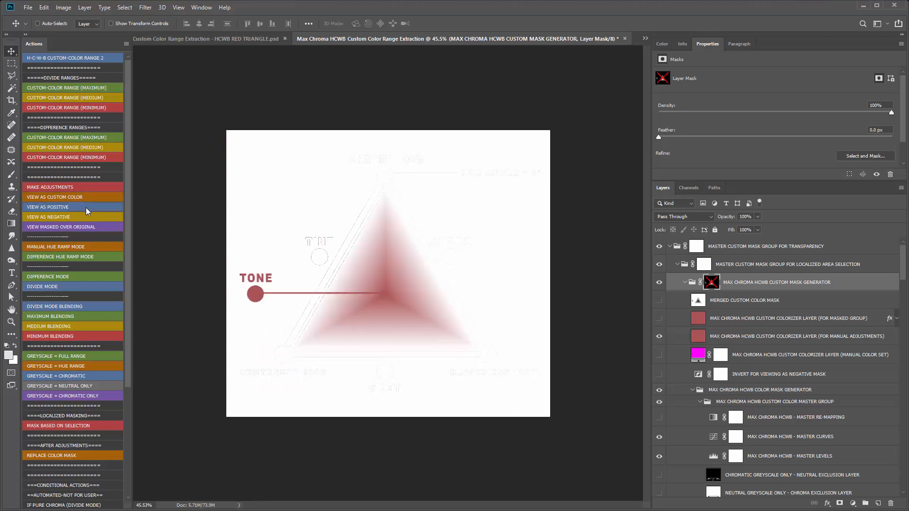
pyautogui.click(86, 207)
pyautogui.click(77, 216)
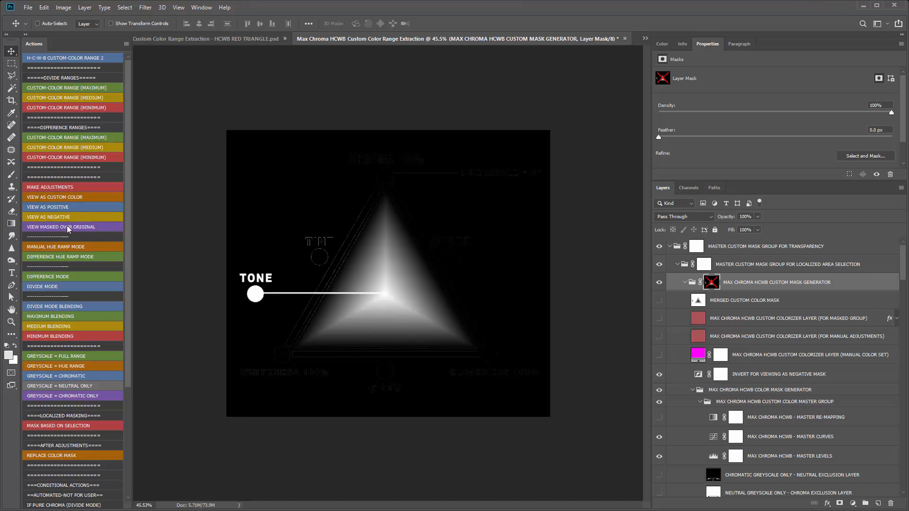
pyautogui.click(67, 227)
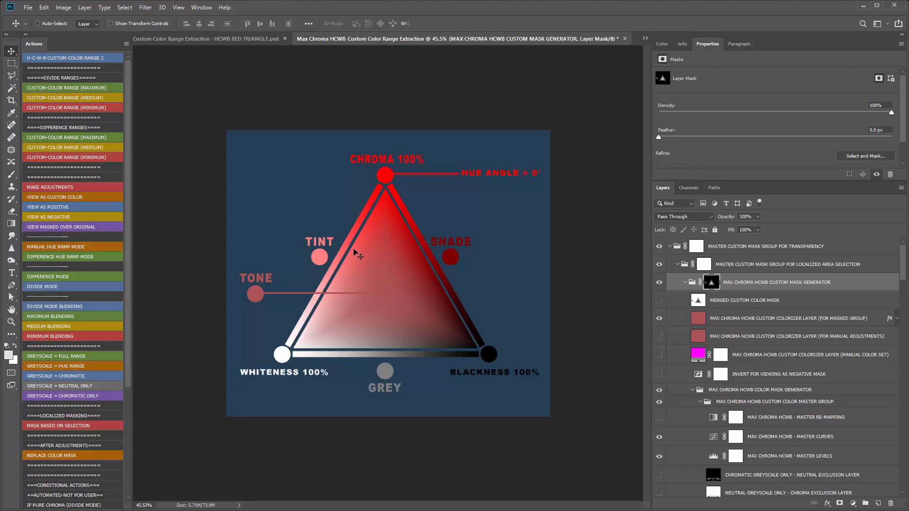
# Step: Reopen the tone mask for adjustments and try Maximum, Medium and Minimum Blending one after another
pyautogui.click(52, 187)
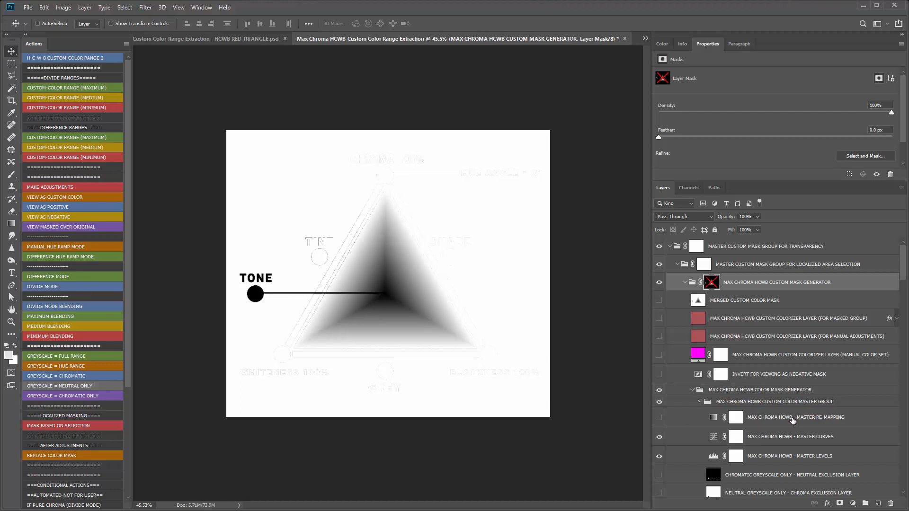
pyautogui.click(59, 317)
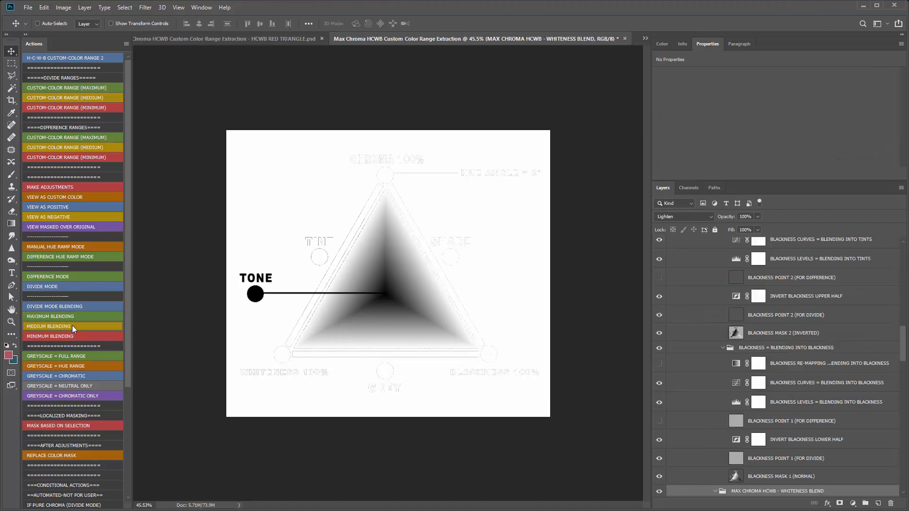
pyautogui.click(72, 325)
pyautogui.click(78, 335)
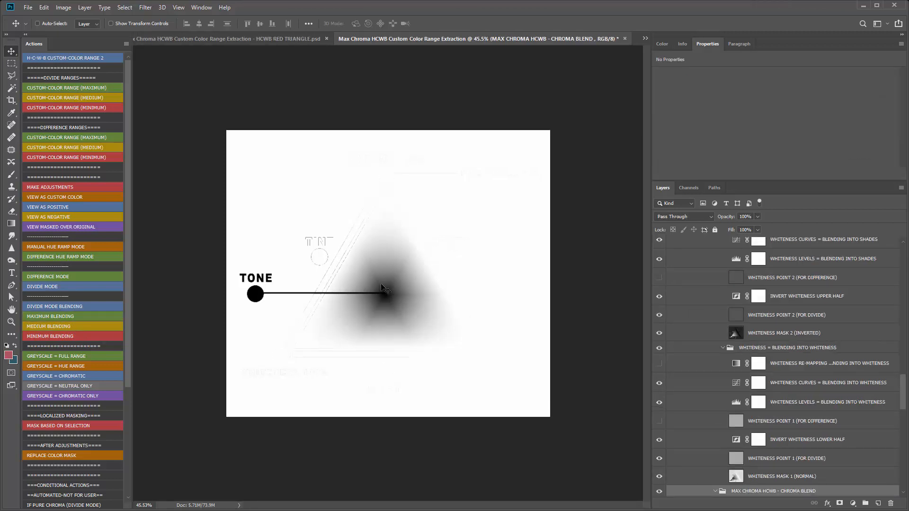
# Step: Apply Divide Mode Blending to the tone mask and compare the mask with the original red triangle image
pyautogui.click(67, 306)
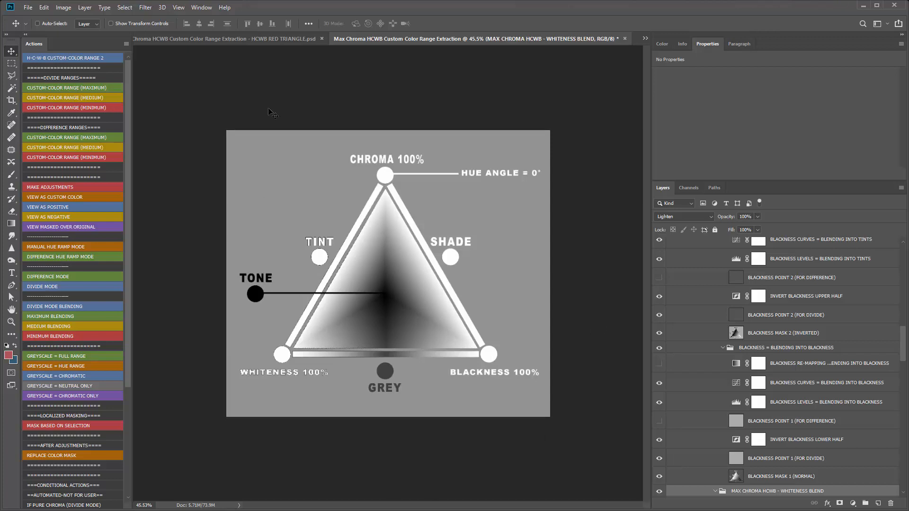
pyautogui.click(249, 38)
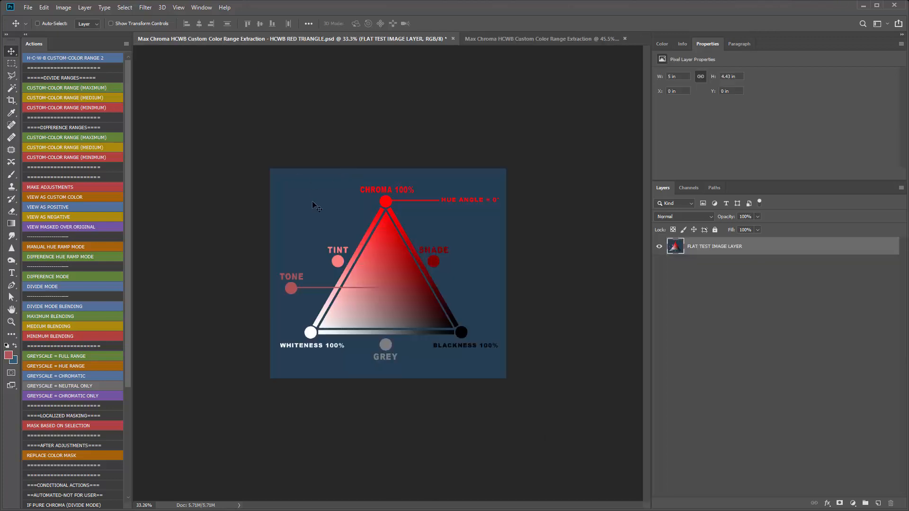
pyautogui.click(490, 40)
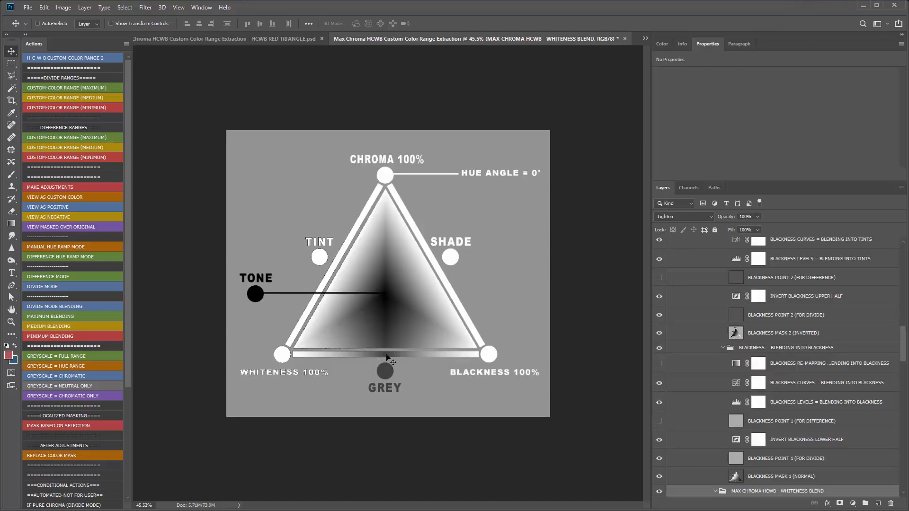
# Step: Apply the Hue Range, Chromatic, Neutral Only and Chromatic Only greyscale modes one after another, finishing with Hue Range, and inspect the tone mask
pyautogui.click(54, 368)
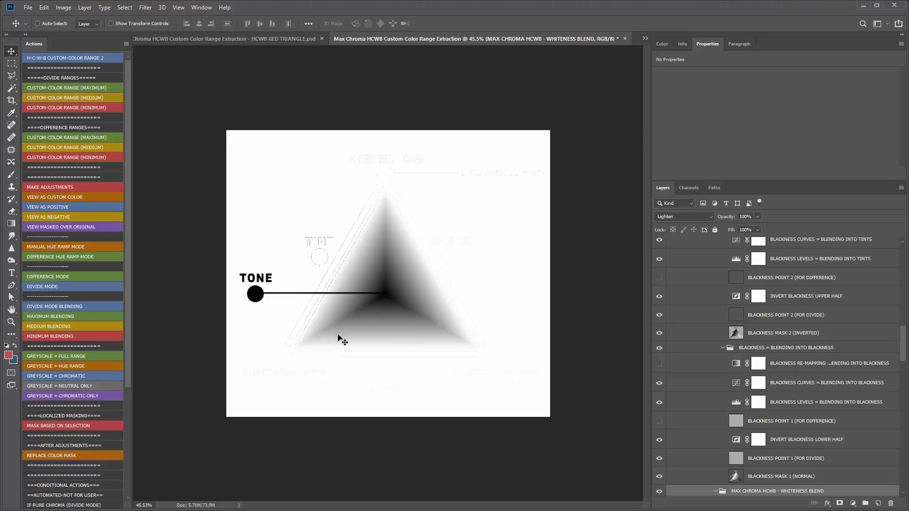
pyautogui.click(83, 377)
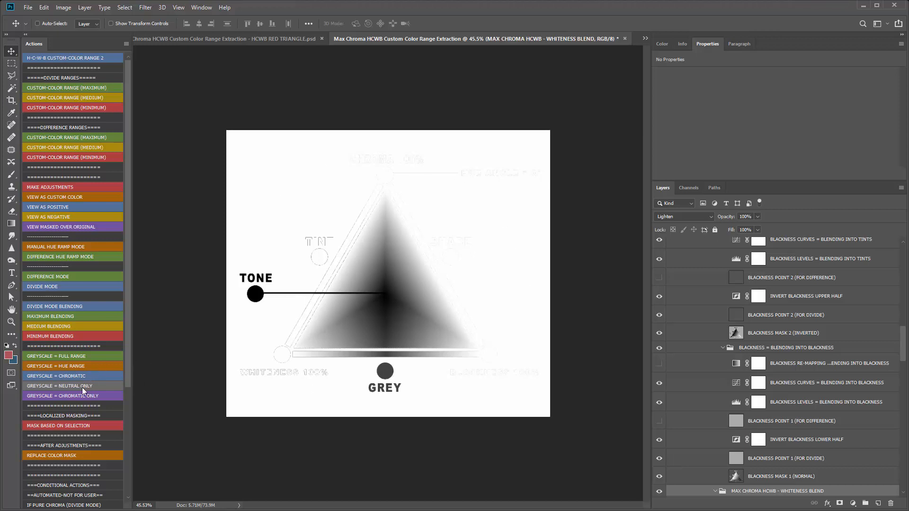
pyautogui.click(67, 388)
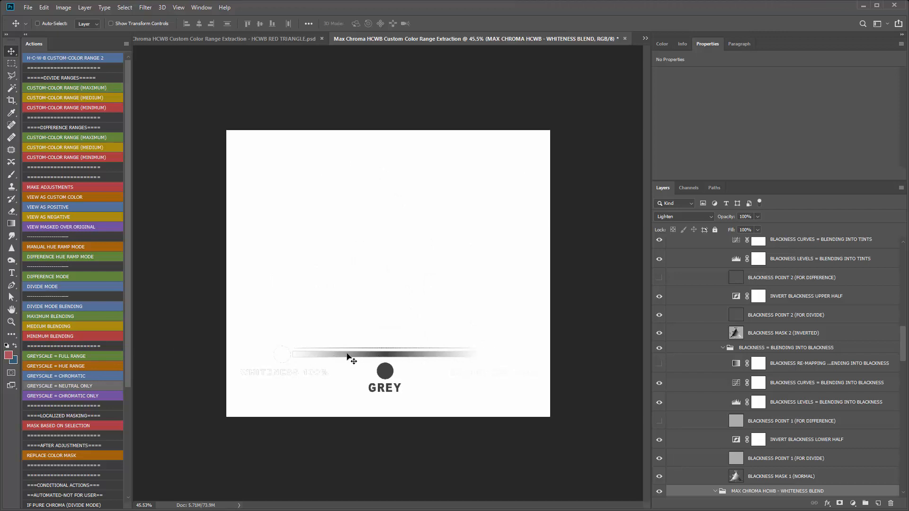
pyautogui.click(83, 397)
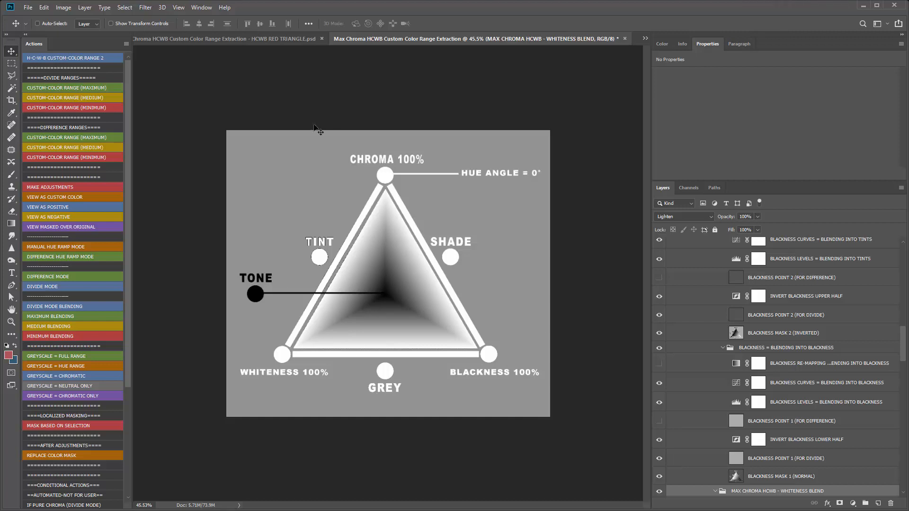
pyautogui.click(50, 364)
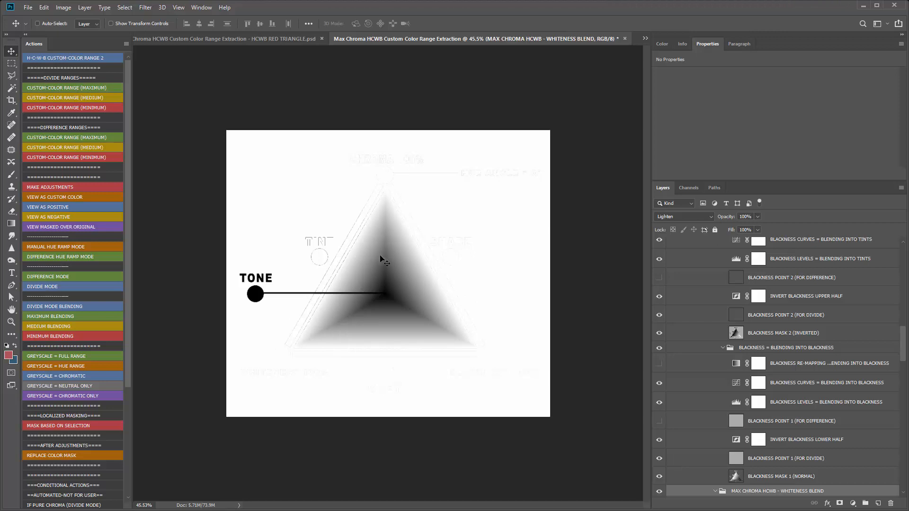
pyautogui.hotkey('ctrl', '+')
pyautogui.hotkey('ctrl', '+')
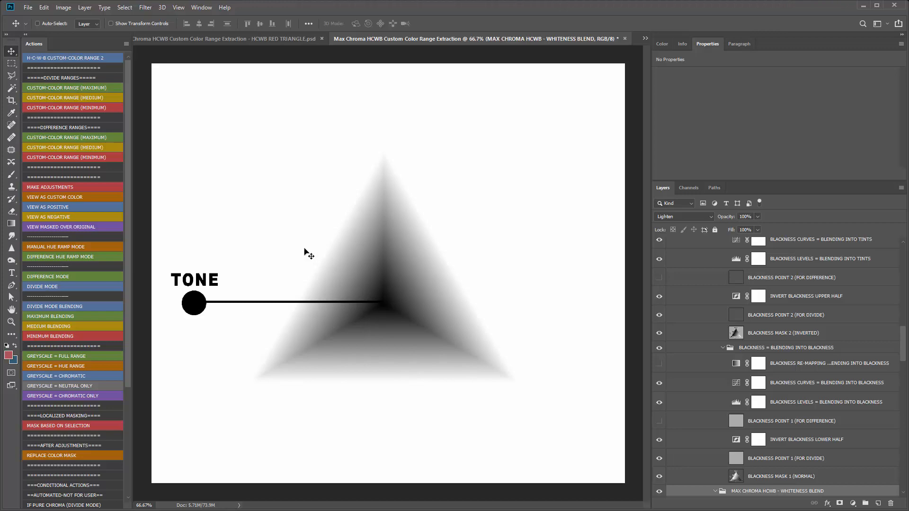
pyautogui.hotkey('ctrl', '-')
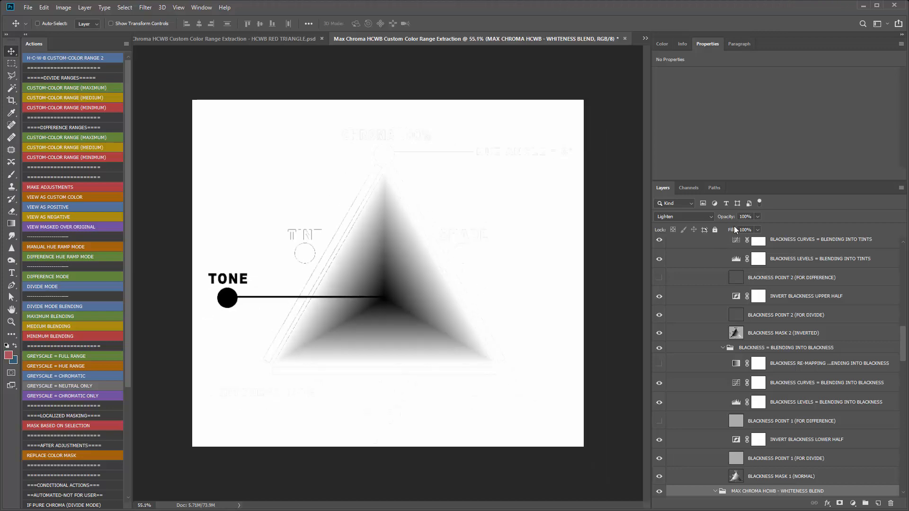
# Step: Duplicate the ORIGINAL ARTWORK LAYER above the master custom mask group and set the copy's opacity to 37%
pyautogui.scroll(8, 869, 276)
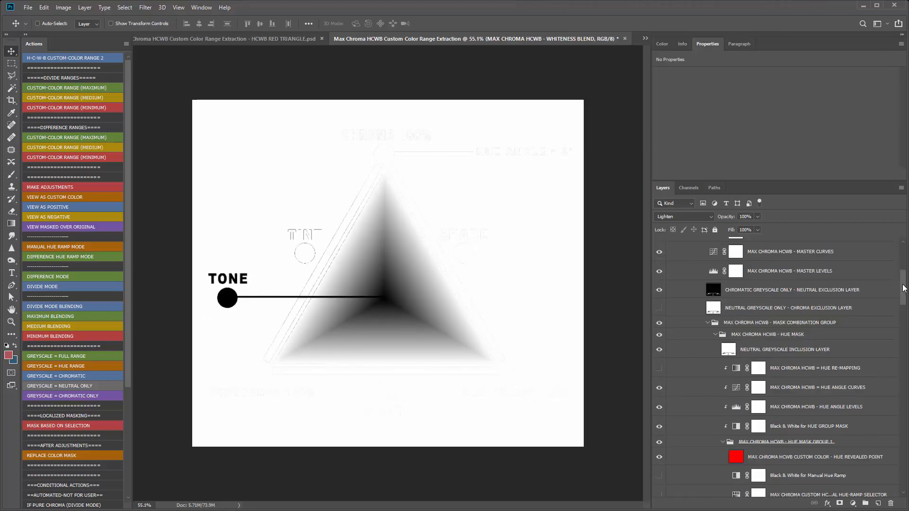
pyautogui.moveTo(903, 288); pyautogui.dragTo(903, 249)
pyautogui.click(670, 246)
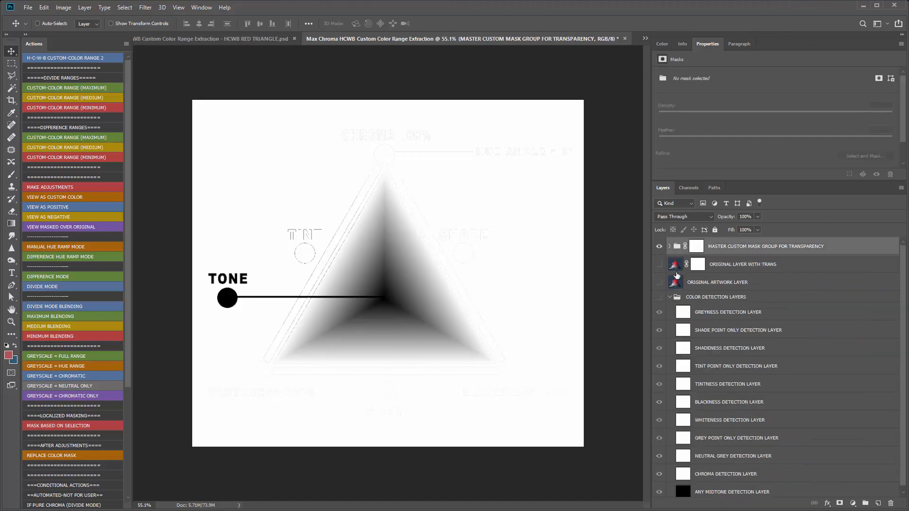
pyautogui.click(717, 282)
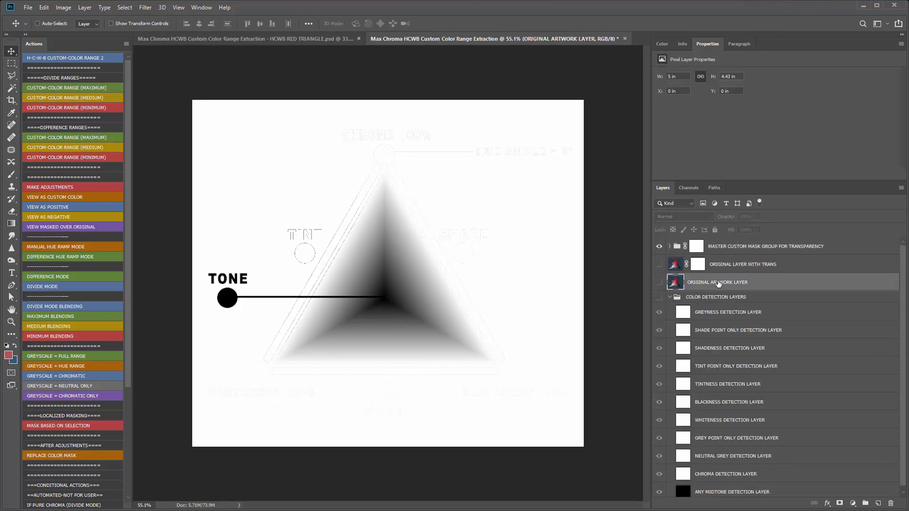
pyautogui.moveTo(760, 284); pyautogui.dragTo(731, 226)
pyautogui.click(757, 217)
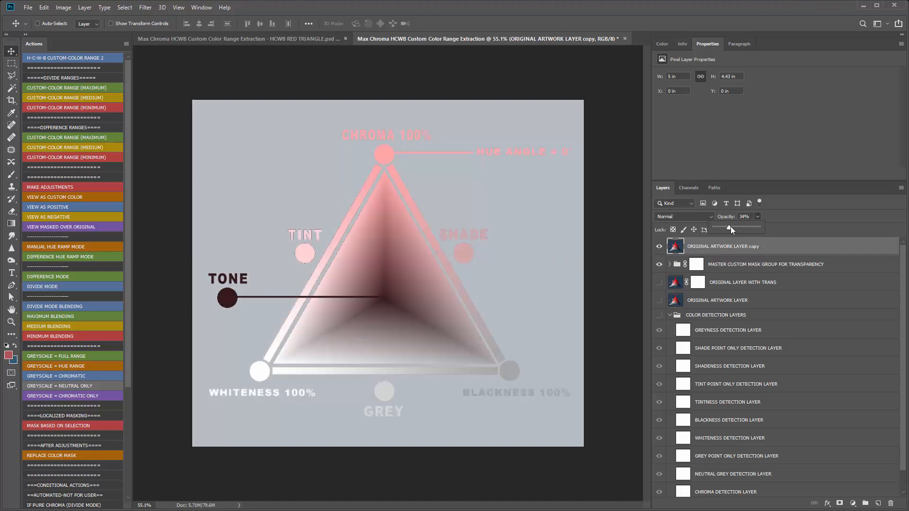
pyautogui.click(756, 251)
pyautogui.scroll(-1, 382, 313)
pyautogui.scroll(-1, 382, 313)
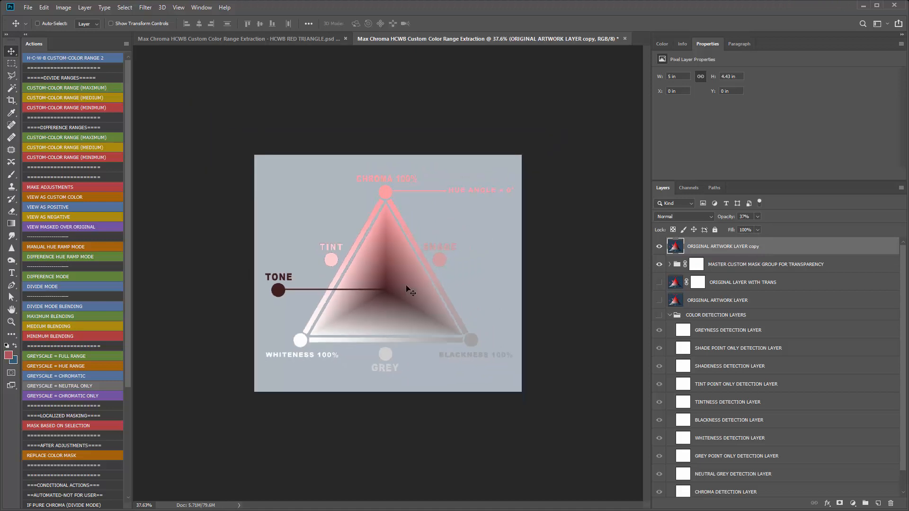
# Step: Expand the master custom mask group for transparency and filter the layers by the name LEVELS
pyautogui.click(697, 264)
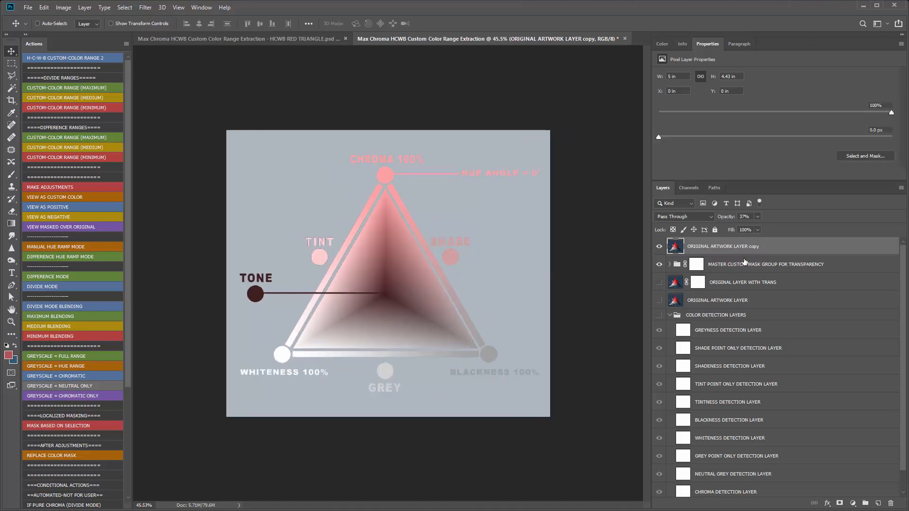
pyautogui.click(670, 264)
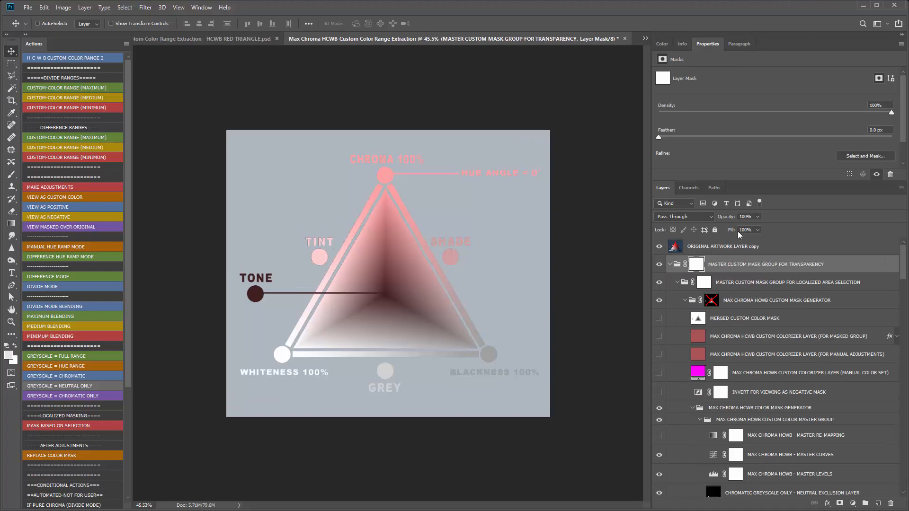
pyautogui.click(715, 204)
pyautogui.scroll(3, 807, 336)
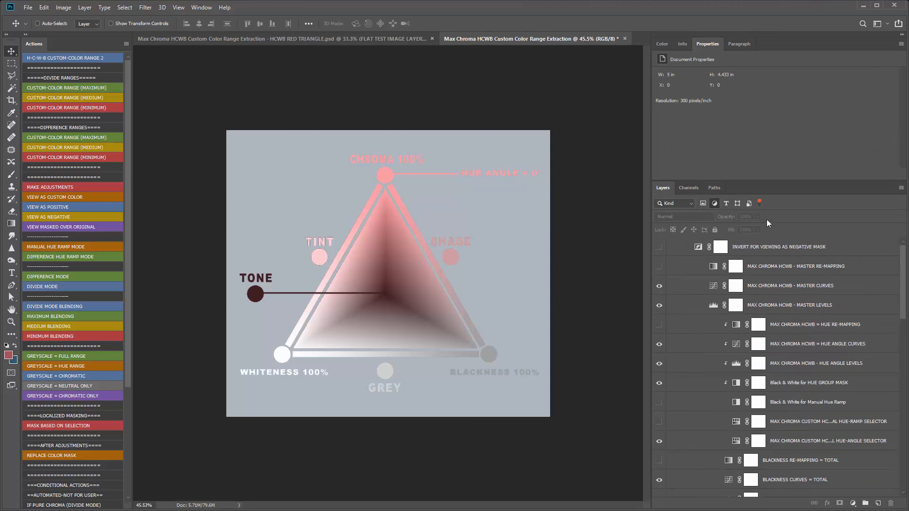
pyautogui.click(687, 205)
pyautogui.click(667, 216)
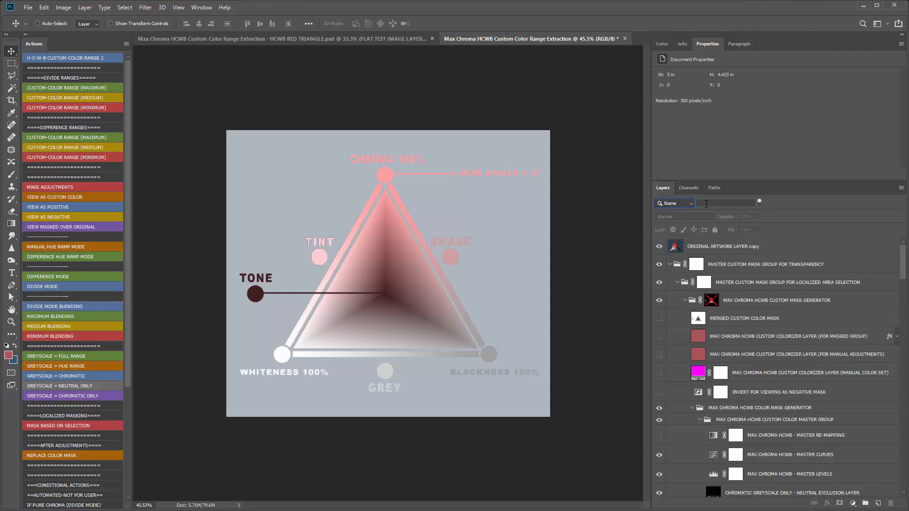
pyautogui.write('LEVELS')
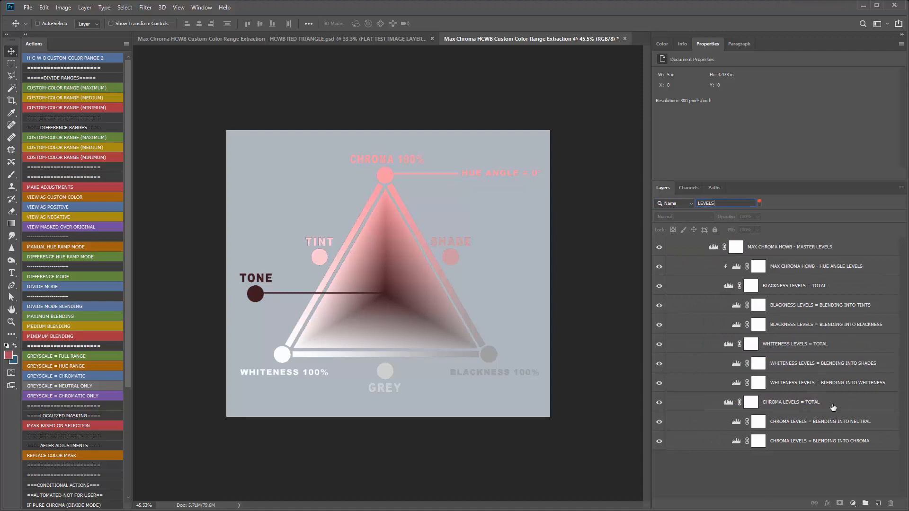
# Step: Examine the total levels layers for chroma, whiteness and blackness, and the hue angle levels layer
pyautogui.click(786, 404)
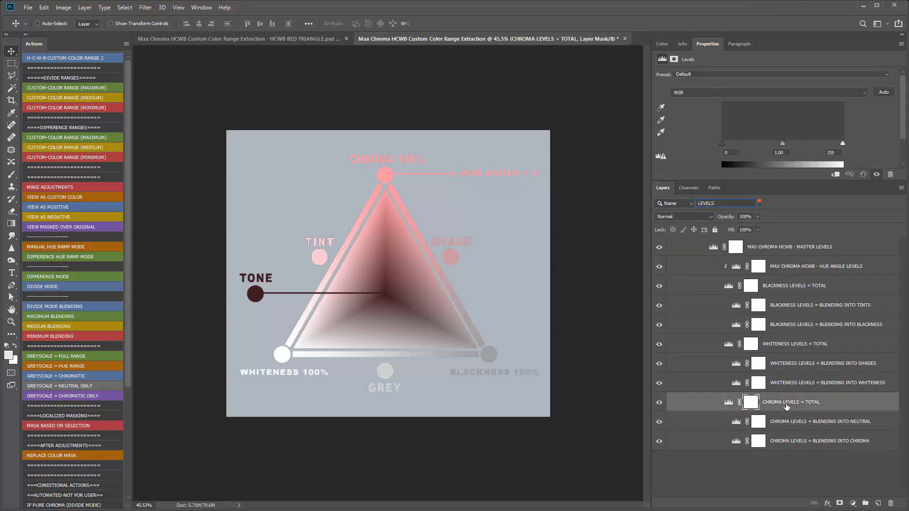
pyautogui.click(798, 345)
pyautogui.click(809, 291)
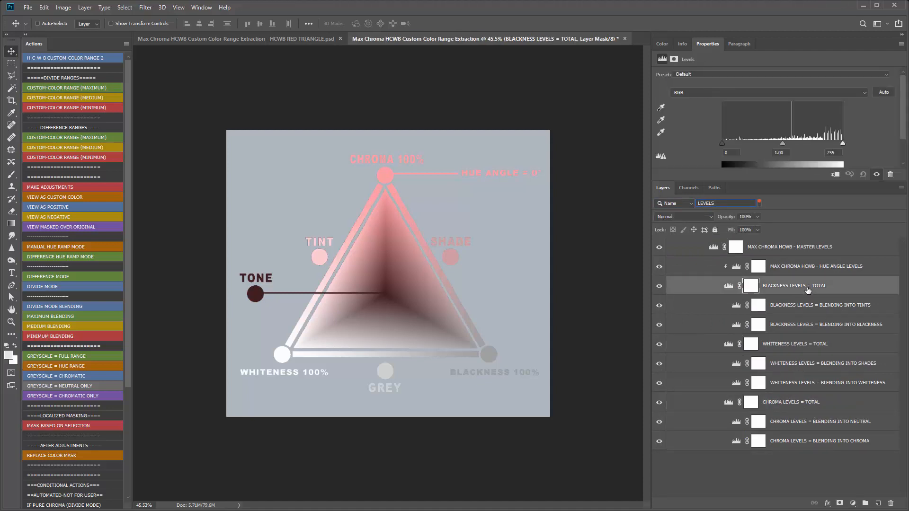
pyautogui.click(814, 269)
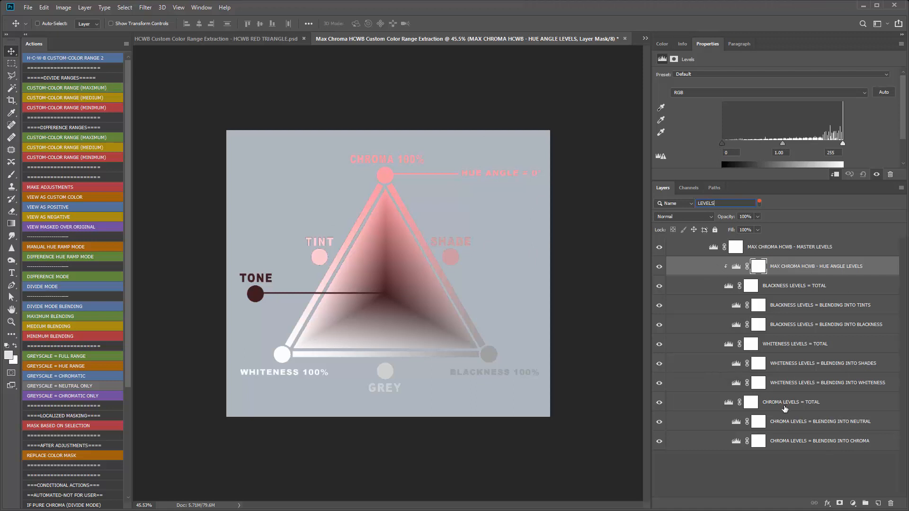
# Step: Try adjusting the white input level of the total chroma levels and of the chroma levels blending into chroma, taking the latter to 125
pyautogui.click(727, 403)
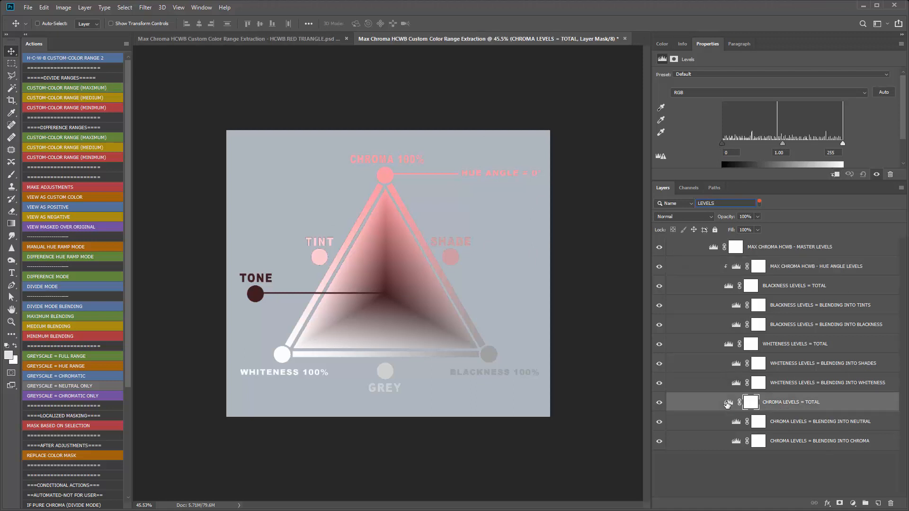
pyautogui.moveTo(841, 143); pyautogui.dragTo(894, 154)
pyautogui.click(819, 443)
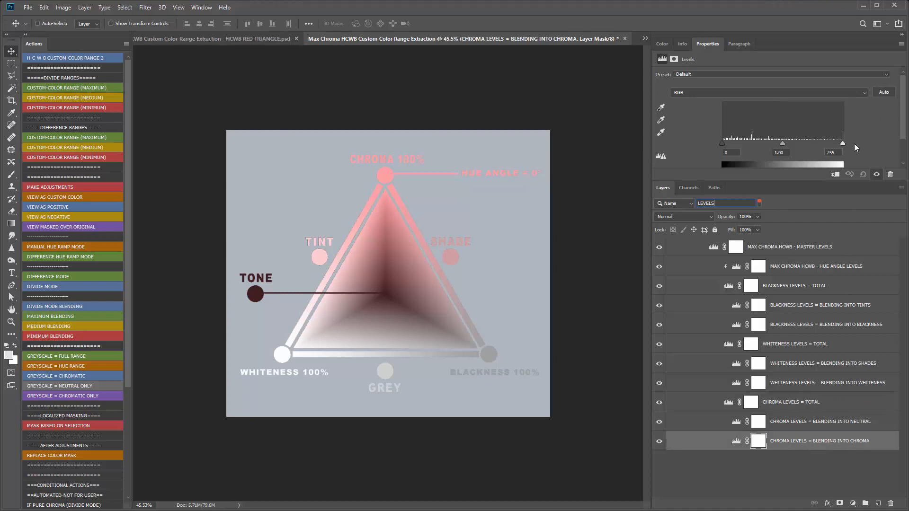
pyautogui.moveTo(842, 144); pyautogui.dragTo(781, 143)
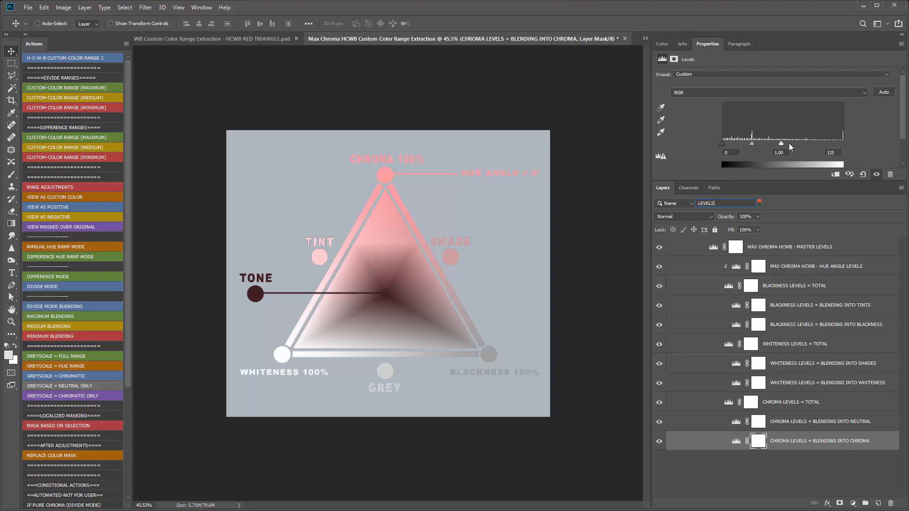
# Step: Try a white input level of 90 on the chroma levels blending into neutral, and undo it
pyautogui.click(822, 422)
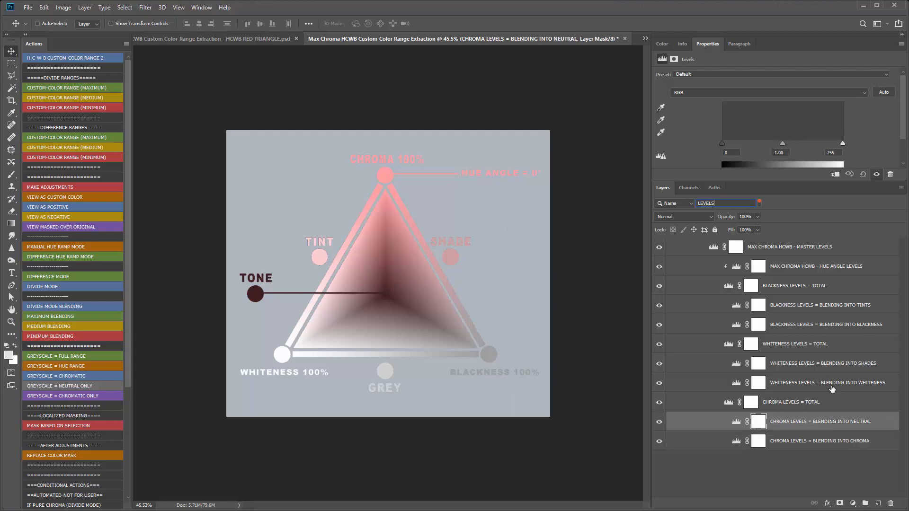
pyautogui.moveTo(840, 143); pyautogui.dragTo(764, 149)
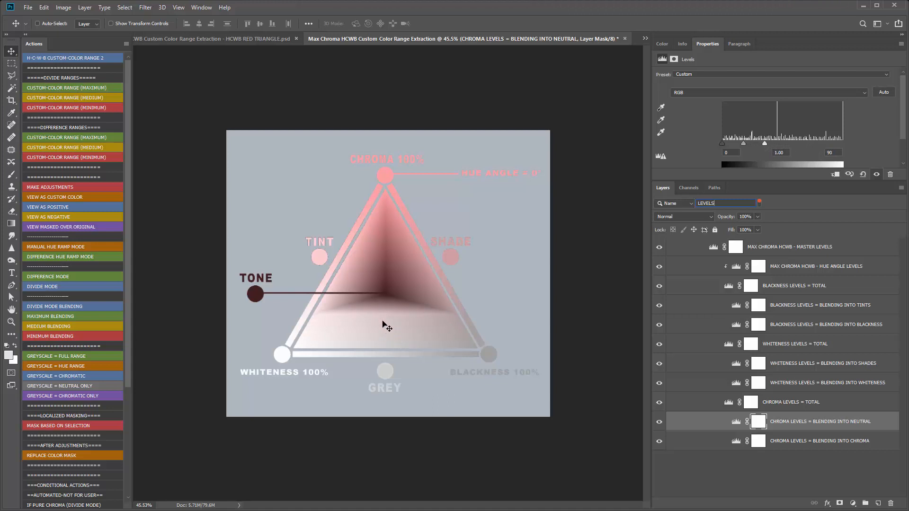
pyautogui.hotkey('ctrl', 'z')
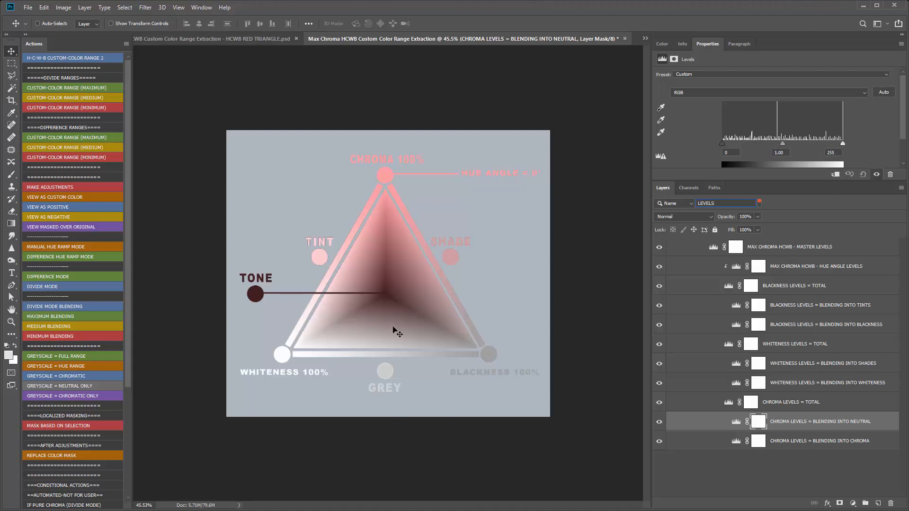
# Step: Try adjusting the white input level of the total whiteness levels and return it to 255
pyautogui.click(841, 385)
pyautogui.click(794, 343)
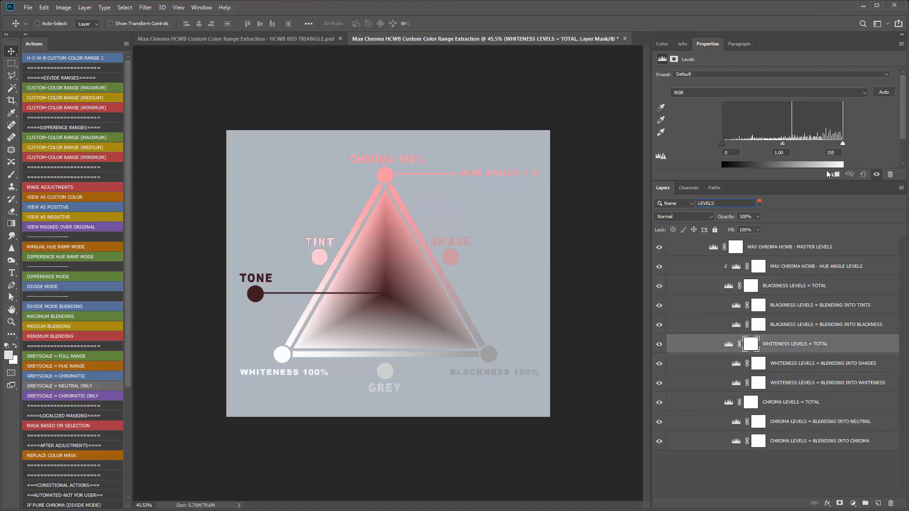
pyautogui.moveTo(822, 144); pyautogui.dragTo(893, 136)
# Step: Try white input levels of 74 on whiteness blending into whiteness and 102 on whiteness blending into shades, restoring each to 255
pyautogui.click(821, 385)
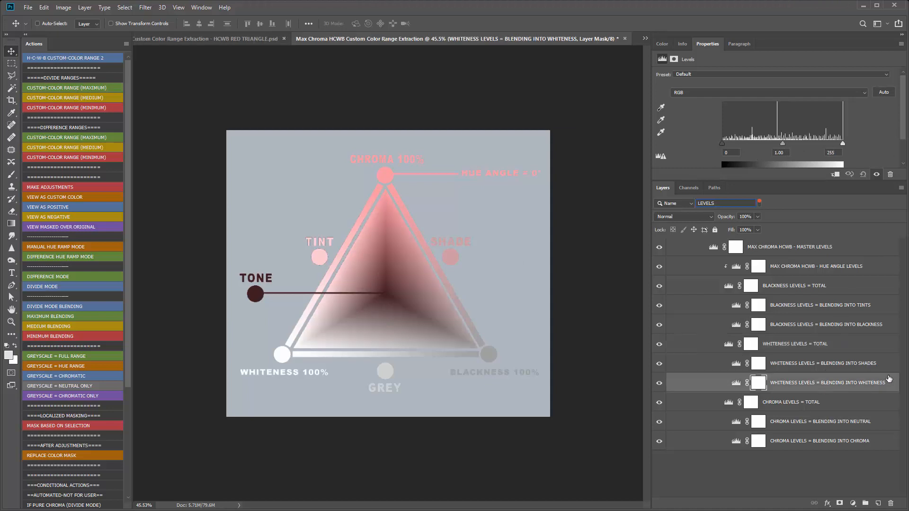
pyautogui.moveTo(843, 144); pyautogui.dragTo(757, 145)
pyautogui.scroll(-1, 372, 303)
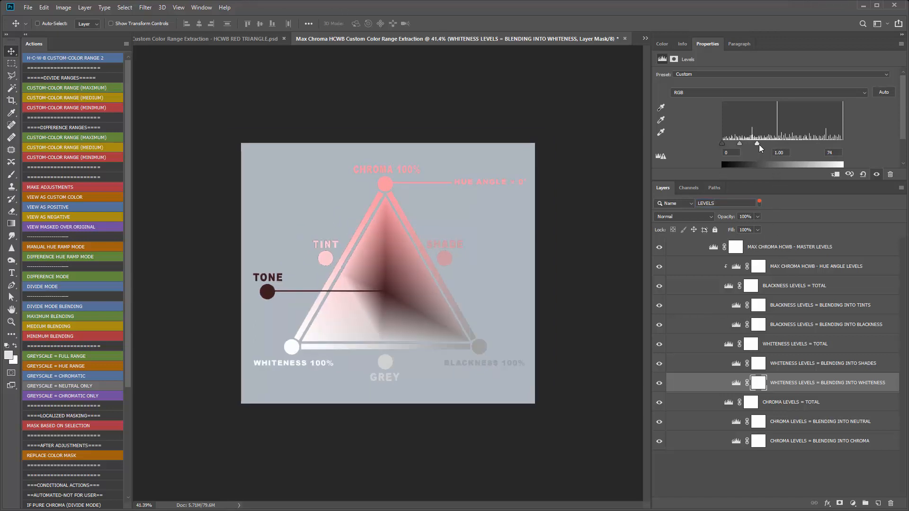
pyautogui.moveTo(759, 144)
pyautogui.mouseDown()
pyautogui.moveTo(840, 143)
pyautogui.moveTo(777, 144)
pyautogui.mouseUp()
pyautogui.click(833, 364)
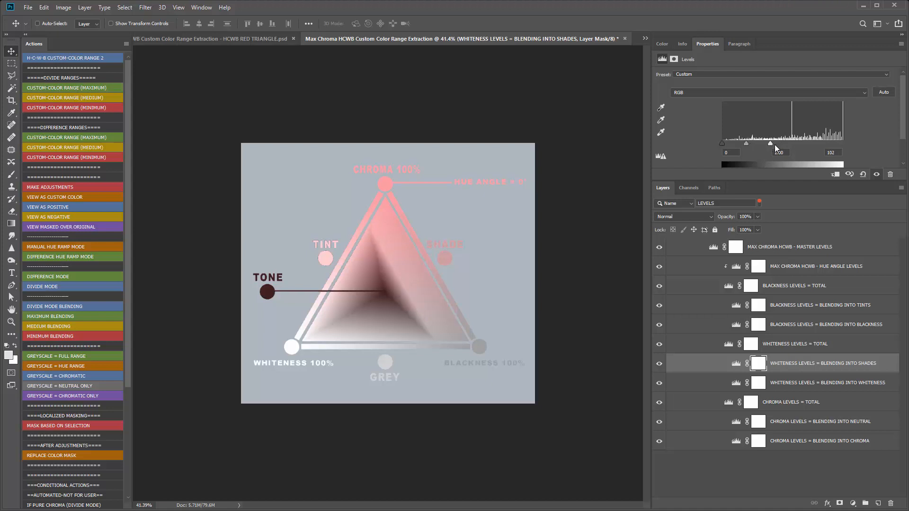
pyautogui.moveTo(774, 144); pyautogui.dragTo(879, 140)
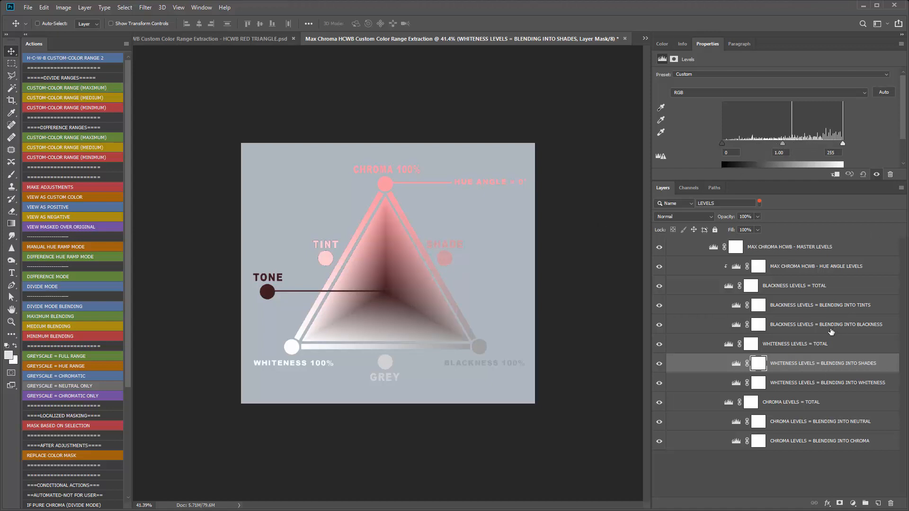
# Step: Try a white input level of 30 on the total blackness levels and return it to 255
pyautogui.click(796, 287)
pyautogui.moveTo(843, 142); pyautogui.dragTo(738, 143)
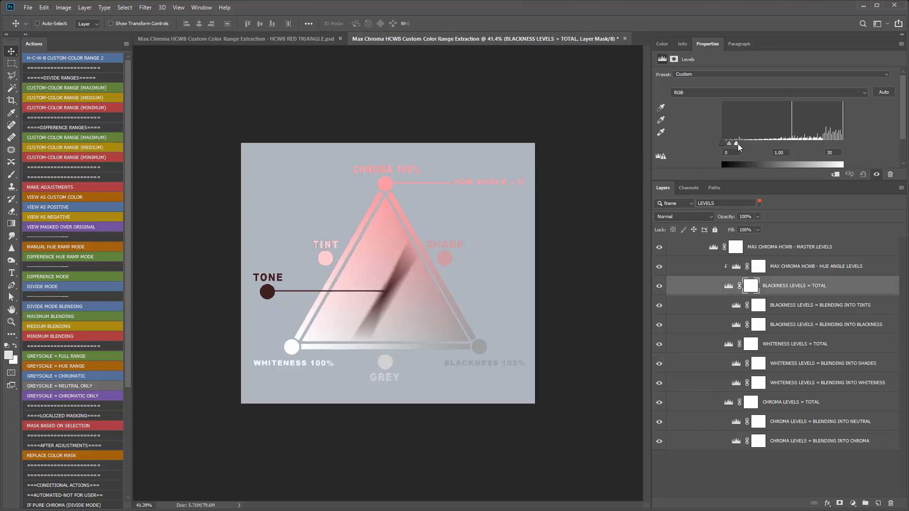
pyautogui.moveTo(832, 137); pyautogui.dragTo(894, 138)
# Step: Try white input levels of 35 on blackness blending into blackness and 86 on blackness blending into tints, restoring each to 255
pyautogui.click(853, 323)
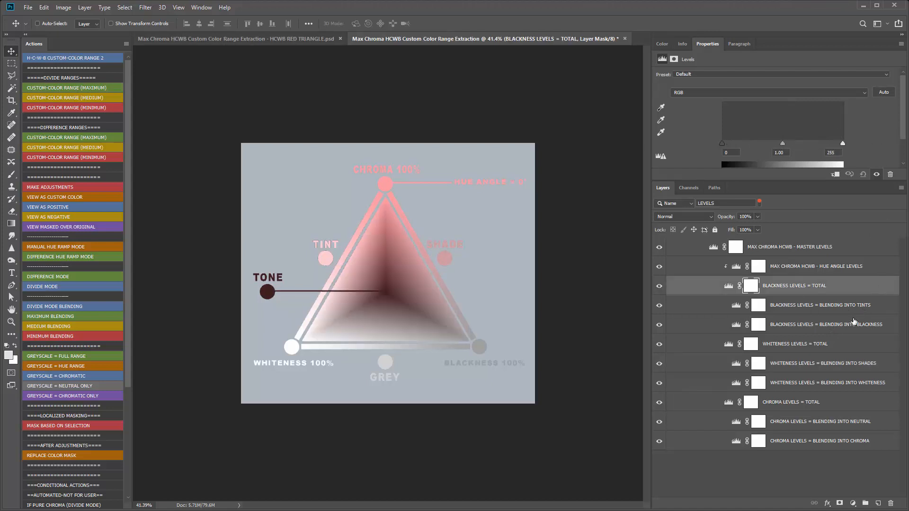
pyautogui.moveTo(839, 143); pyautogui.dragTo(739, 152)
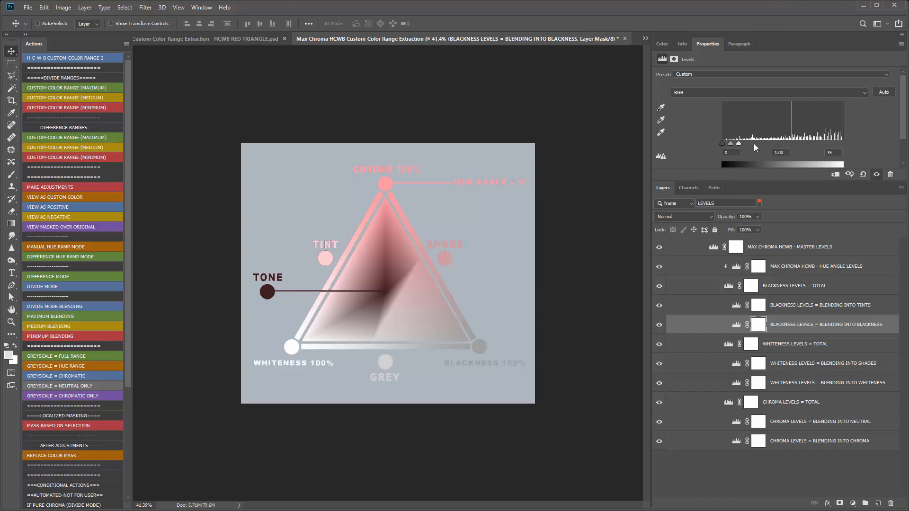
pyautogui.click(847, 305)
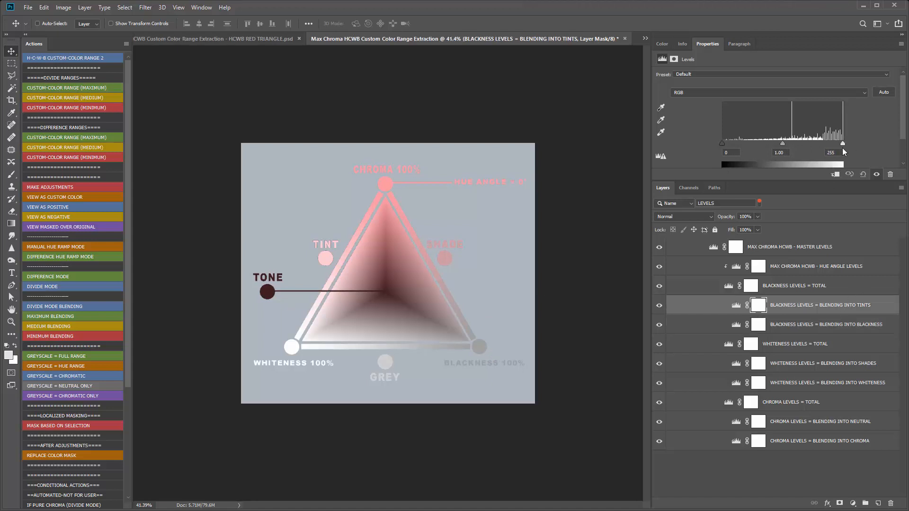
pyautogui.moveTo(824, 150); pyautogui.dragTo(763, 151)
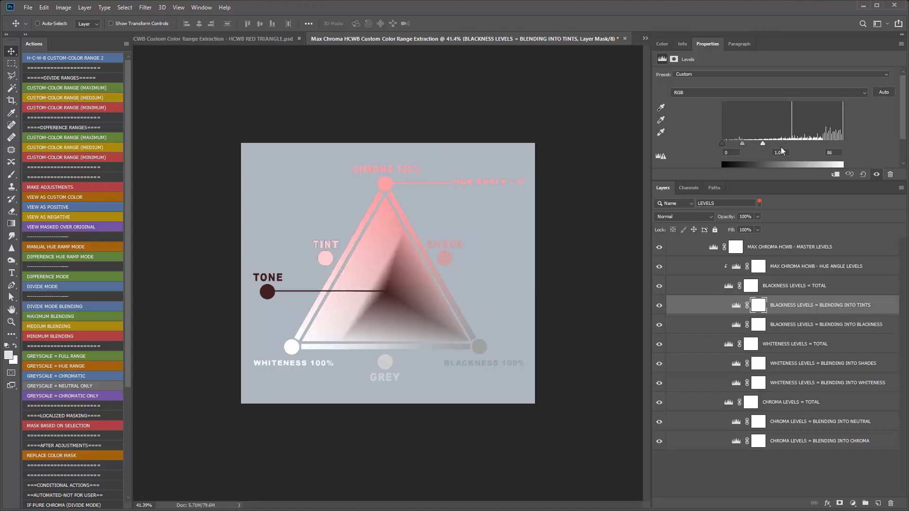
# Step: Turn off the layer name filter and delete the ORIGINAL ARTWORK LAYER copy
pyautogui.click(851, 268)
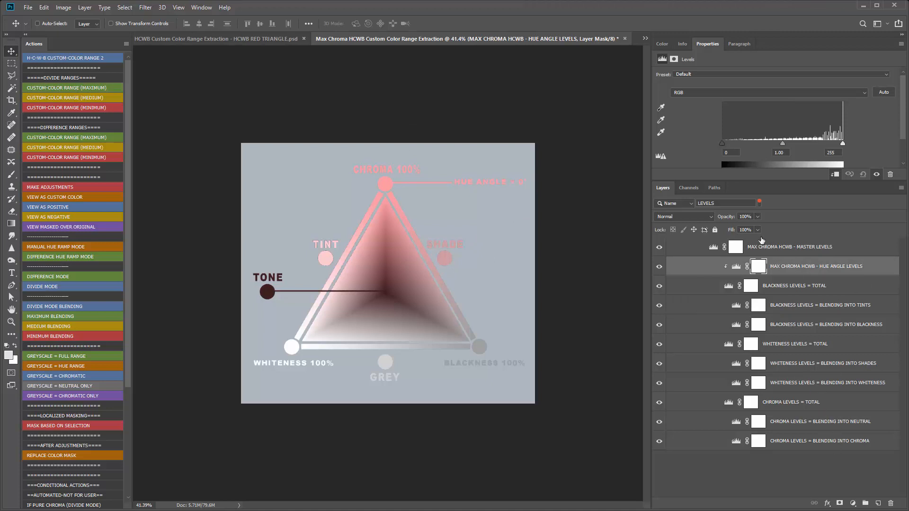
pyautogui.click(759, 202)
pyautogui.scroll(5, 710, 369)
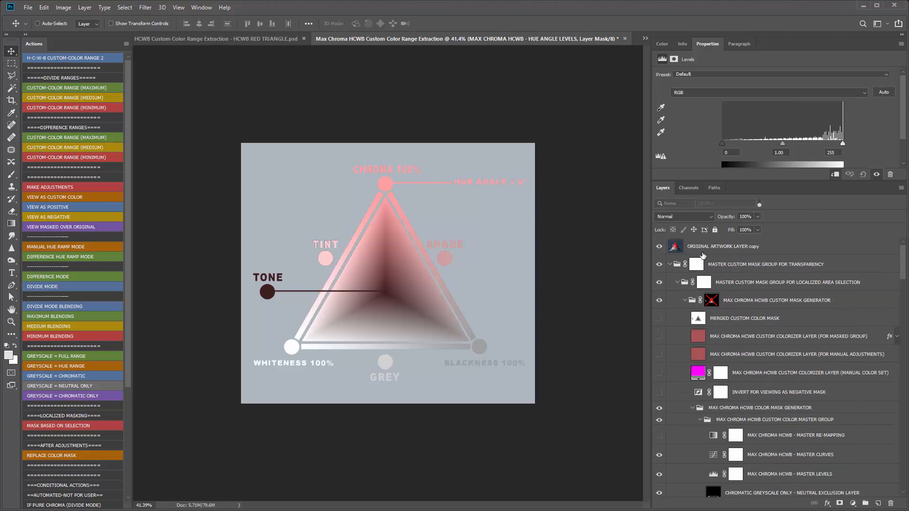
pyautogui.click(668, 252)
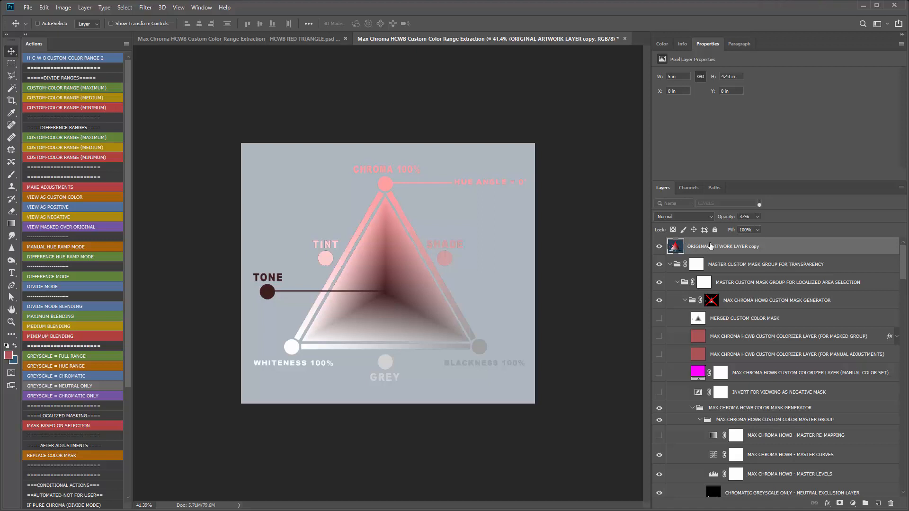
pyautogui.press('Delete')
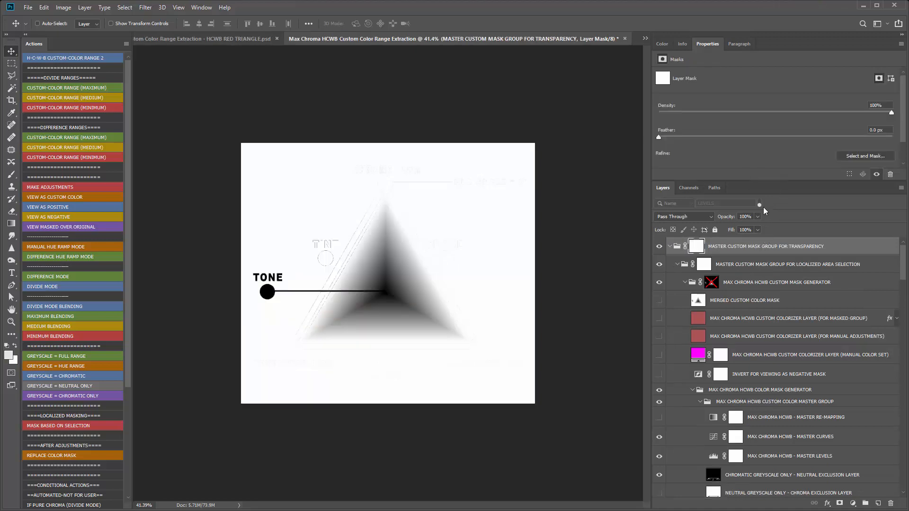
# Step: Filter the layers by the name CURVES and select the chroma curves layer blending into chroma
pyautogui.click(759, 203)
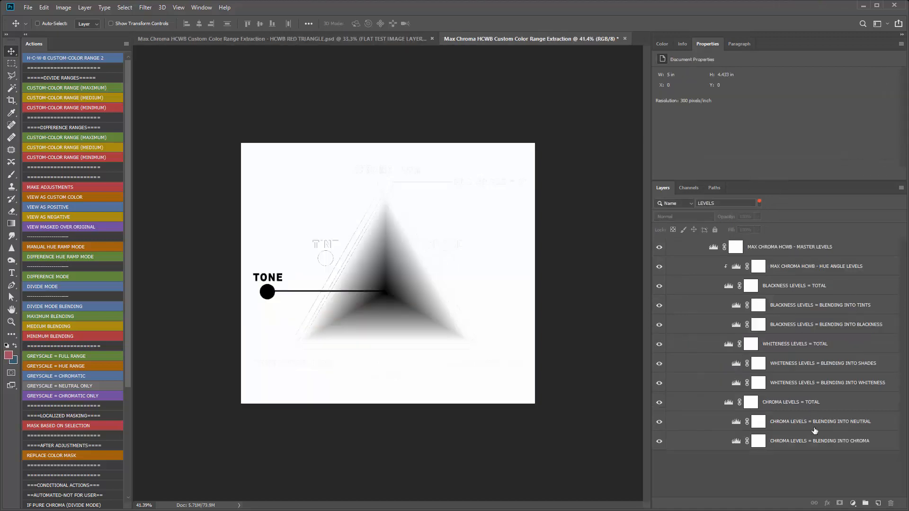
pyautogui.moveTo(724, 203); pyautogui.dragTo(602, 198)
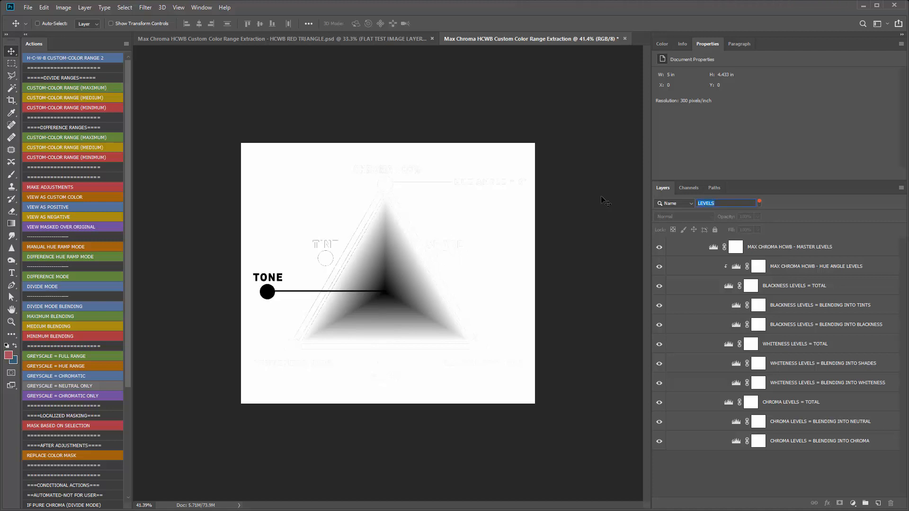
pyautogui.write('CURVE')
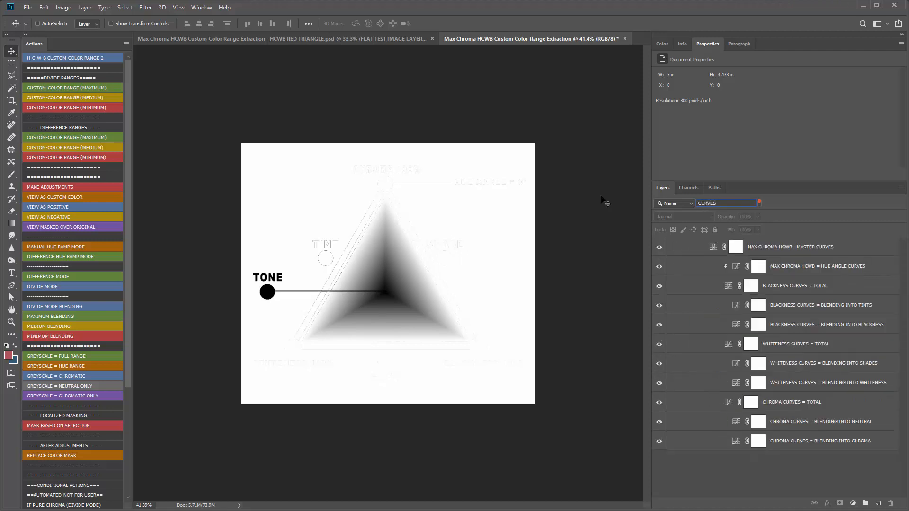
pyautogui.click(841, 442)
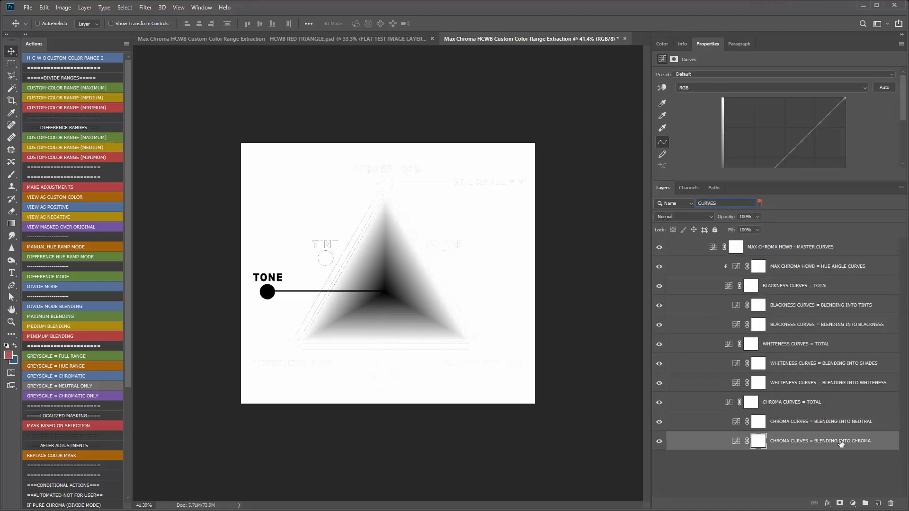
# Step: Set the layer thumbnail size to None and enlarge the properties area to show the full curve graph
pyautogui.moveTo(785, 203); pyautogui.dragTo(784, 223)
pyautogui.click(901, 229)
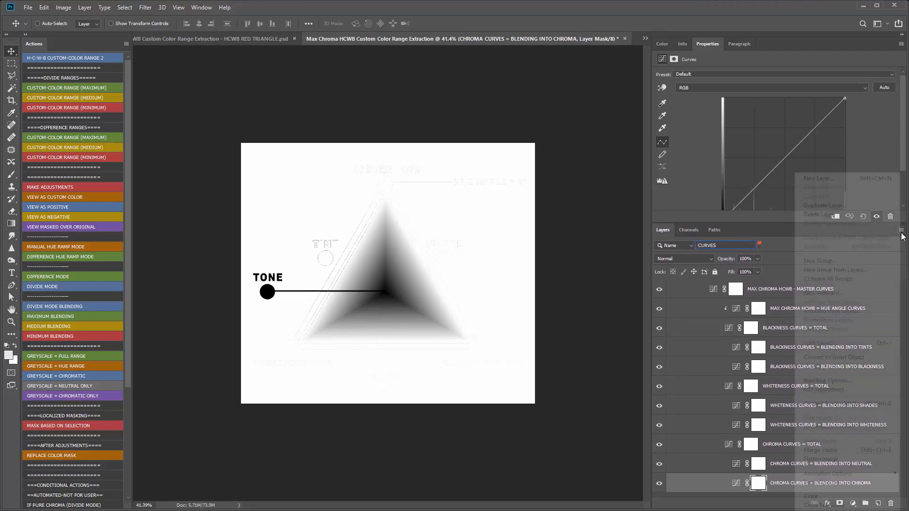
pyautogui.click(810, 473)
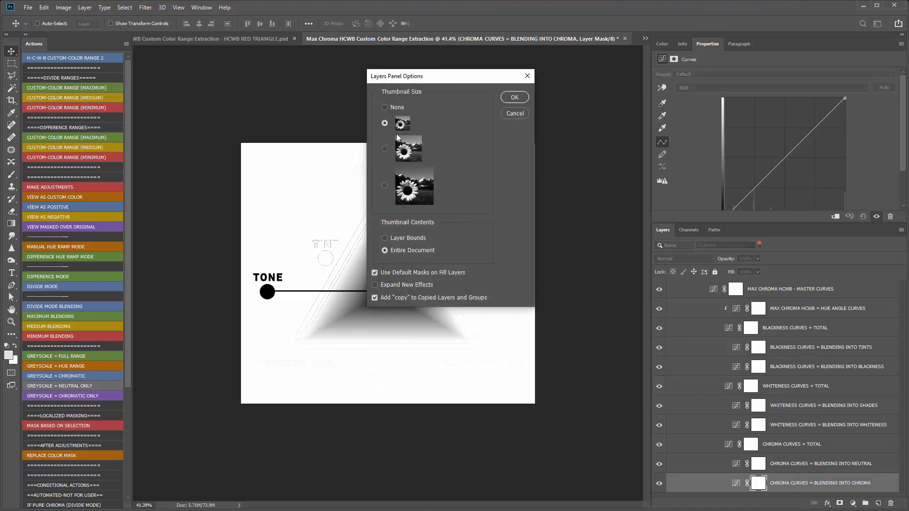
pyautogui.click(513, 98)
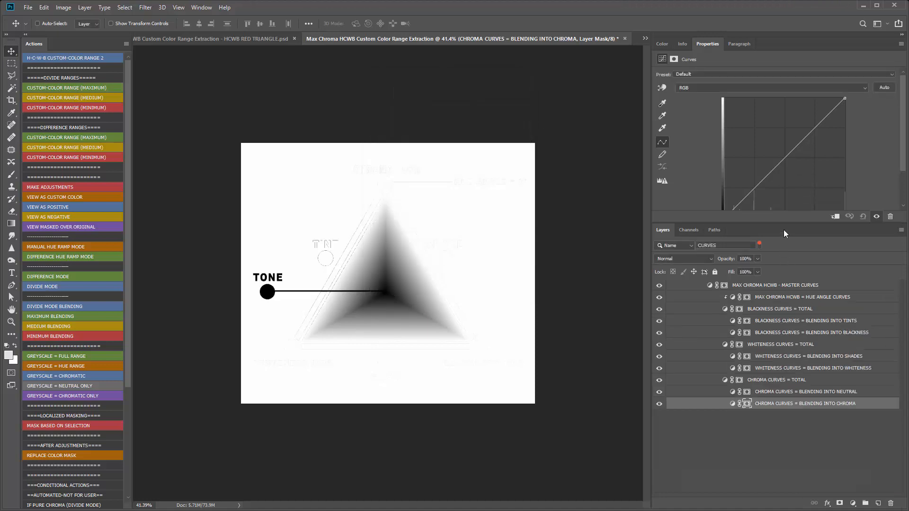
pyautogui.moveTo(778, 223); pyautogui.dragTo(782, 257)
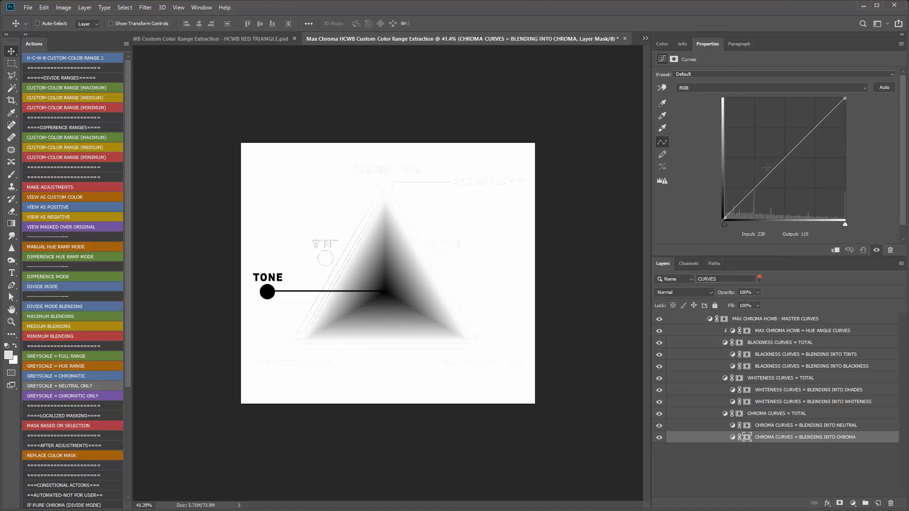
# Step: Add curve points at input 94, output 151 on chroma blending into neutral, and 81/171 and 173/218 on whiteness blending into shades
pyautogui.moveTo(787, 154); pyautogui.dragTo(767, 139)
pyautogui.click(803, 426)
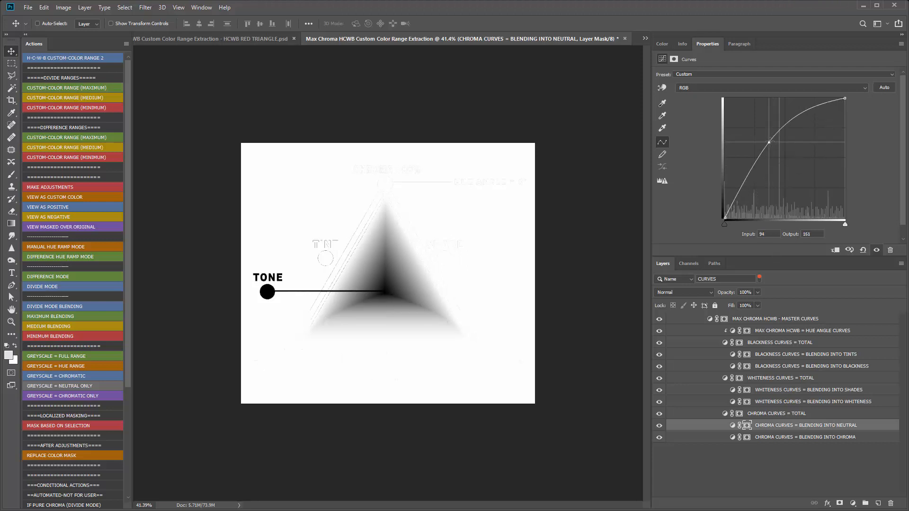
pyautogui.click(819, 390)
pyautogui.moveTo(783, 161); pyautogui.dragTo(763, 138)
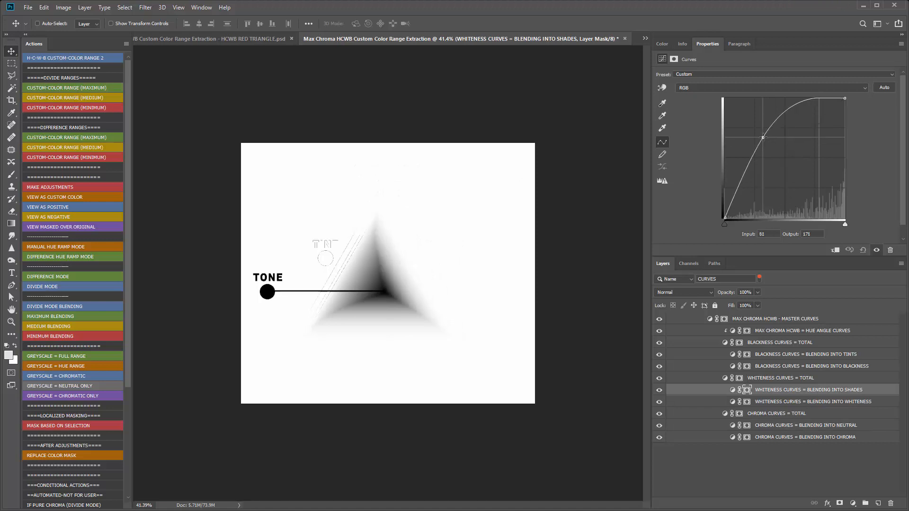
pyautogui.click(807, 116)
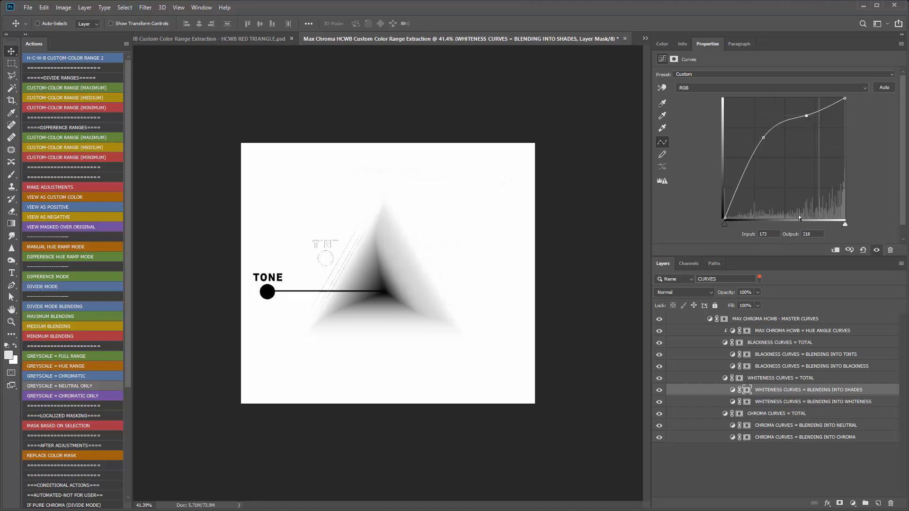
# Step: Shape the blackness curve blending into tints with several points, including input 166, output 225 and input 54, output 78
pyautogui.click(799, 358)
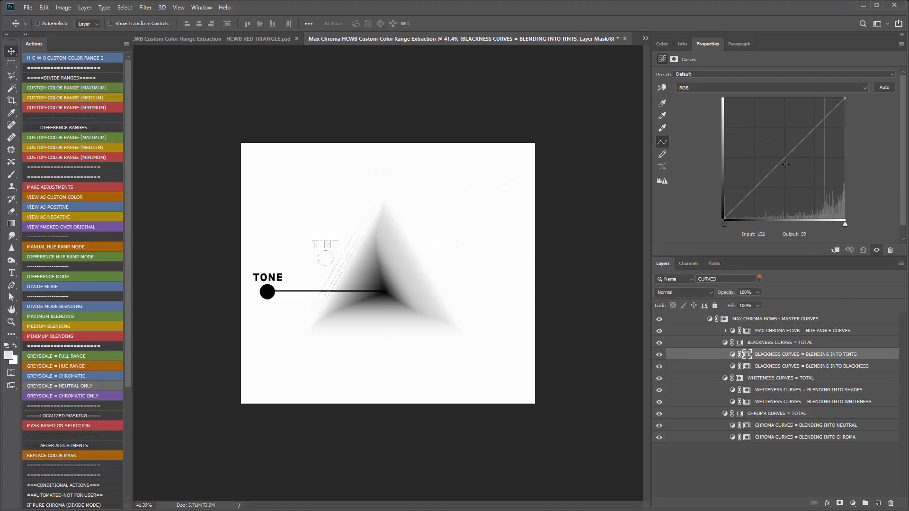
pyautogui.moveTo(785, 165); pyautogui.dragTo(767, 152)
pyautogui.moveTo(751, 188); pyautogui.dragTo(754, 184)
pyautogui.moveTo(795, 102); pyautogui.dragTo(802, 112)
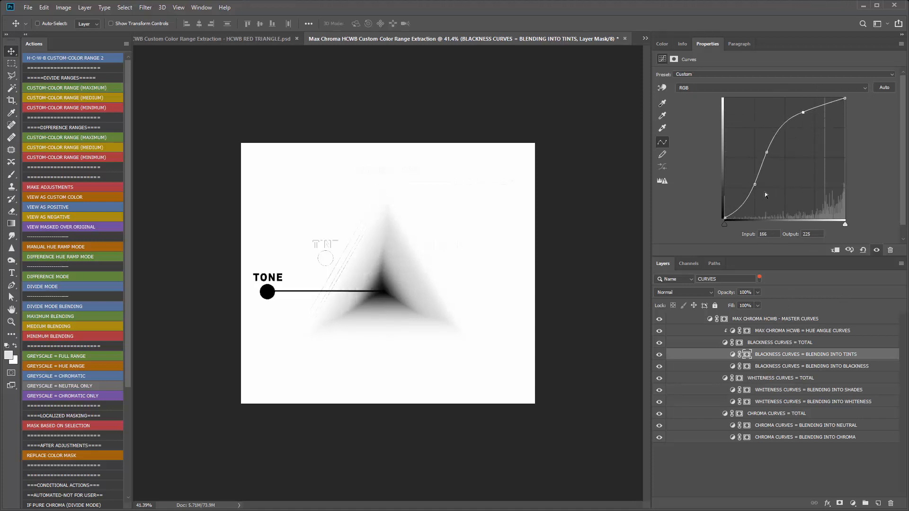
pyautogui.moveTo(734, 212); pyautogui.dragTo(750, 182)
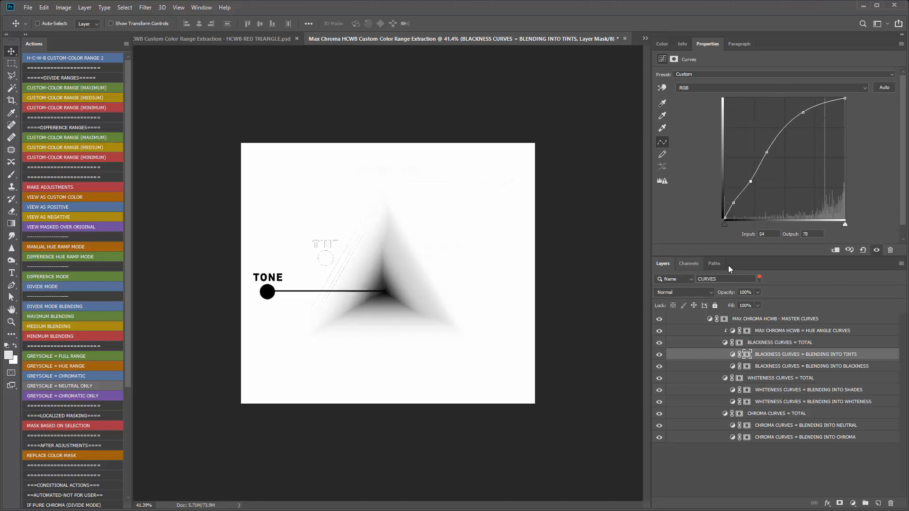
# Step: Filter the layers by the name LEVELS and try a black output level of 126 on chroma levels blending into chroma
pyautogui.moveTo(748, 279); pyautogui.dragTo(562, 271)
pyautogui.write('LEVEL')
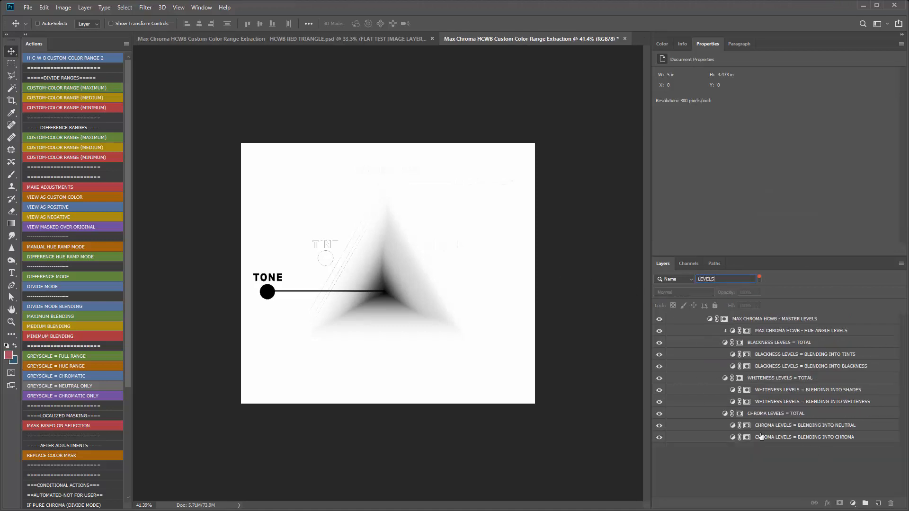
pyautogui.click(776, 436)
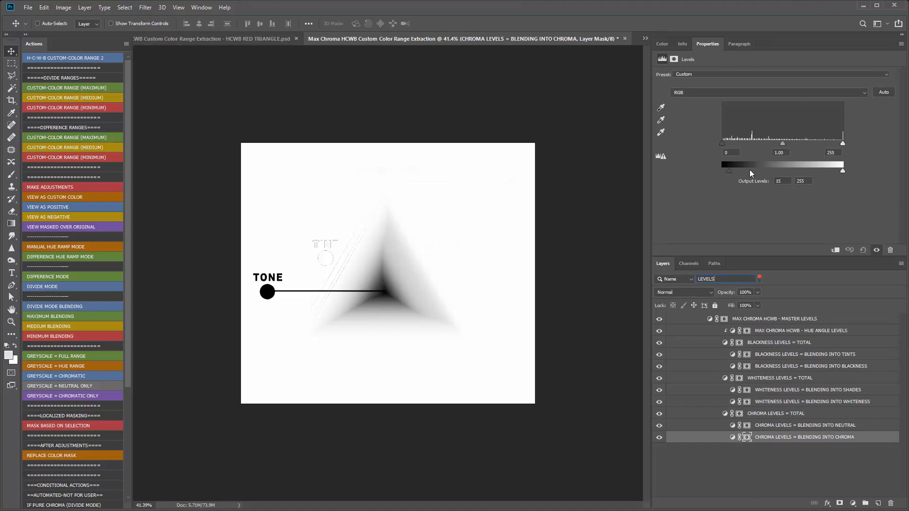
pyautogui.moveTo(750, 173); pyautogui.dragTo(777, 168)
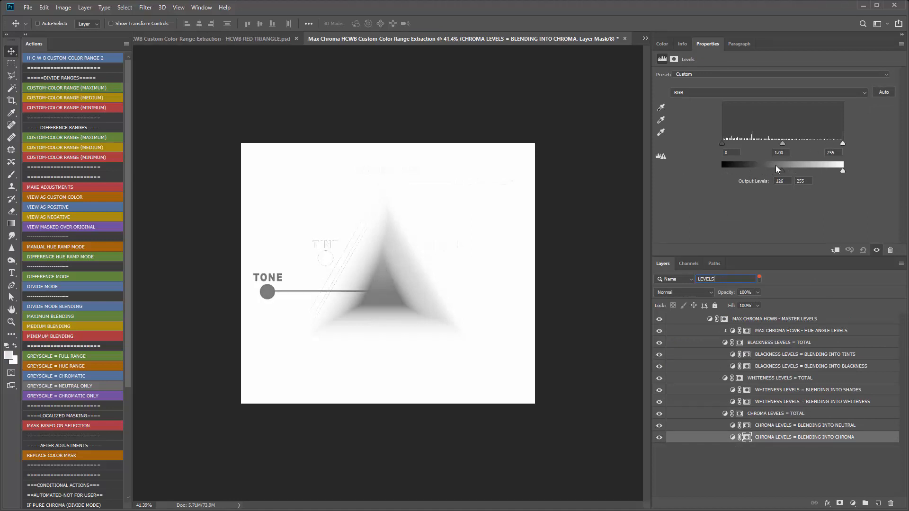
# Step: Set the white input to 91 on chroma levels blending into chroma, and the master levels to black input 28 and midtone 1.73
pyautogui.moveTo(841, 144); pyautogui.dragTo(765, 144)
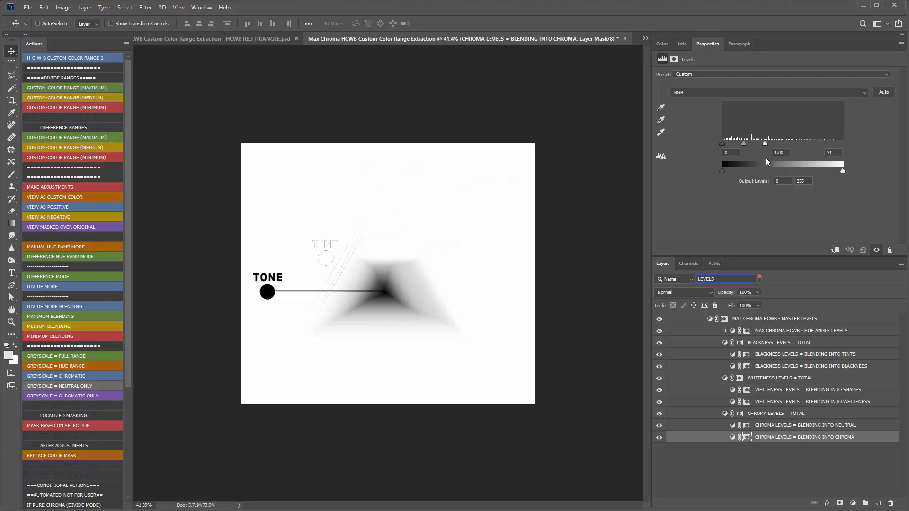
pyautogui.click(777, 320)
pyautogui.moveTo(782, 144)
pyautogui.mouseDown()
pyautogui.moveTo(730, 143)
pyautogui.moveTo(769, 144)
pyautogui.mouseUp()
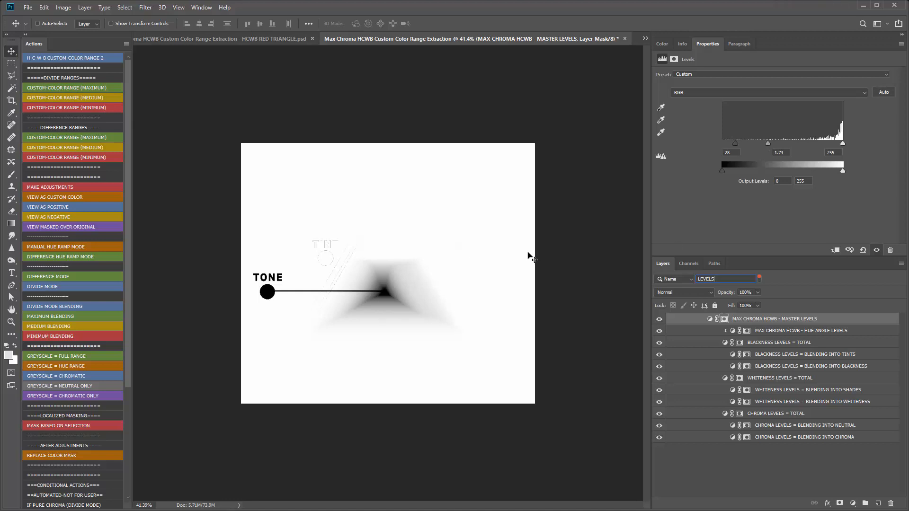
# Step: Turn off the layer name filter, enlarge the layer list and set the layer thumbnails to the medium size
pyautogui.click(759, 282)
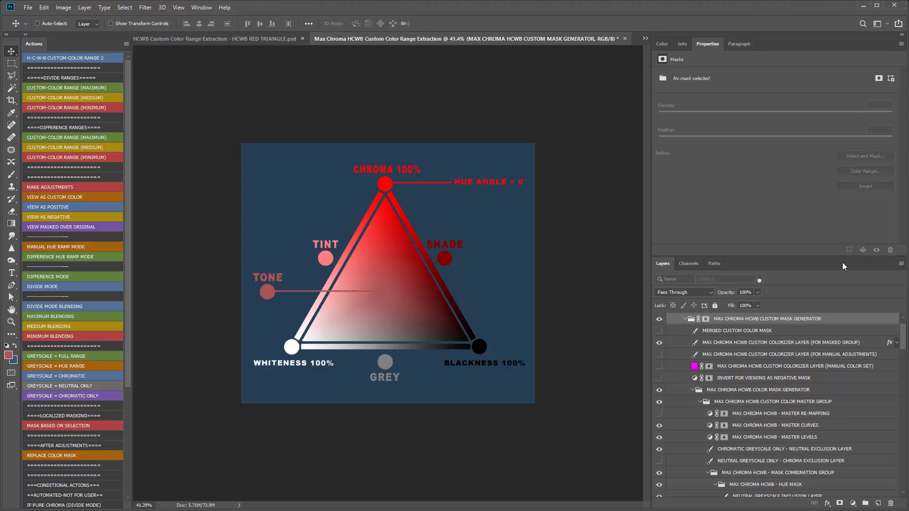
pyautogui.moveTo(827, 256); pyautogui.dragTo(821, 166)
pyautogui.click(902, 173)
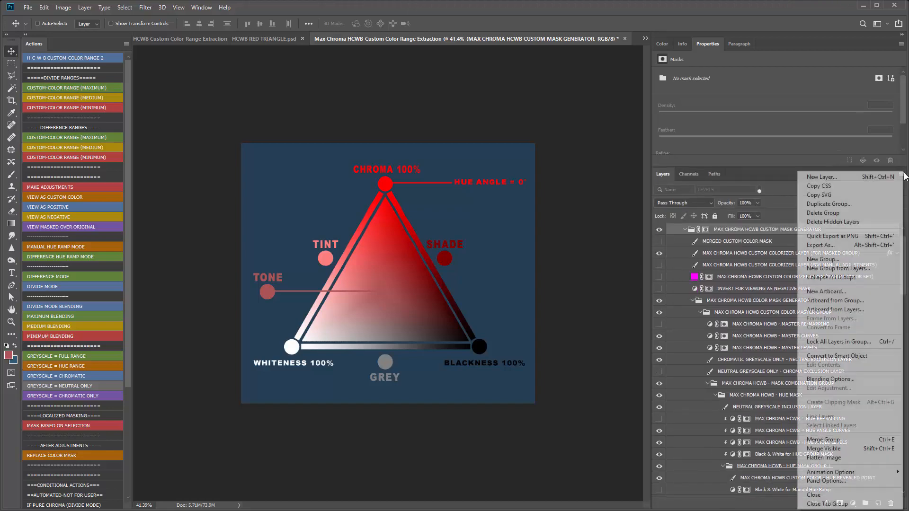
pyautogui.click(852, 474)
pyautogui.click(391, 155)
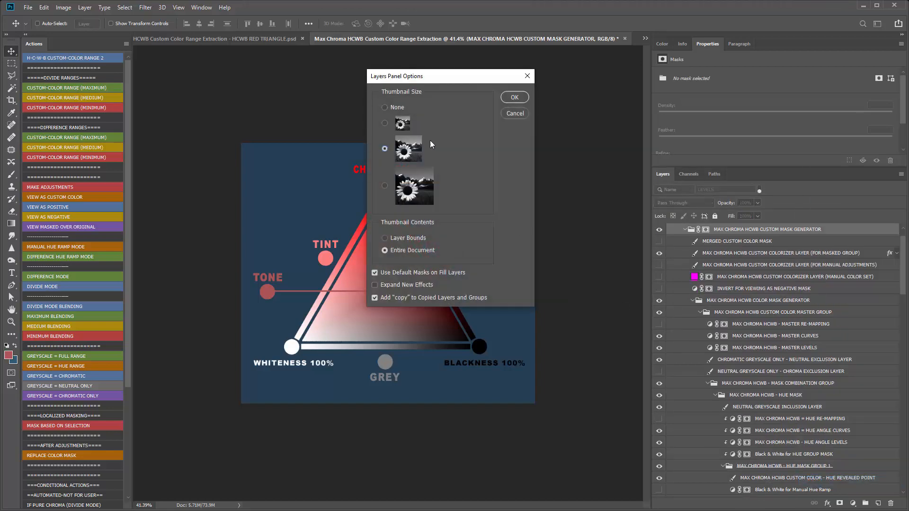
pyautogui.click(515, 97)
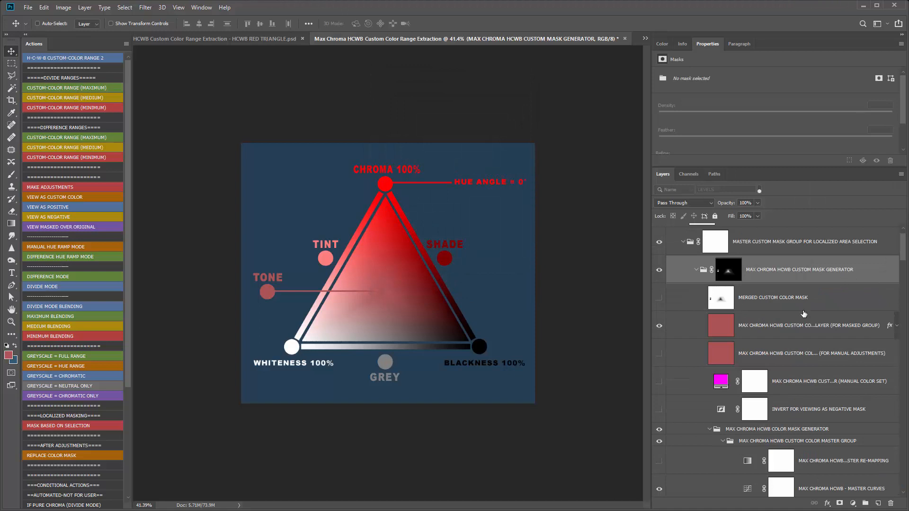
# Step: Try a solid color fill of b28523 above the masked group's colorizer layer and cancel it
pyautogui.click(790, 324)
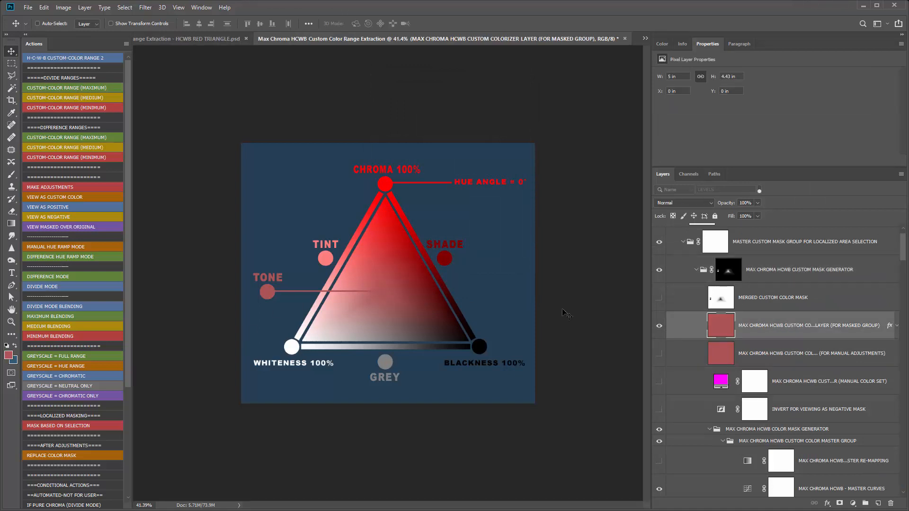
pyautogui.click(853, 503)
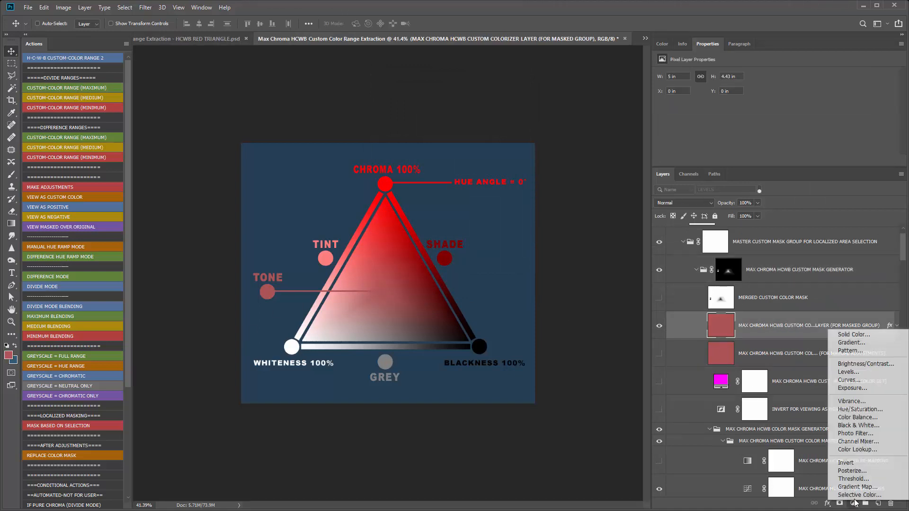
pyautogui.click(868, 337)
pyautogui.moveTo(606, 303)
pyautogui.mouseDown()
pyautogui.moveTo(611, 292)
pyautogui.moveTo(651, 284)
pyautogui.moveTo(689, 331)
pyautogui.moveTo(644, 284)
pyautogui.moveTo(559, 284)
pyautogui.moveTo(549, 340)
pyautogui.moveTo(616, 320)
pyautogui.mouseUp()
pyautogui.moveTo(665, 350); pyautogui.dragTo(665, 373)
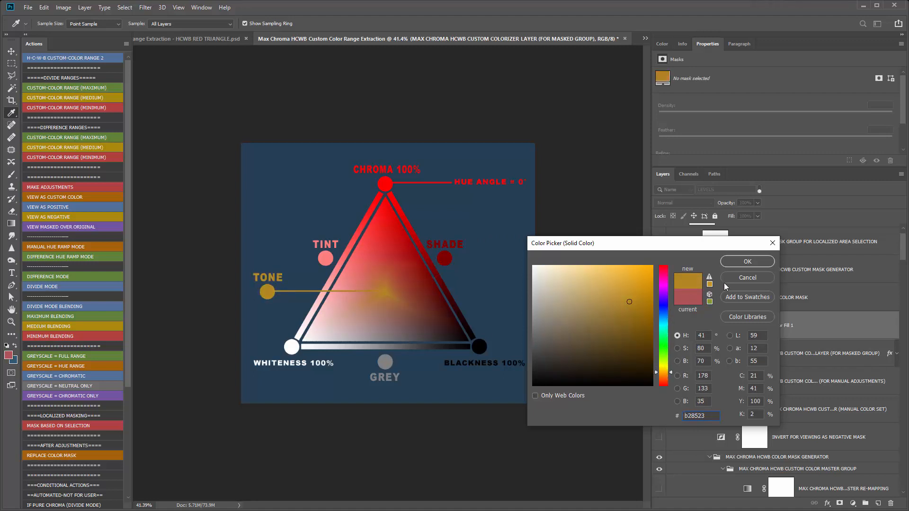
pyautogui.click(746, 278)
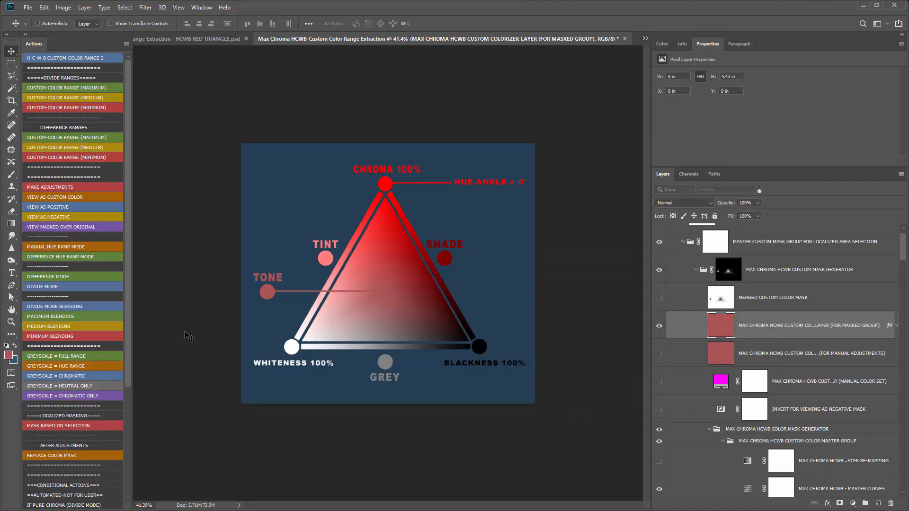
# Step: Run the Make Adjustments action and try the Mask Based on Selection action without a selection
pyautogui.click(48, 187)
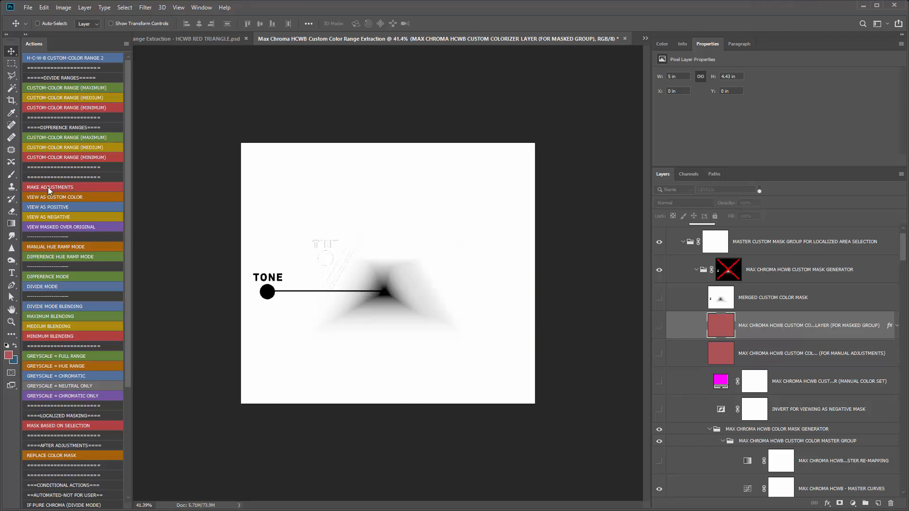
pyautogui.click(60, 426)
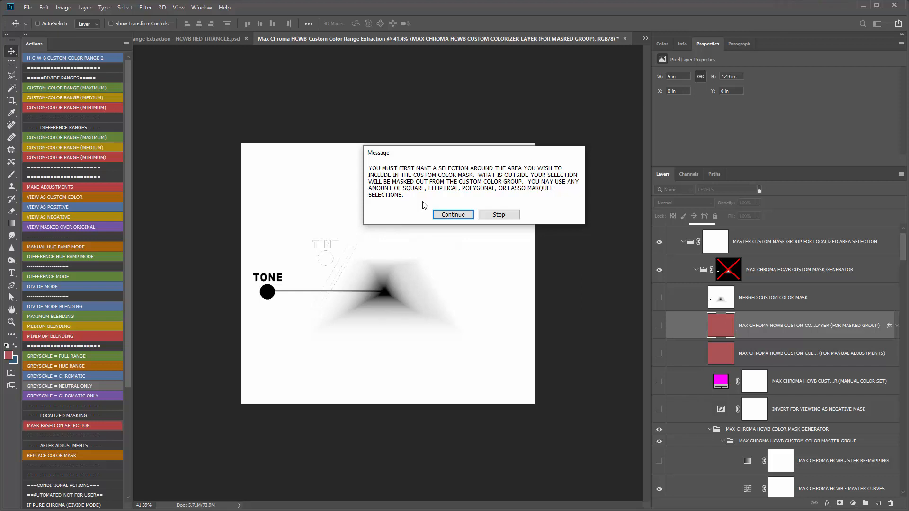
pyautogui.click(453, 215)
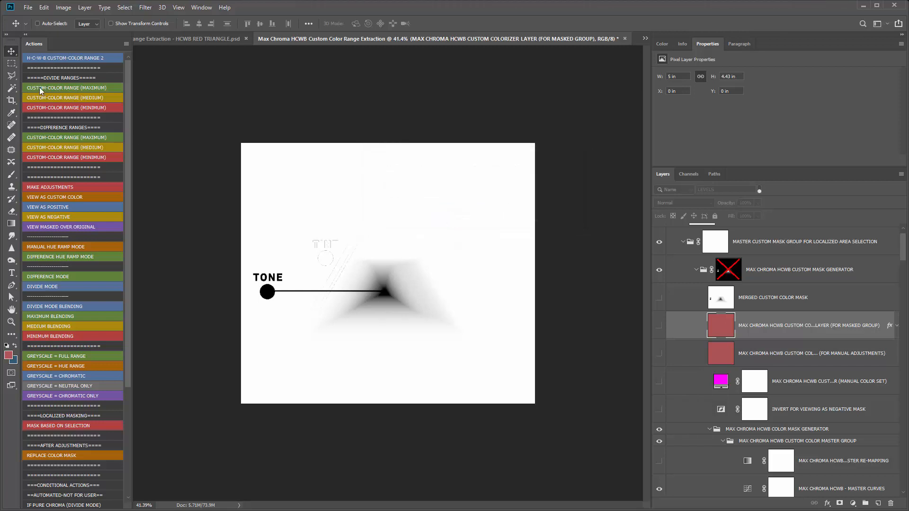
# Step: Draw an elliptical marquee selection around the black circle beneath the TONE label
pyautogui.click(11, 75)
pyautogui.click(48, 85)
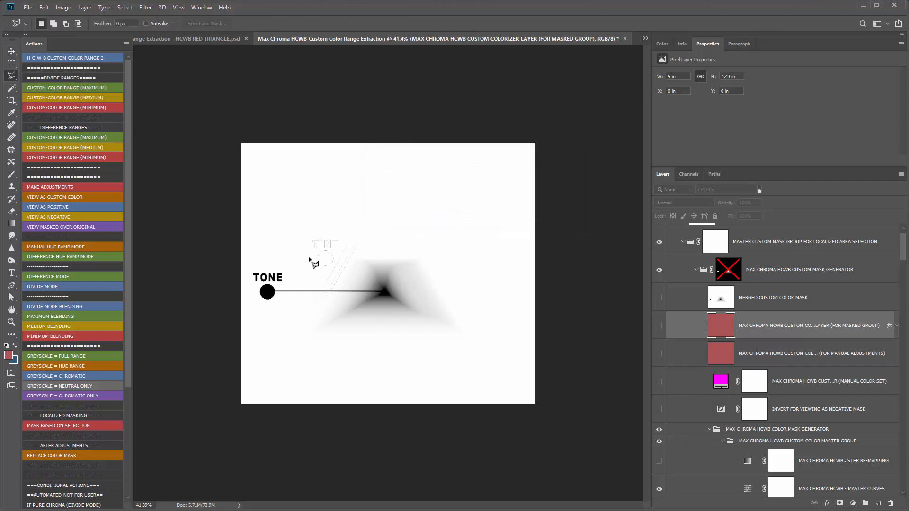
pyautogui.click(11, 79)
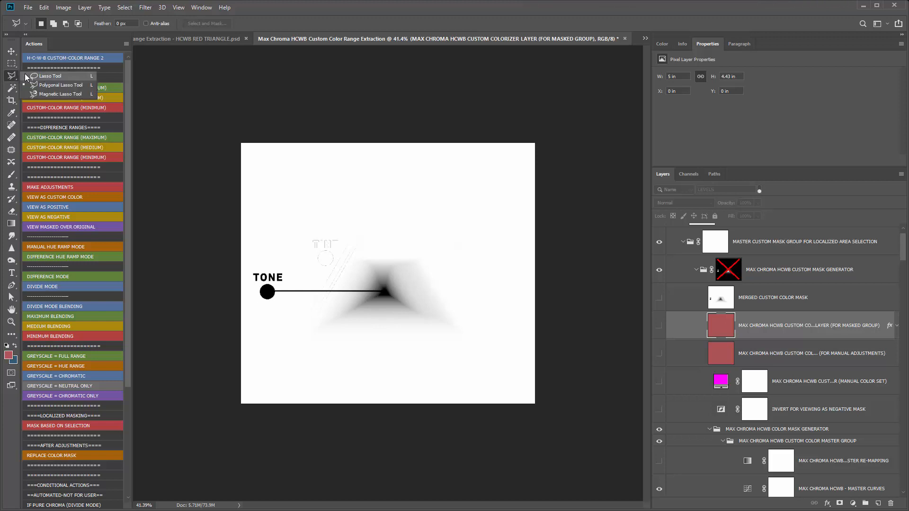
pyautogui.click(15, 66)
pyautogui.click(57, 72)
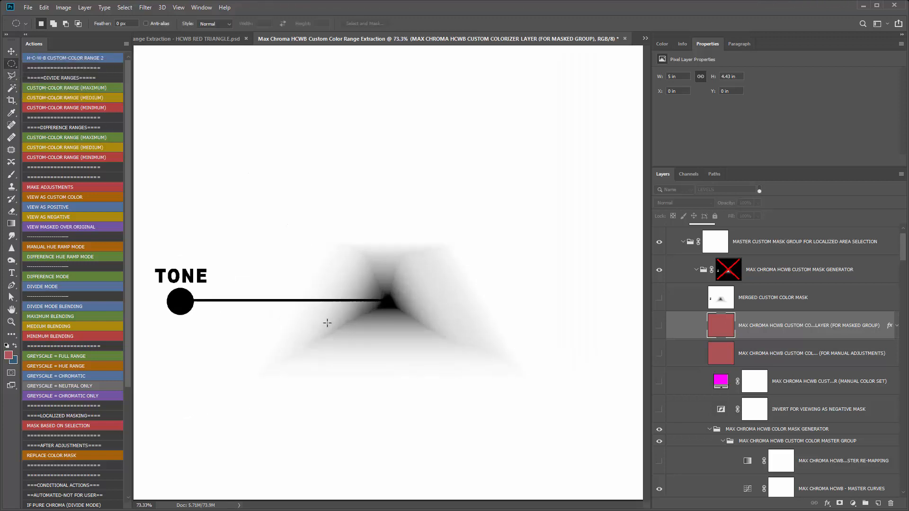
pyautogui.scroll(5, 329, 299)
pyautogui.scroll(2, 175, 306)
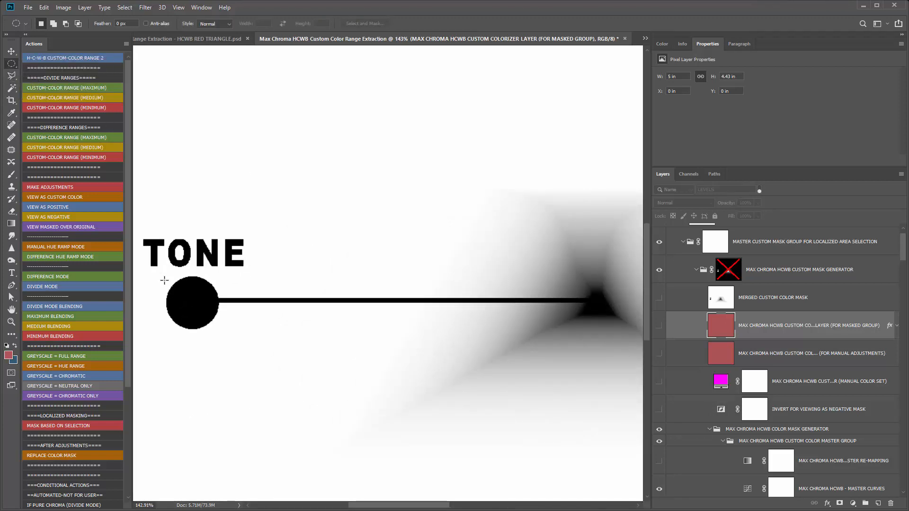
pyautogui.moveTo(160, 276)
pyautogui.mouseDown()
pyautogui.moveTo(237, 342)
pyautogui.moveTo(207, 313)
pyautogui.mouseUp()
# Step: Add a freehand lasso selection around the letter E of the TONE label
pyautogui.click(8, 78)
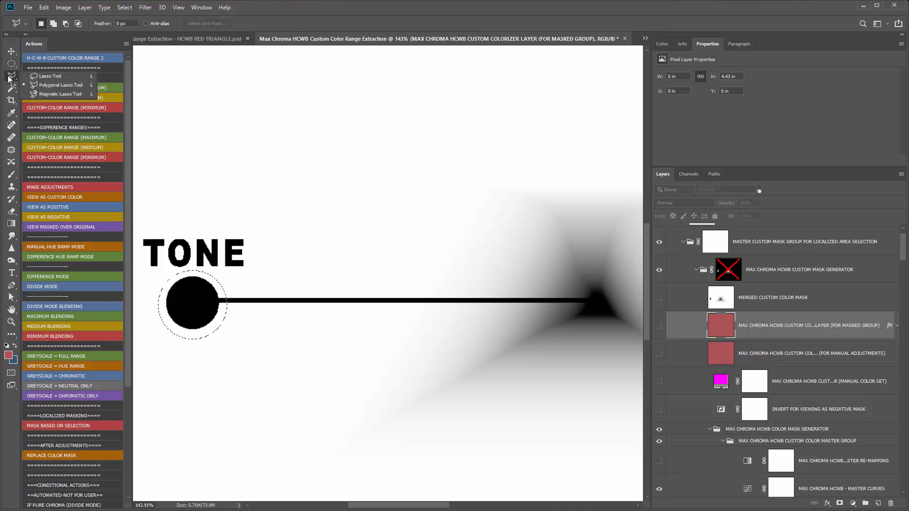
pyautogui.click(29, 77)
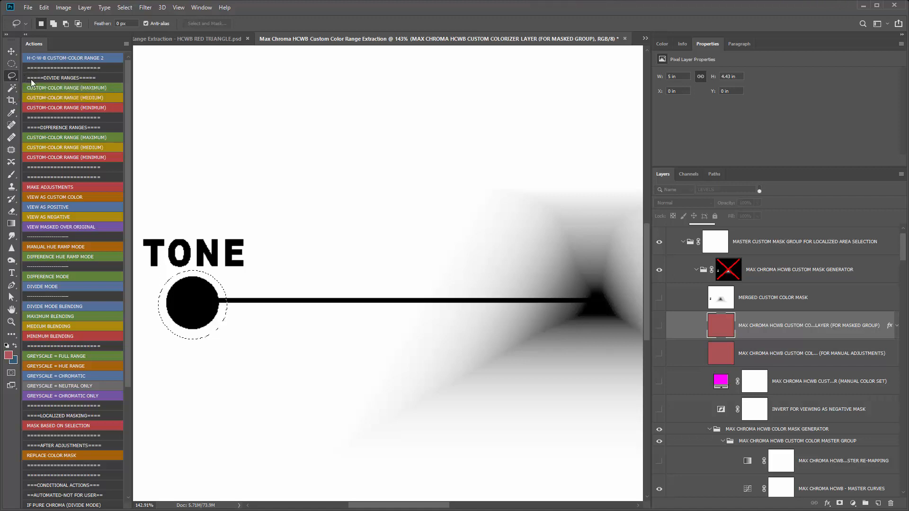
pyautogui.scroll(-4, 274, 257)
pyautogui.scroll(3, 251, 280)
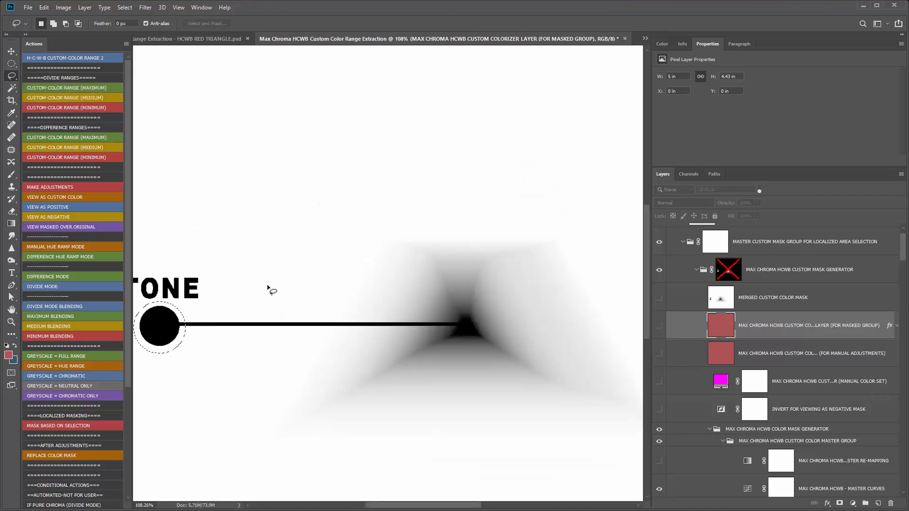
pyautogui.scroll(5, 265, 287)
pyautogui.moveTo(227, 231)
pyautogui.mouseDown()
pyautogui.moveTo(226, 300)
pyautogui.moveTo(239, 318)
pyautogui.moveTo(299, 317)
pyautogui.moveTo(295, 254)
pyautogui.moveTo(274, 228)
pyautogui.moveTo(232, 237)
pyautogui.mouseUp()
# Step: Add a polygonal lasso selection covering the dark center, upper part and lower right of the triangle's grey gradient
pyautogui.scroll(-8, 239, 244)
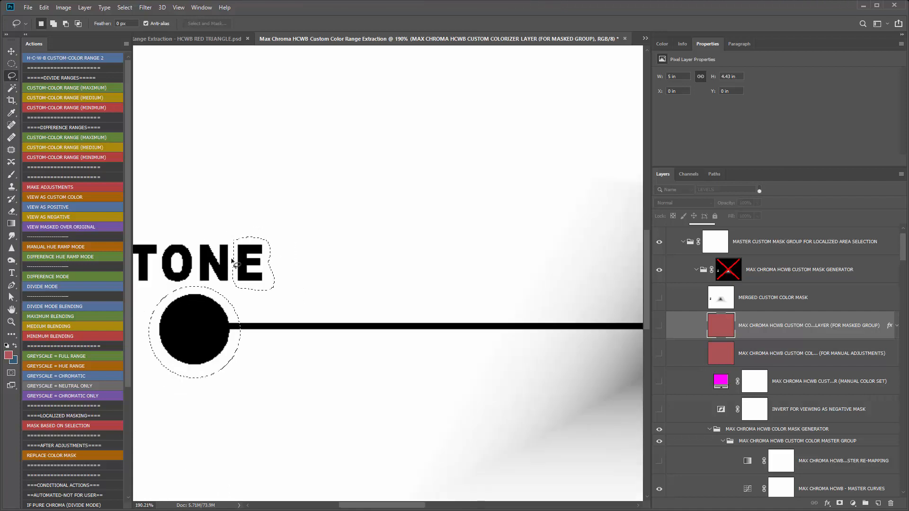
pyautogui.hotkey('ctrl', '0')
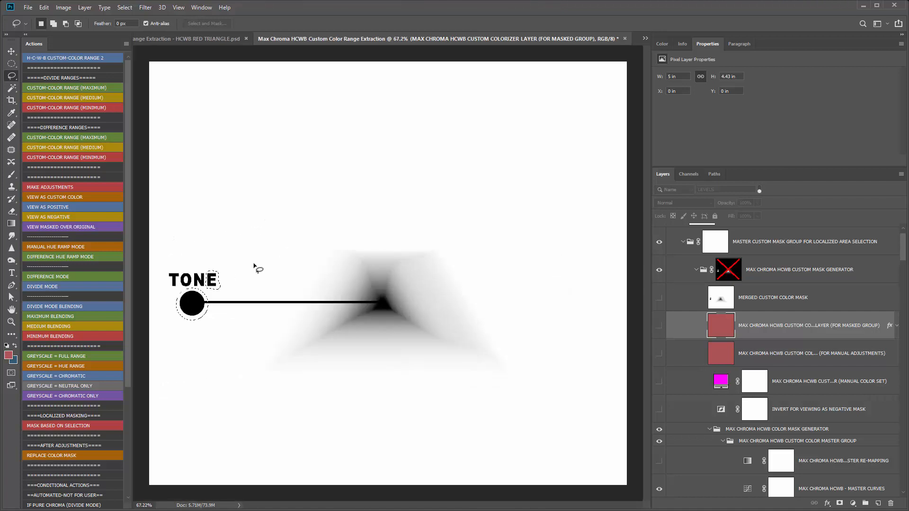
pyautogui.rightClick(11, 76)
pyautogui.click(52, 85)
pyautogui.scroll(3, 423, 338)
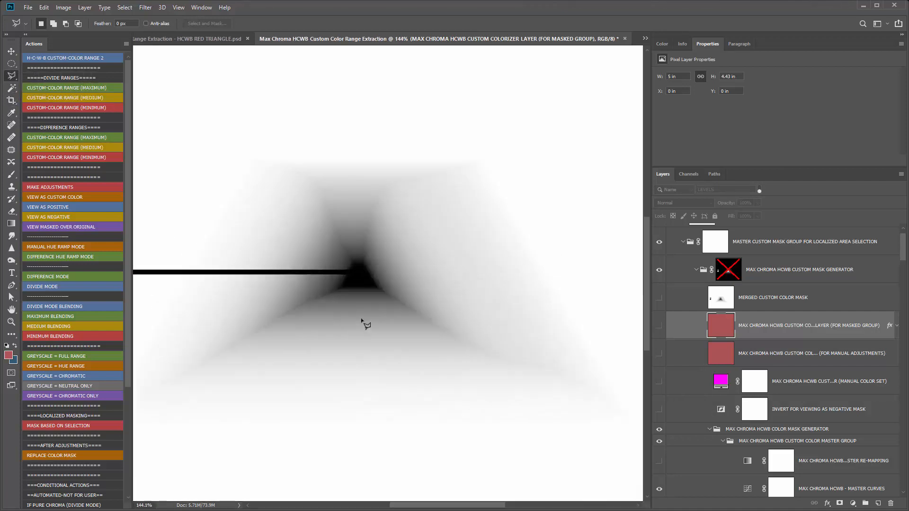
pyautogui.click(268, 173)
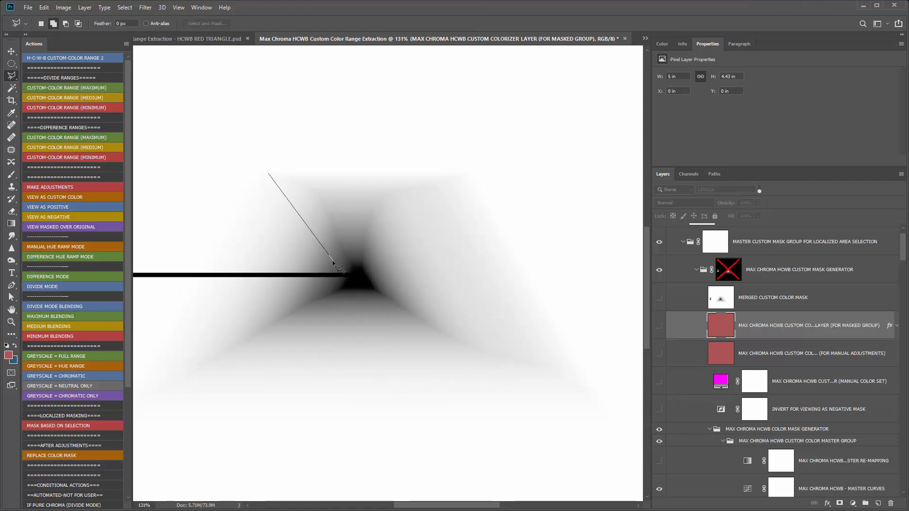
pyautogui.click(316, 308)
pyautogui.click(391, 312)
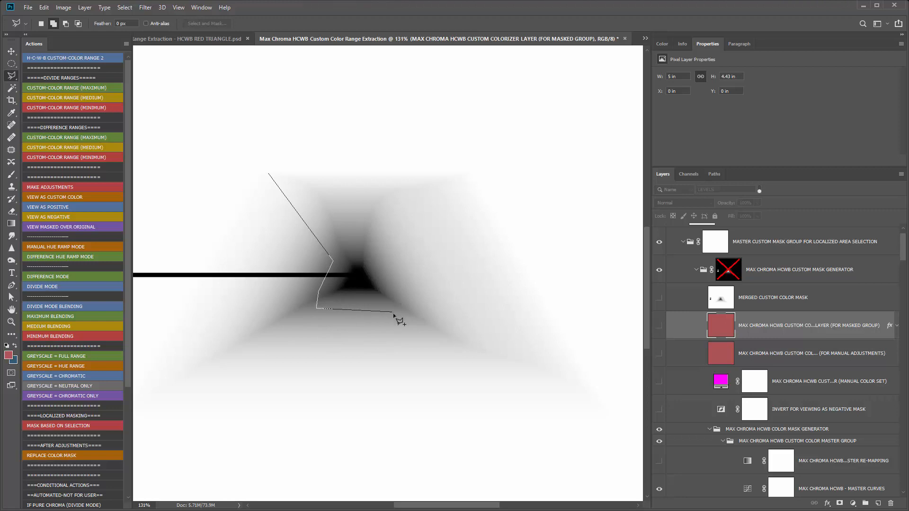
pyautogui.click(482, 381)
pyautogui.click(587, 431)
pyautogui.click(602, 395)
pyautogui.click(468, 161)
pyautogui.click(269, 174)
# Step: Mask the custom color group to the selected areas with the Mask Based on Selection action
pyautogui.scroll(-5, 305, 256)
pyautogui.scroll(2, 305, 256)
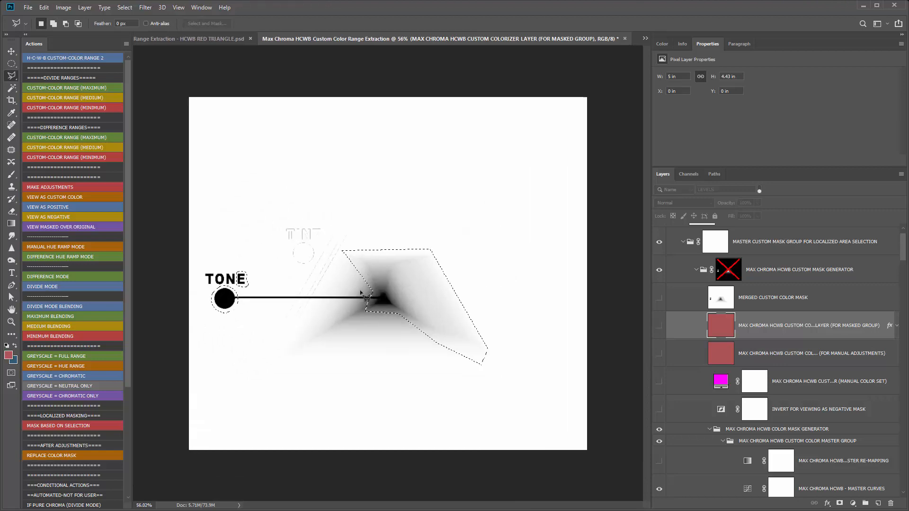
pyautogui.click(66, 425)
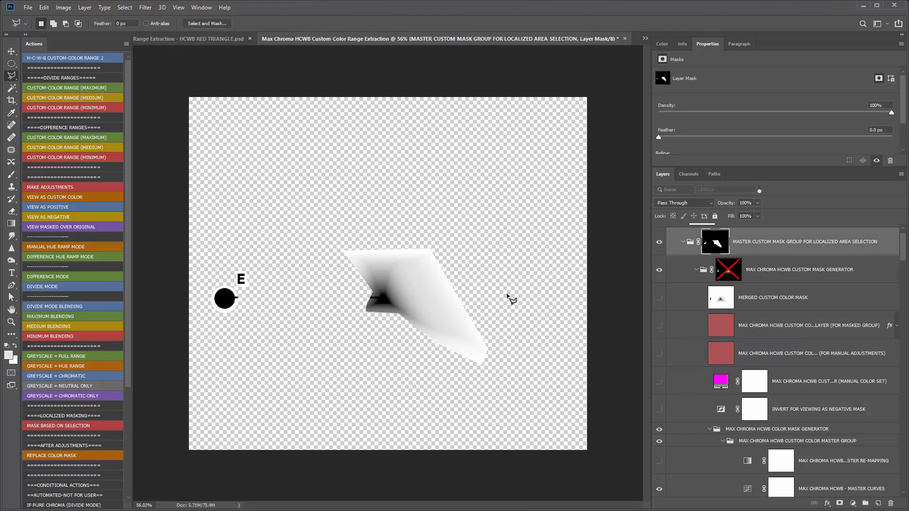
# Step: Show the Original Layer with Trans beneath the localized mask for comparison and hide it again
pyautogui.scroll(1, 724, 255)
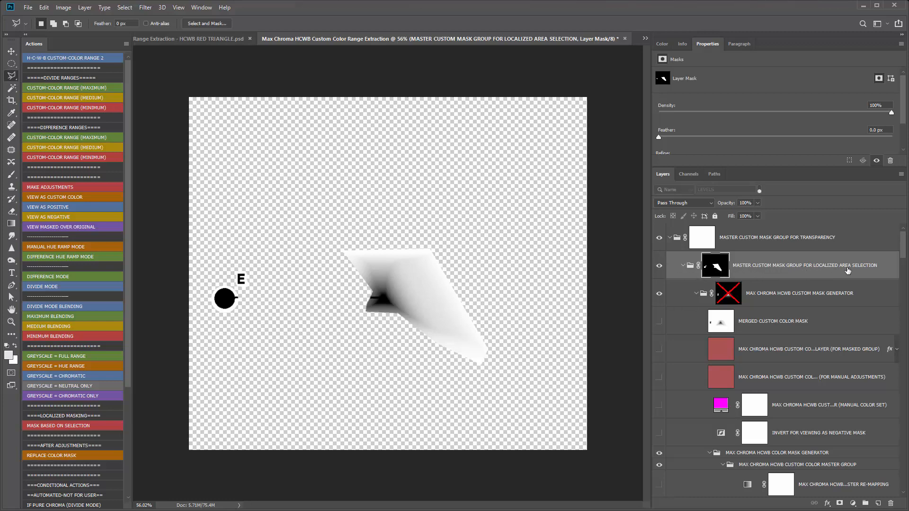
pyautogui.moveTo(903, 250); pyautogui.dragTo(905, 481)
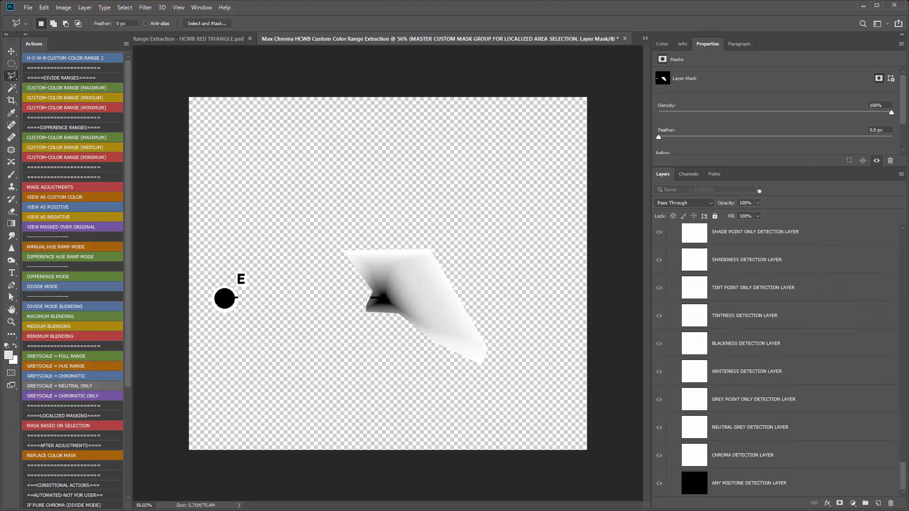
pyautogui.scroll(4, 872, 450)
pyautogui.click(657, 344)
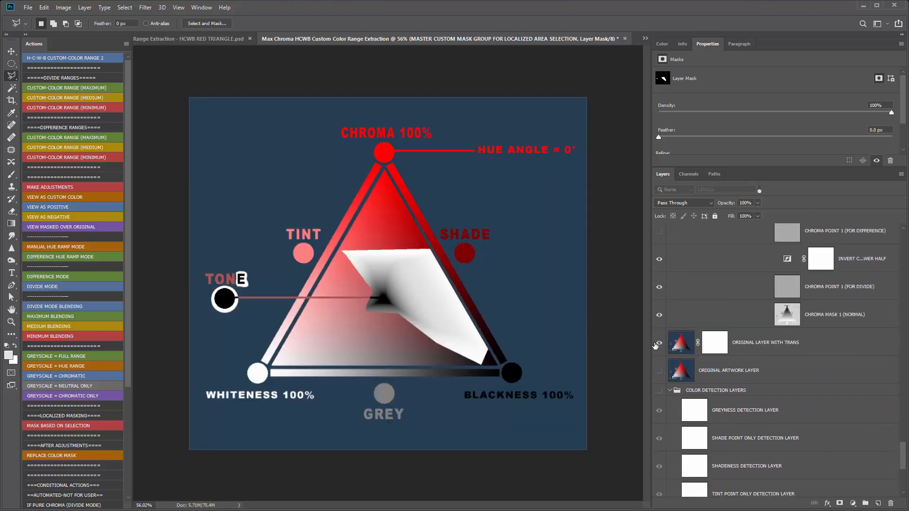
pyautogui.click(658, 343)
pyautogui.moveTo(903, 452); pyautogui.dragTo(902, 244)
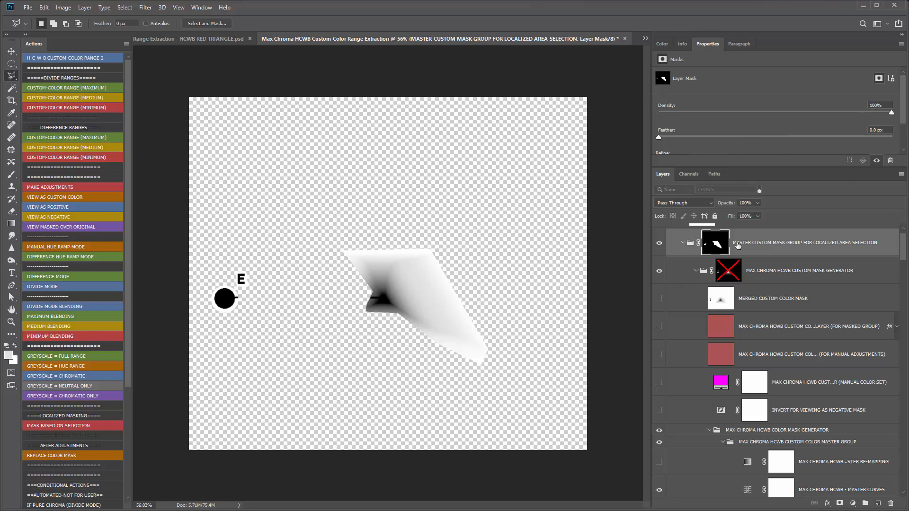
# Step: Try an 8.9 px feather on the localized area selection mask and return it to 0 px
pyautogui.moveTo(743, 169); pyautogui.dragTo(746, 198)
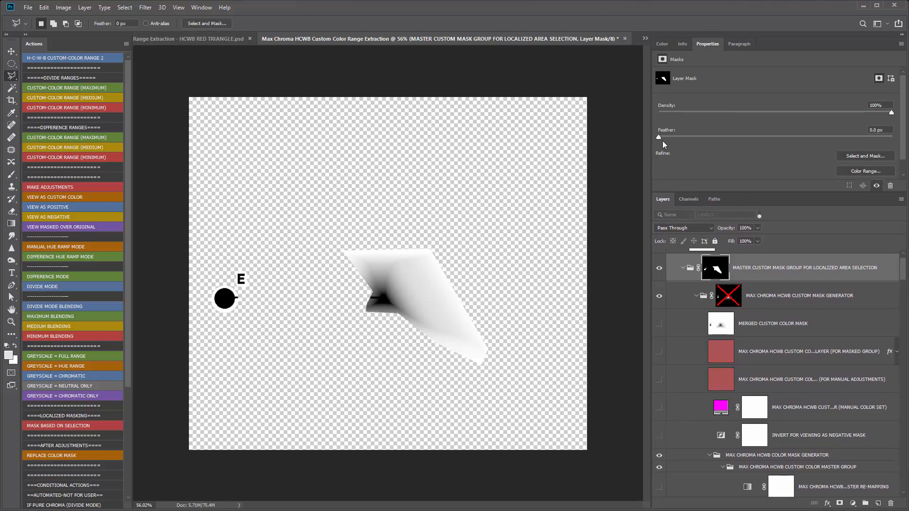
pyautogui.scroll(7, 241, 289)
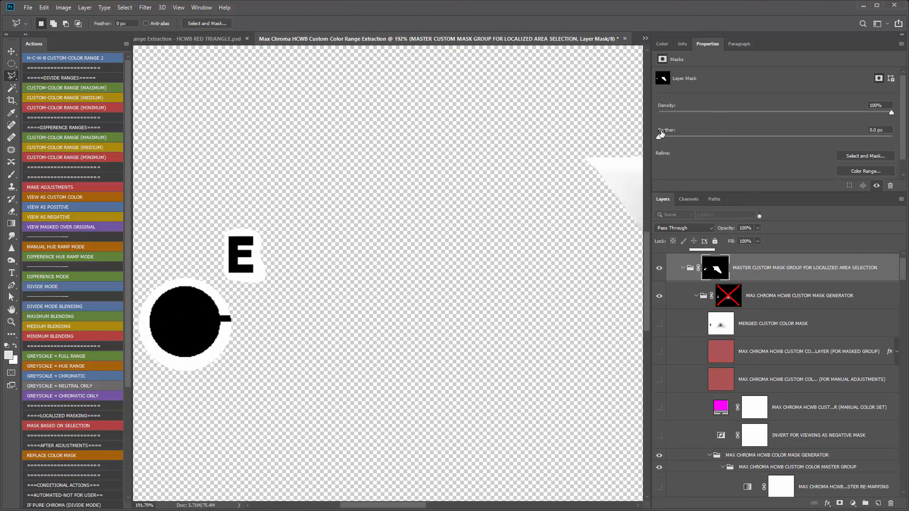
pyautogui.moveTo(660, 135); pyautogui.dragTo(746, 138)
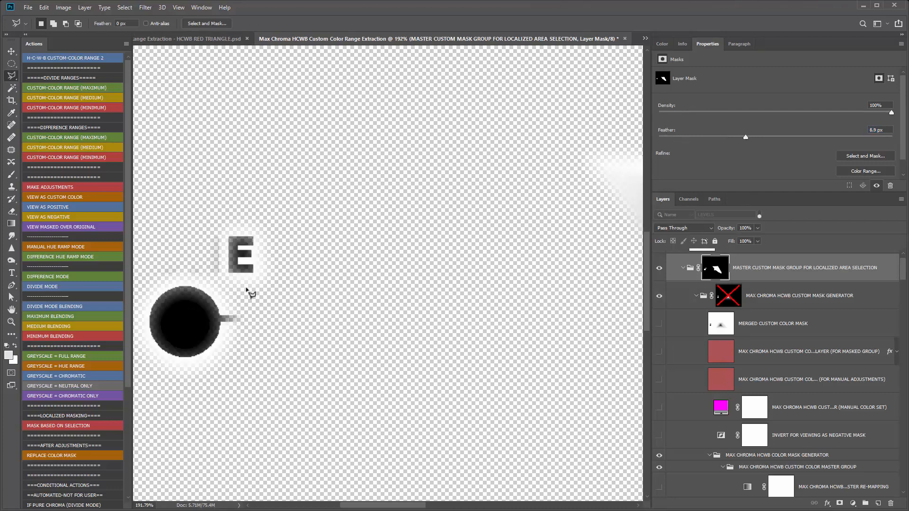
pyautogui.hotkey('ctrl', '0')
pyautogui.scroll(3, 324, 319)
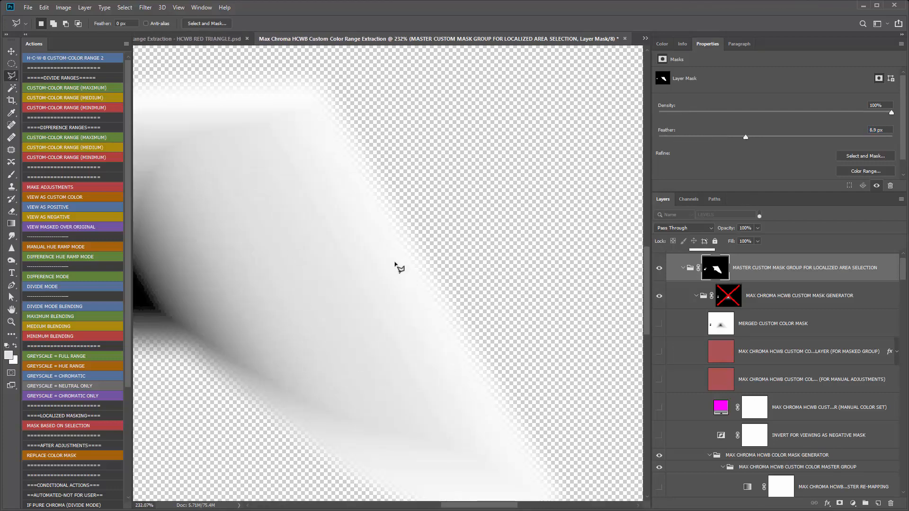
pyautogui.scroll(-4, 424, 260)
pyautogui.moveTo(751, 137); pyautogui.dragTo(626, 132)
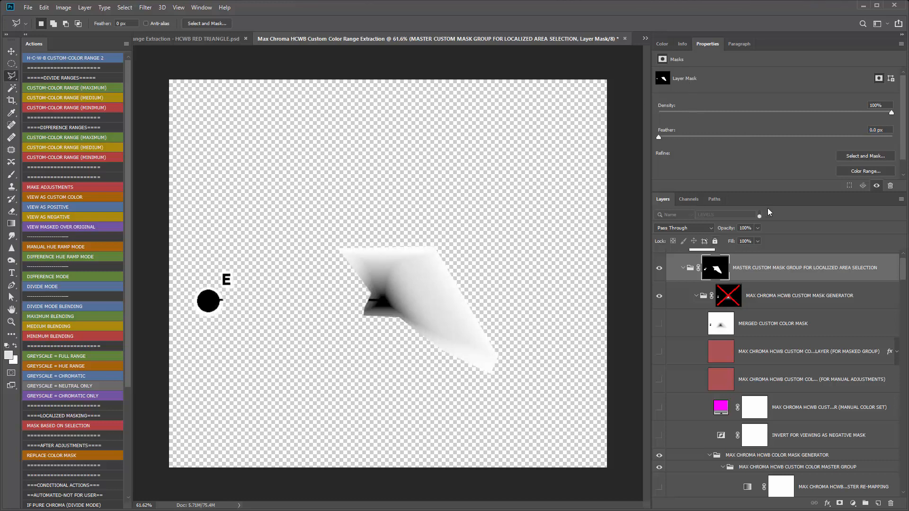
# Step: Run the Replace Color Mask action to update the custom mask with the localized areas
pyautogui.moveTo(771, 185); pyautogui.dragTo(769, 147)
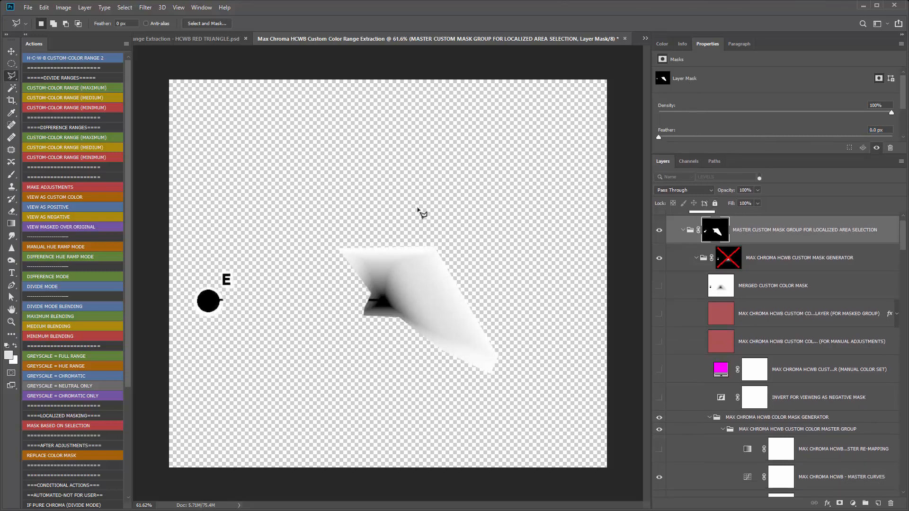
pyautogui.scroll(1, 766, 249)
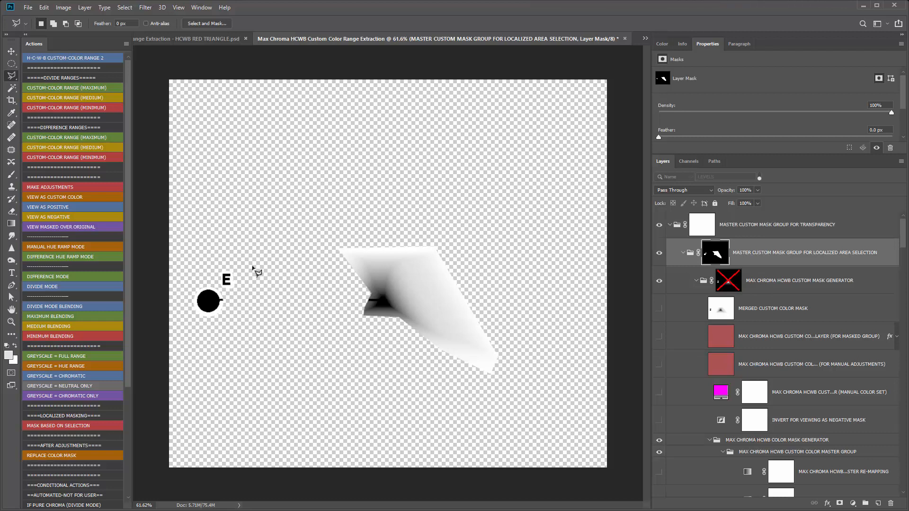
pyautogui.click(56, 456)
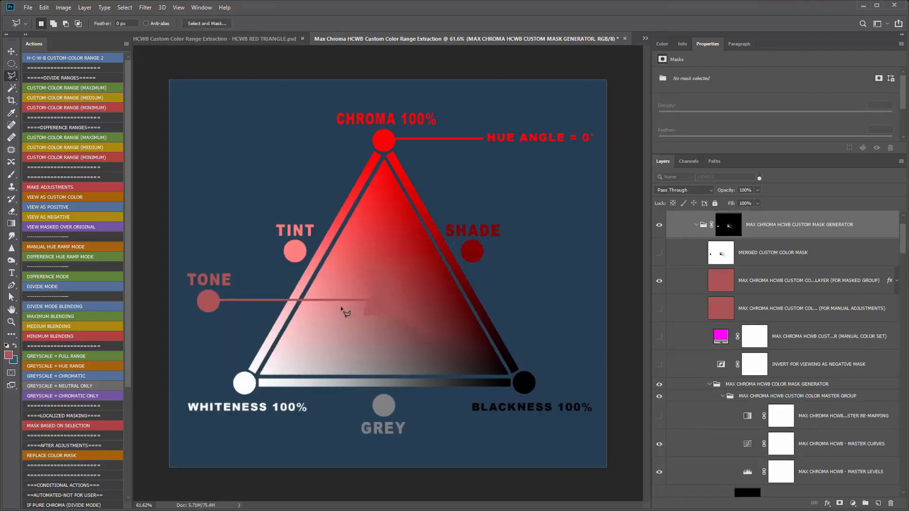
# Step: Select the localized area selection group's mask and feather it by 60.5 px
pyautogui.scroll(6, 393, 308)
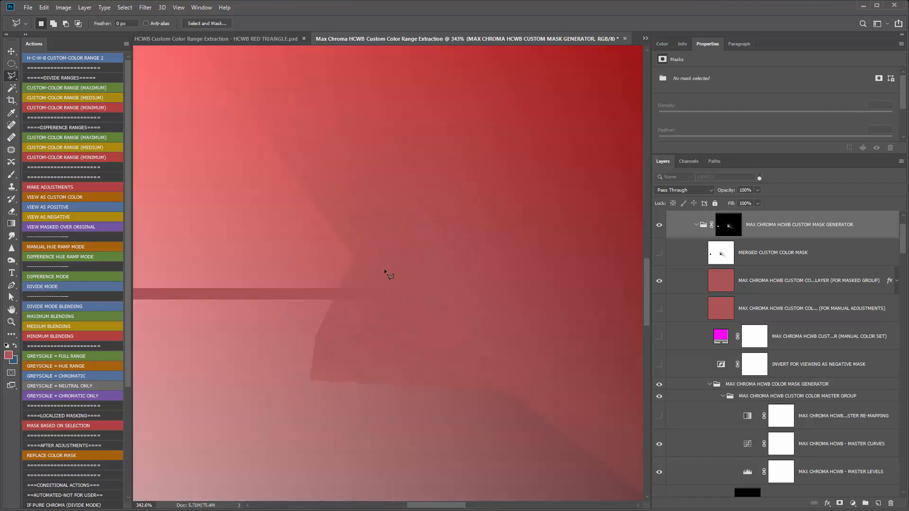
pyautogui.scroll(2, 729, 239)
pyautogui.click(719, 254)
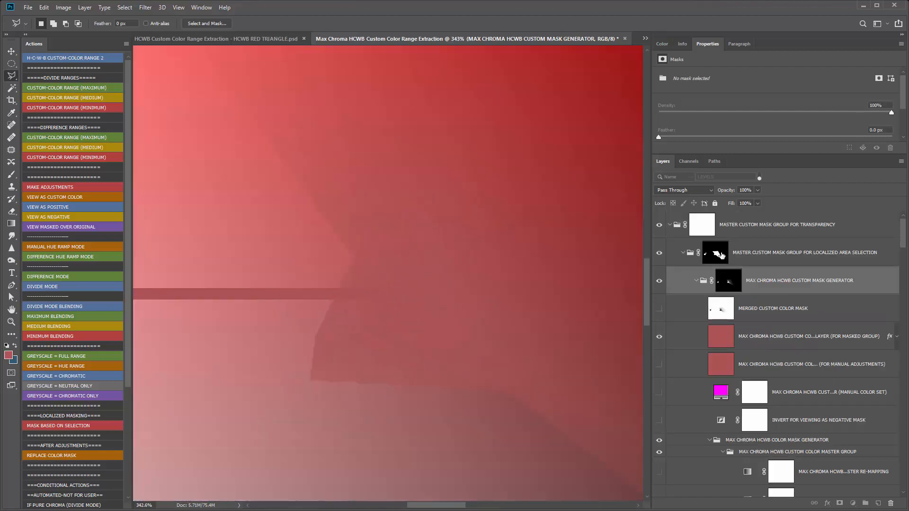
pyautogui.moveTo(659, 137); pyautogui.dragTo(791, 137)
pyautogui.scroll(-6, 400, 208)
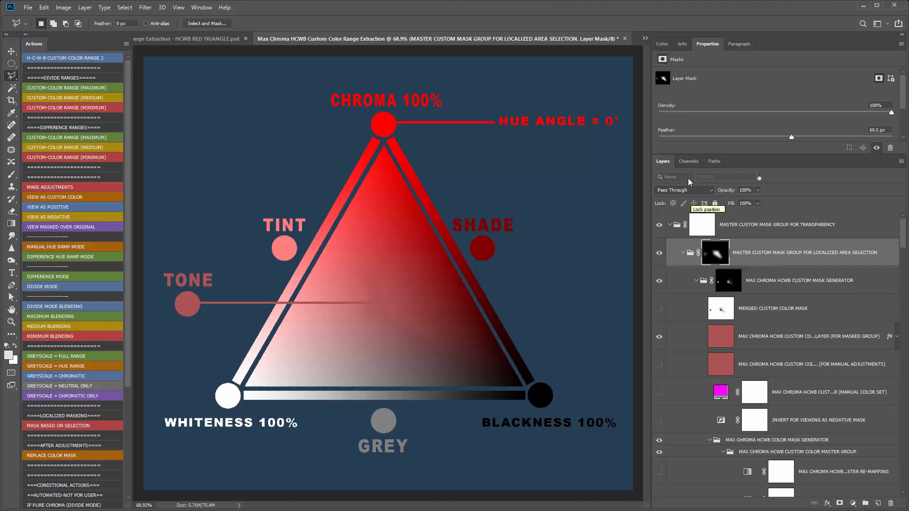
# Step: View only the localized area selection mask's channel and reset its feather to 0 px
pyautogui.click(689, 161)
pyautogui.click(658, 334)
pyautogui.click(657, 188)
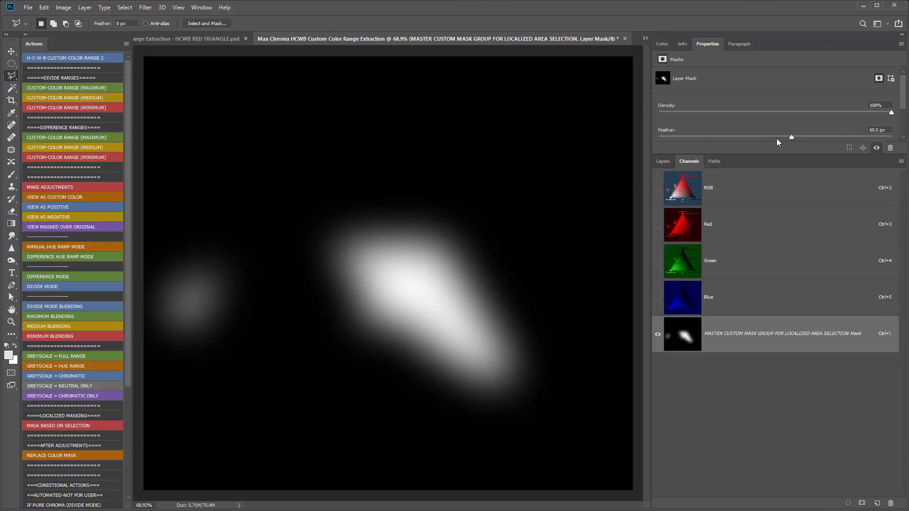
pyautogui.moveTo(777, 138); pyautogui.dragTo(654, 138)
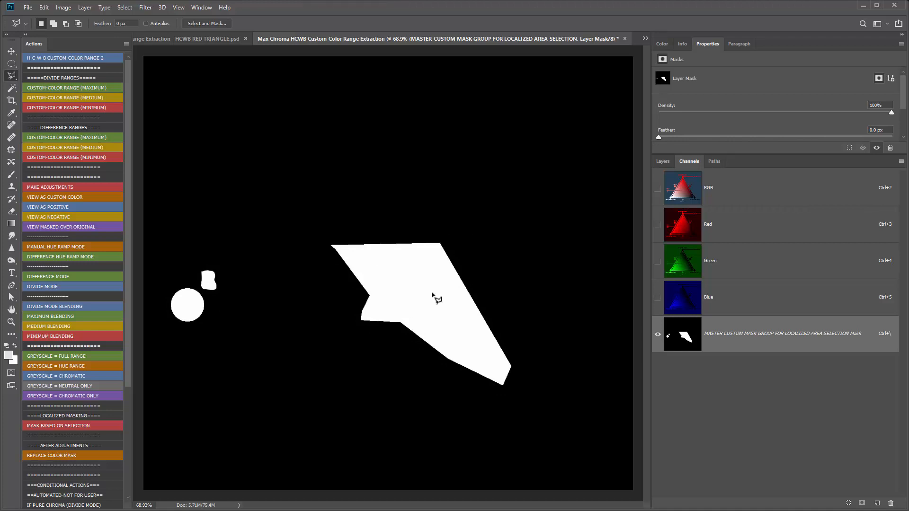
# Step: Set the localized area selection mask's feather to 16.2 px and return to the full-color view and layer list
pyautogui.moveTo(661, 138); pyautogui.dragTo(757, 138)
pyautogui.click(680, 173)
pyautogui.click(662, 162)
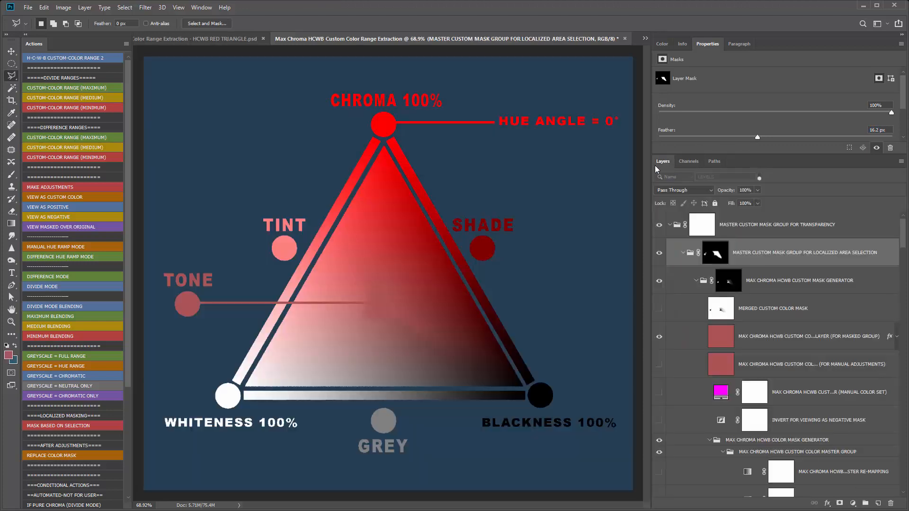
# Step: Switch to the Move tool and close both open documents without saving their changes
pyautogui.click(11, 52)
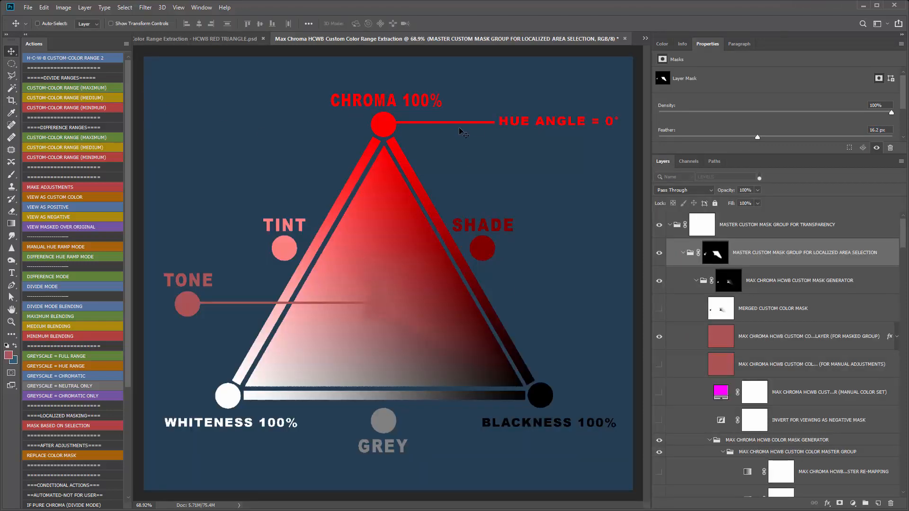
pyautogui.click(625, 38)
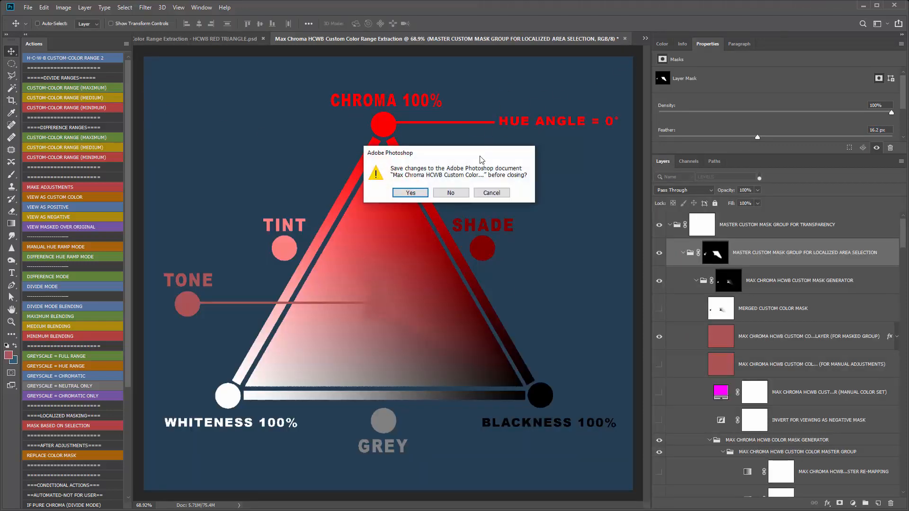
pyautogui.click(453, 192)
pyautogui.click(452, 39)
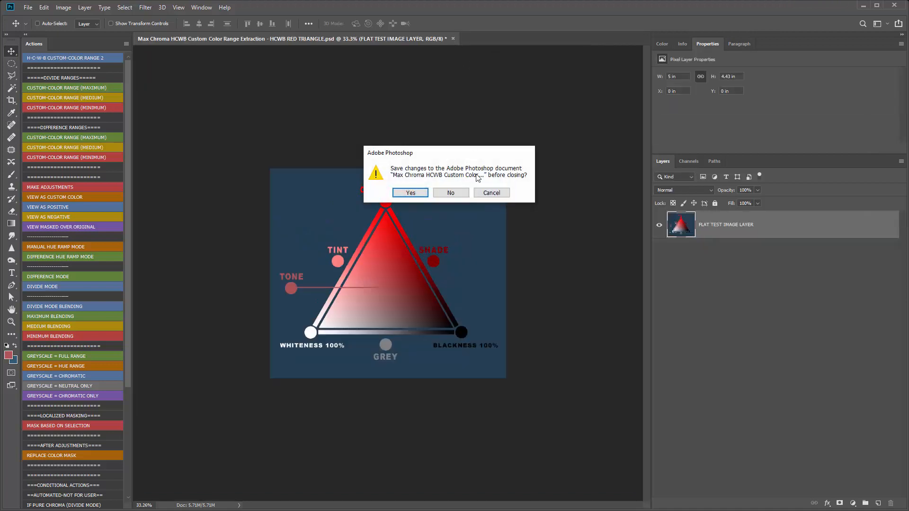
pyautogui.click(451, 193)
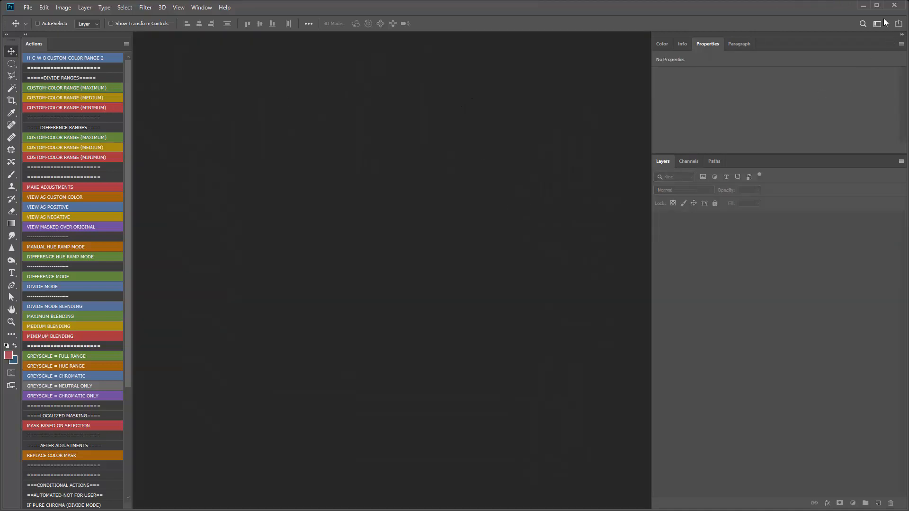
# Step: Leave Photoshop for the desktop, view the 296px-HSL_color_solid_dblcone_chroma_gray.png diagram enlarged in Windows Photo Viewer, and close it
pyautogui.click(864, 6)
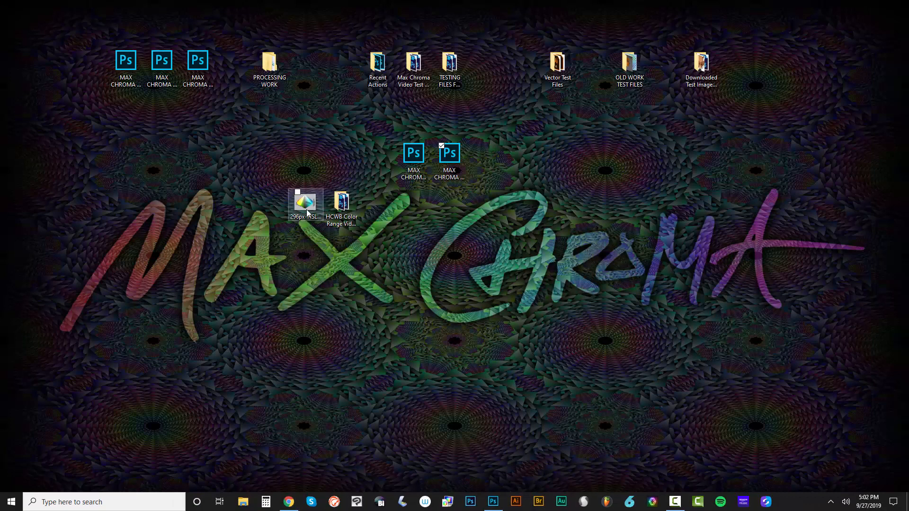
pyautogui.doubleClick(306, 213)
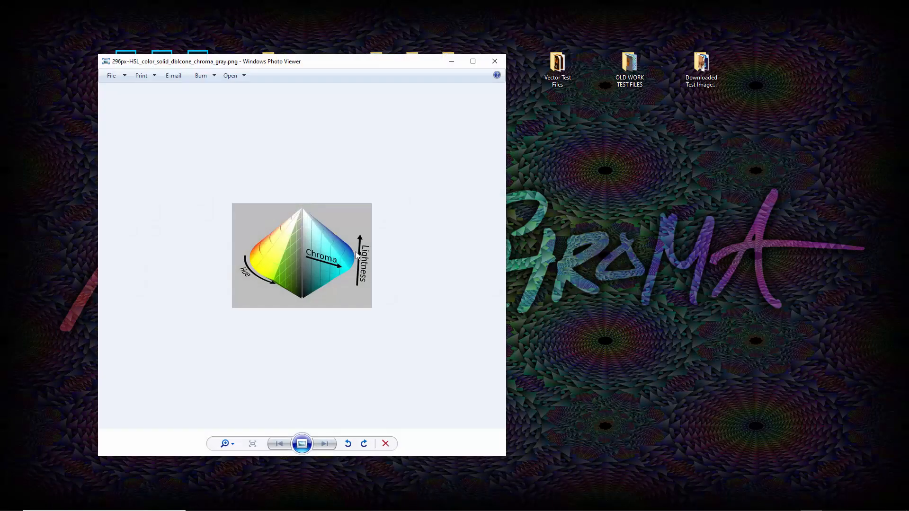
pyautogui.moveTo(456, 67); pyautogui.dragTo(642, 56)
pyautogui.scroll(5, 476, 283)
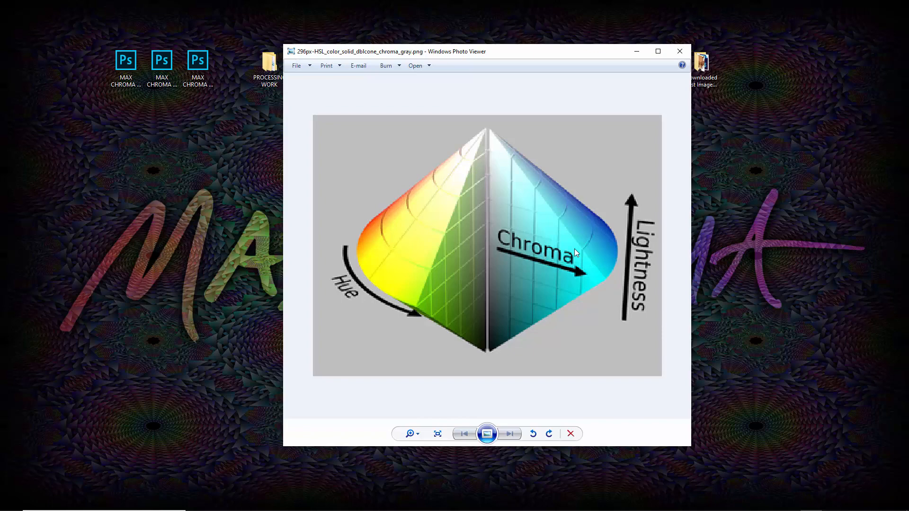
pyautogui.click(680, 51)
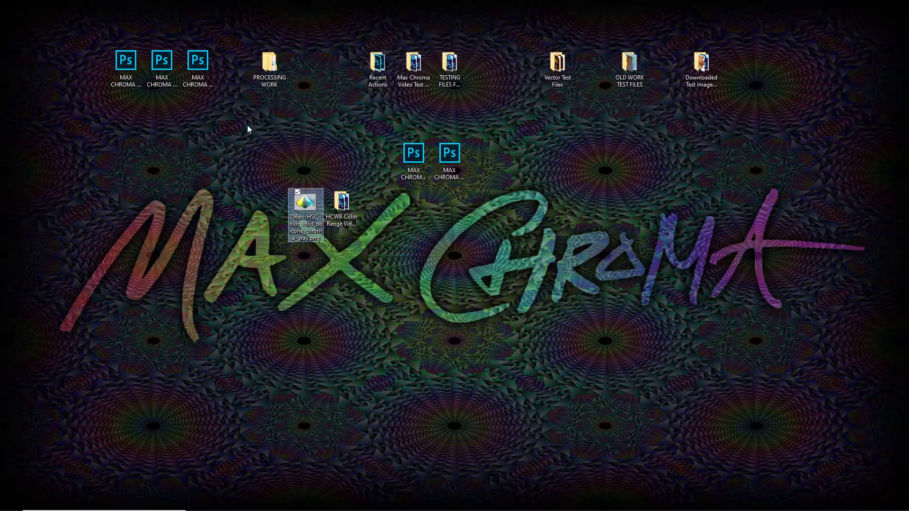
# Step: Open the HCWB Color Range Video Testing Files folder, widen its window, and list the files in Details view with full names readable
pyautogui.click(342, 204)
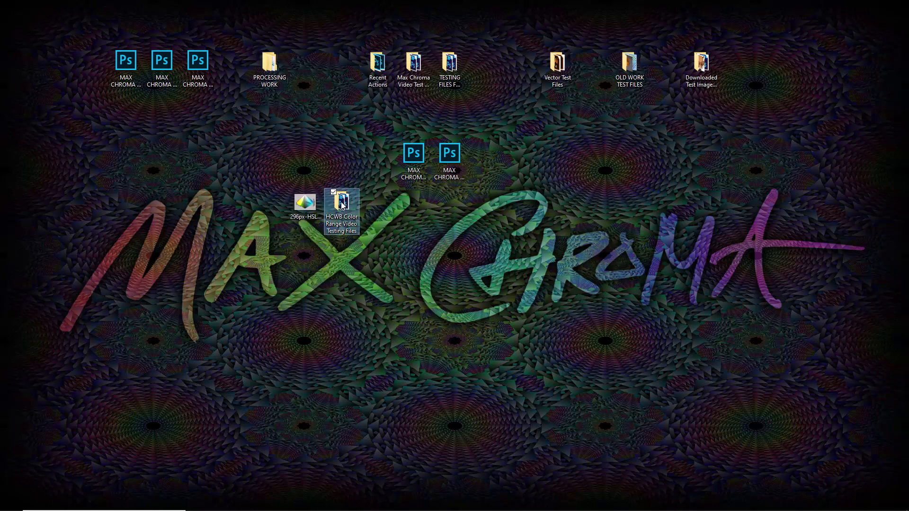
pyautogui.doubleClick(341, 204)
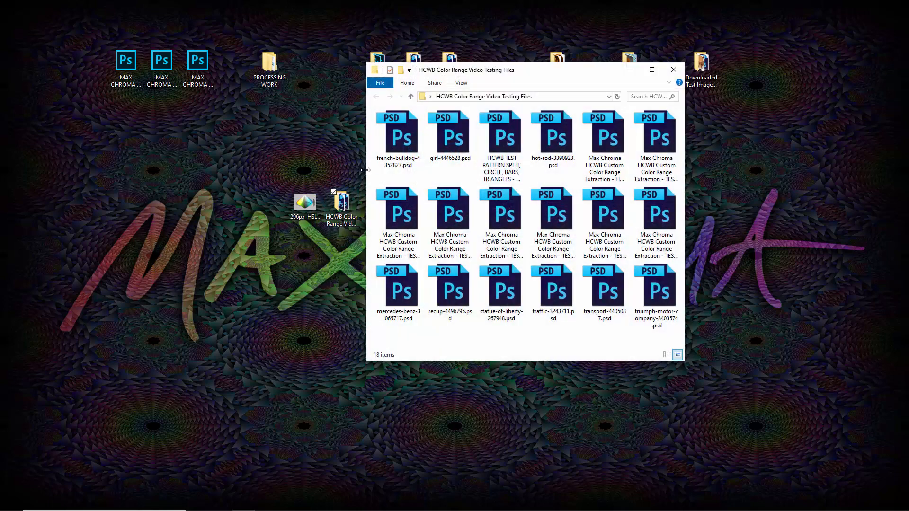
pyautogui.moveTo(364, 182); pyautogui.dragTo(146, 182)
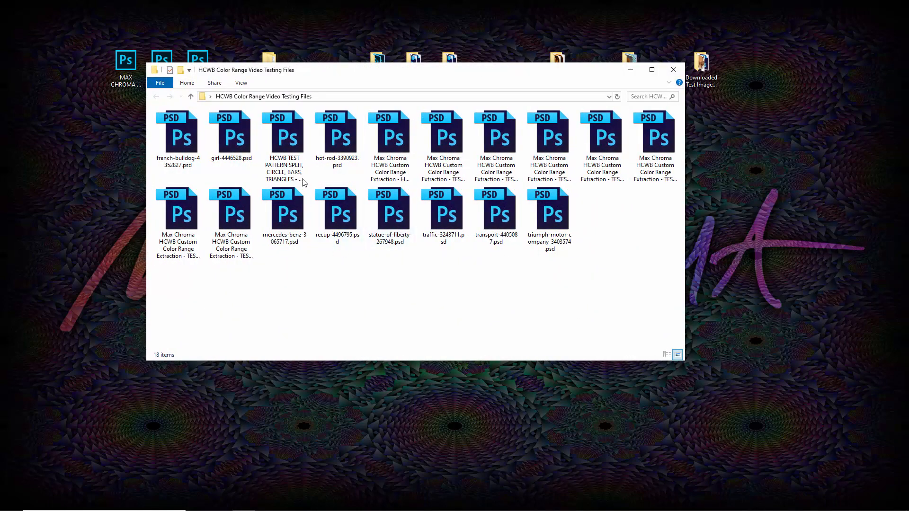
pyautogui.click(293, 161)
pyautogui.rightClick(335, 264)
pyautogui.moveTo(308, 285)
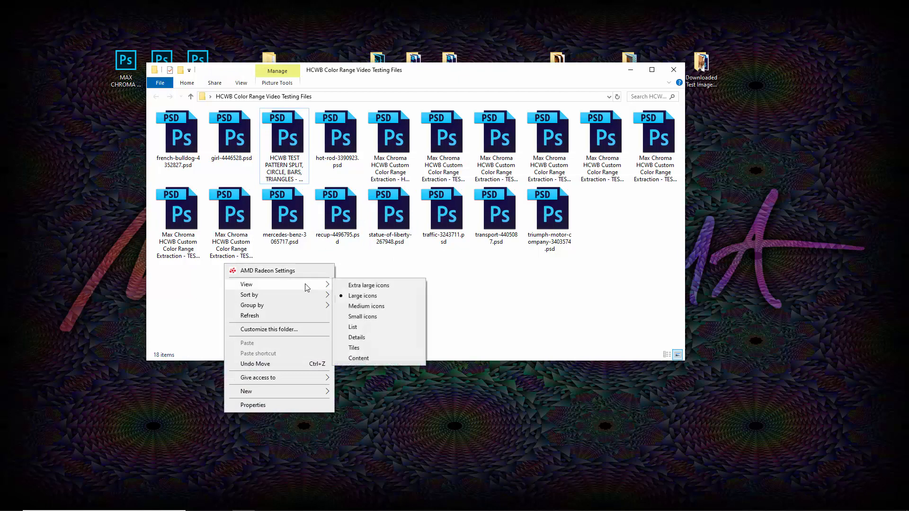
pyautogui.click(357, 338)
pyautogui.moveTo(227, 112); pyautogui.dragTo(467, 142)
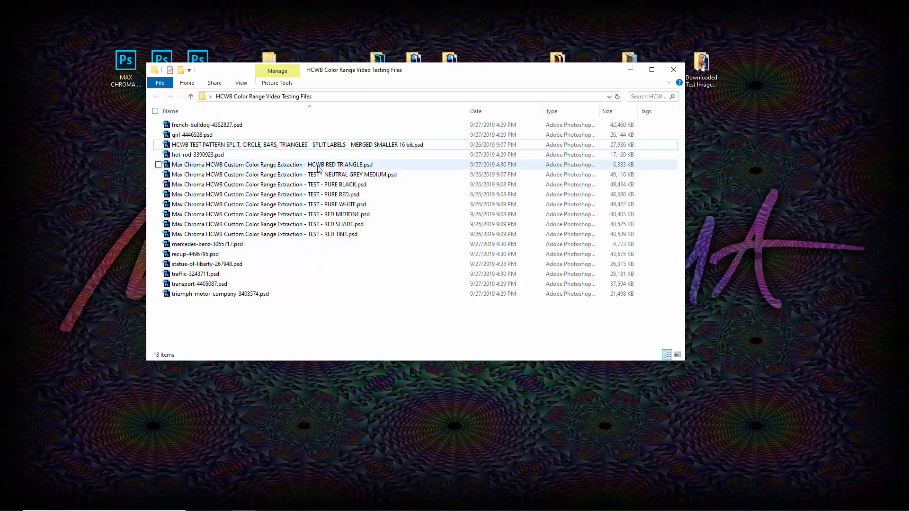
# Step: Open HCWB TEST PATTERN SPLIT, CIRCLE, BARS, TRIANGLES - SPLIT LABELS - MERGED SMALLER 16 bit.psd in Adobe Photoshop CC
pyautogui.click(326, 145)
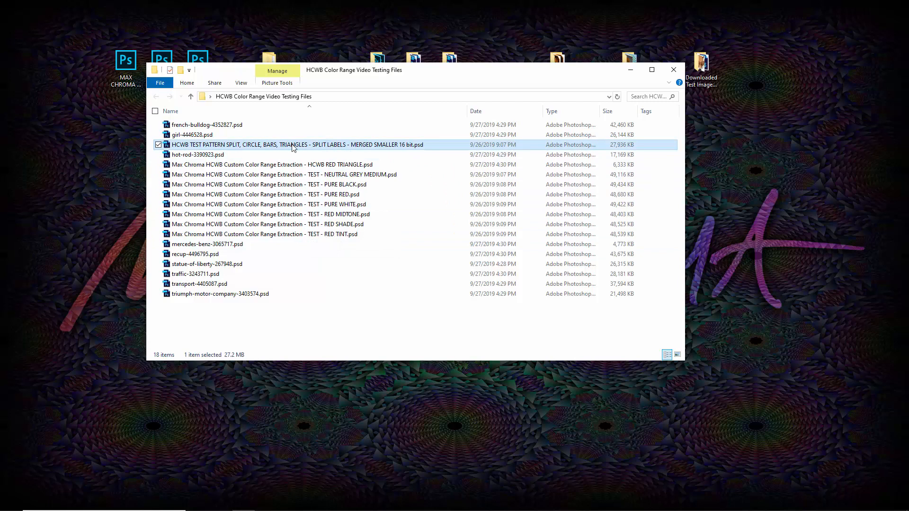
pyautogui.doubleClick(294, 147)
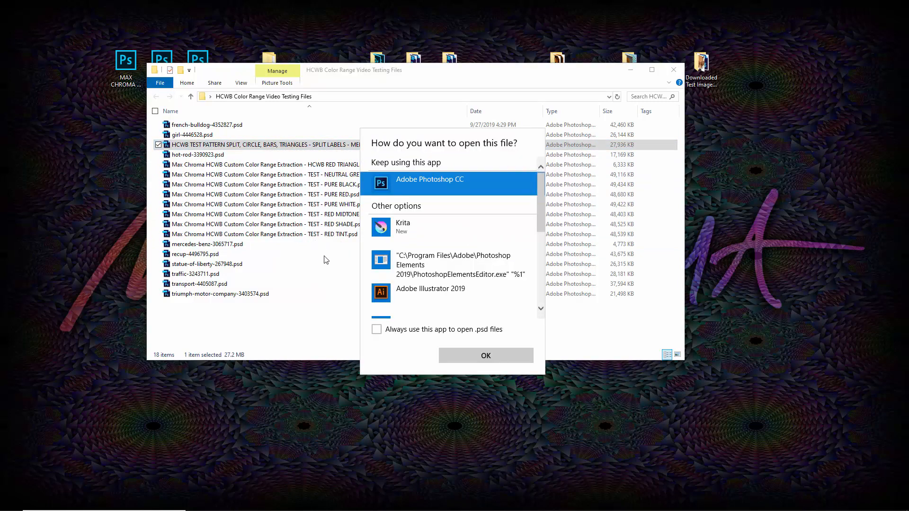
pyautogui.press('Return')
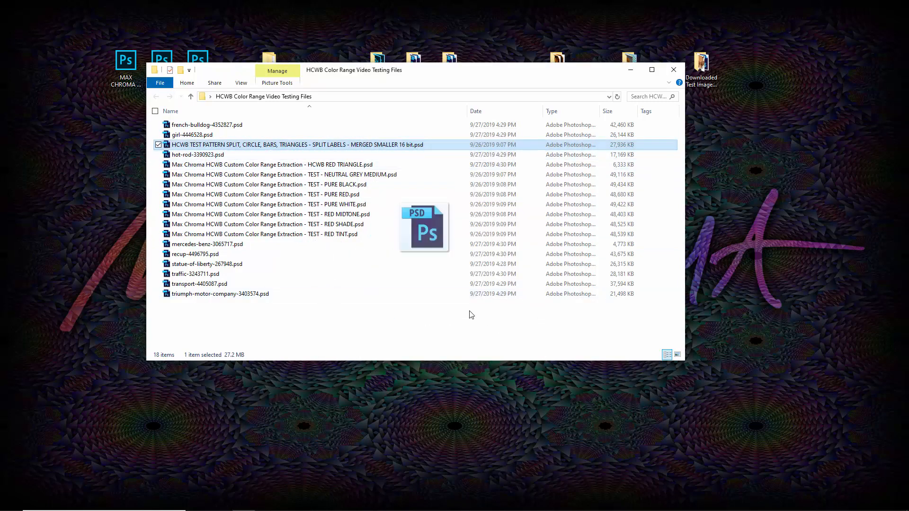
pyautogui.moveTo(486, 504)
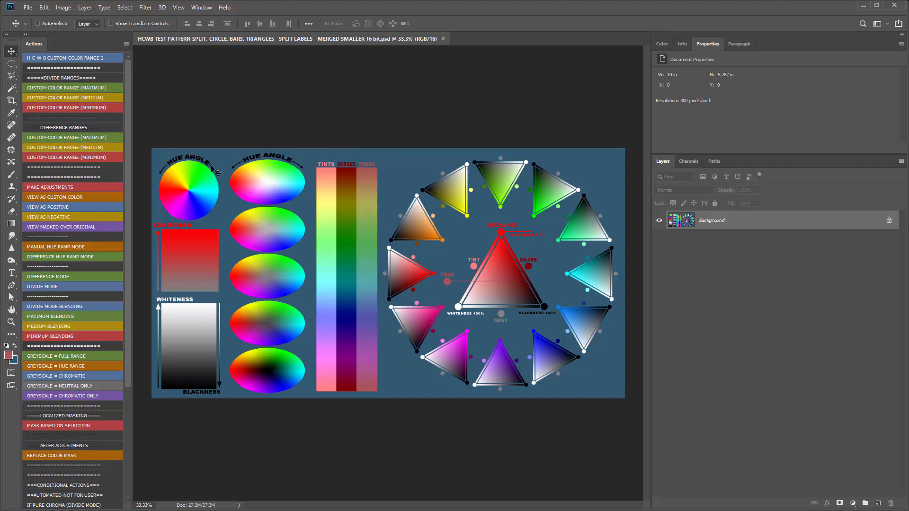
# Step: Examine the test pattern's hue wheel, chroma and whiteness ramps, hue ellipses, tint, shade and tone bars, and ring of triangles
pyautogui.scroll(5, 172, 228)
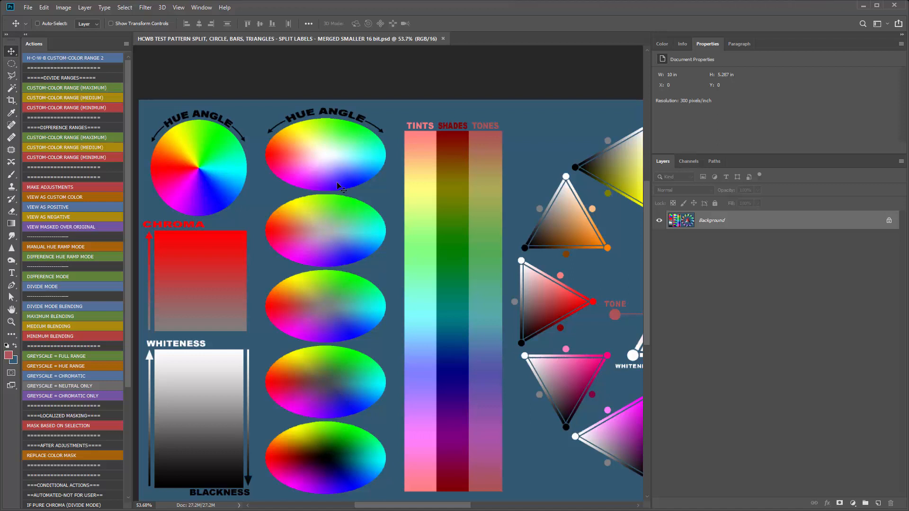
pyautogui.scroll(-2, 317, 219)
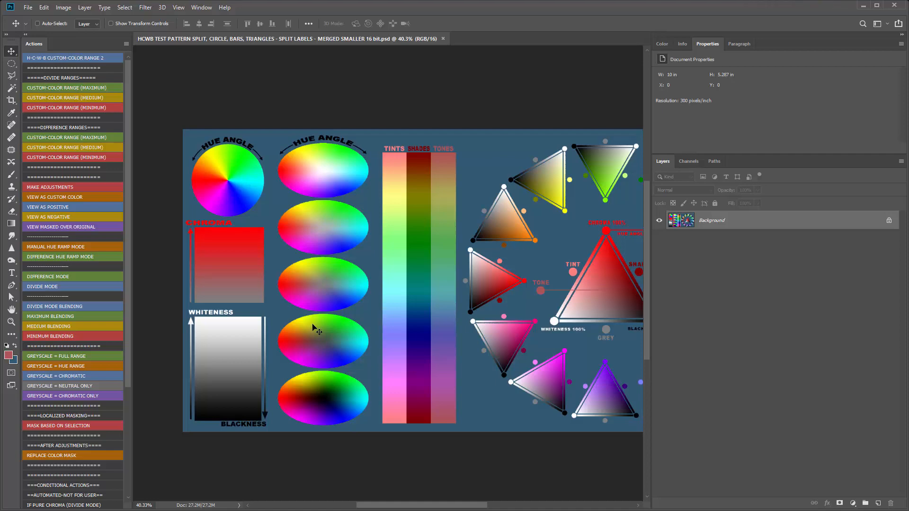
pyautogui.scroll(3, 175, 161)
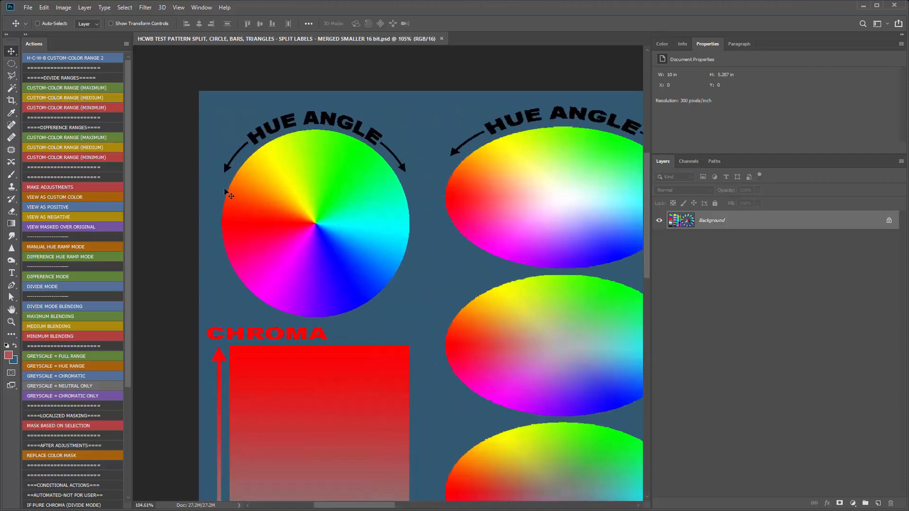
pyautogui.scroll(3, 264, 277)
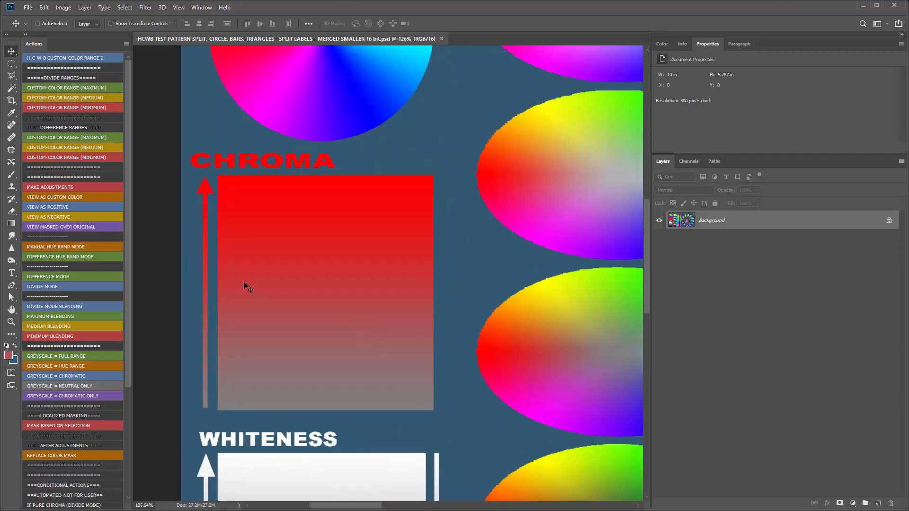
pyautogui.scroll(-3, 223, 212)
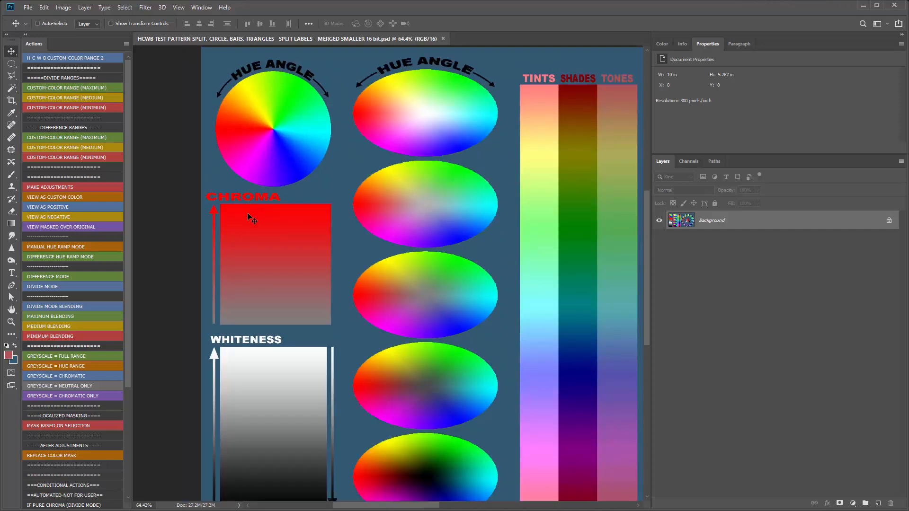
pyautogui.scroll(-3, 247, 214)
pyautogui.scroll(4, 241, 429)
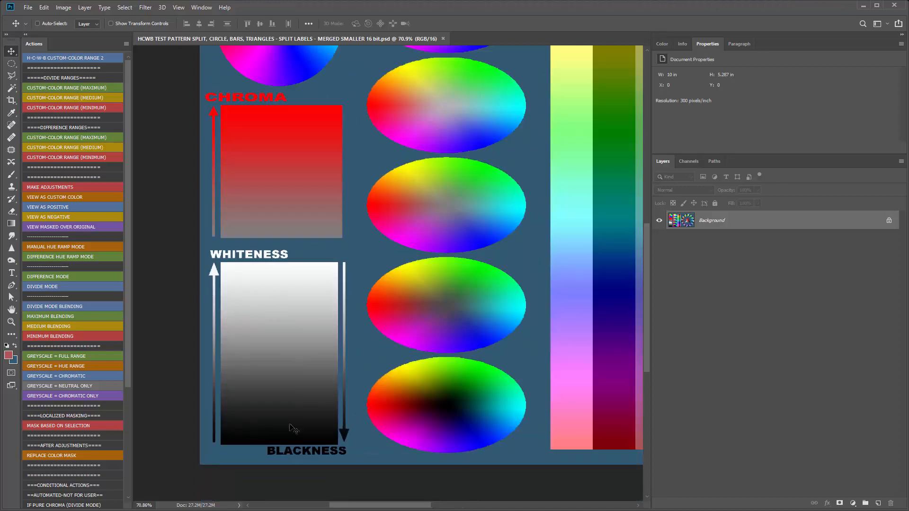
pyautogui.scroll(-4, 292, 428)
pyautogui.scroll(3, 298, 229)
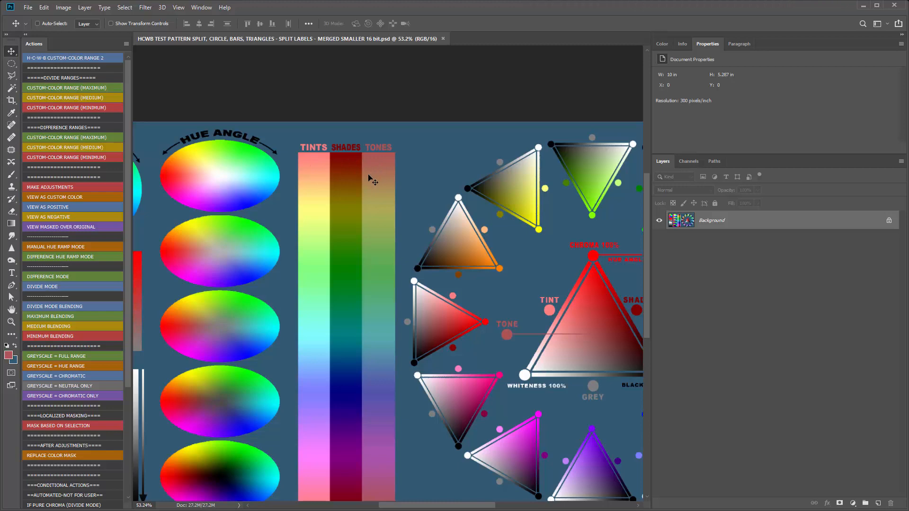
pyautogui.scroll(-3, 369, 178)
pyautogui.scroll(4, 405, 191)
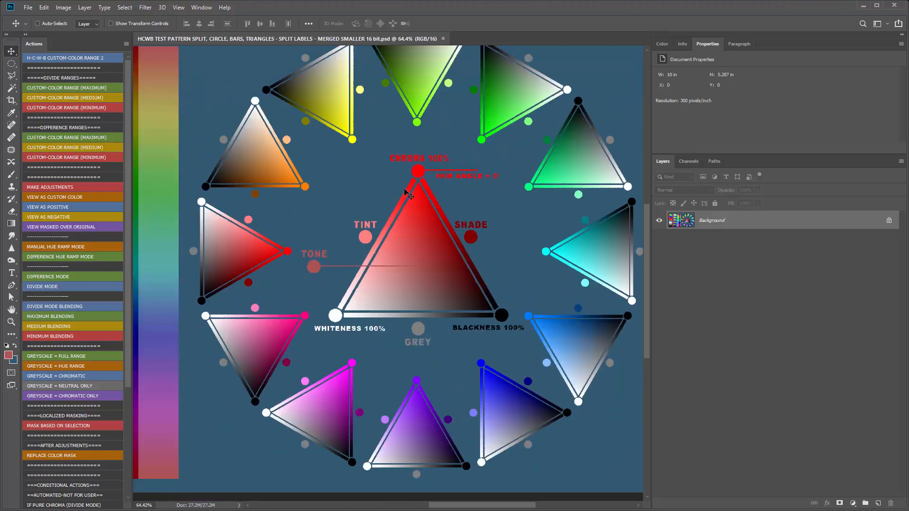
pyautogui.scroll(-2, 510, 251)
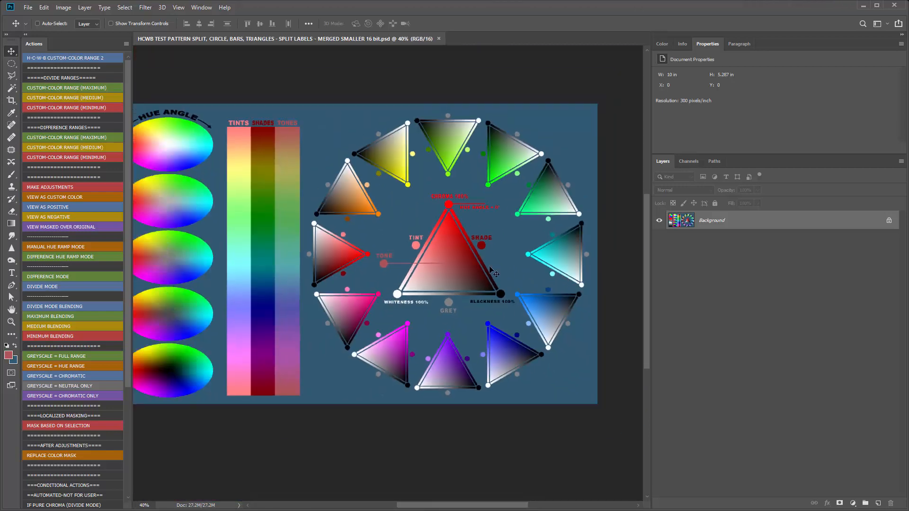
pyautogui.scroll(-1, 330, 269)
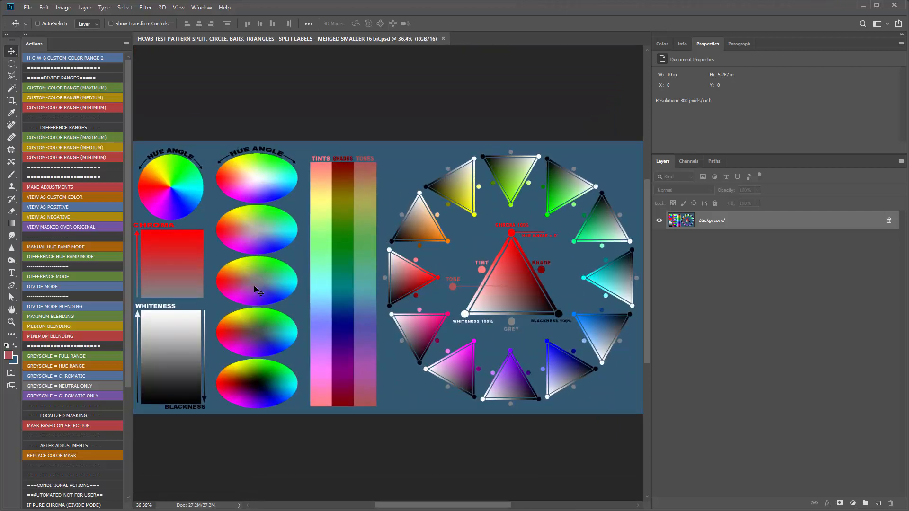
pyautogui.scroll(5, 247, 289)
pyautogui.scroll(-3, 268, 307)
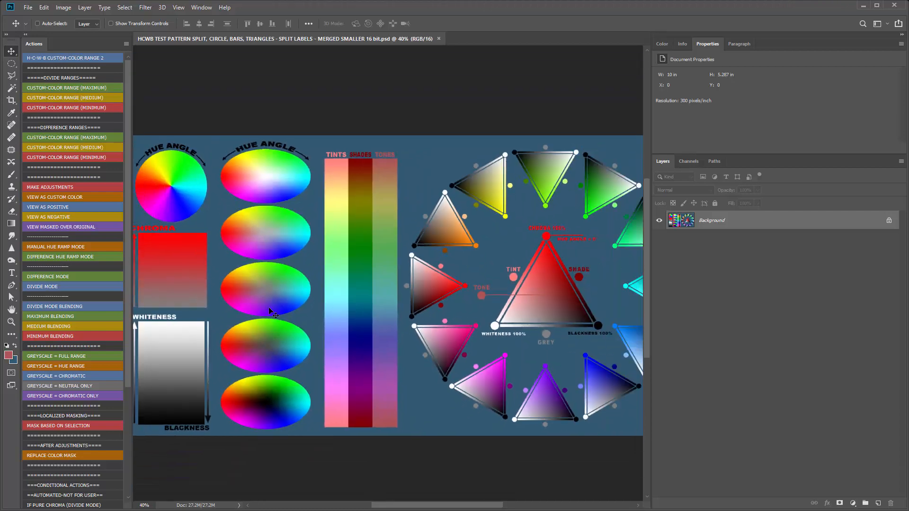
pyautogui.scroll(6, 233, 296)
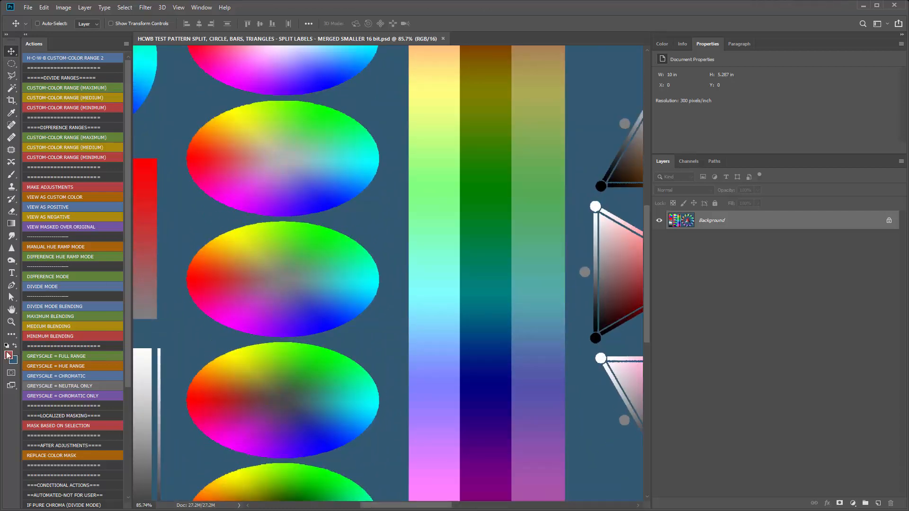
# Step: Set the foreground color to a near-neutral grey sampled from the center of the middle hue ellipse
pyautogui.click(8, 355)
pyautogui.moveTo(269, 276)
pyautogui.mouseDown()
pyautogui.moveTo(278, 256)
pyautogui.moveTo(282, 268)
pyautogui.mouseUp()
pyautogui.click(729, 265)
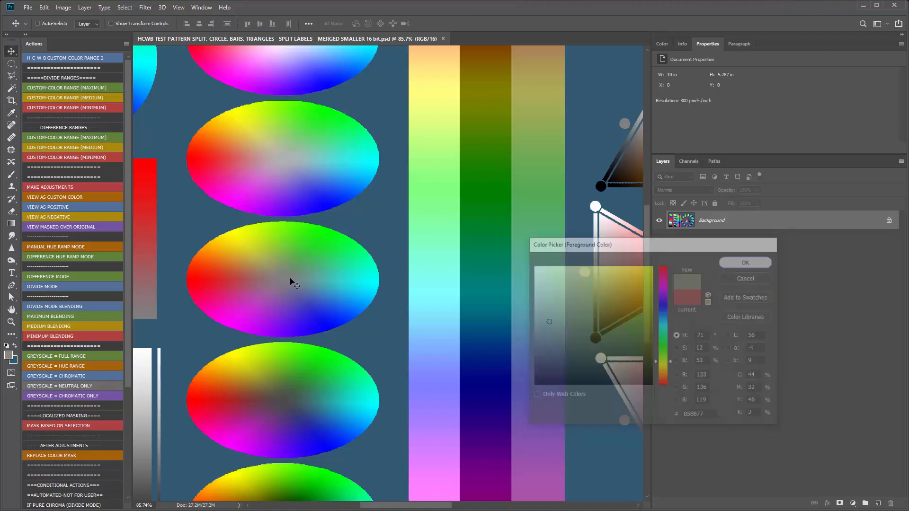
# Step: Inspect colors around the middle hue ellipse's grey center at high magnification with the Color Picker, without keeping a sample
pyautogui.scroll(10, 294, 269)
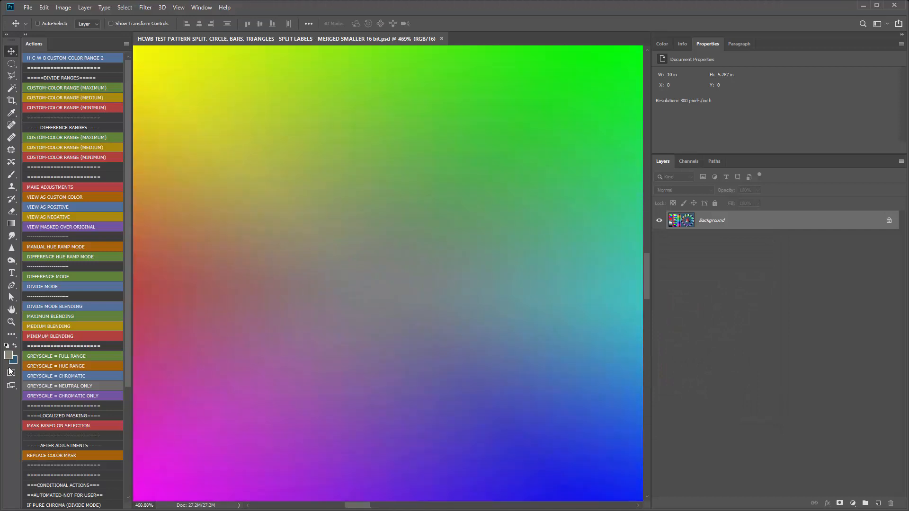
pyautogui.click(8, 355)
pyautogui.moveTo(291, 268); pyautogui.dragTo(333, 273)
pyautogui.click(722, 278)
# Step: Review the complete test pattern and check its color mode and bit-depth options without changing them
pyautogui.scroll(-10, 386, 274)
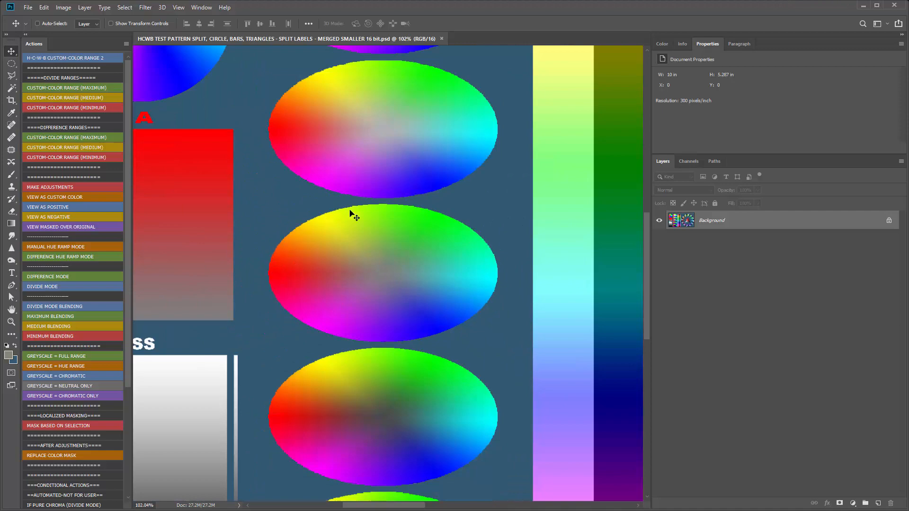
pyautogui.scroll(-2, 395, 223)
pyautogui.scroll(-1, 376, 251)
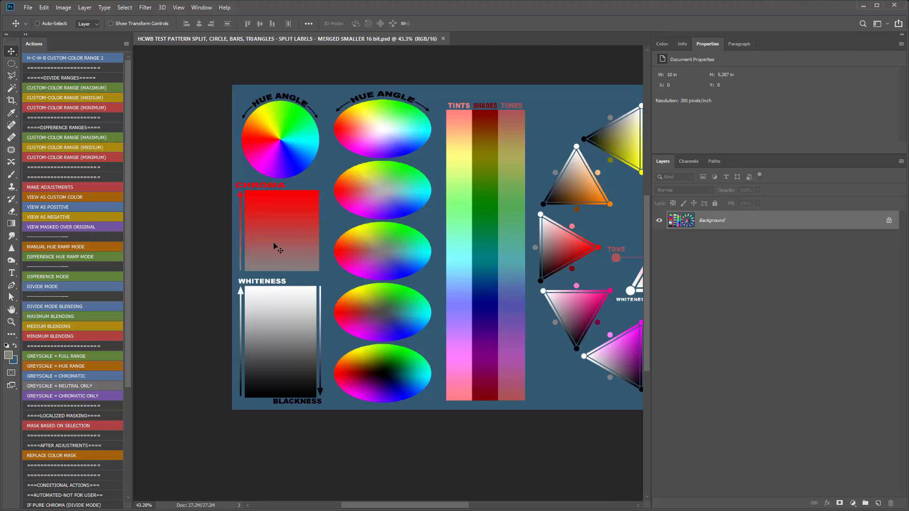
pyautogui.scroll(-3, 279, 246)
pyautogui.scroll(1, 279, 246)
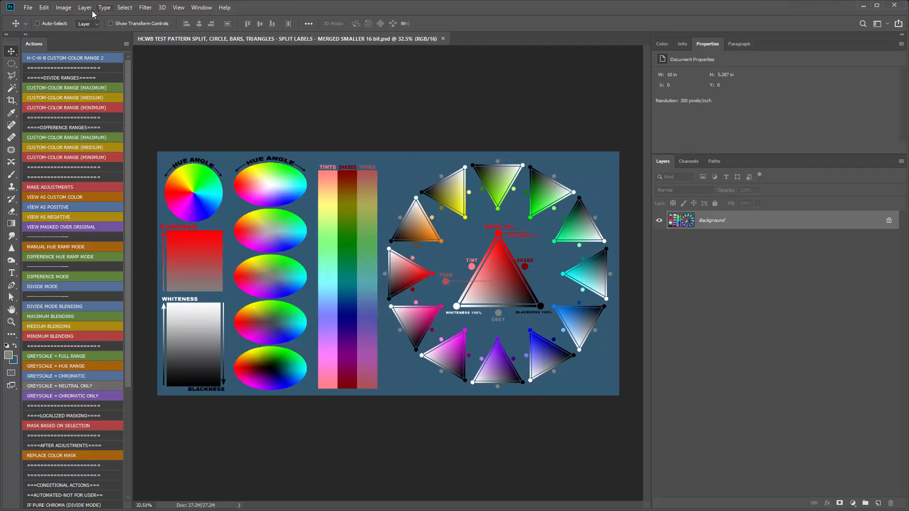
pyautogui.click(63, 7)
pyautogui.moveTo(86, 18)
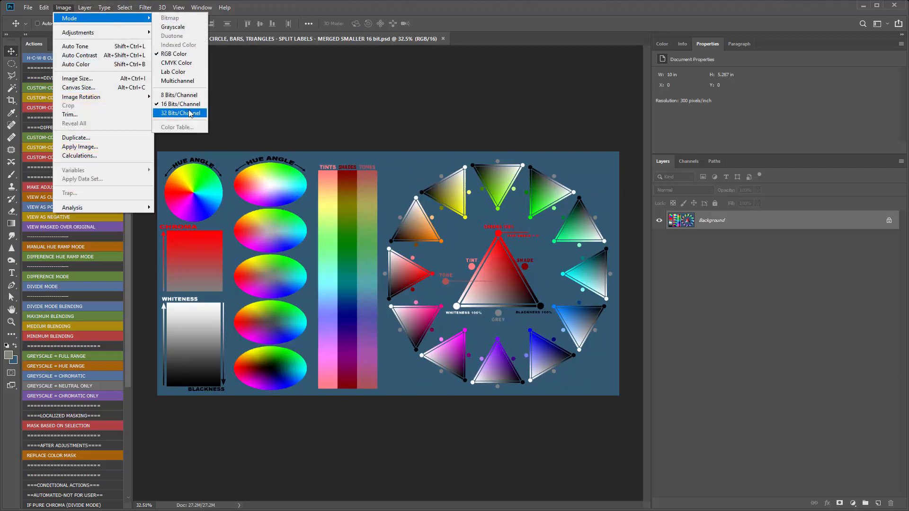
pyautogui.click(443, 39)
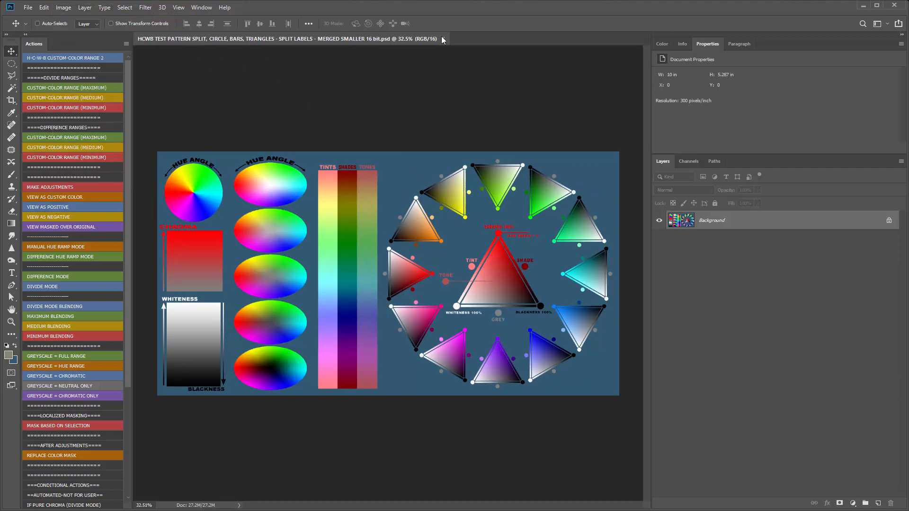
# Step: Open Max Chroma HCWB Custom Color Range Extraction - TEST - PURE RED.psd from the HCWB Color Range Video Testing Files folder in Photoshop
pyautogui.click(861, 6)
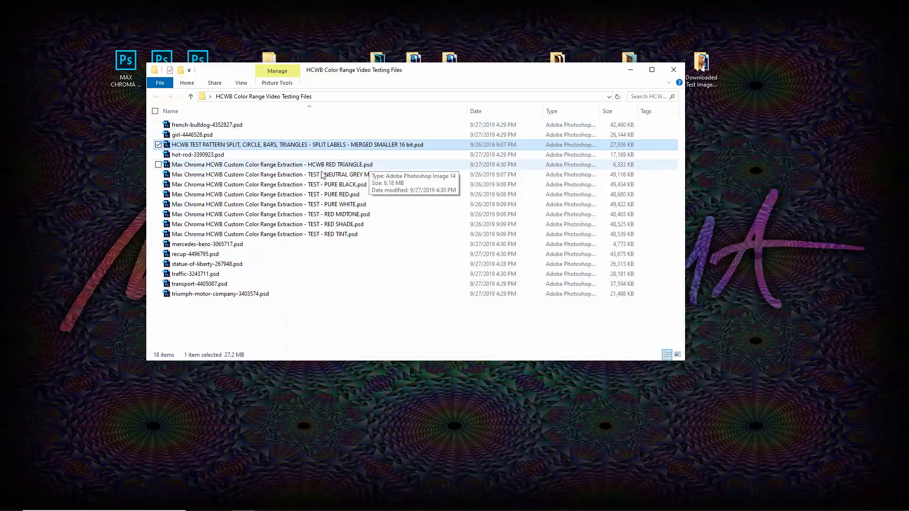
pyautogui.click(337, 175)
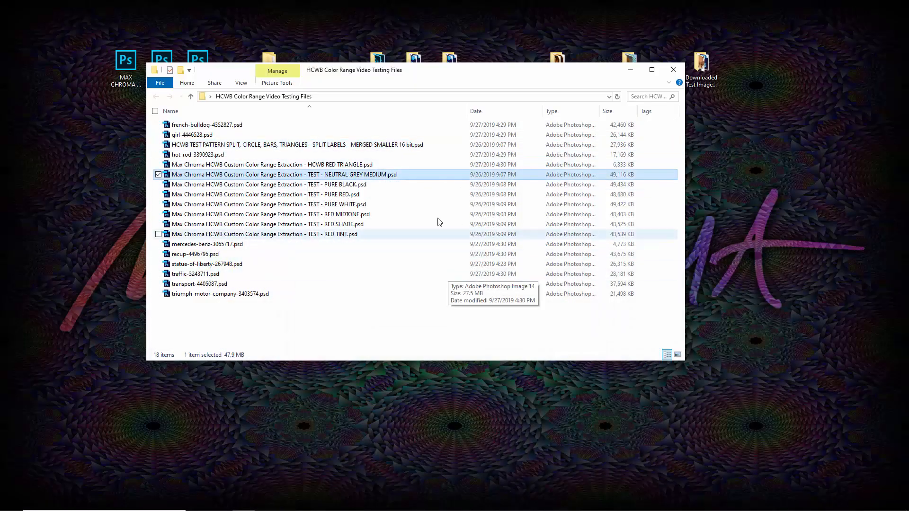
pyautogui.click(337, 195)
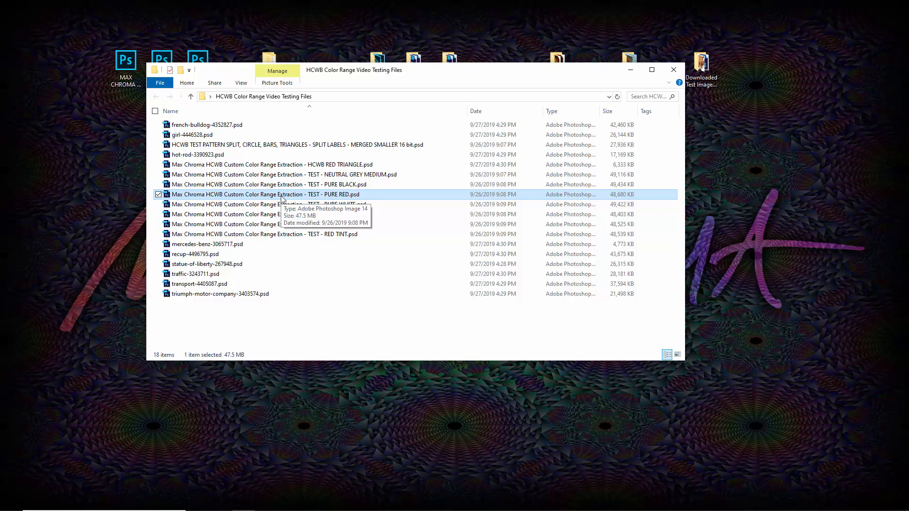
pyautogui.moveTo(282, 199); pyautogui.dragTo(142, 113)
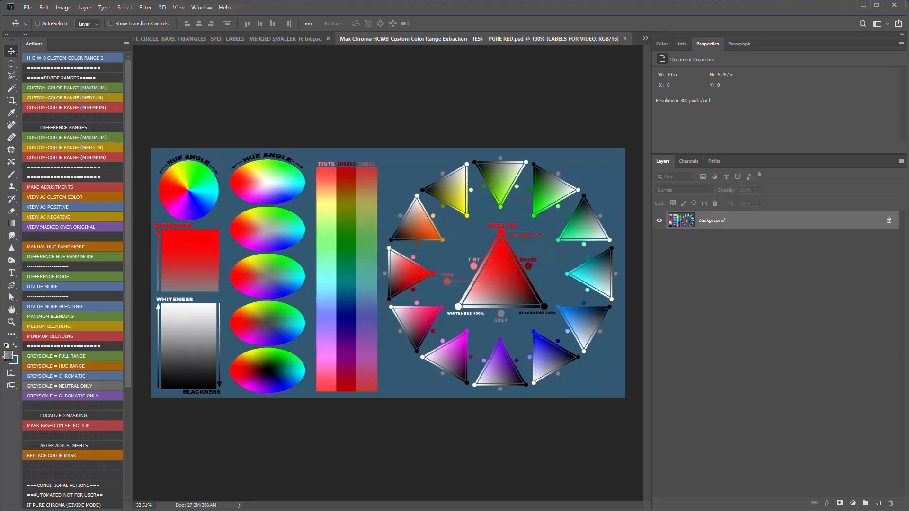
# Step: Set the foreground color to pure red, hex ff0000
pyautogui.click(8, 357)
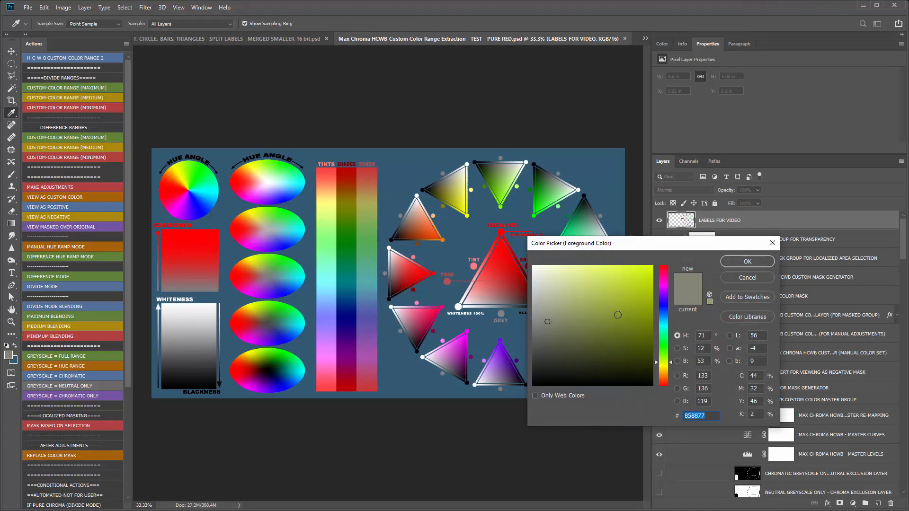
pyautogui.write('ff0000')
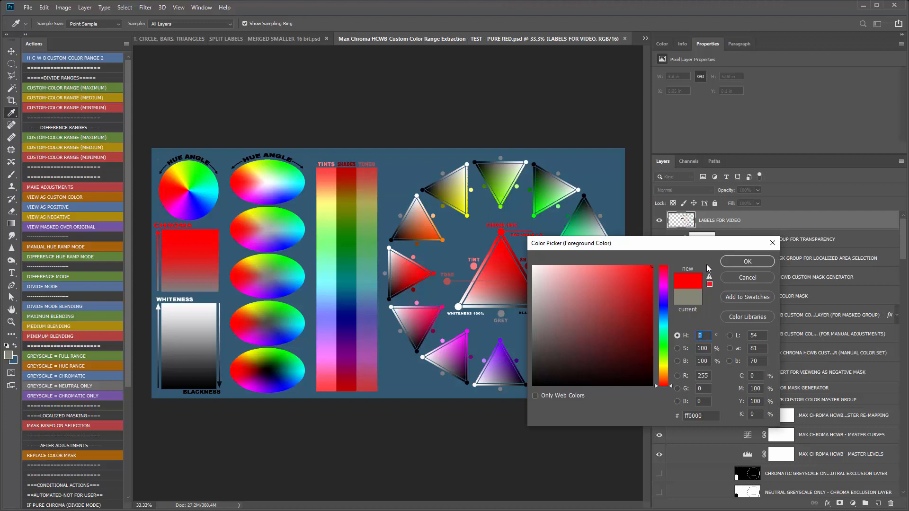
pyautogui.click(748, 260)
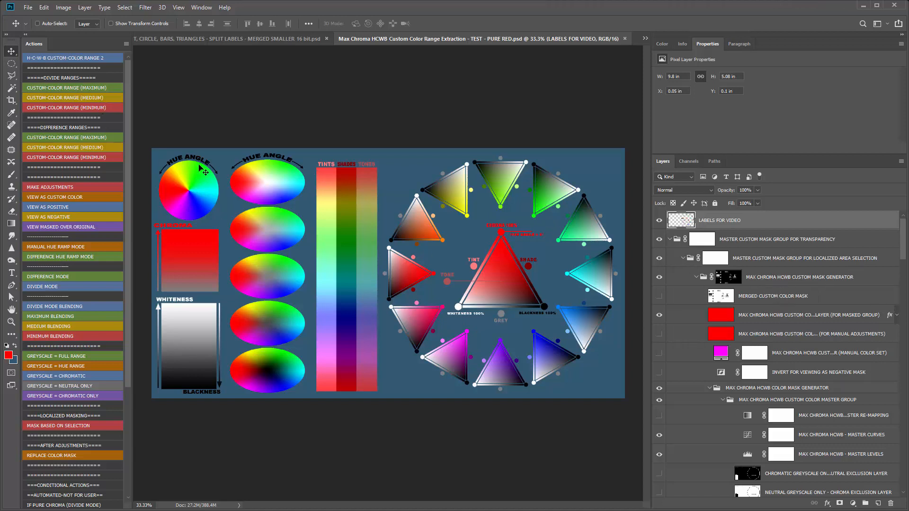
# Step: Run the MAKE ADJUSTMENTS action and inspect the resulting greyscale mask with the LABELS FOR VIDEO layer hidden and shown again
pyautogui.click(64, 188)
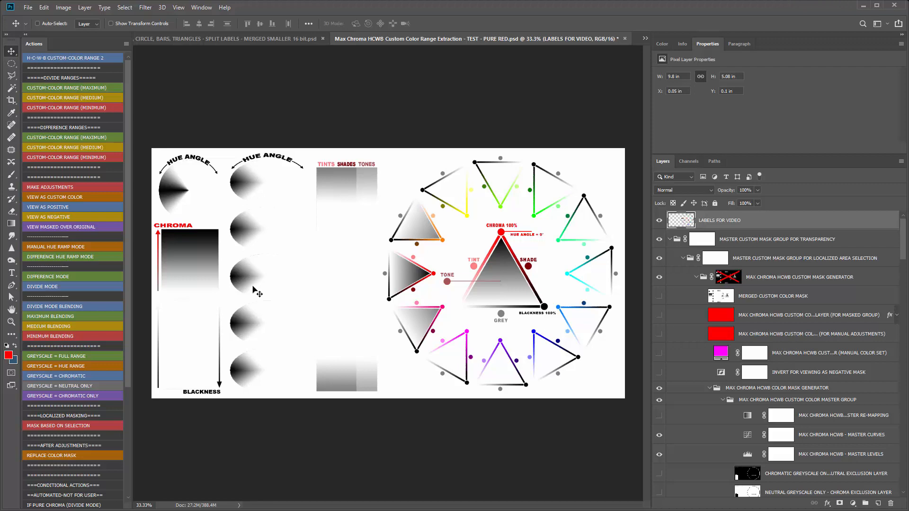
pyautogui.scroll(3, 166, 257)
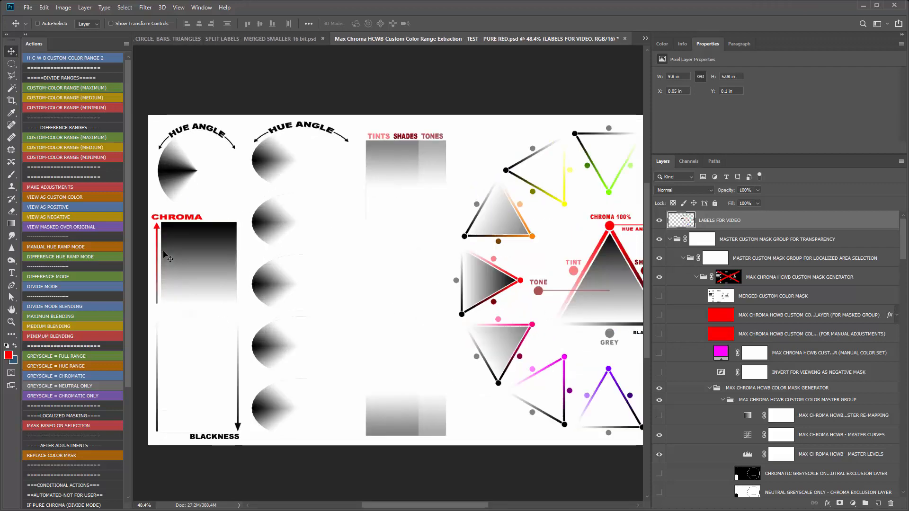
pyautogui.scroll(5, 165, 257)
pyautogui.scroll(-6, 239, 326)
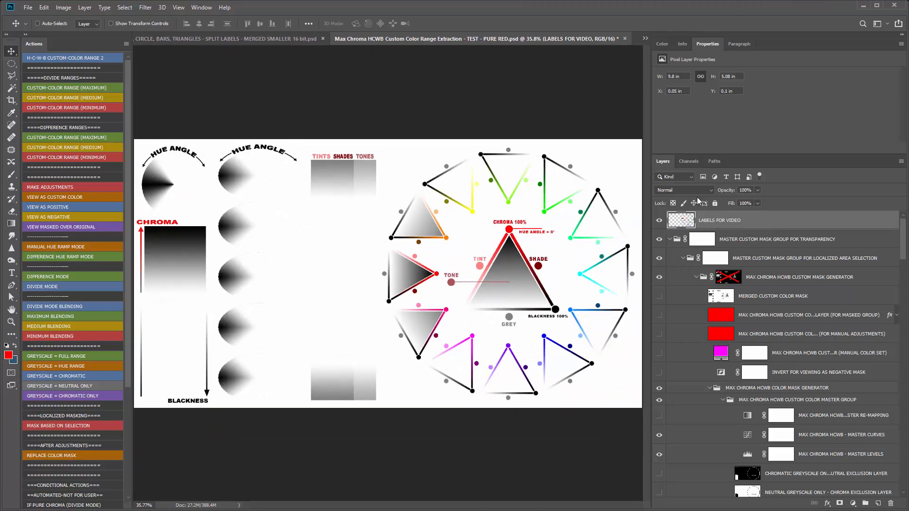
pyautogui.scroll(-1, 530, 189)
pyautogui.click(659, 220)
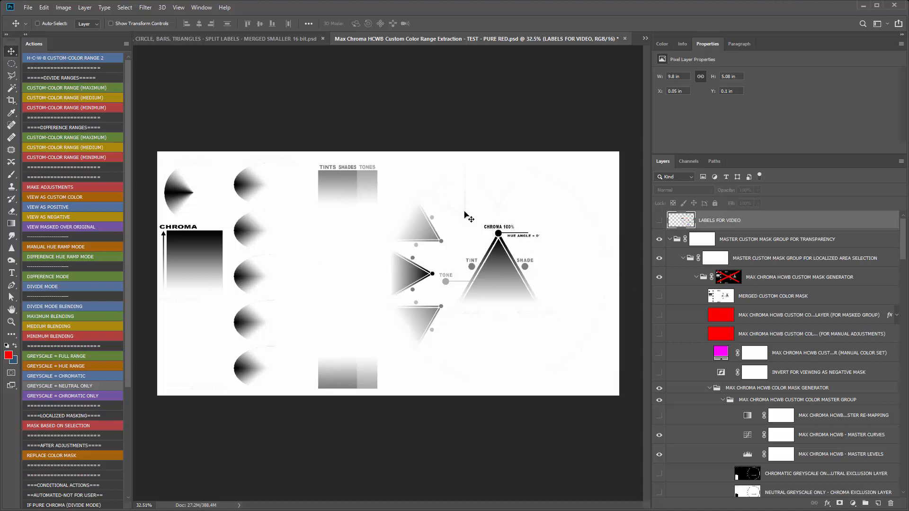
pyautogui.click(658, 222)
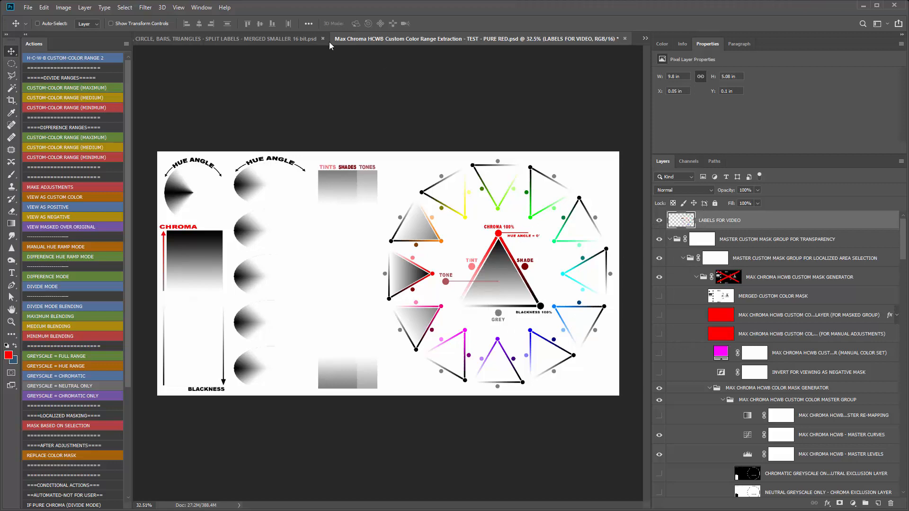
# Step: Close the 16-bit test pattern document and convert the PURE RED file to 8 Bits/Channel
pyautogui.click(286, 39)
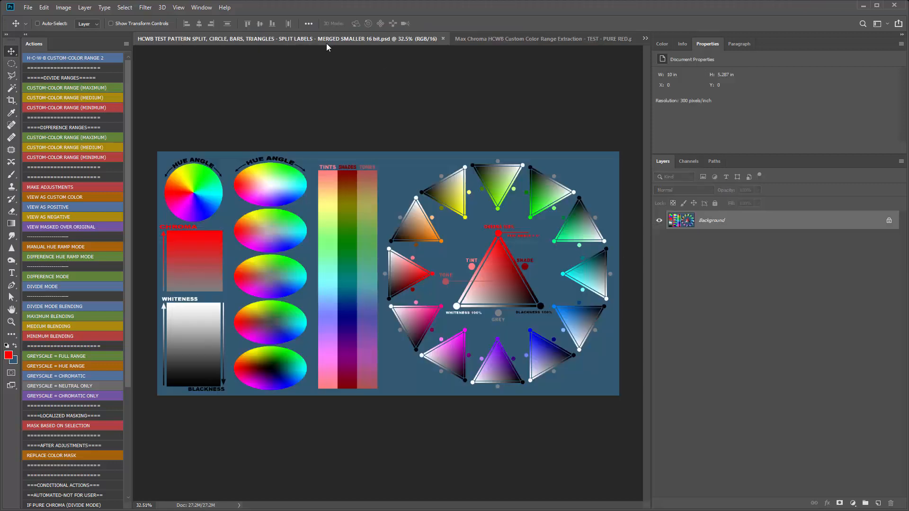
pyautogui.click(442, 38)
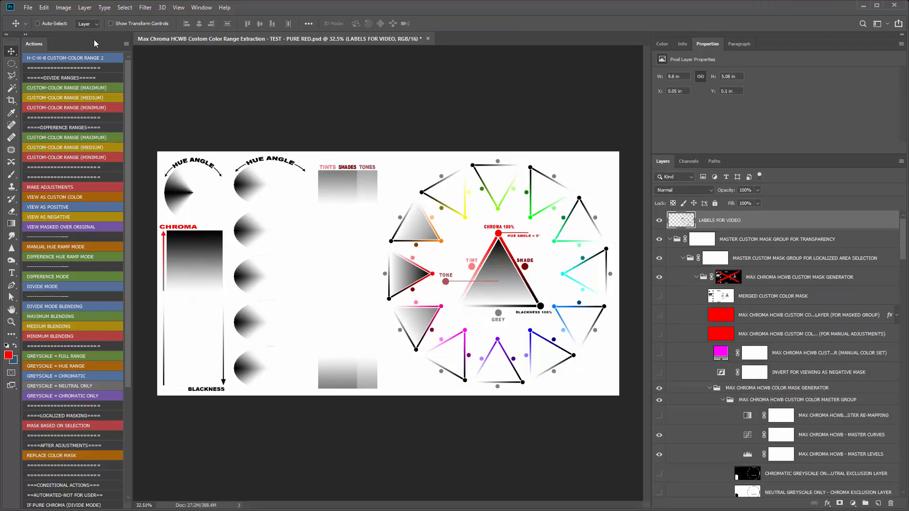
pyautogui.click(64, 7)
pyautogui.moveTo(71, 18)
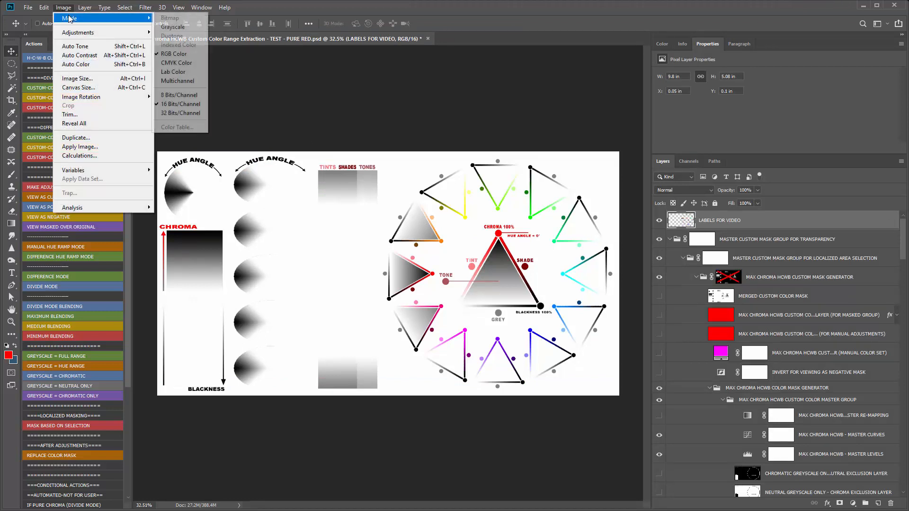
pyautogui.click(187, 95)
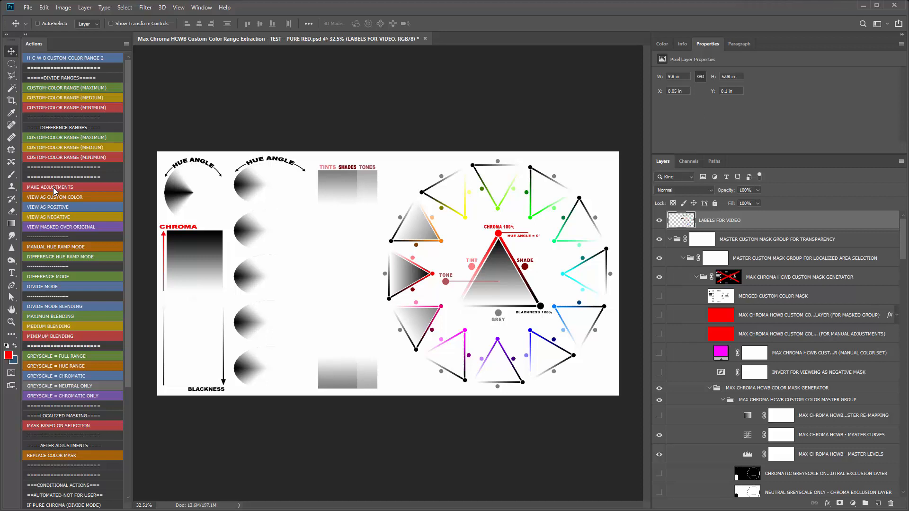
# Step: Hide the LABELS FOR VIDEO layer and cycle the mask display through the custom color, positive and negative views
pyautogui.click(64, 195)
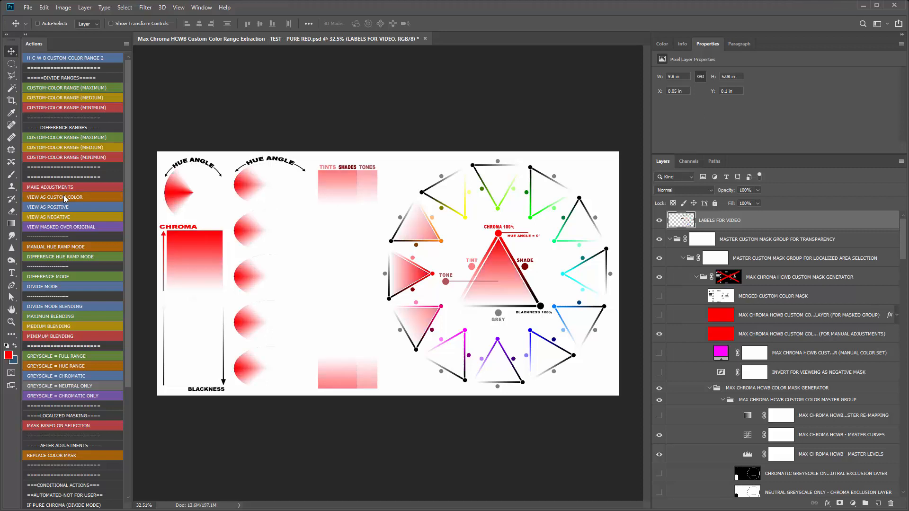
pyautogui.click(658, 219)
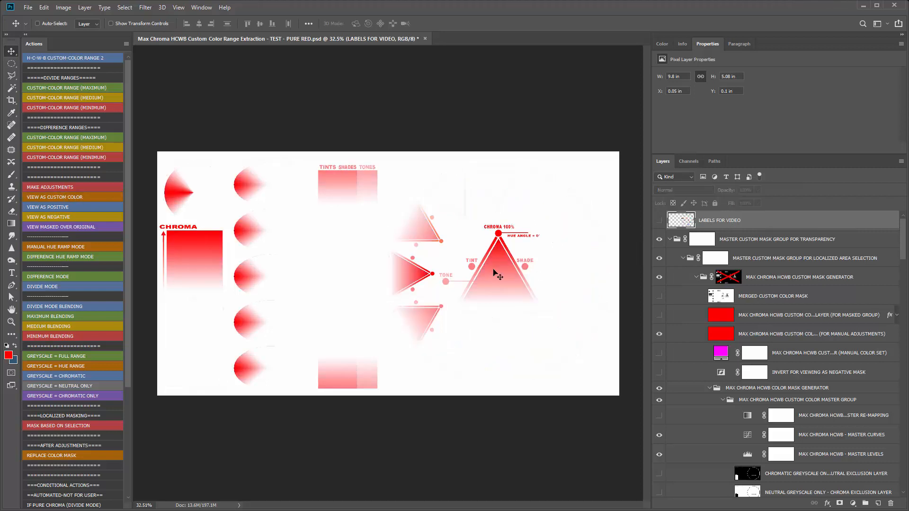
pyautogui.click(57, 207)
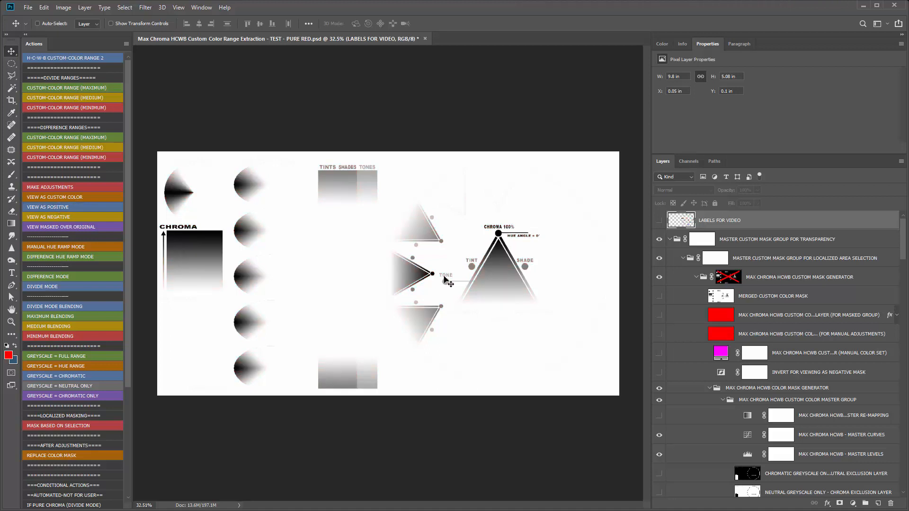
pyautogui.click(58, 217)
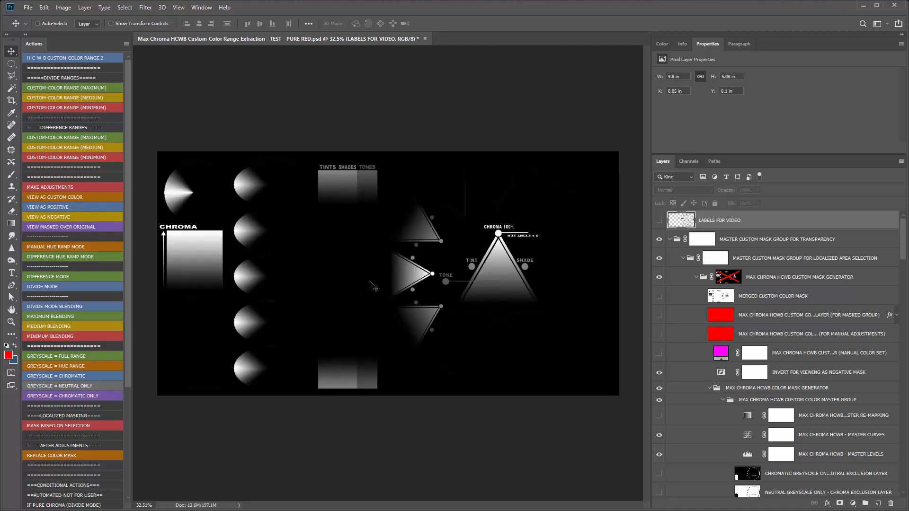
# Step: View the red mask over the original chart, then return to the Make Adjustments mask view
pyautogui.click(58, 227)
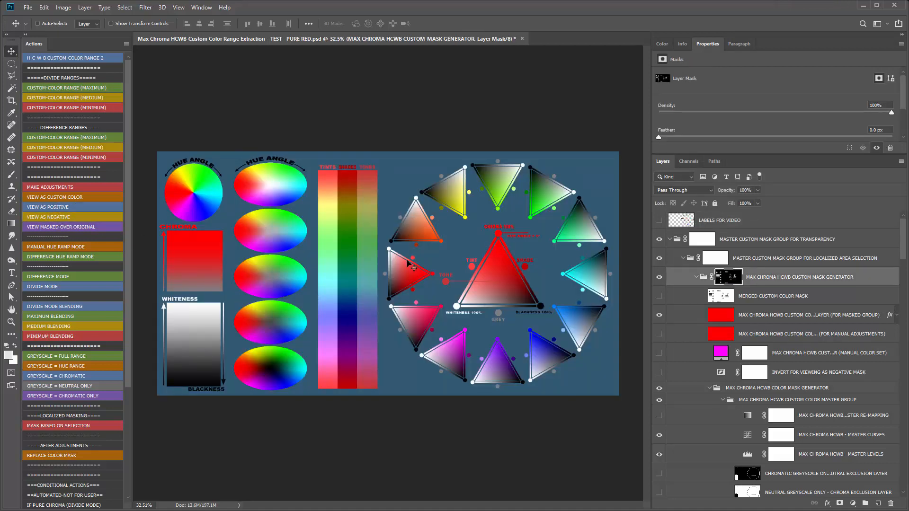
pyautogui.click(75, 188)
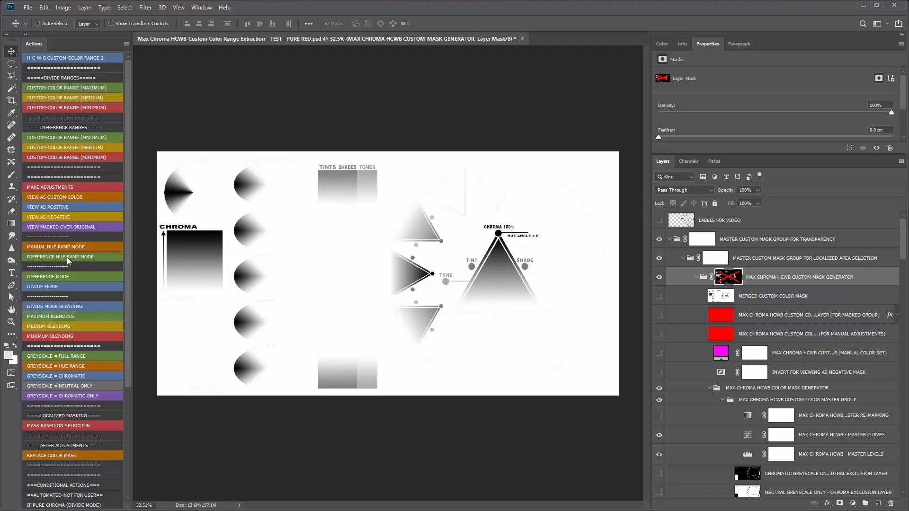
# Step: Run Difference Hue Ramp Mode, then switch the custom mask to Manual Hue Ramp Mode
pyautogui.click(80, 256)
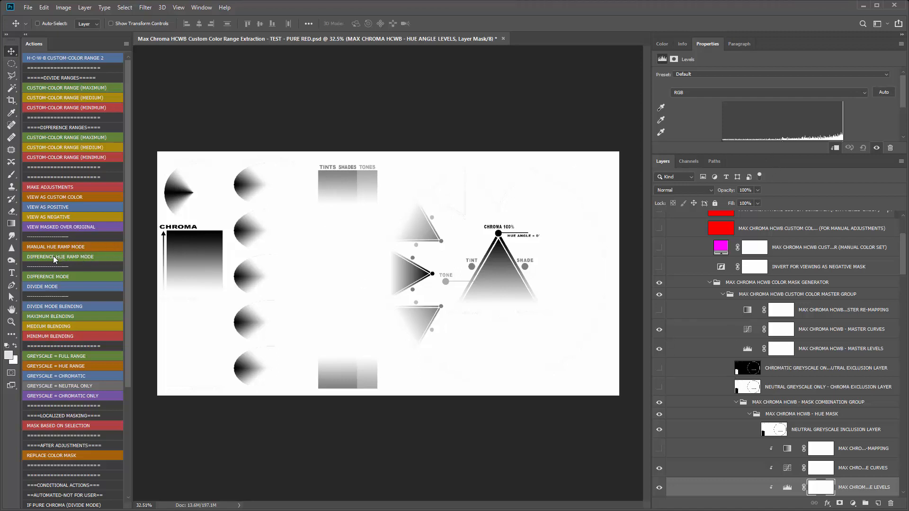
pyautogui.click(62, 247)
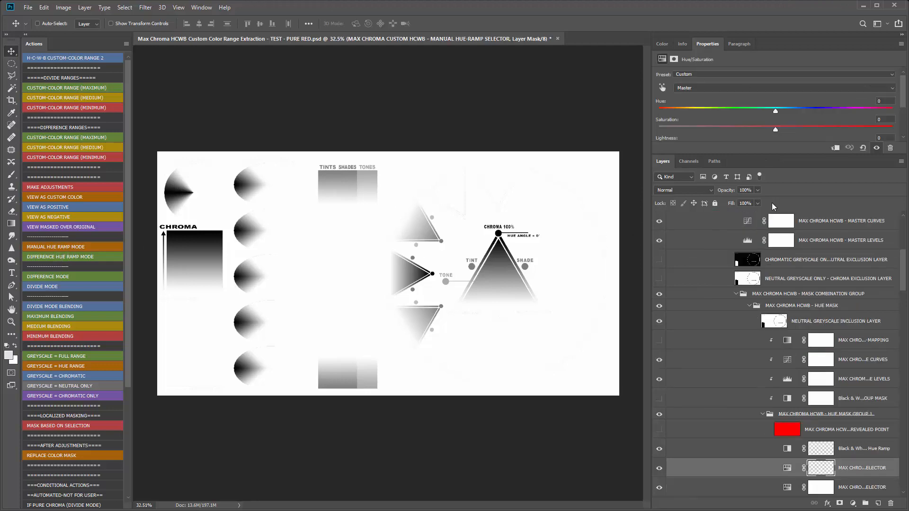
# Step: Set the layer thumbnails to the smallest size, then widen the panel column and make the Properties area taller
pyautogui.click(900, 161)
pyautogui.click(832, 474)
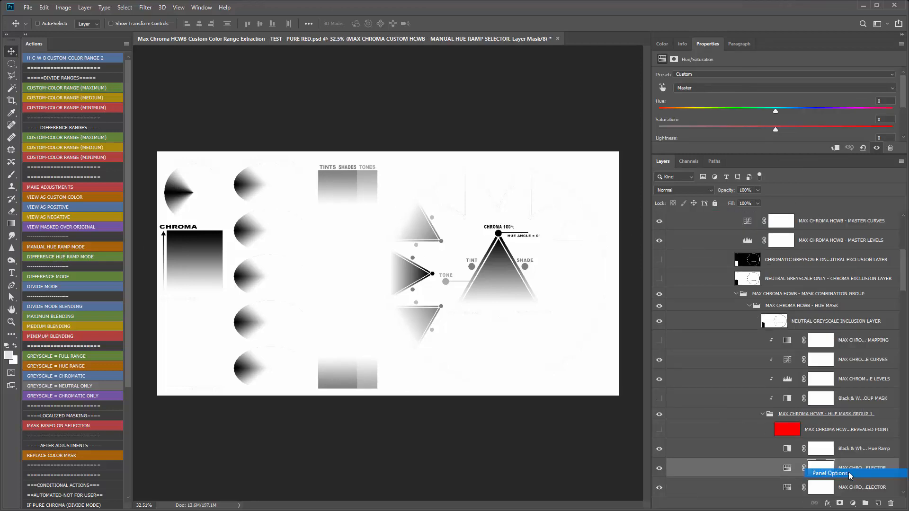
pyautogui.click(385, 123)
pyautogui.click(515, 98)
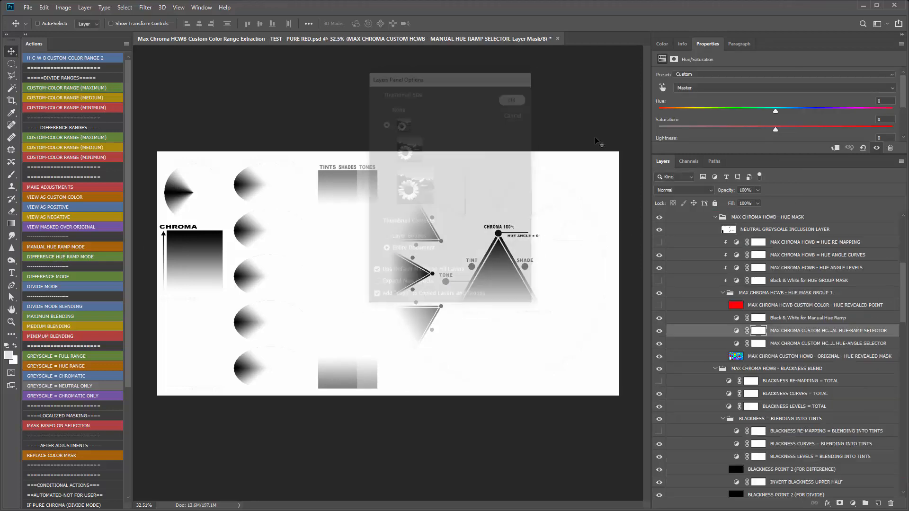
pyautogui.moveTo(652, 162); pyautogui.dragTo(615, 162)
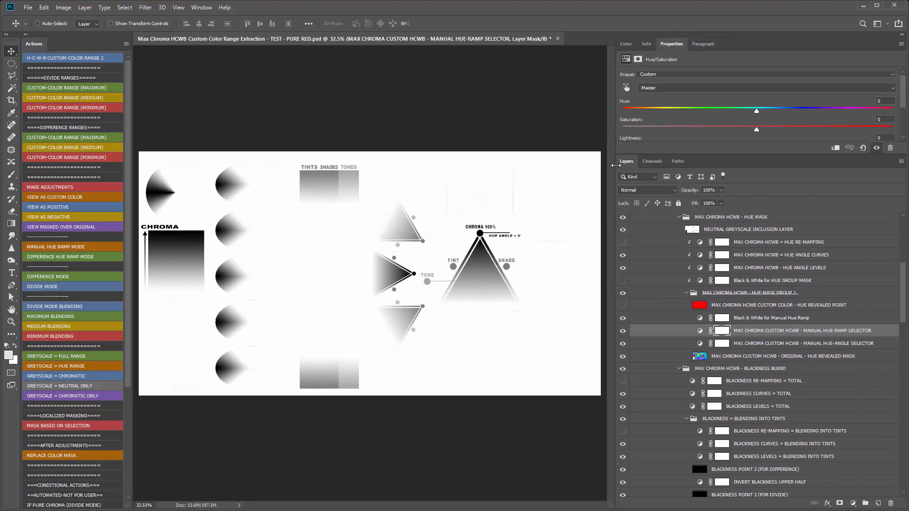
pyautogui.moveTo(737, 155); pyautogui.dragTo(737, 181)
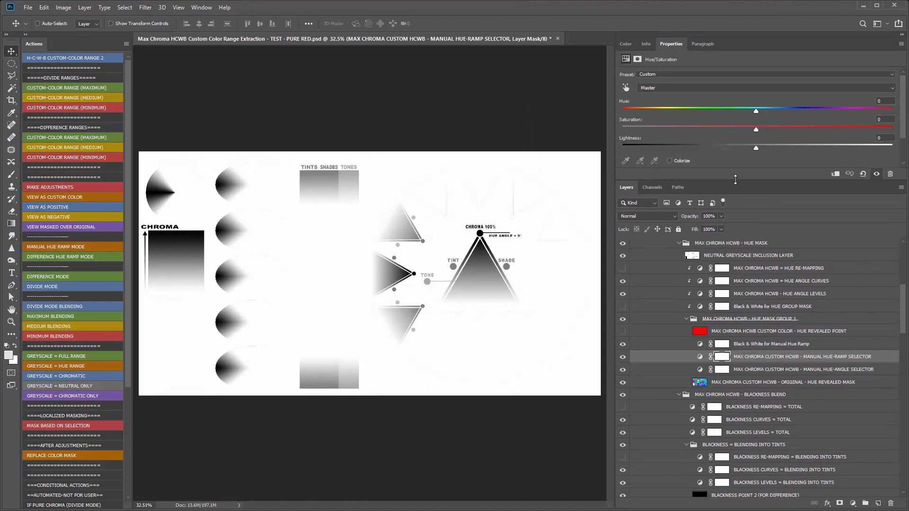
# Step: Look at the manual hue-angle and hue-ramp selector layers, then lower the HUE ANGLE LEVELS white input to 237
pyautogui.click(800, 370)
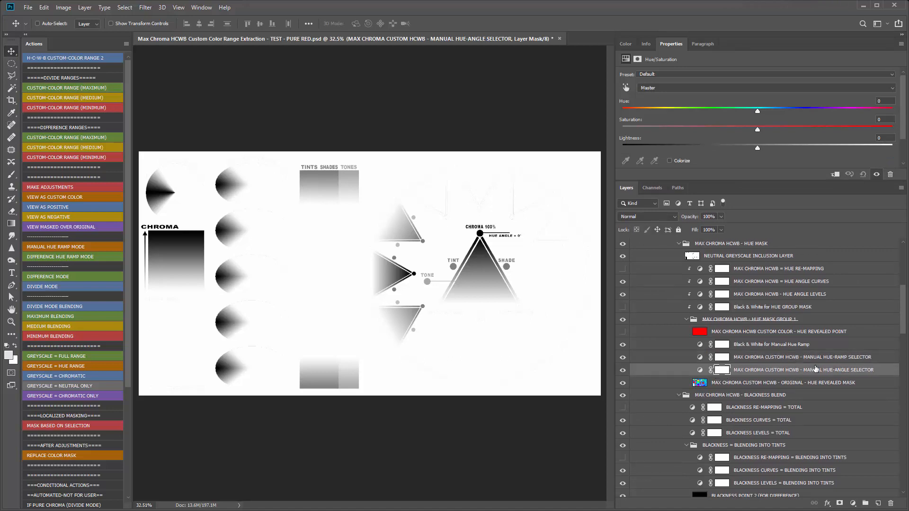
pyautogui.click(817, 358)
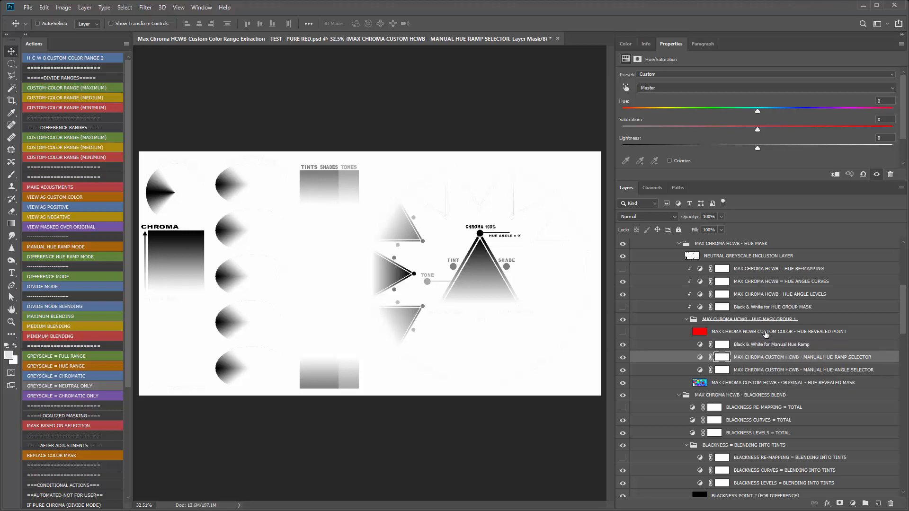
pyautogui.click(773, 292)
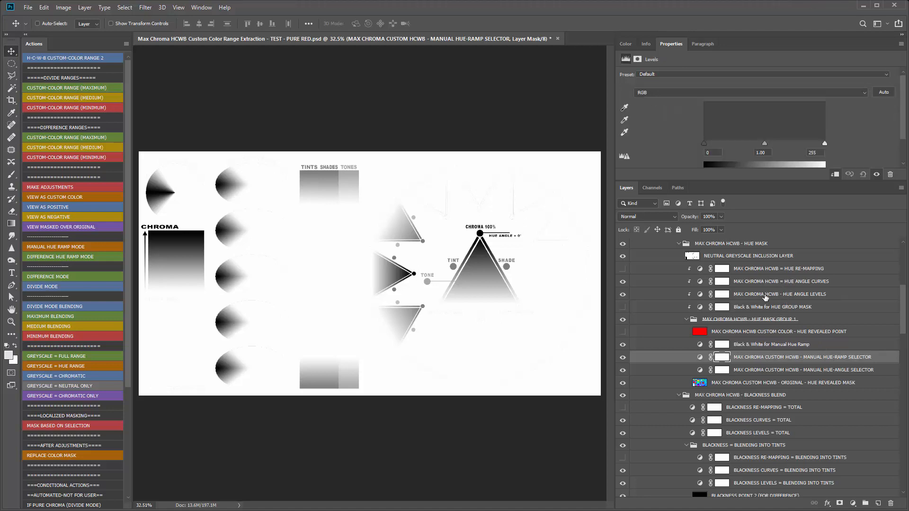
pyautogui.moveTo(825, 143)
pyautogui.mouseDown()
pyautogui.moveTo(737, 146)
pyautogui.moveTo(815, 147)
pyautogui.mouseUp()
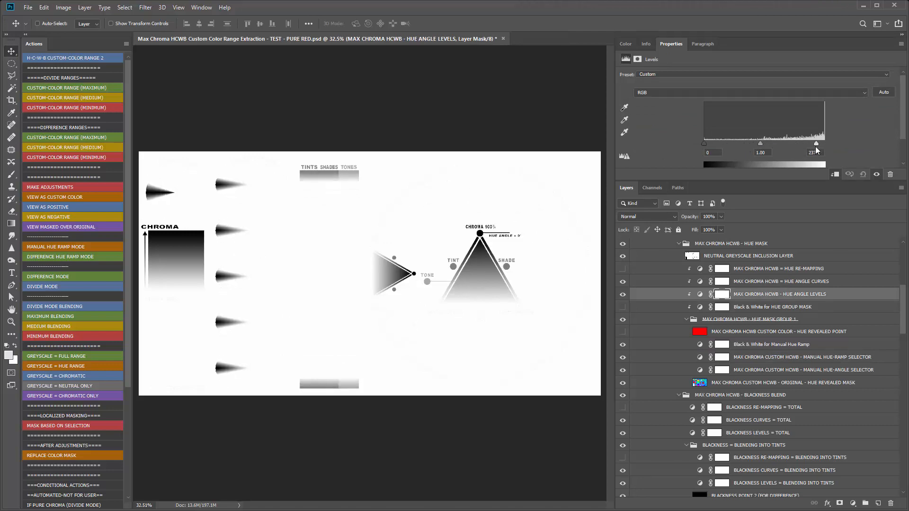
# Step: Show the LABELS FOR VIDEO layer and set the HUE ANGLE LEVELS white input back to 255
pyautogui.scroll(6, 750, 273)
pyautogui.scroll(2, 749, 273)
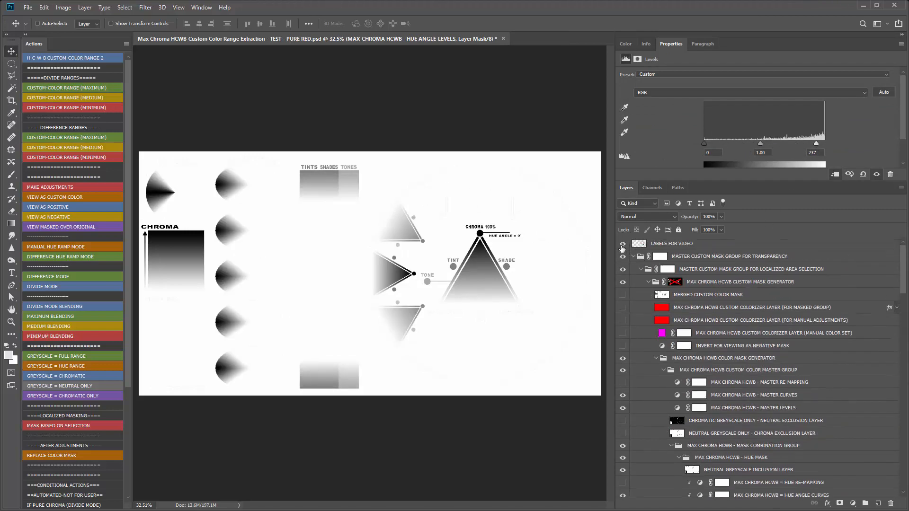
pyautogui.click(622, 243)
pyautogui.scroll(2, 205, 170)
pyautogui.scroll(-2, 218, 199)
pyautogui.scroll(4, 239, 228)
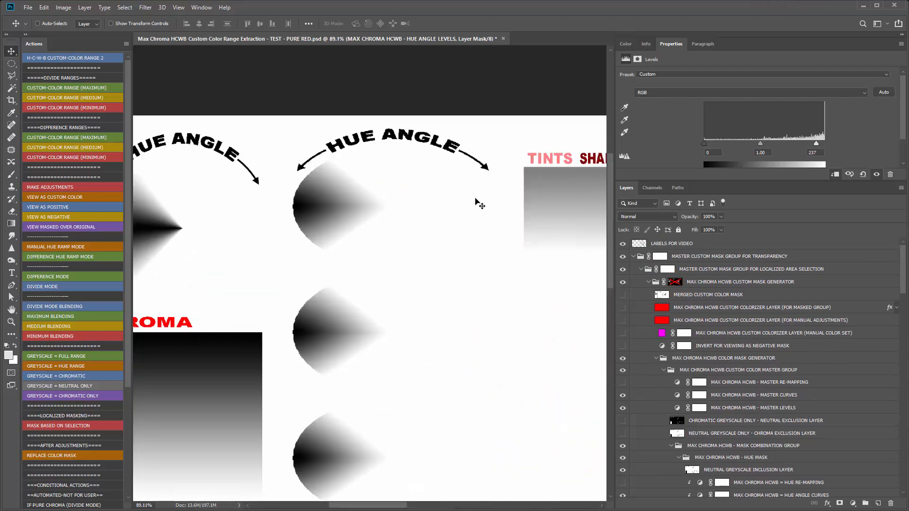
pyautogui.moveTo(815, 146)
pyautogui.mouseDown()
pyautogui.moveTo(732, 146)
pyautogui.moveTo(828, 143)
pyautogui.mouseUp()
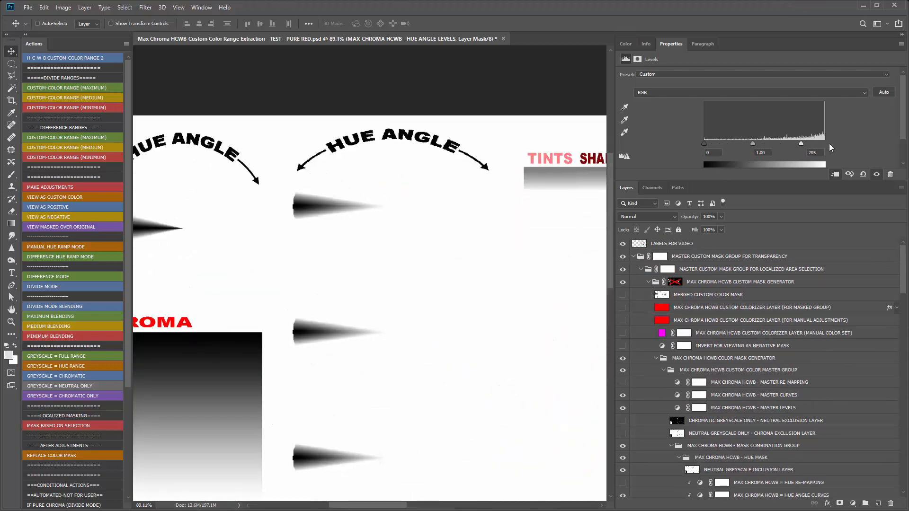
# Step: Set the Hue of the MANUAL HUE-ANGLE SELECTOR layer to +97 to target the violet range
pyautogui.scroll(-6, 789, 388)
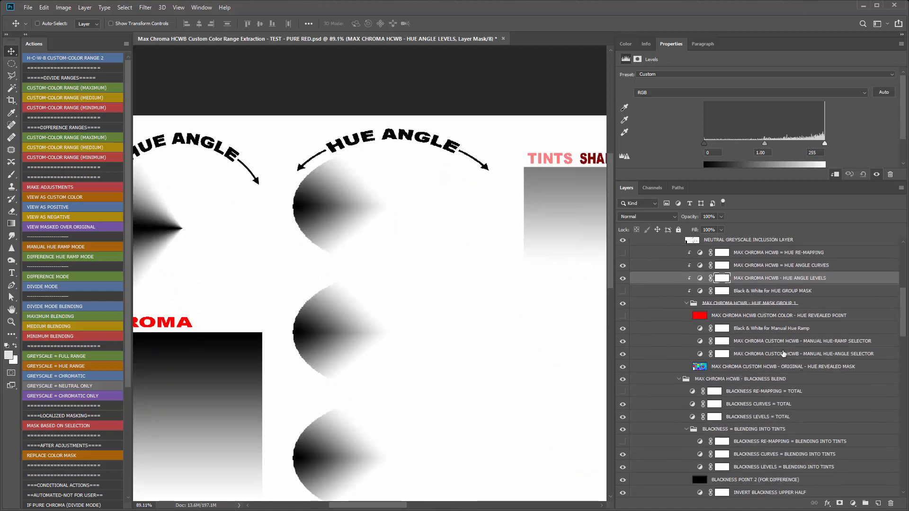
pyautogui.click(784, 353)
pyautogui.scroll(-4, 422, 274)
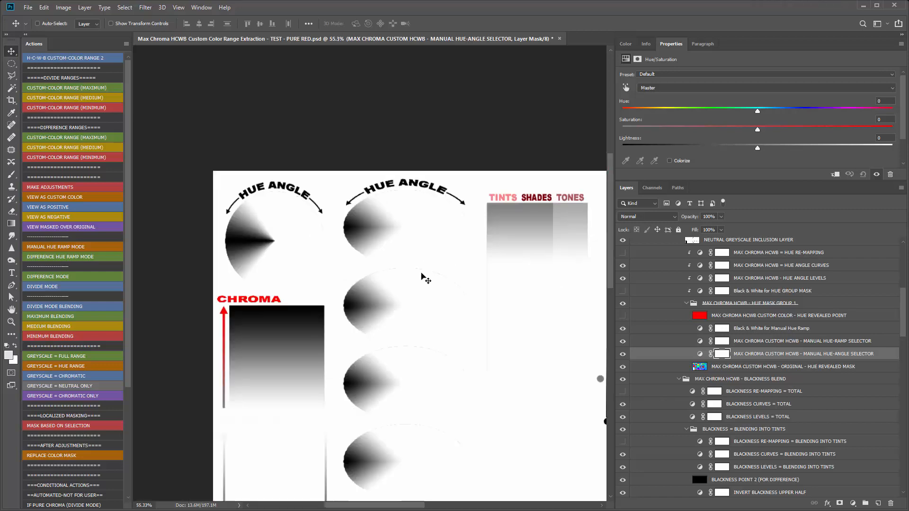
pyautogui.scroll(2, 332, 297)
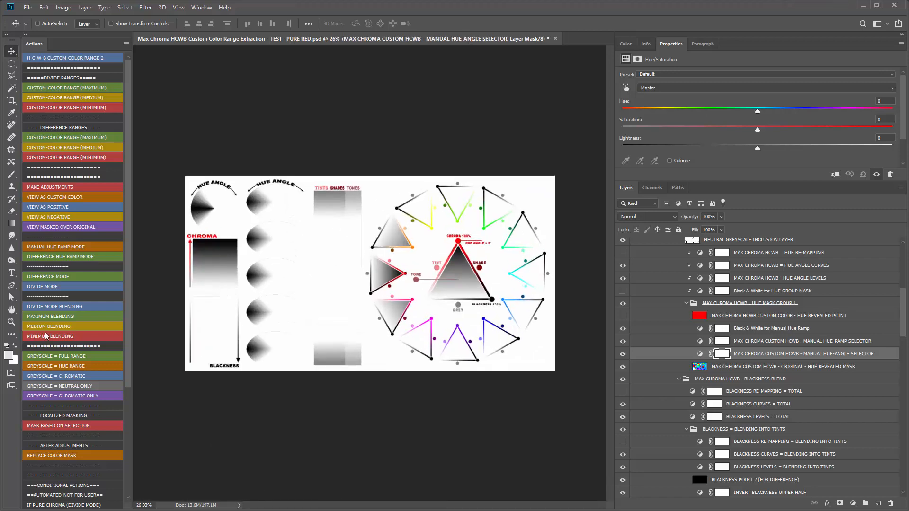
pyautogui.scroll(2, 241, 232)
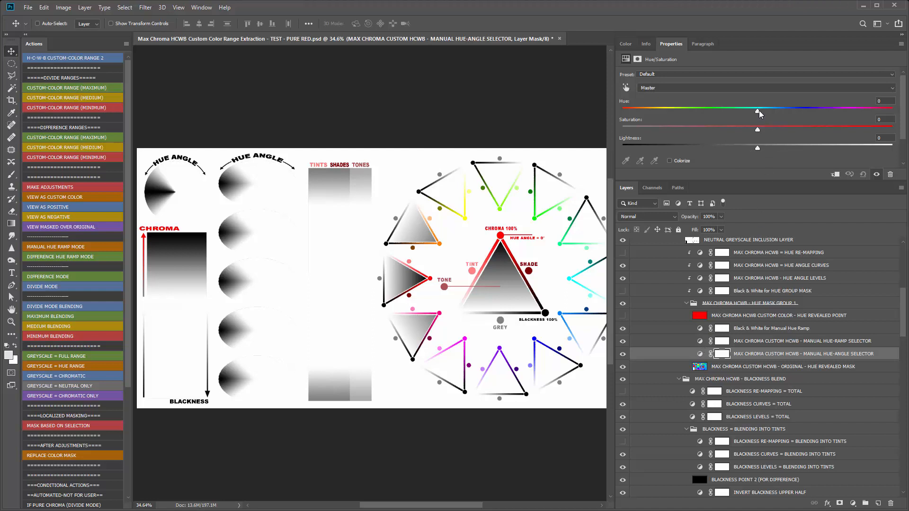
pyautogui.moveTo(759, 110); pyautogui.dragTo(861, 112)
pyautogui.moveTo(847, 111); pyautogui.dragTo(847, 110)
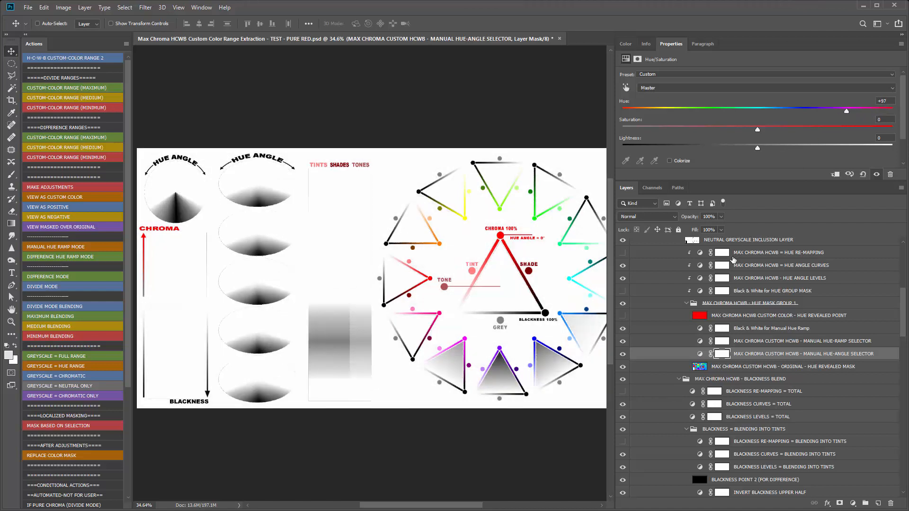
# Step: Check the masked violet triangles, then set the hue-angle selector's Hue back to 0
pyautogui.scroll(4, 514, 374)
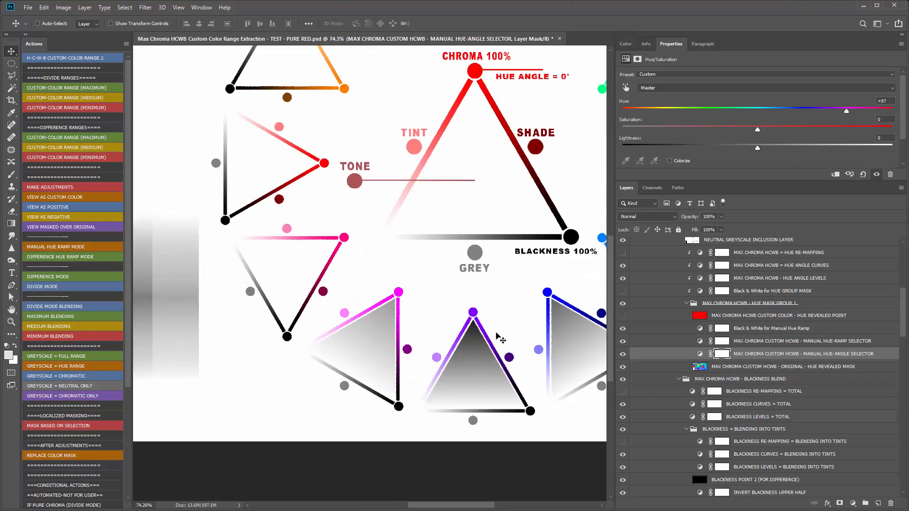
pyautogui.scroll(-4, 262, 256)
pyautogui.scroll(1, 258, 237)
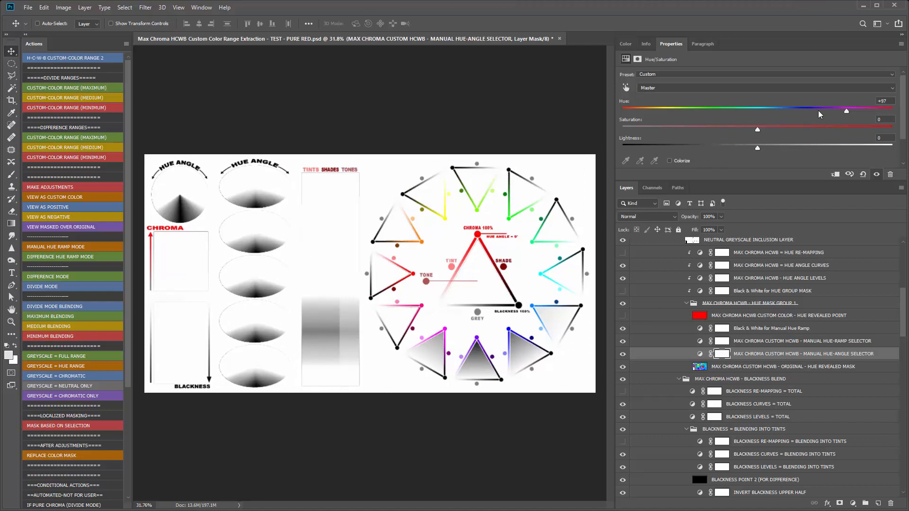
pyautogui.moveTo(818, 110); pyautogui.dragTo(758, 114)
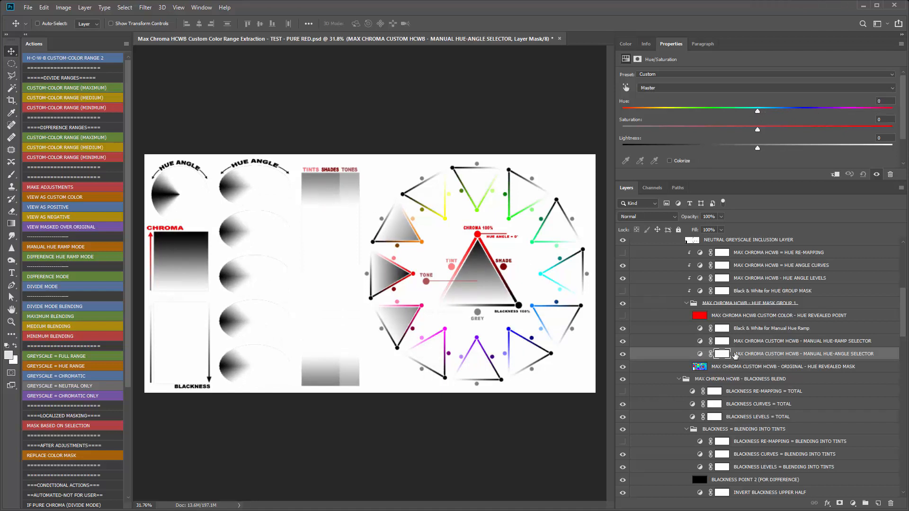
# Step: Extend the Reds range on the MANUAL HUE-RAMP SELECTOR layer so its upper limits are 32° and 128°
pyautogui.click(840, 342)
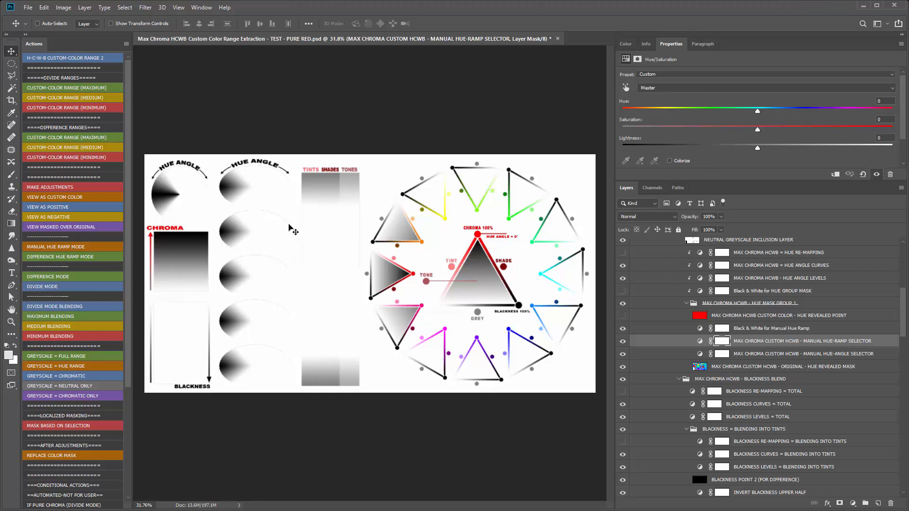
pyautogui.click(662, 88)
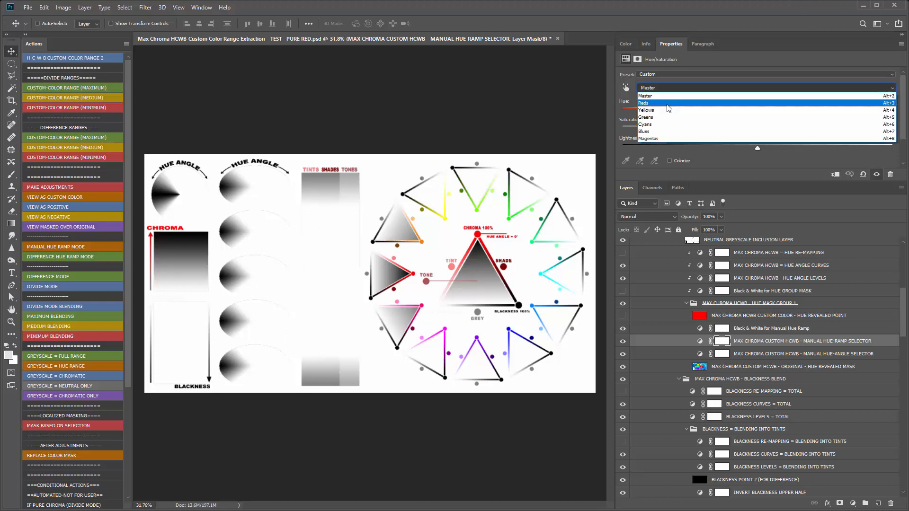
pyautogui.click(650, 104)
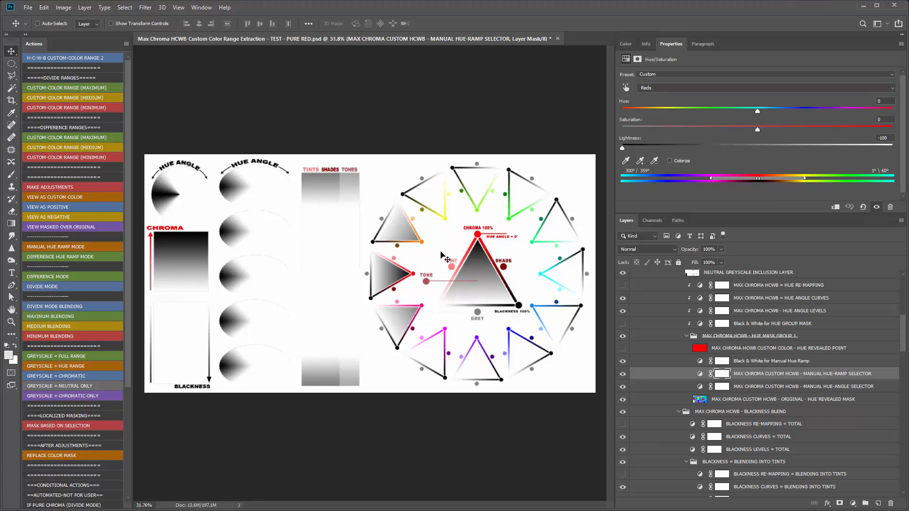
pyautogui.scroll(5, 440, 255)
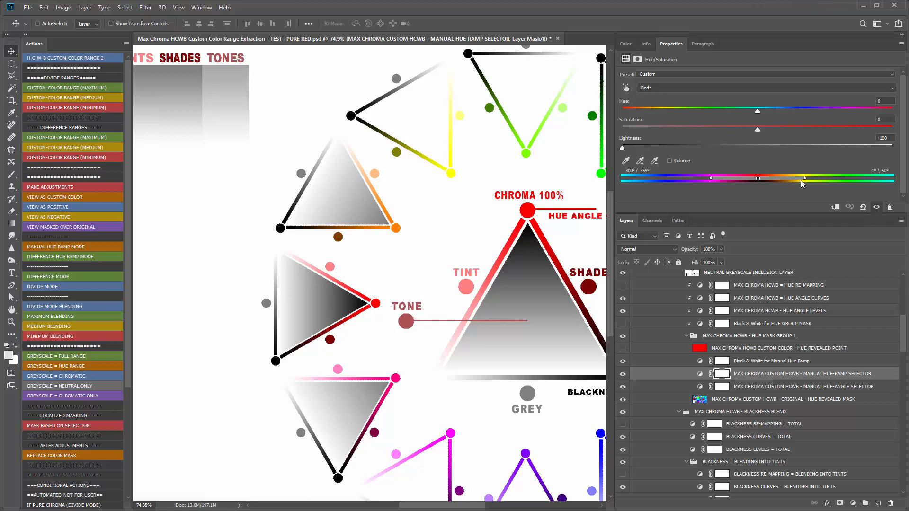
pyautogui.moveTo(760, 178); pyautogui.dragTo(847, 181)
pyautogui.scroll(-8, 489, 135)
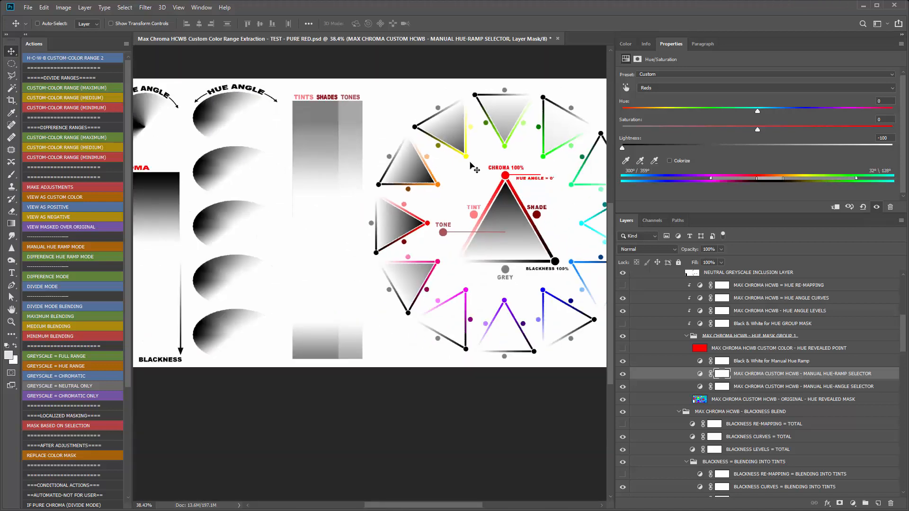
pyautogui.scroll(6, 202, 195)
pyautogui.scroll(5, 169, 213)
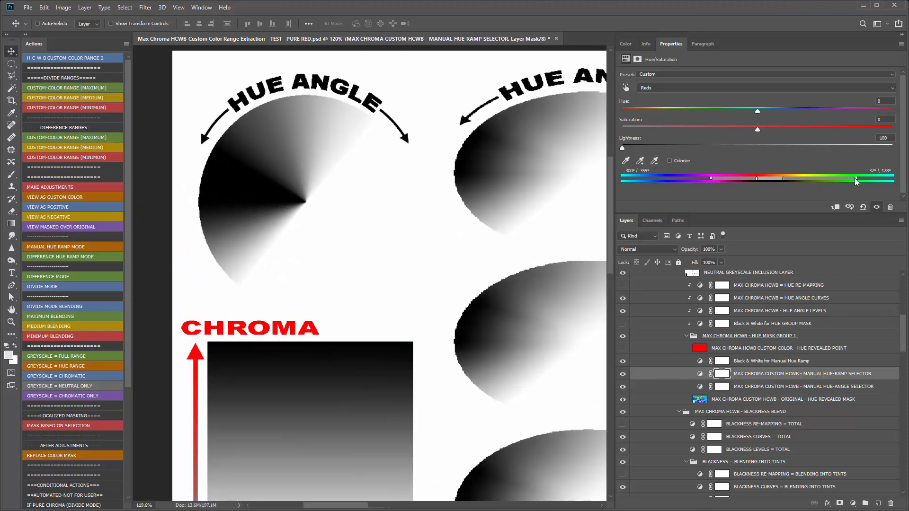
# Step: Narrow the upper limits of the Reds range to 20° and 22°, and widen its lower limits to 180° and 295°
pyautogui.moveTo(855, 178); pyautogui.dragTo(774, 186)
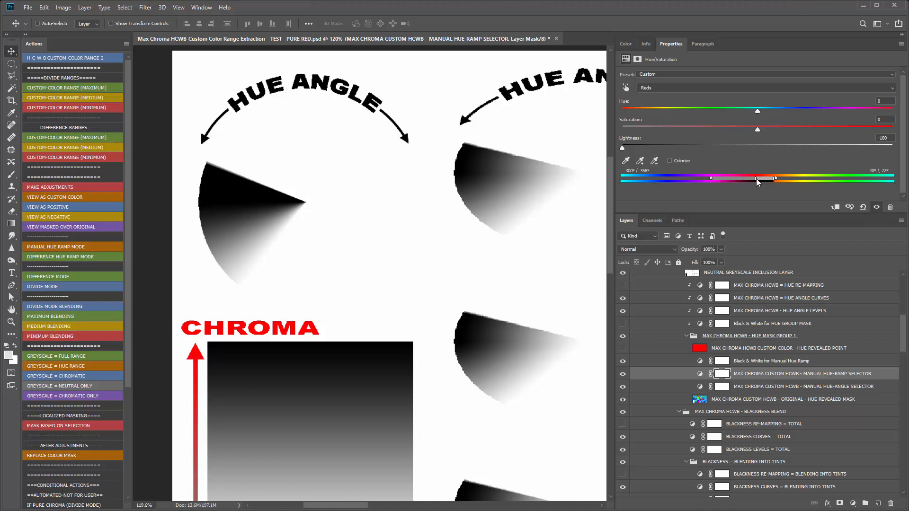
pyautogui.moveTo(756, 179); pyautogui.dragTo(620, 178)
pyautogui.hotkey('ctrl', '0')
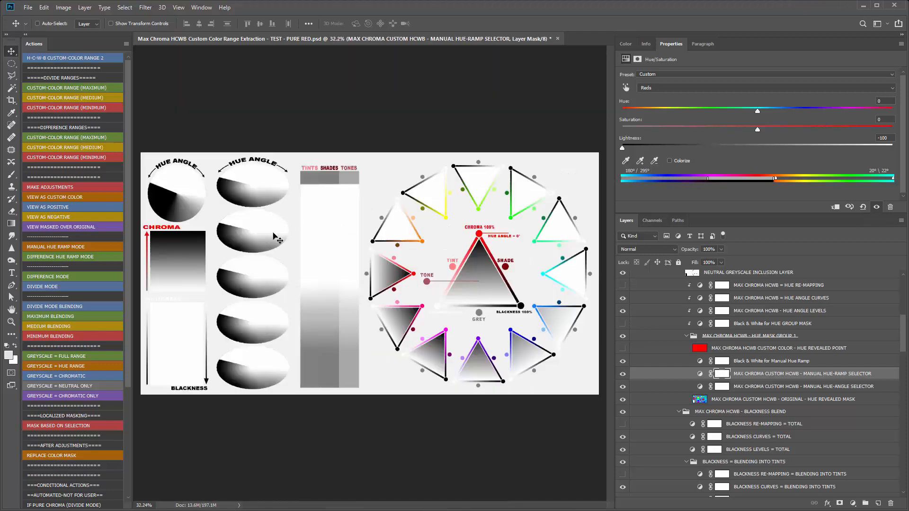
# Step: Examine the asymmetric hue ramp on the chart, then switch the mask back to Difference Hue Ramp Mode
pyautogui.scroll(2, 222, 295)
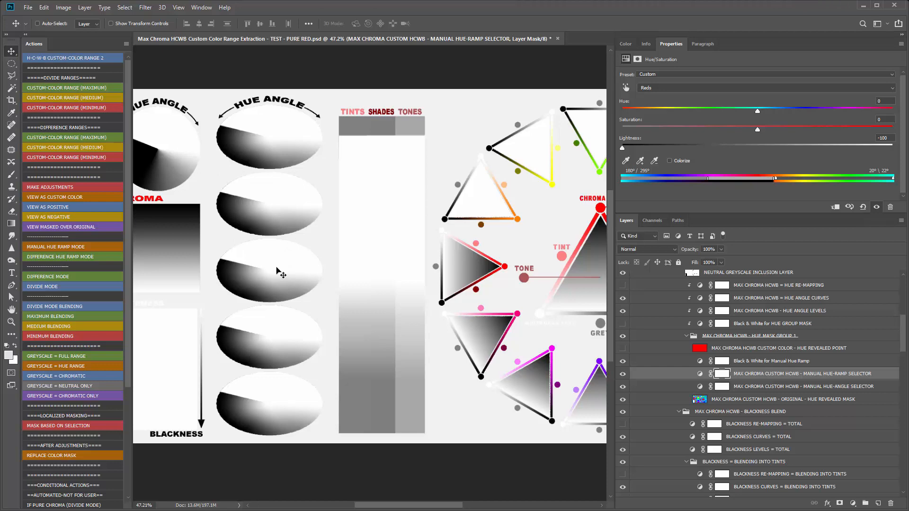
pyautogui.scroll(-1, 192, 247)
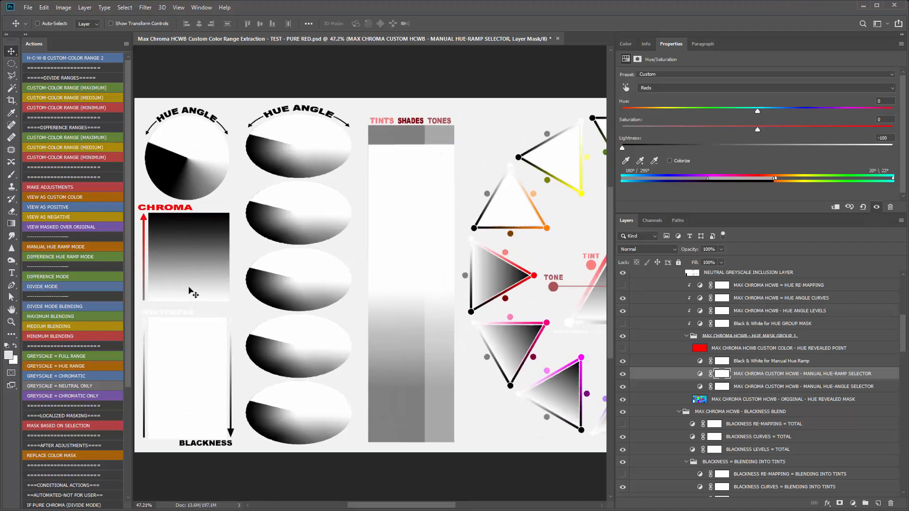
pyautogui.scroll(-1, 192, 291)
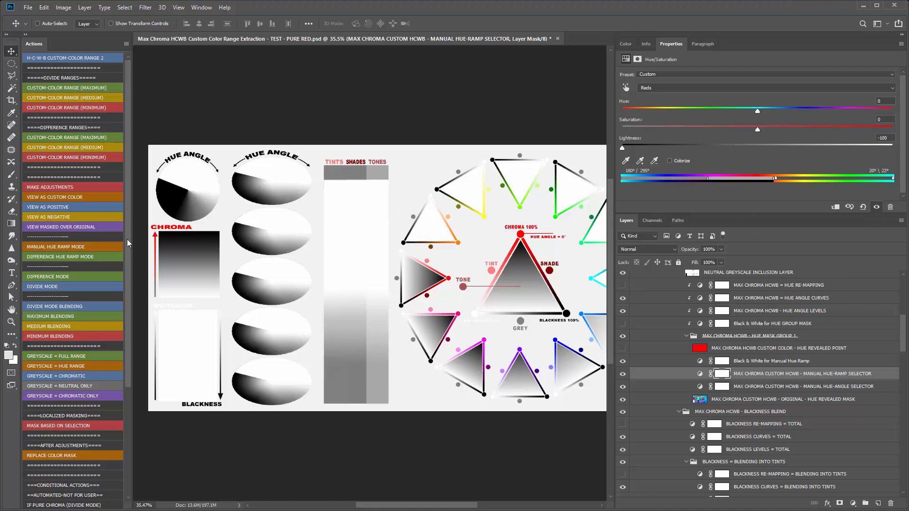
pyautogui.click(66, 257)
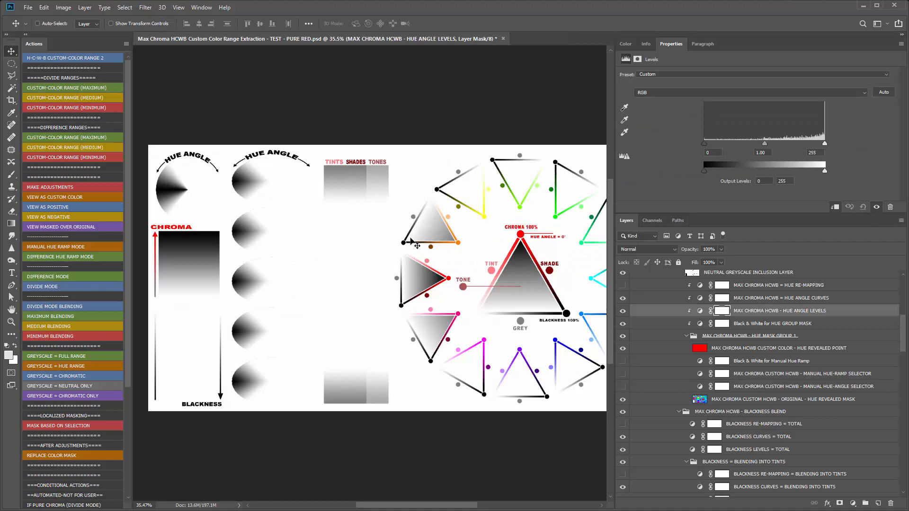
# Step: Switch the mask to Difference Mode and examine its effect on the hue-angle ellipses and the color triangles
pyautogui.scroll(-2, 364, 228)
pyautogui.scroll(1, 322, 236)
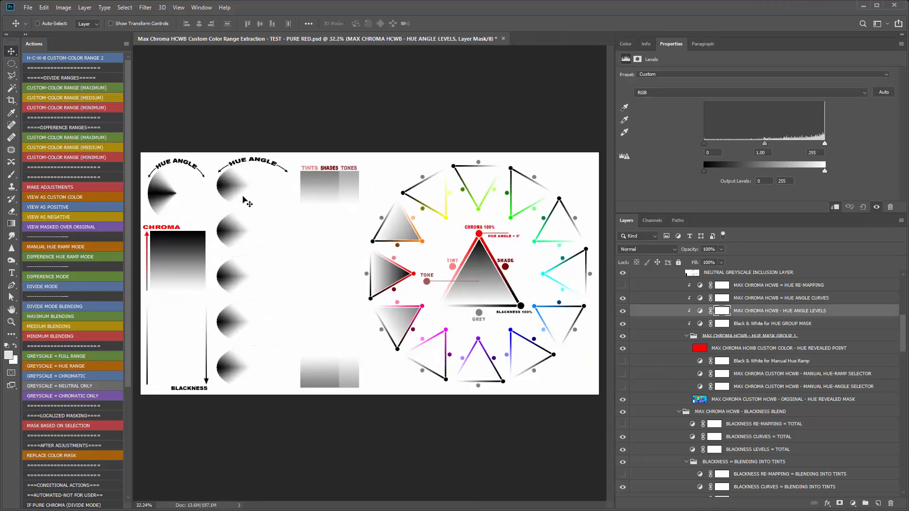
pyautogui.click(69, 276)
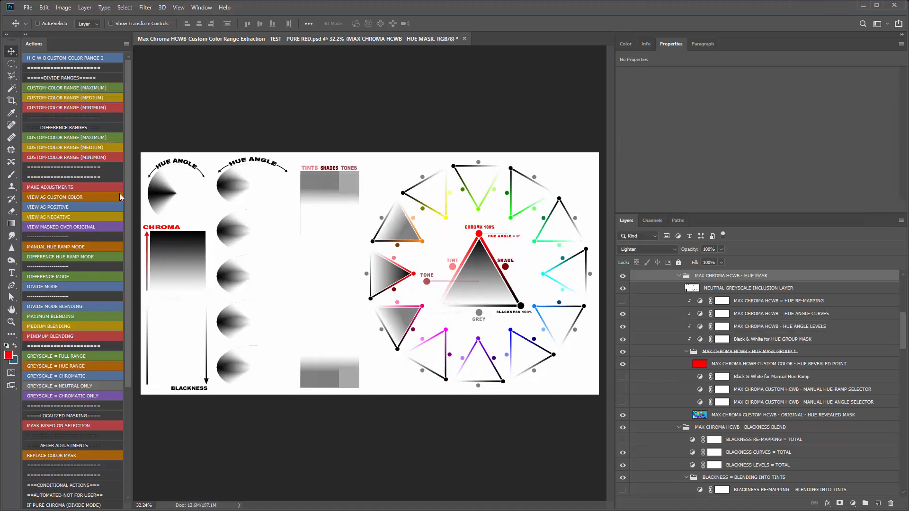
pyautogui.scroll(2, 239, 256)
pyautogui.scroll(3, 255, 308)
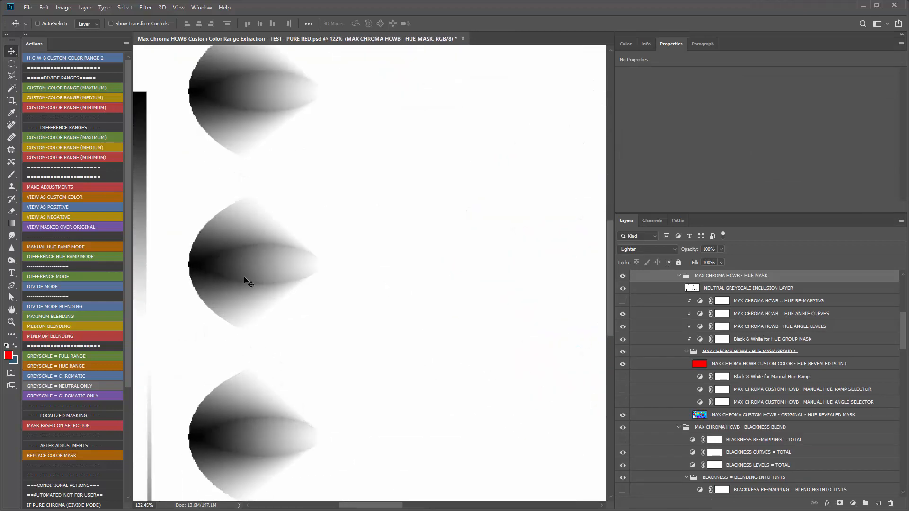
pyautogui.scroll(-4, 274, 280)
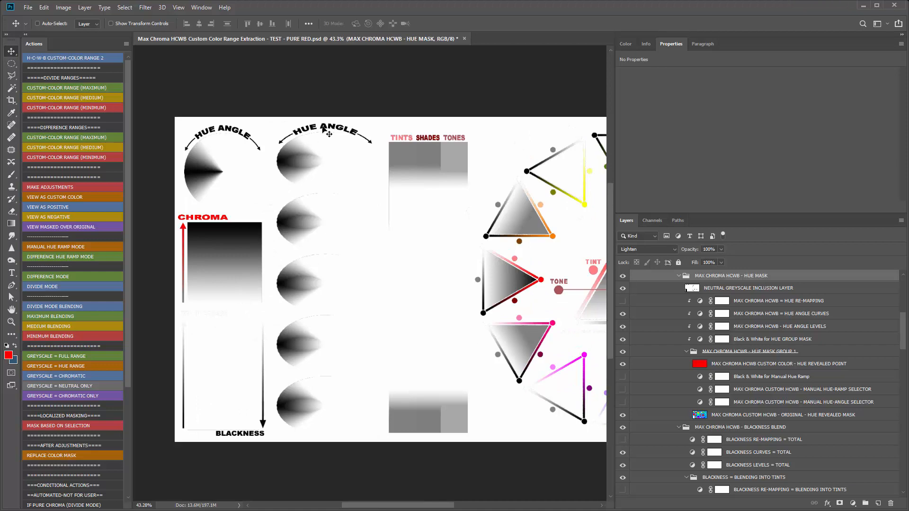
pyautogui.scroll(-3, 395, 218)
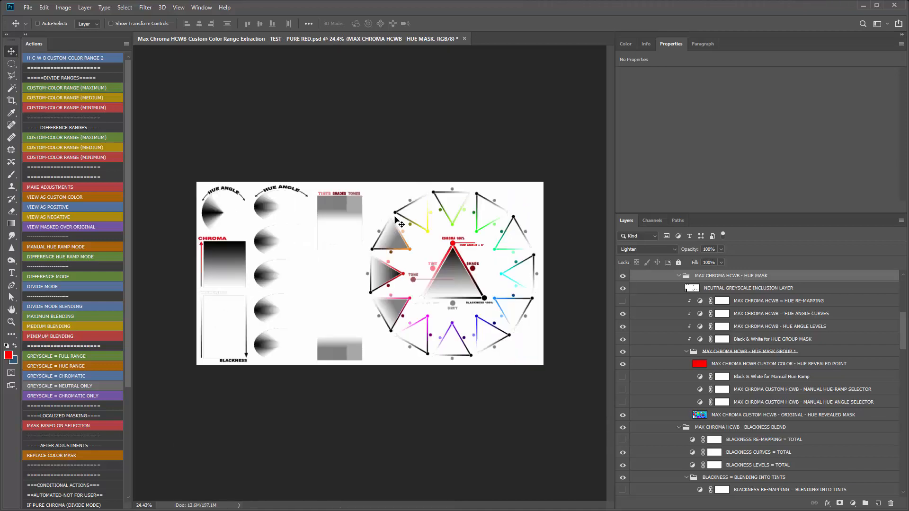
pyautogui.scroll(3, 466, 246)
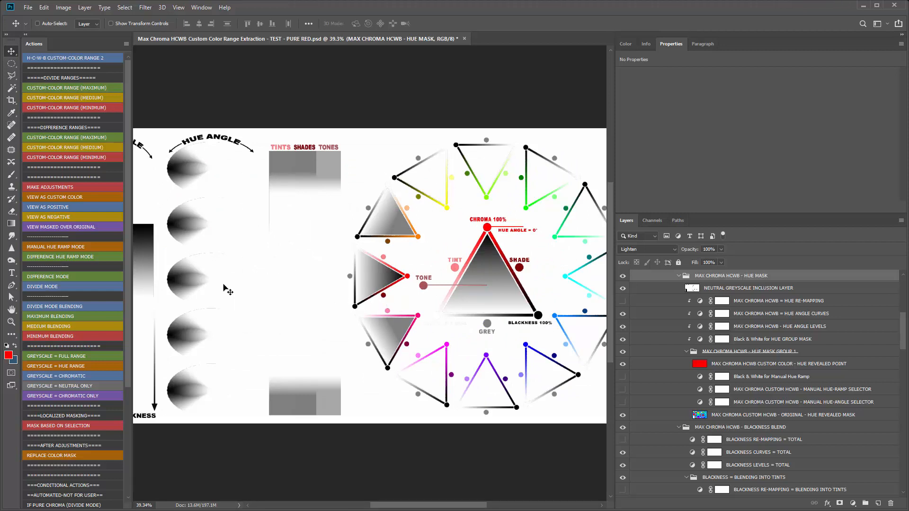
pyautogui.scroll(-3, 286, 292)
pyautogui.scroll(2, 233, 294)
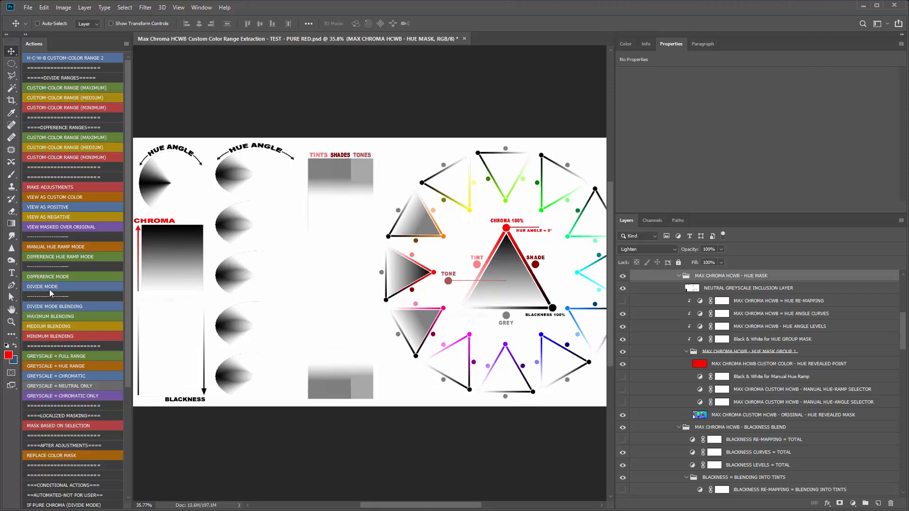
# Step: Apply Divide Mode Blending to the mask, then try the Maximum, Medium and Minimum Blending options in turn
pyautogui.click(68, 311)
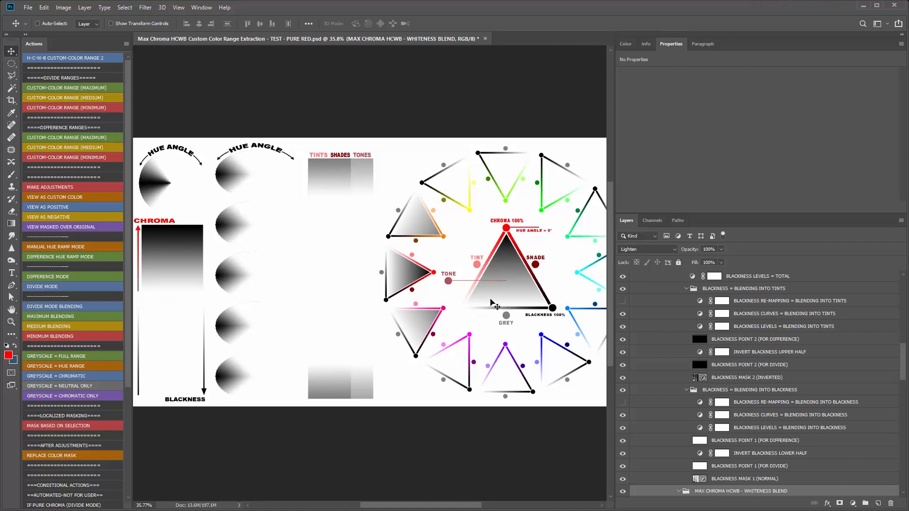
pyautogui.click(61, 317)
pyautogui.click(76, 325)
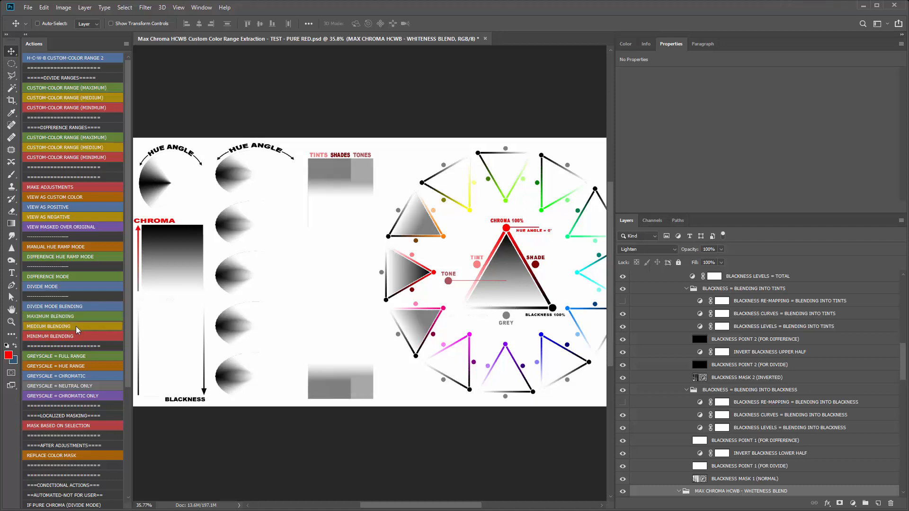
pyautogui.click(74, 337)
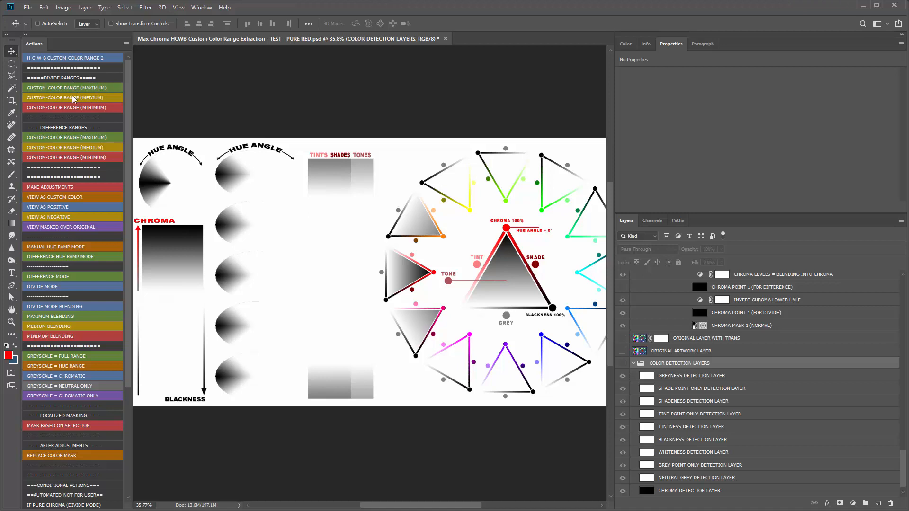
# Step: Set the mask to Greyscale = Full Range and look through the whiteness and master group layers
pyautogui.click(63, 356)
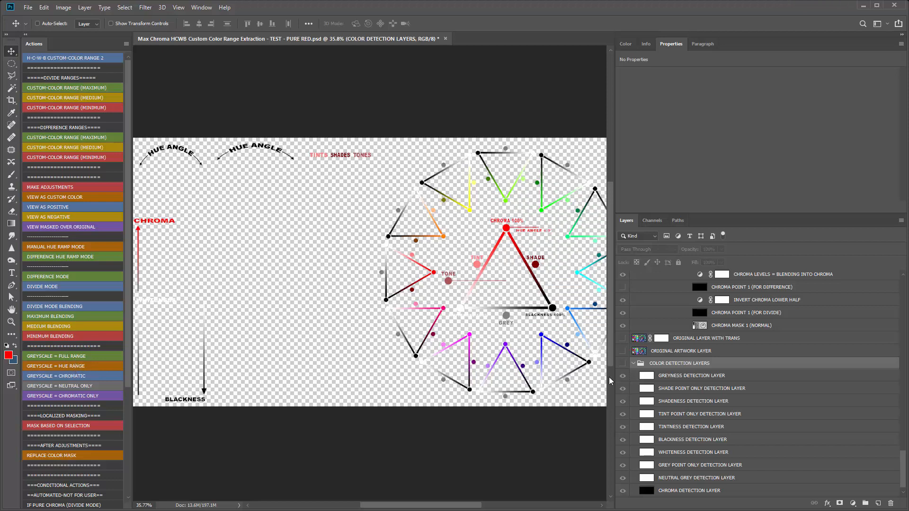
pyautogui.scroll(6, 704, 356)
pyautogui.scroll(8, 703, 355)
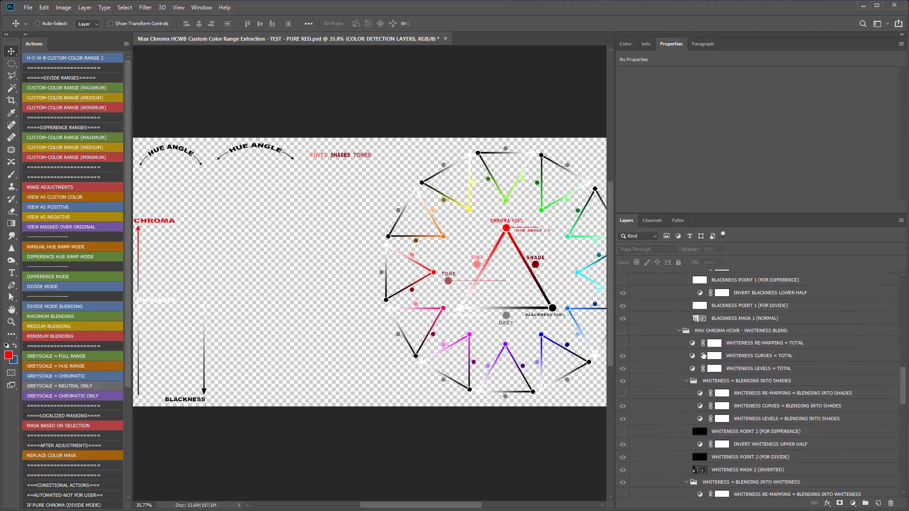
pyautogui.scroll(4, 703, 355)
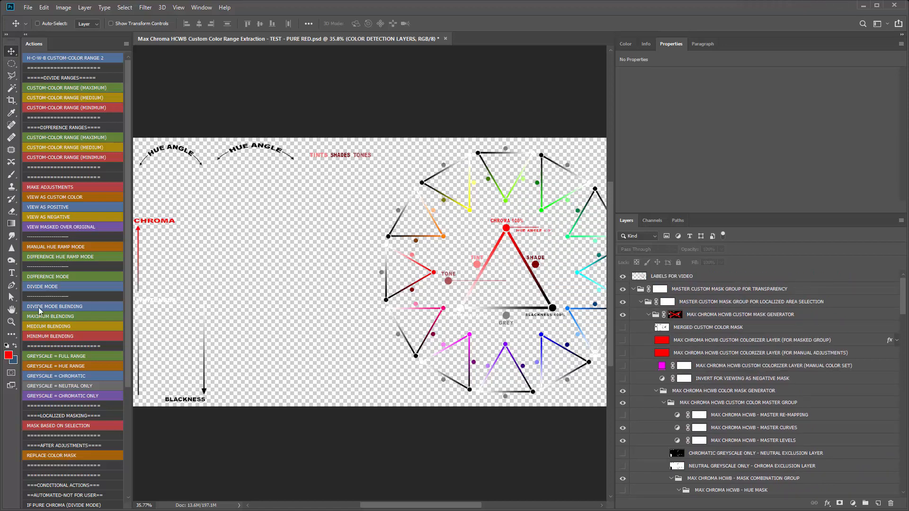
# Step: Compare the greyscale Hue Range, Chromatic, Neutral Only and Chromatic Only modes, then return the mask to Hue Range
pyautogui.click(68, 366)
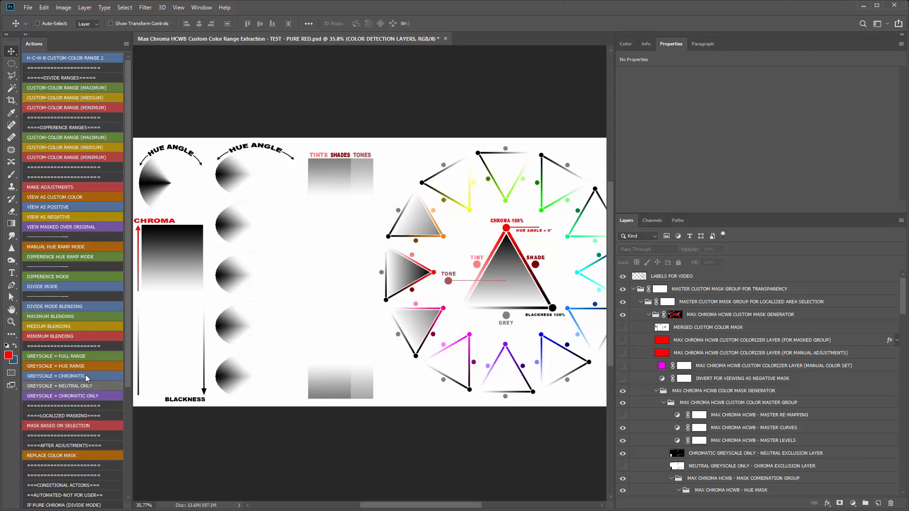
pyautogui.click(87, 377)
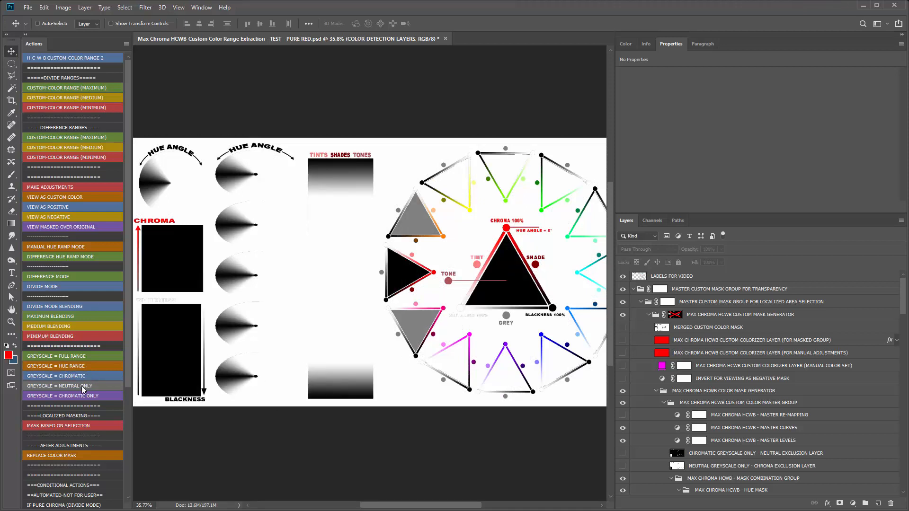
pyautogui.click(83, 387)
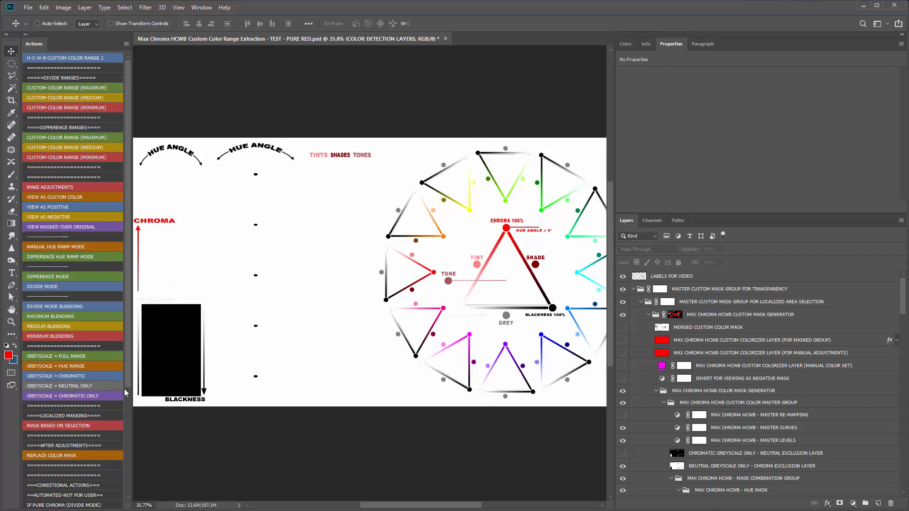
pyautogui.click(79, 397)
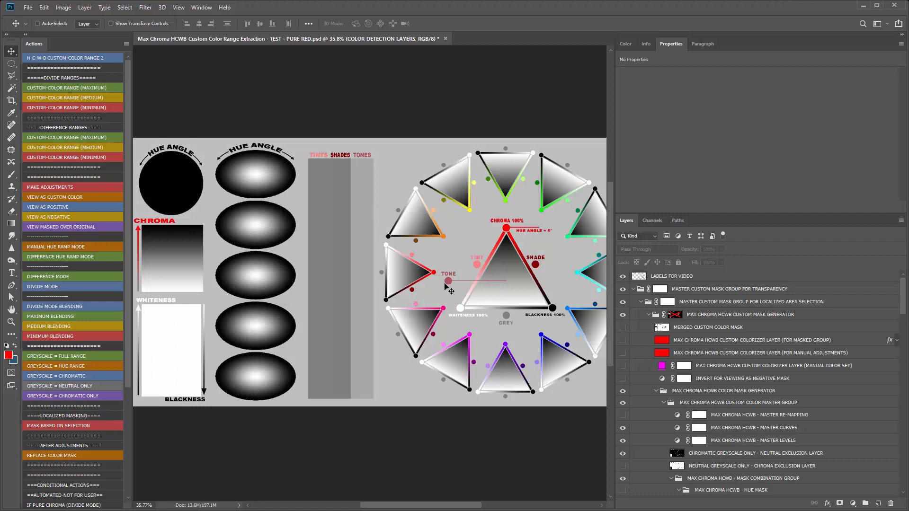
pyautogui.click(69, 367)
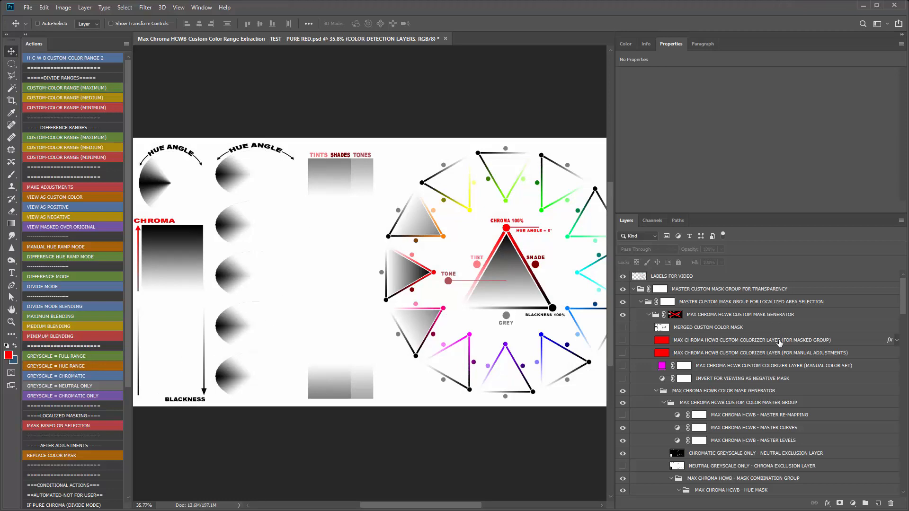
# Step: Hide the LABELS FOR VIDEO layer and look through the color detection layers at the end of the stack
pyautogui.scroll(-7, 712, 326)
pyautogui.scroll(7, 714, 326)
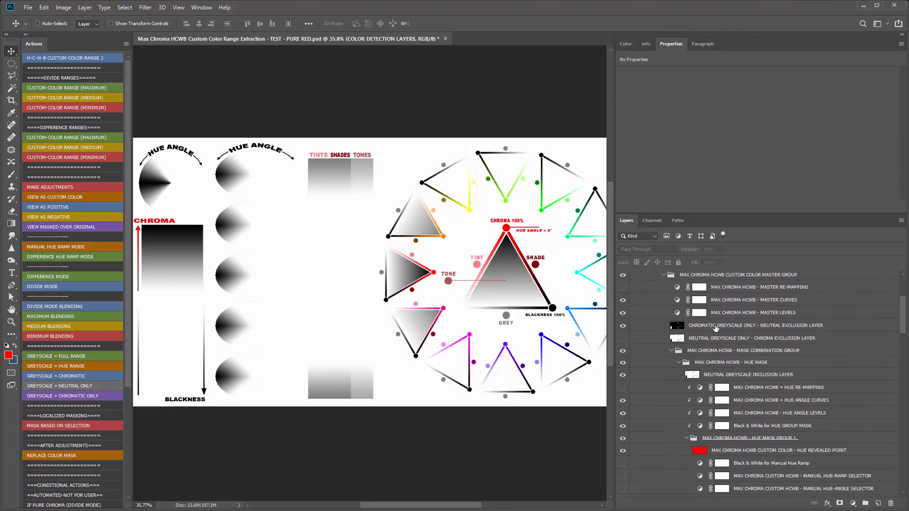
pyautogui.click(623, 276)
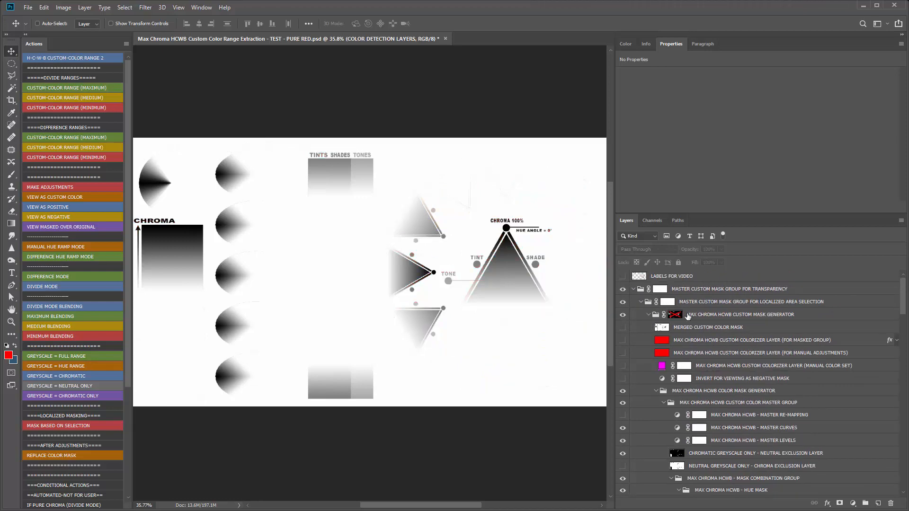
pyautogui.moveTo(902, 295); pyautogui.dragTo(904, 476)
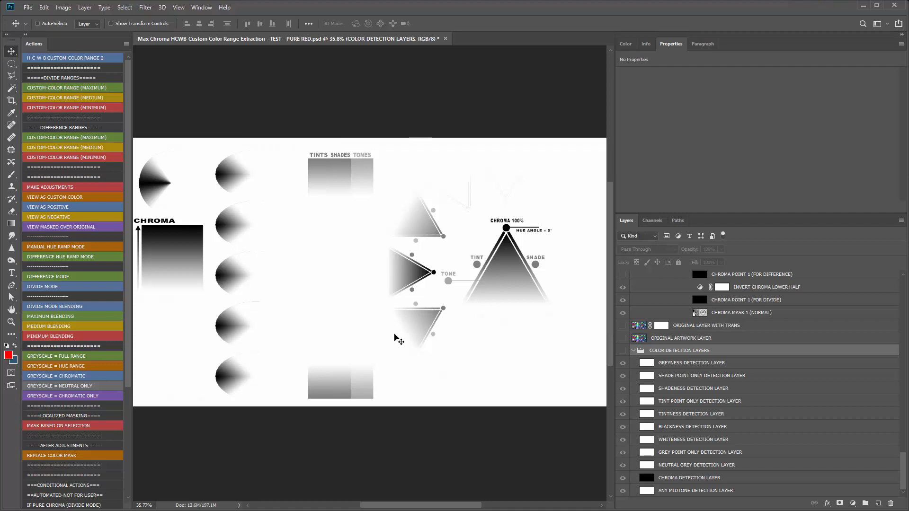
pyautogui.scroll(4, 710, 374)
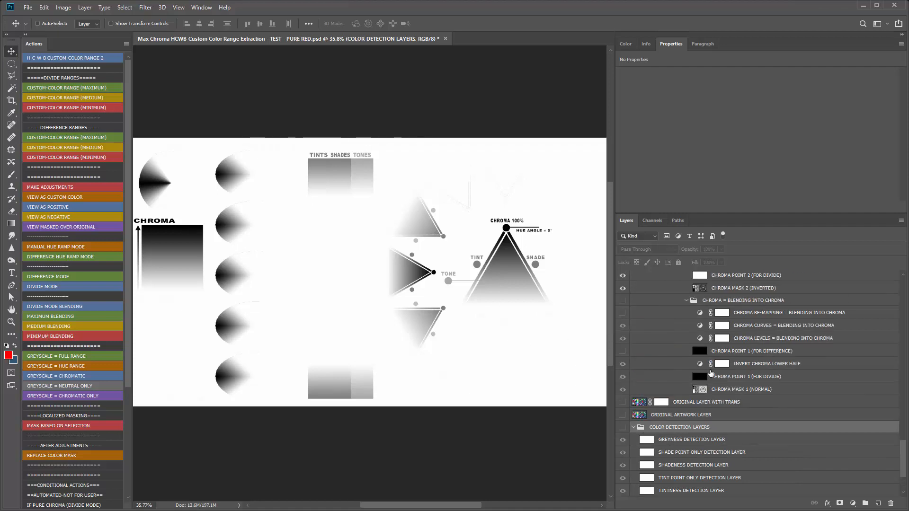
pyautogui.scroll(-2, 702, 417)
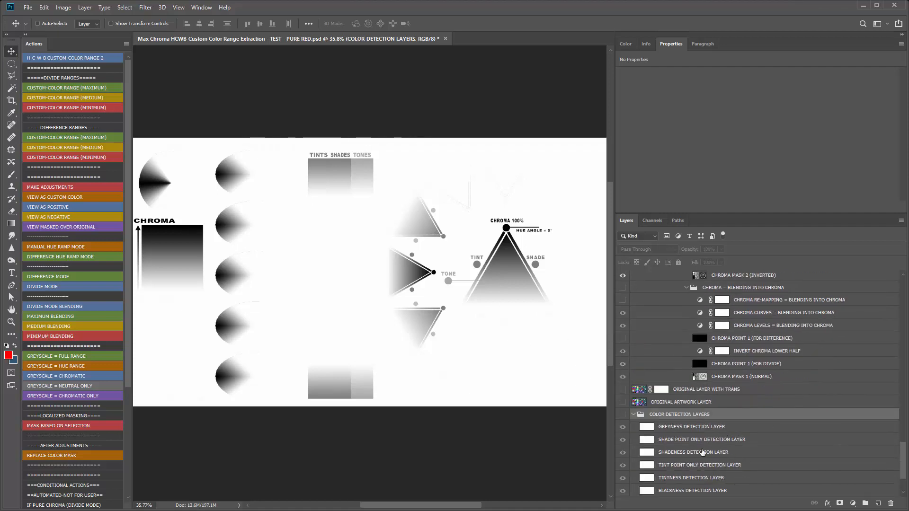
# Step: Inspect the foreground color in the color picker and accept pure red ff0000
pyautogui.moveTo(125, 369); pyautogui.dragTo(152, 378)
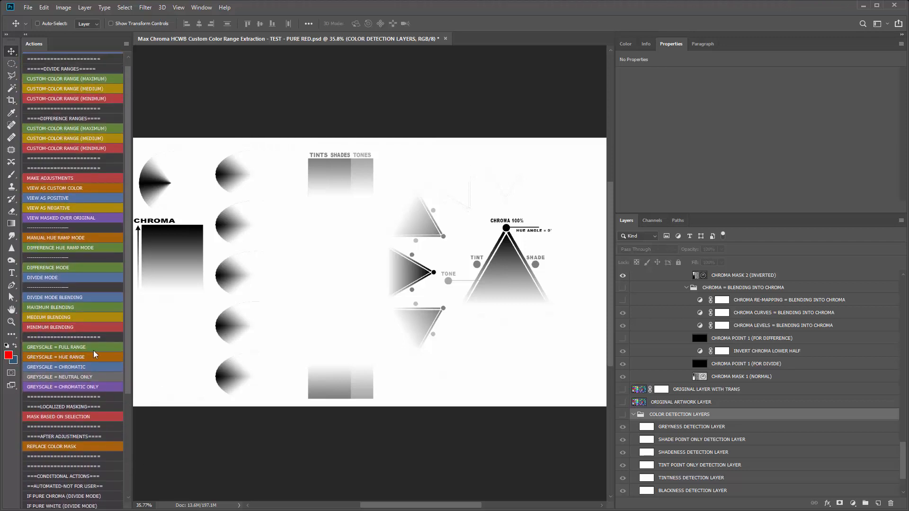
pyautogui.click(9, 355)
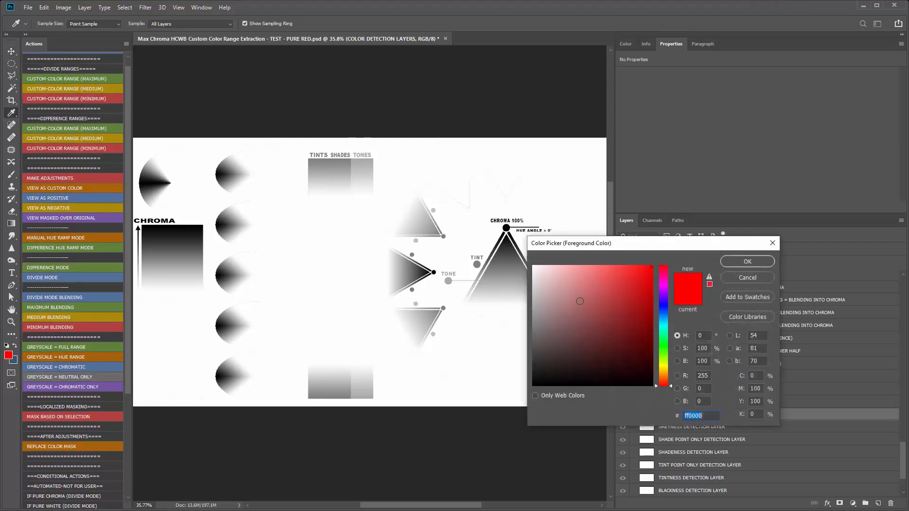
pyautogui.click(747, 262)
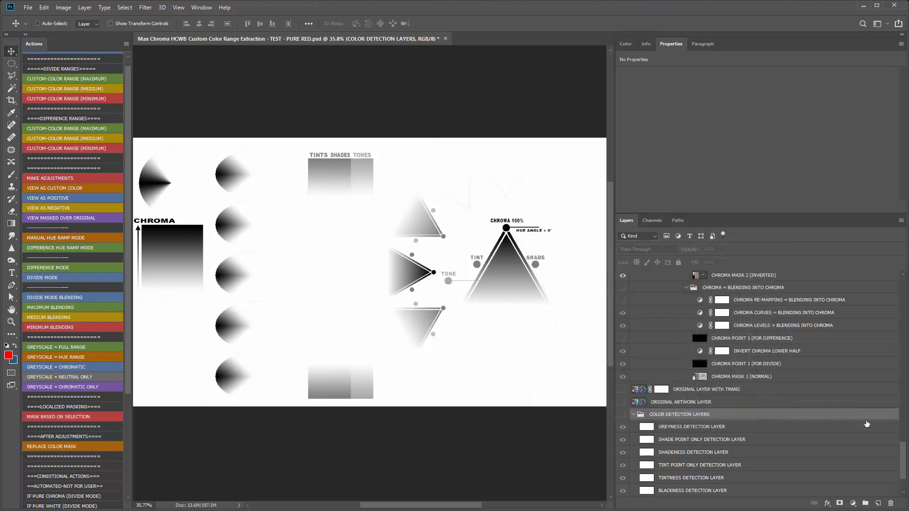
pyautogui.moveTo(904, 462); pyautogui.dragTo(903, 297)
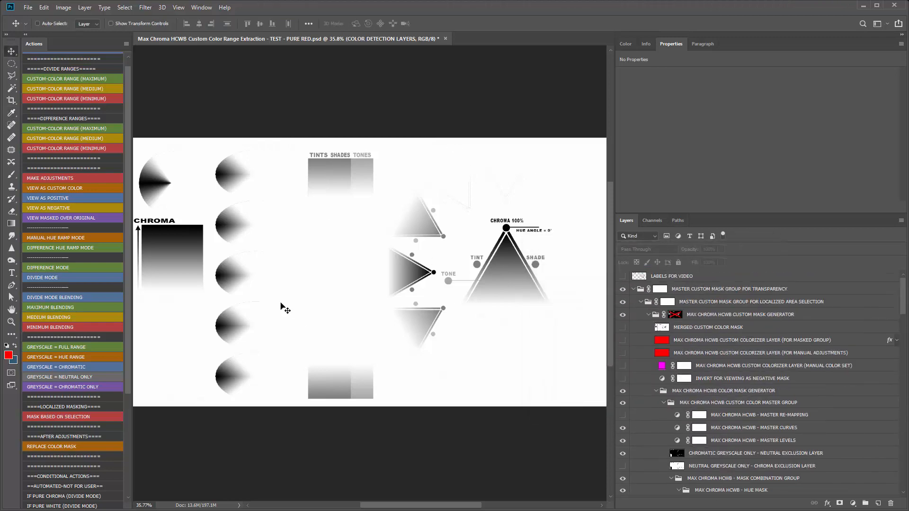
# Step: Set the mask to Greyscale = Full Range, then briefly show and hide the MAX CHROMA HCWB - HUE MASK group
pyautogui.click(52, 347)
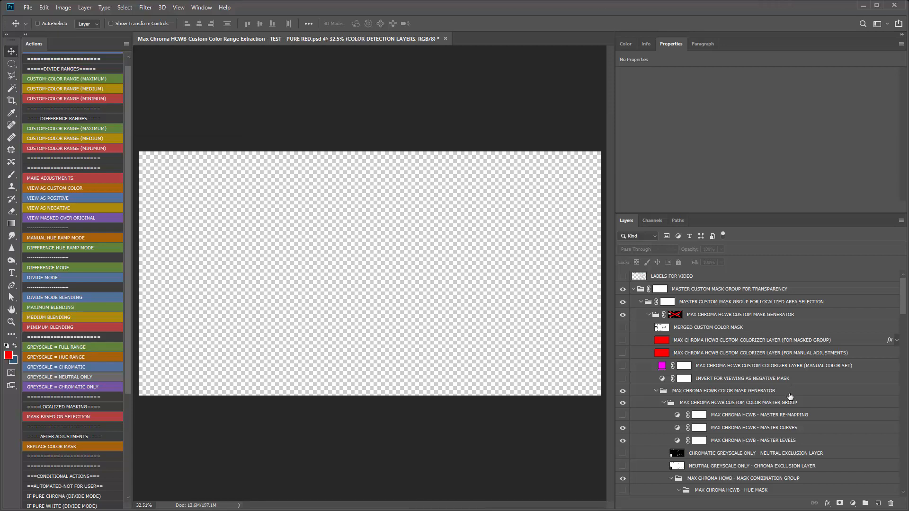
pyautogui.scroll(-3, 789, 400)
pyautogui.scroll(-1, 789, 403)
pyautogui.scroll(-5, 728, 390)
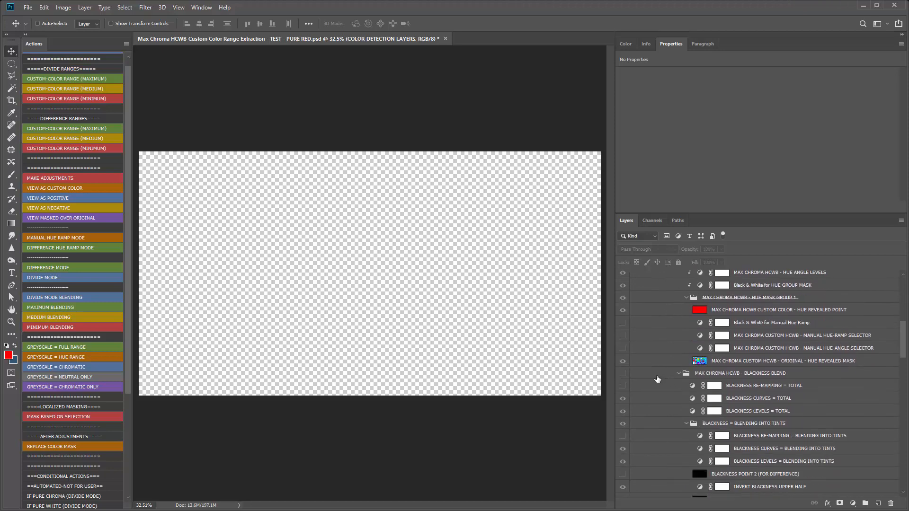
pyautogui.scroll(4, 644, 376)
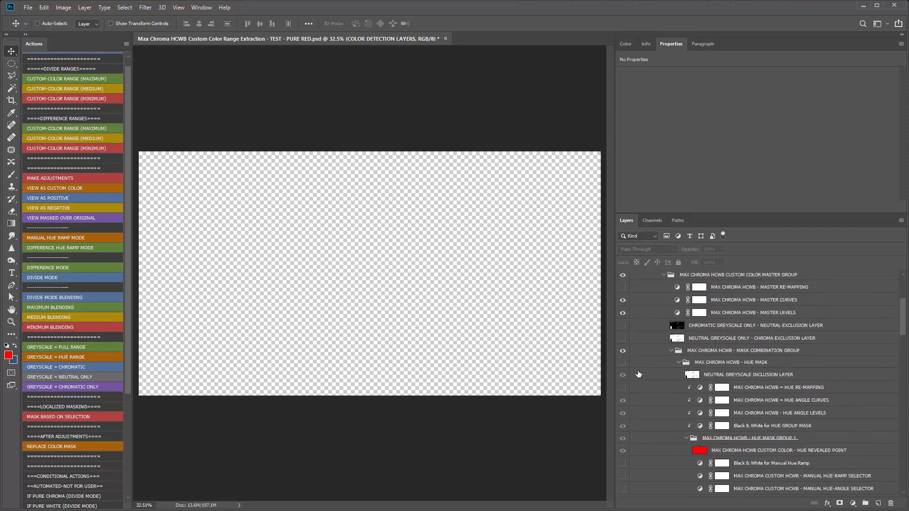
pyautogui.click(623, 363)
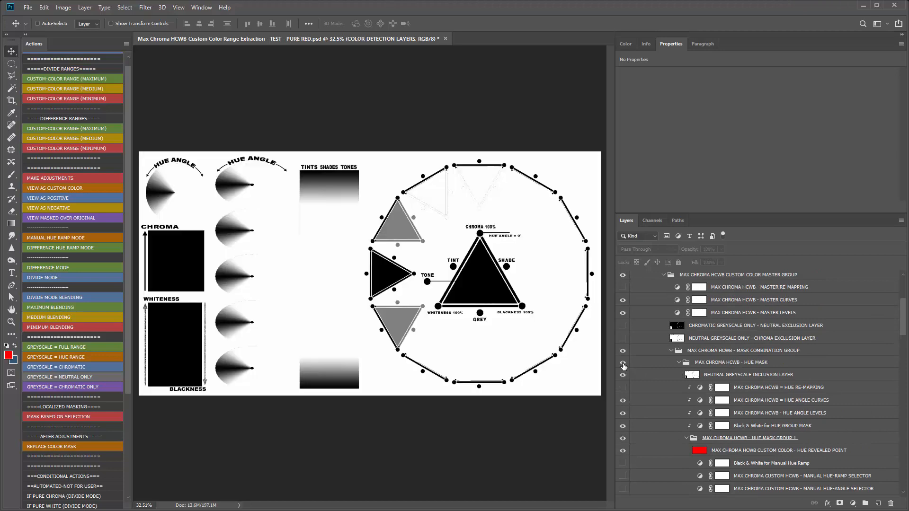
pyautogui.click(623, 363)
# Step: Show the MAX CHROMA HCWB - BLACKNESS BLEND group together with its BLACKNESS RE-MAPPING = TOTAL layer
pyautogui.scroll(-4, 634, 372)
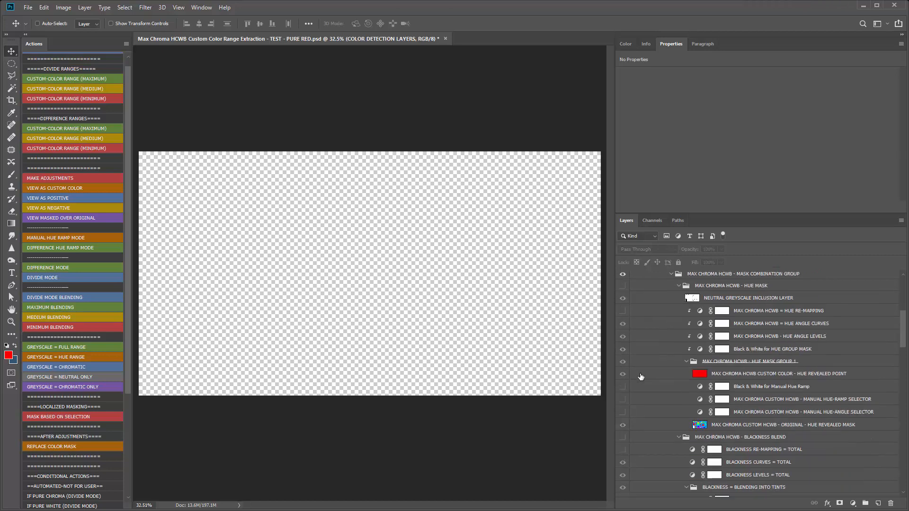
pyautogui.scroll(-2, 639, 376)
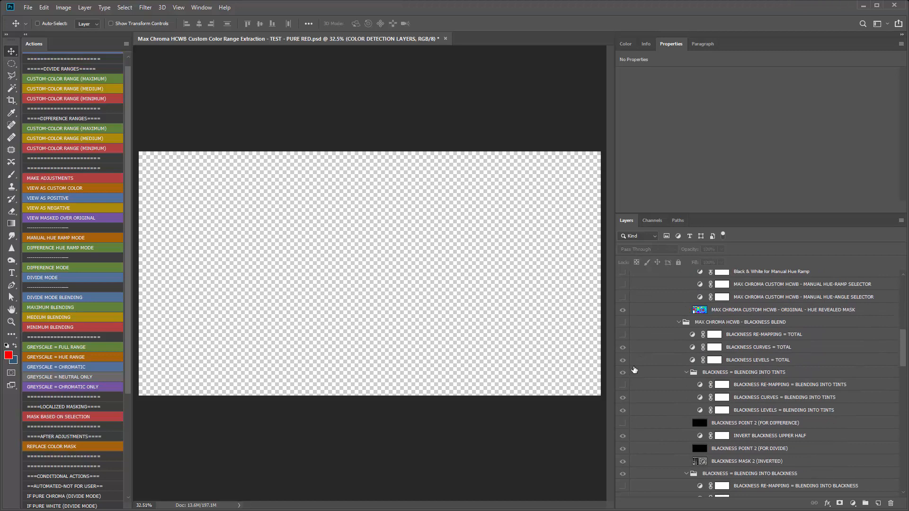
pyautogui.click(623, 323)
pyautogui.click(623, 323)
pyautogui.click(623, 323)
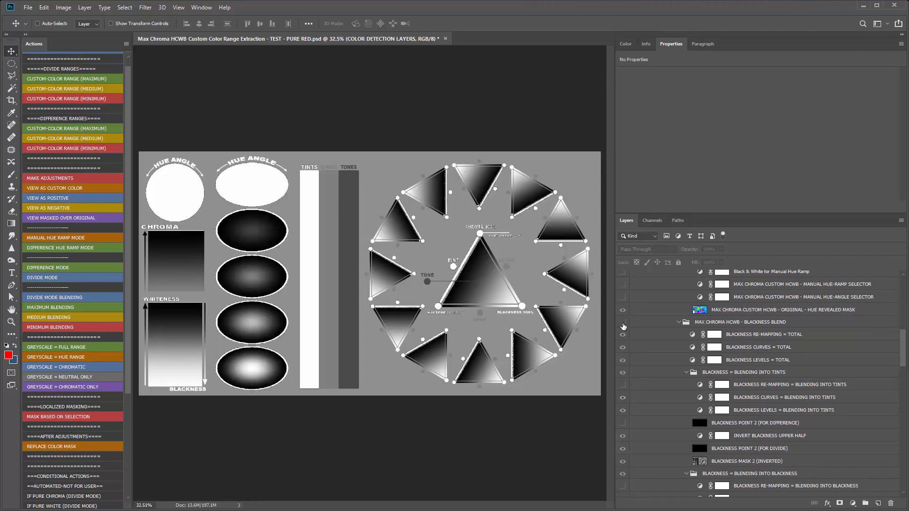
pyautogui.click(623, 323)
pyautogui.click(623, 323)
pyautogui.scroll(-3, 628, 379)
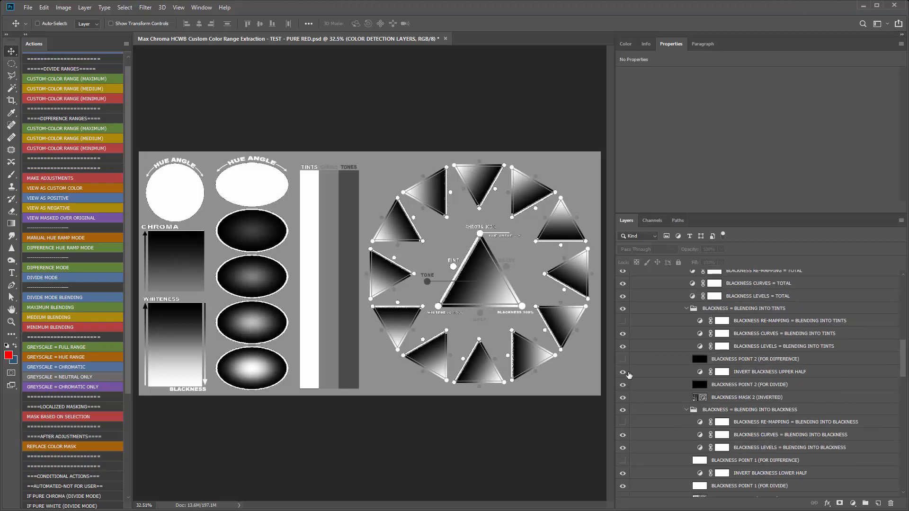
# Step: Show the MAX CHROMA HCWB - WHITENESS BLEND and MAX CHROMA HCWB - CHROMA BLEND groups and look through their layers
pyautogui.scroll(-5, 634, 376)
pyautogui.scroll(-2, 639, 369)
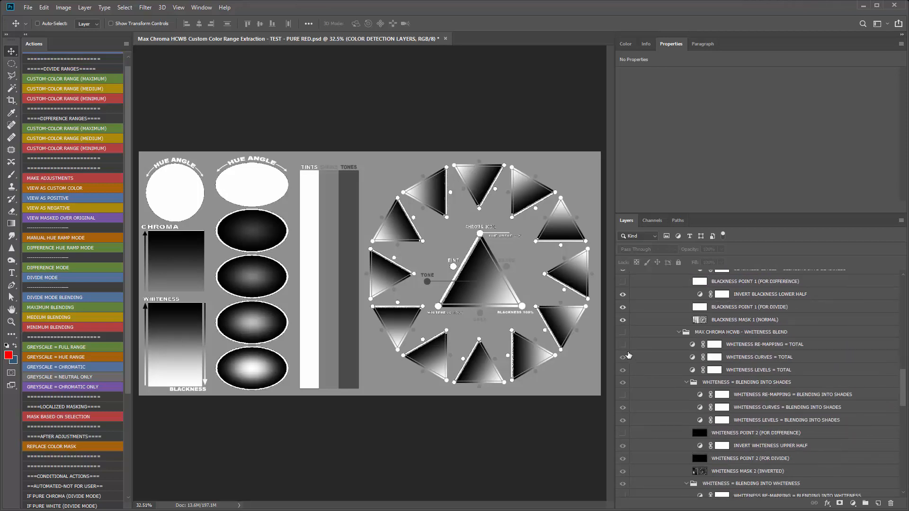
pyautogui.click(623, 333)
pyautogui.scroll(-9, 660, 381)
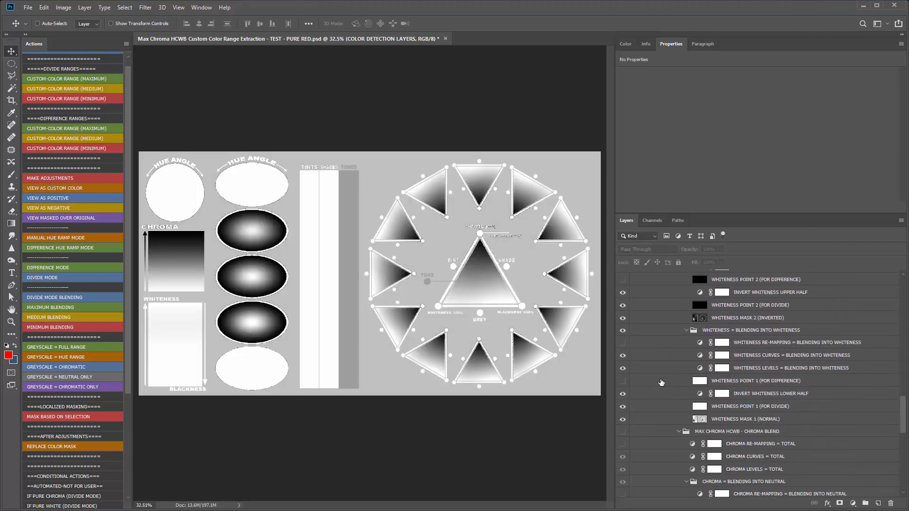
pyautogui.click(623, 355)
pyautogui.scroll(-6, 668, 383)
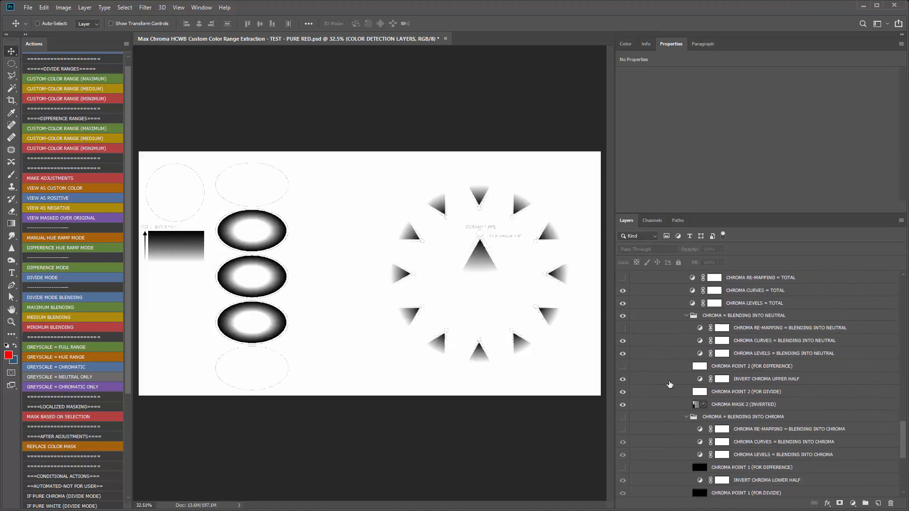
pyautogui.scroll(-2, 669, 383)
pyautogui.scroll(2, 673, 384)
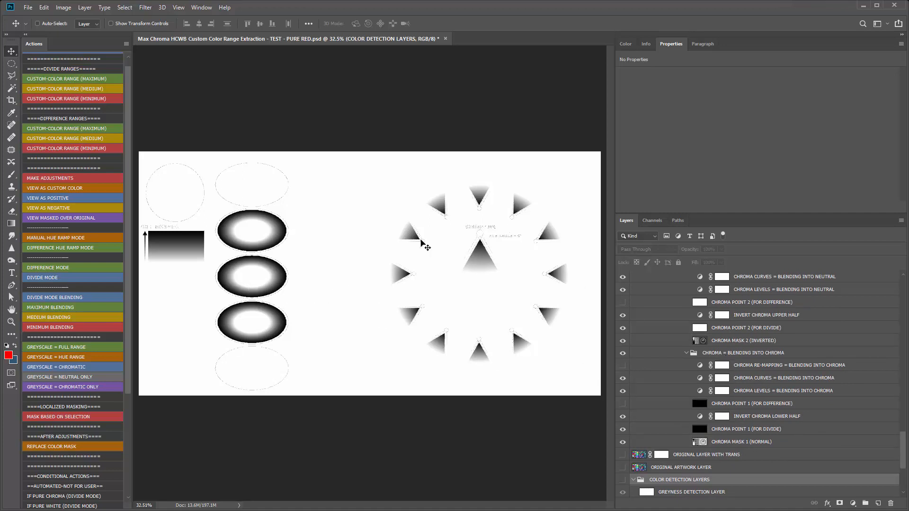
# Step: Set the mask to Greyscale = Full Range, look back through the whiteness layers, and switch the mask to Divide Mode
pyautogui.click(61, 347)
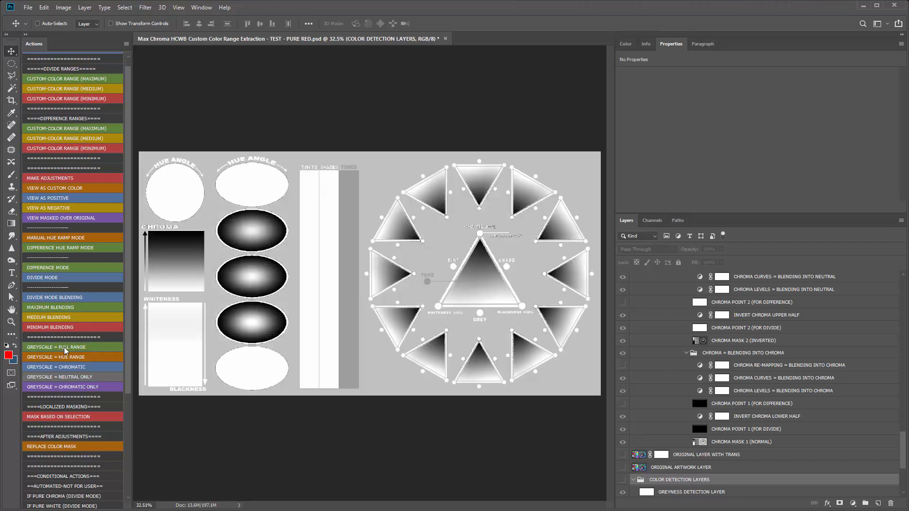
pyautogui.scroll(10, 663, 395)
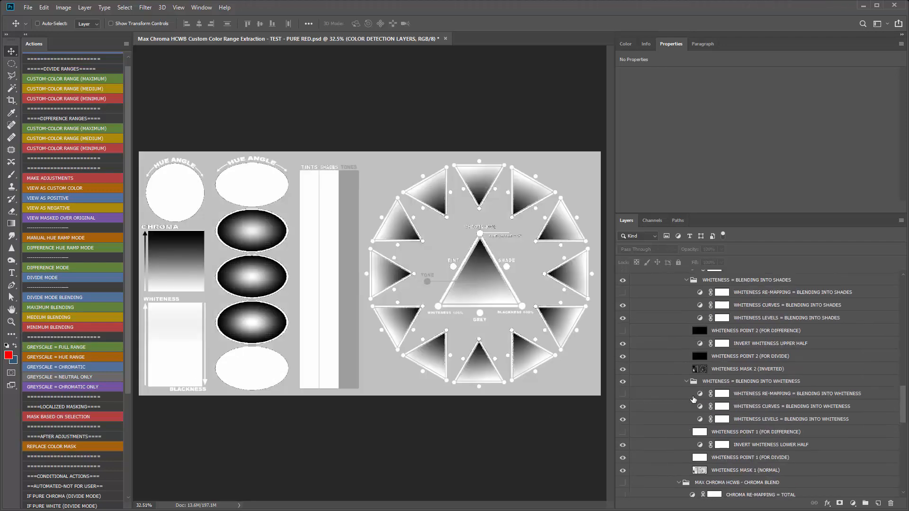
pyautogui.scroll(3, 691, 400)
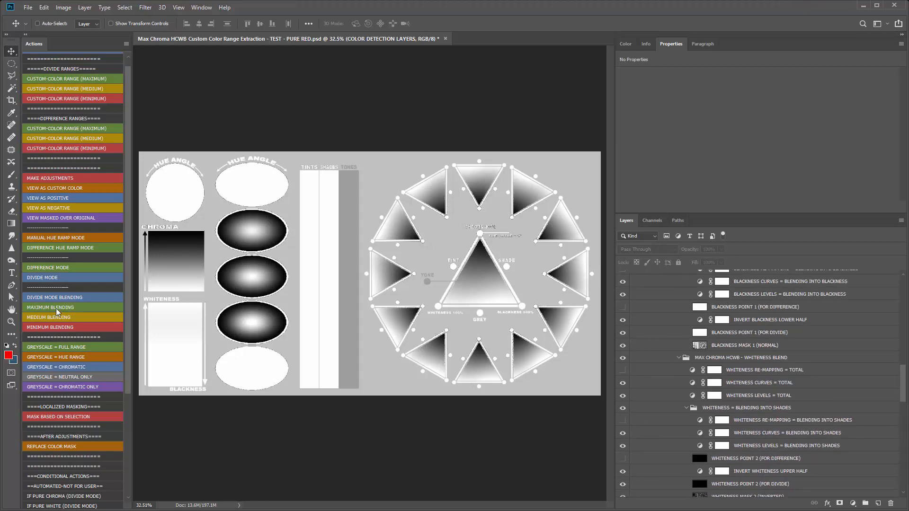
pyautogui.click(51, 280)
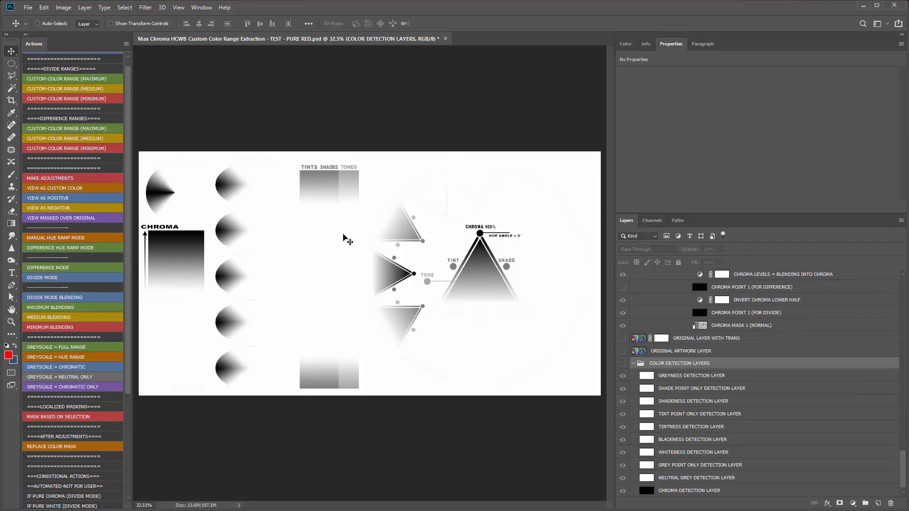
# Step: Set the mask to Greyscale = Chromatic and examine the hue angle ellipses and the chroma and whiteness squares up close
pyautogui.click(73, 366)
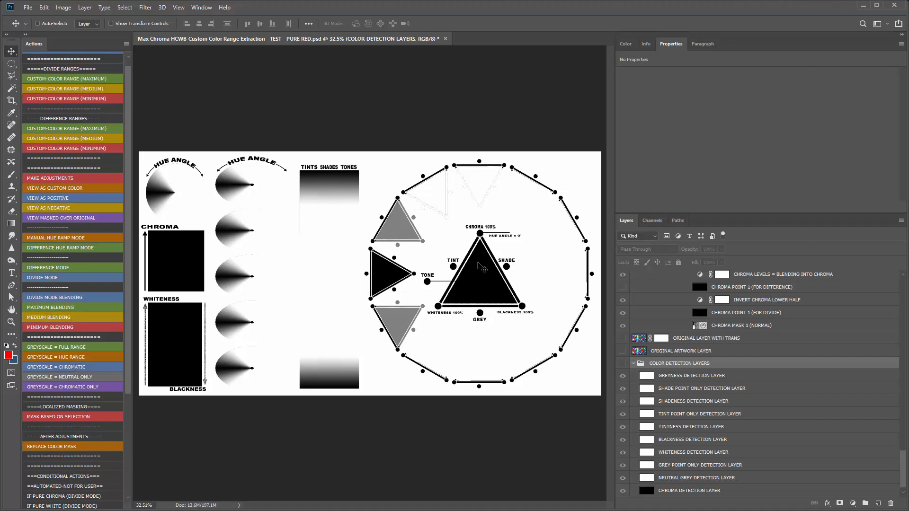
pyautogui.scroll(5, 209, 261)
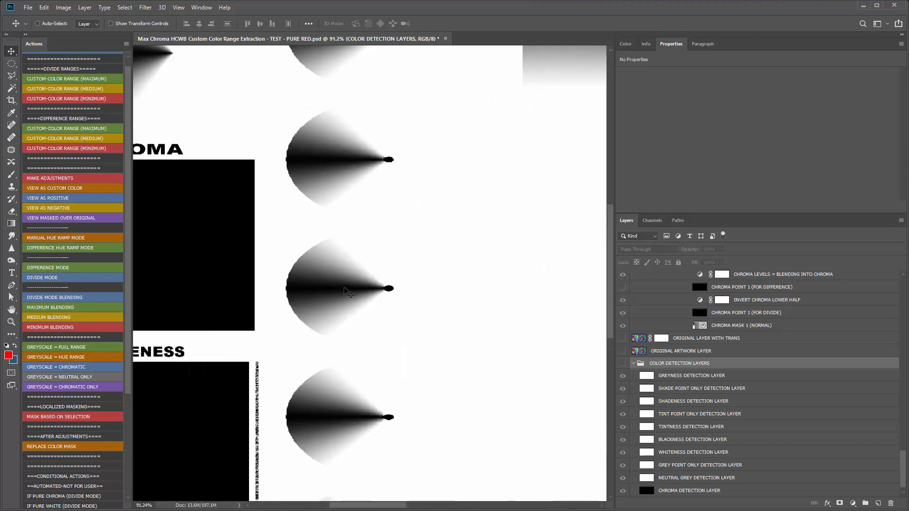
pyautogui.scroll(-4, 344, 287)
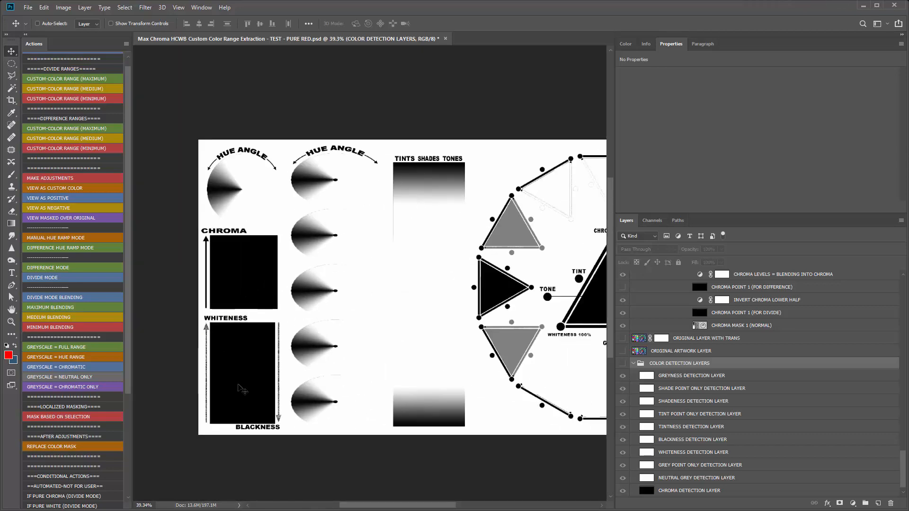
# Step: Set the mask to Greyscale = Neutral Only, then check the foreground color in the color picker and accept ff0000
pyautogui.click(74, 377)
pyautogui.scroll(-2, 313, 305)
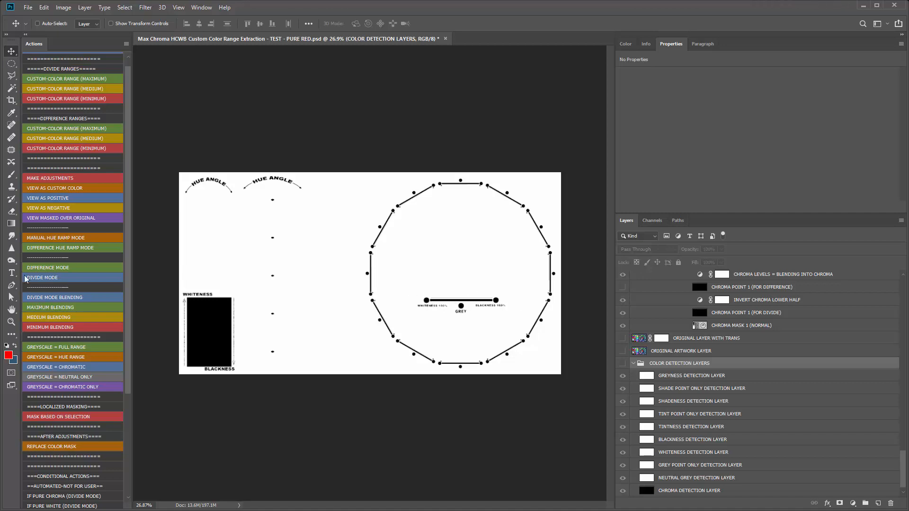
pyautogui.click(8, 356)
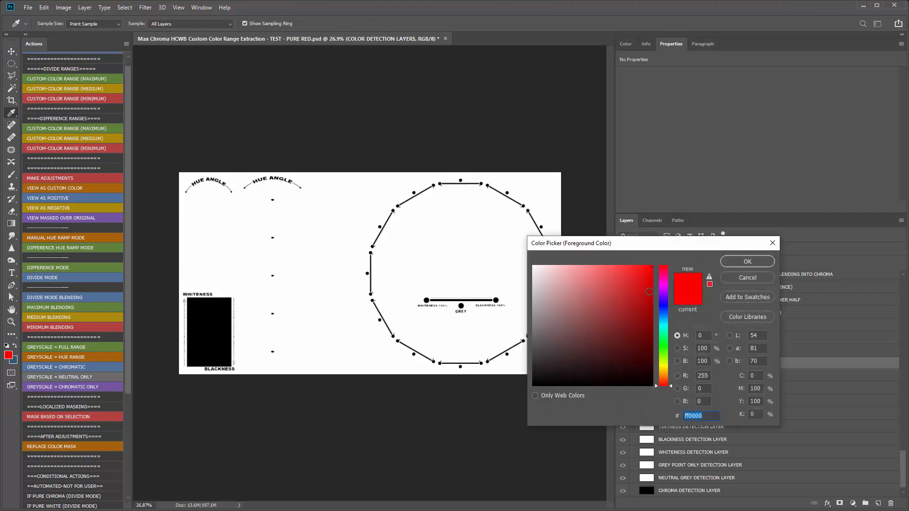
pyautogui.click(731, 261)
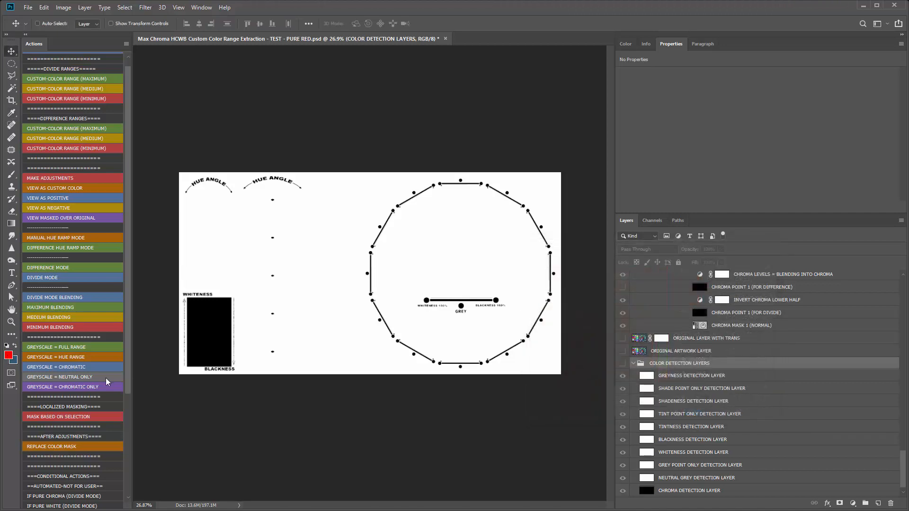
# Step: Set the mask to Greyscale = Chromatic Only, then switch it to Greyscale = Hue Range
pyautogui.click(70, 388)
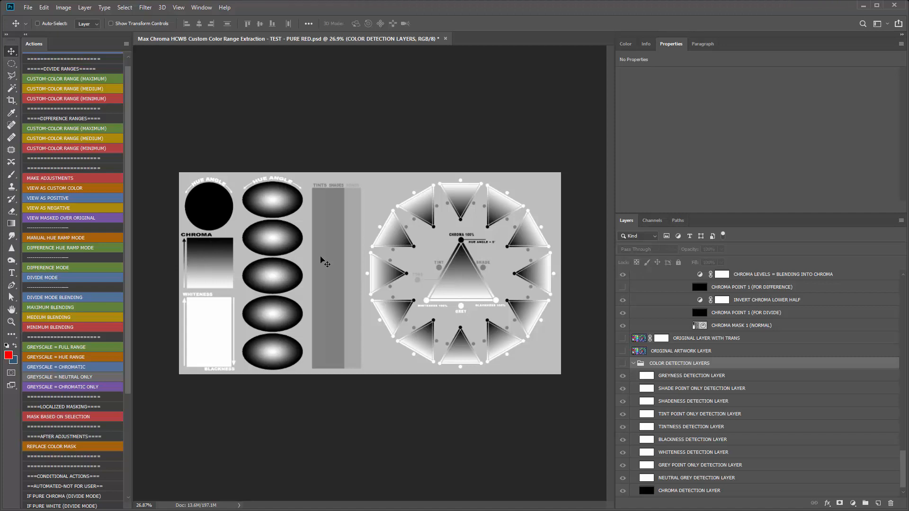
pyautogui.click(60, 357)
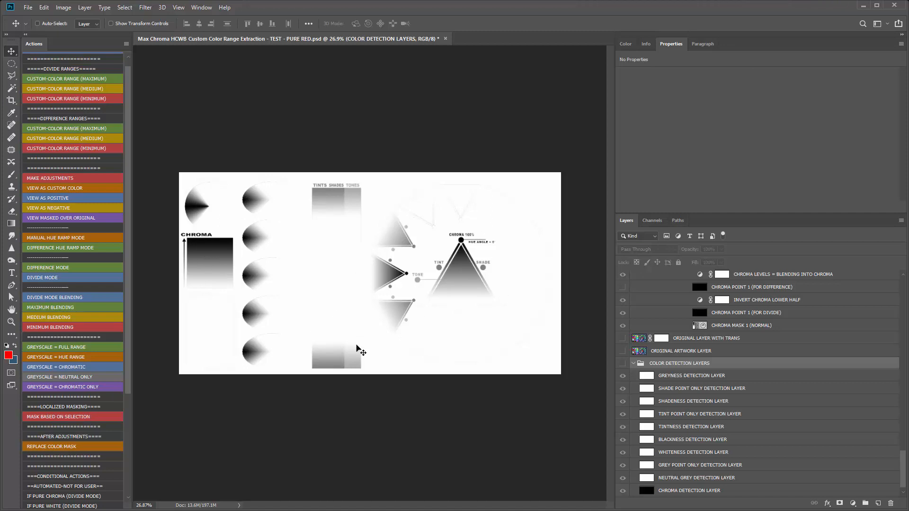
# Step: Draw a closed Polygonal Lasso selection around the dark wedge of the middle hue angle ellipse
pyautogui.click(11, 75)
pyautogui.scroll(2, 277, 265)
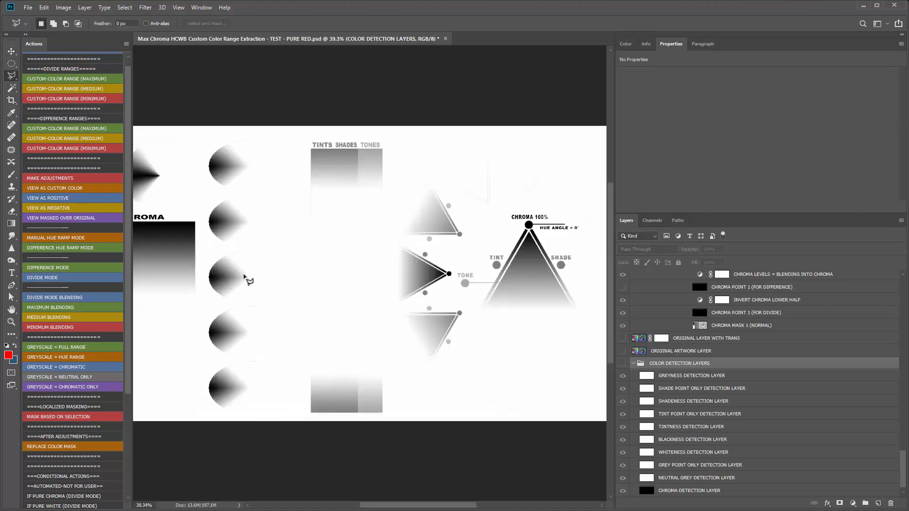
pyautogui.scroll(1, 216, 270)
pyautogui.click(236, 233)
pyautogui.click(291, 287)
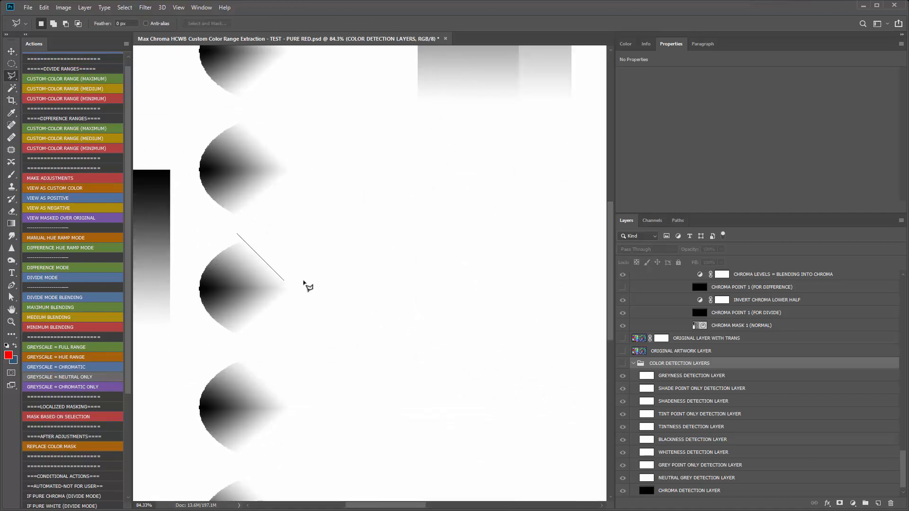
pyautogui.click(232, 341)
pyautogui.click(194, 289)
pyautogui.click(197, 268)
pyautogui.click(208, 250)
pyautogui.click(236, 233)
pyautogui.scroll(-1, 350, 263)
pyautogui.scroll(-1, 278, 272)
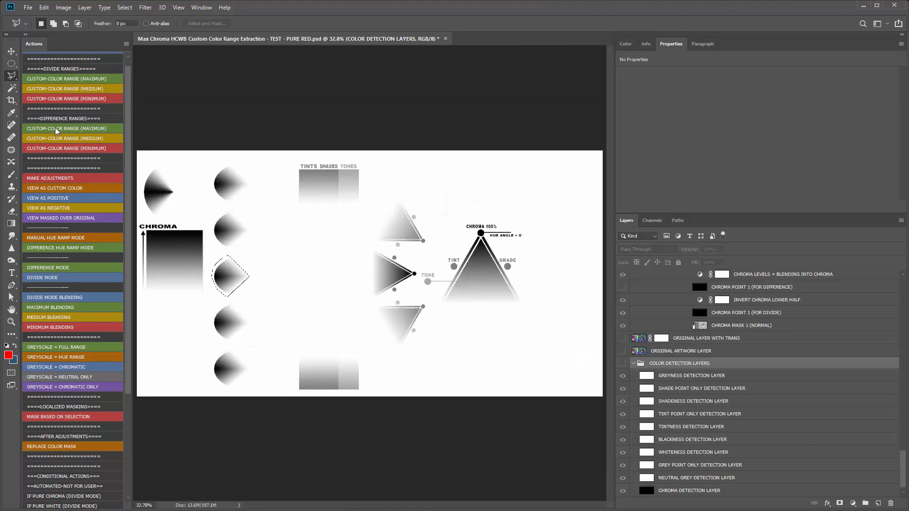
# Step: Add a small circular Elliptical Marquee selection in the middle of the large Hue Angle = 0° triangle
pyautogui.click(11, 64)
pyautogui.scroll(3, 484, 278)
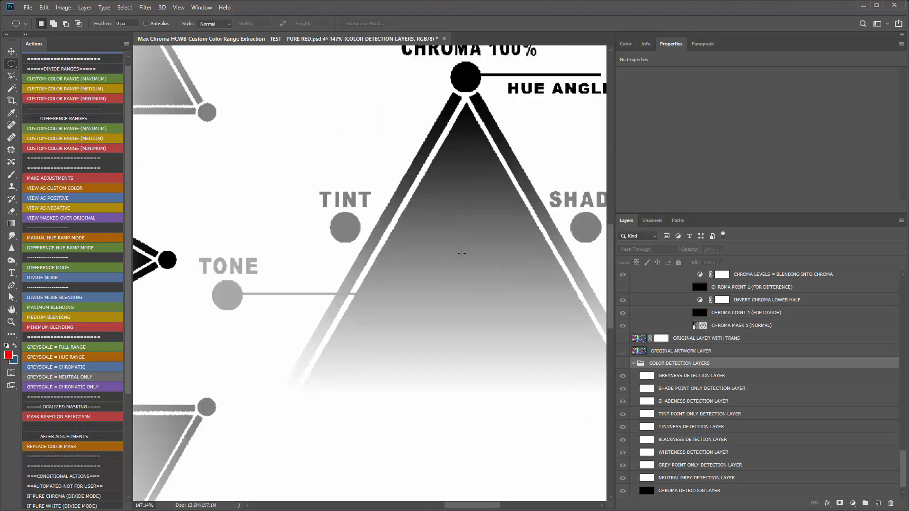
pyautogui.moveTo(445, 232); pyautogui.dragTo(494, 281)
pyautogui.scroll(-3, 494, 280)
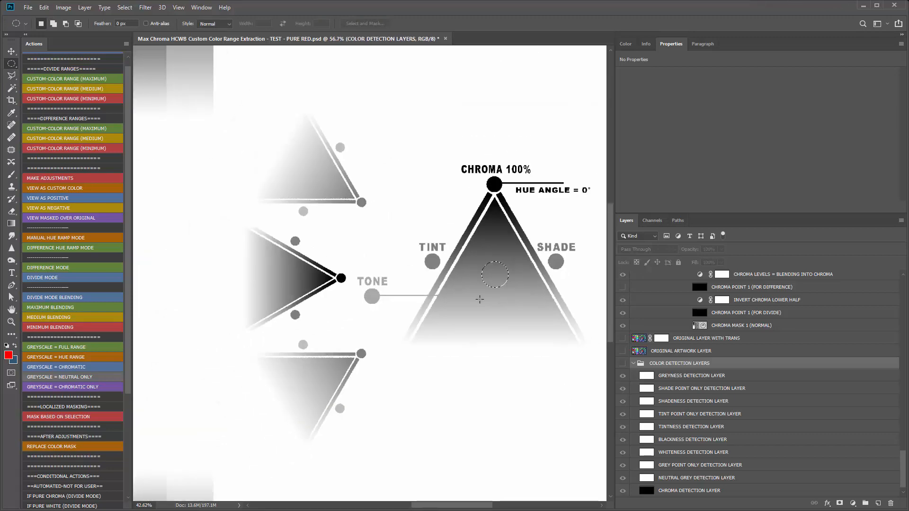
# Step: Run the Mask Based on Selection action to localize the color mask, then run Make Adjustments to reopen the mask
pyautogui.click(57, 417)
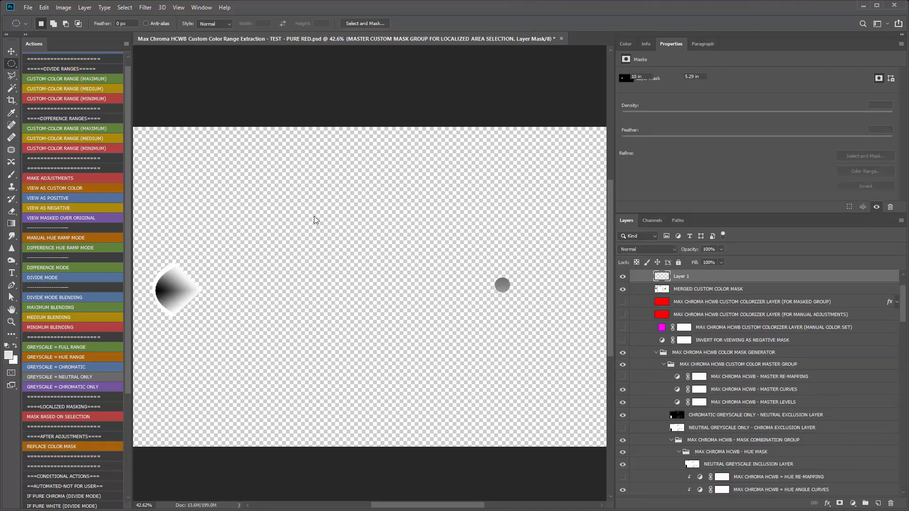
pyautogui.scroll(-5, 217, 295)
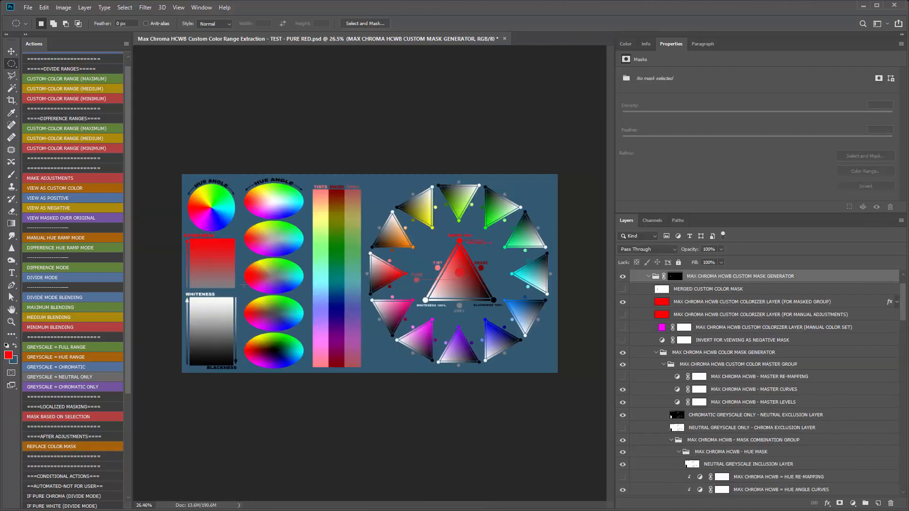
pyautogui.scroll(1, 277, 284)
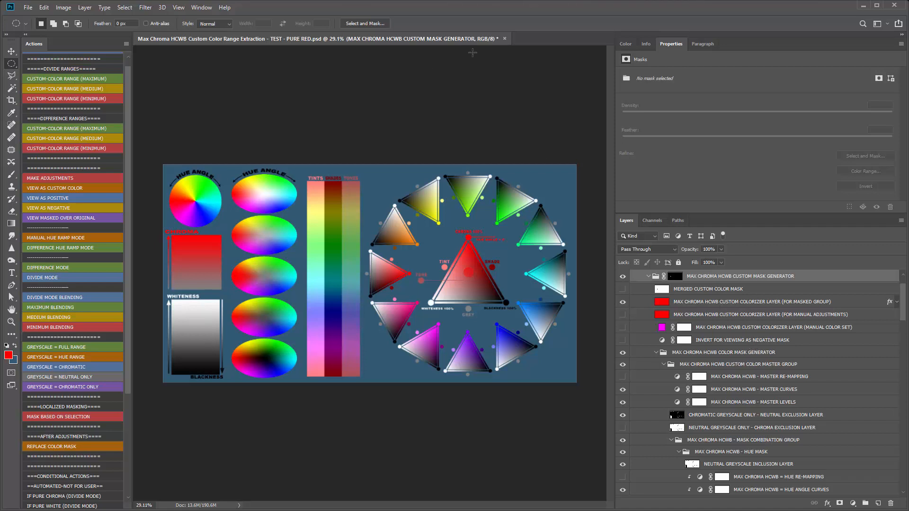
pyautogui.click(66, 181)
pyautogui.scroll(1, 702, 306)
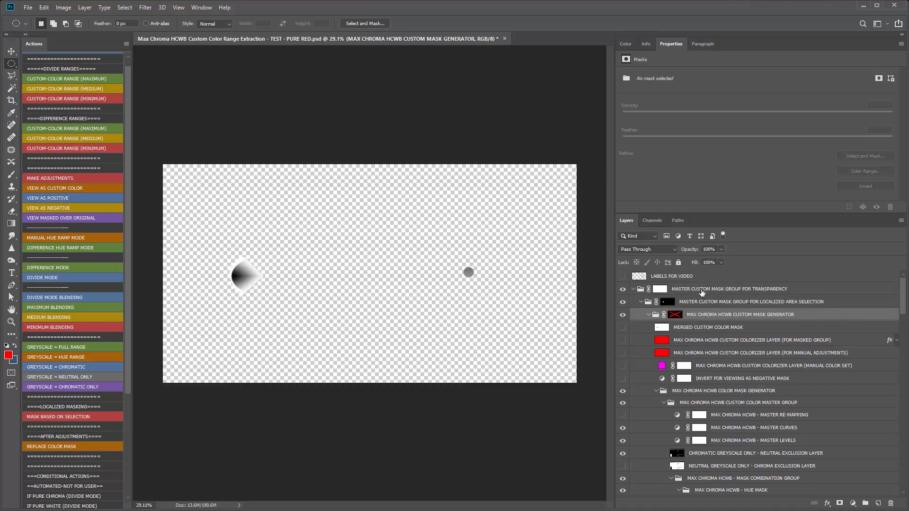
# Step: Examine the layer mask of the MASTER CUSTOM MASK GROUP FOR LOCALIZED AREA SELECTION in Select and Mask and accept it without edits
pyautogui.click(670, 303)
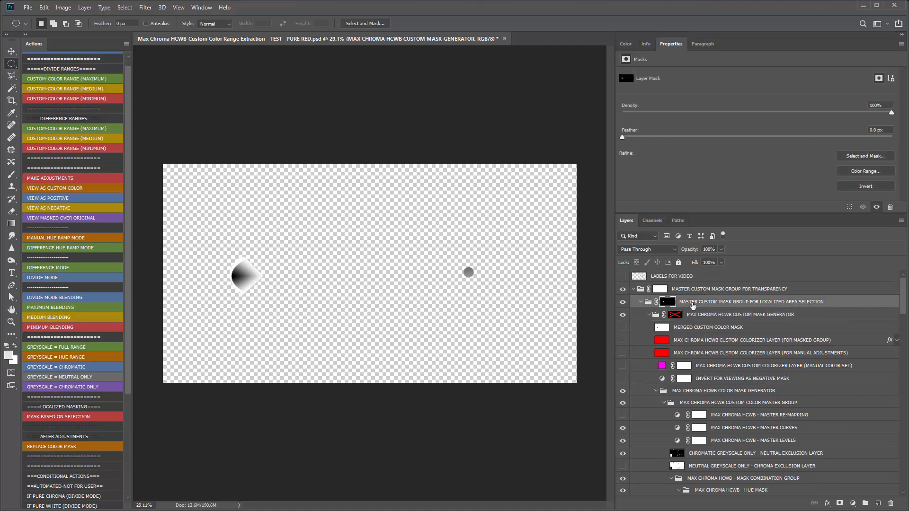
pyautogui.rightClick(665, 305)
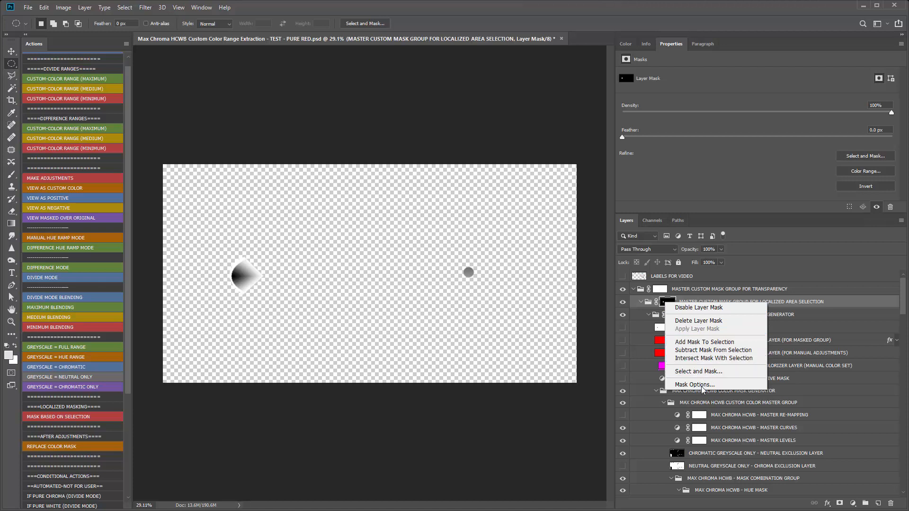
pyautogui.click(679, 301)
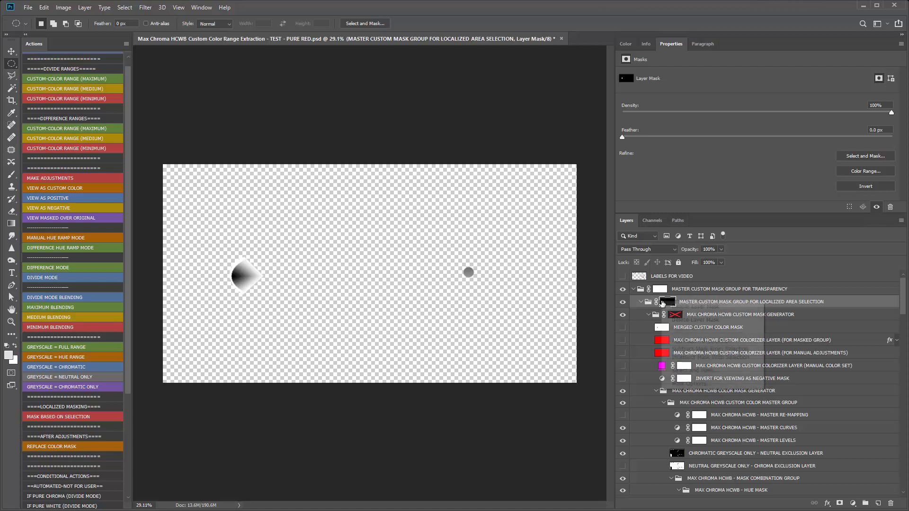
pyautogui.rightClick(666, 304)
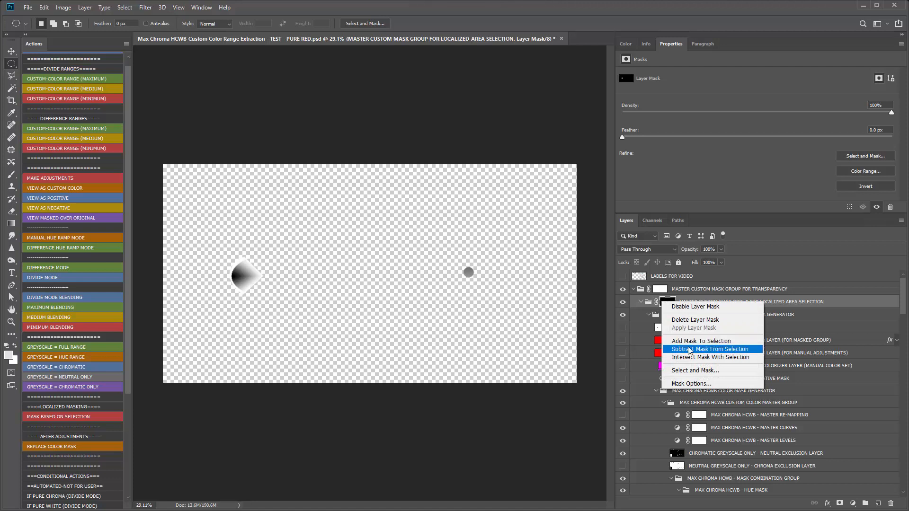
pyautogui.click(668, 303)
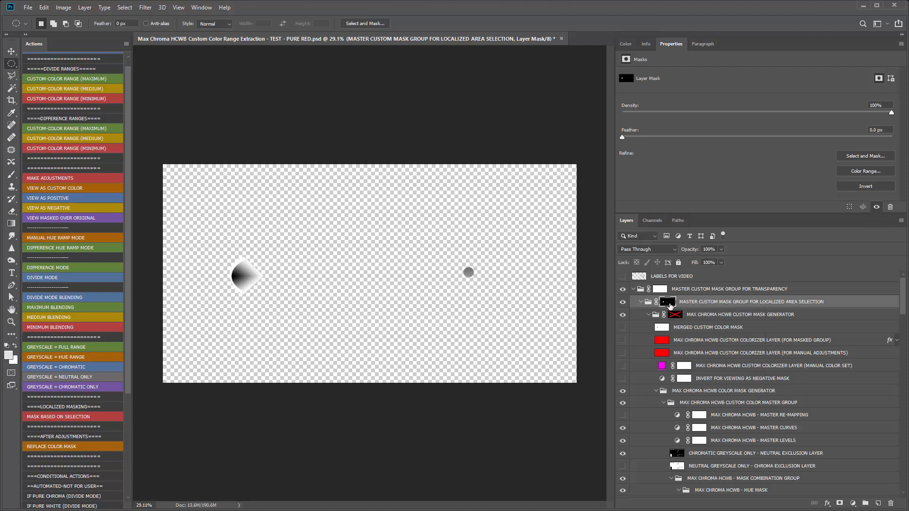
pyautogui.doubleClick(667, 302)
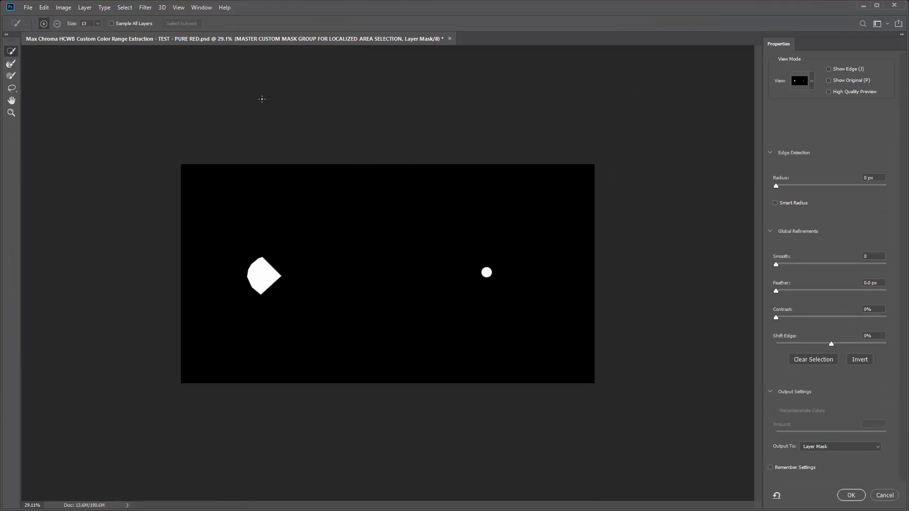
pyautogui.click(851, 496)
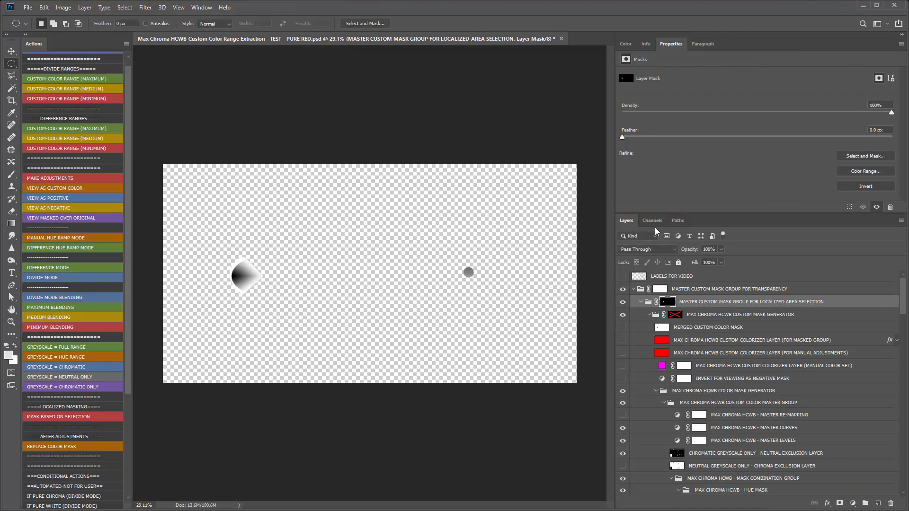
# Step: Display only the localized area selection mask channel and fill it with white in Normal mode at 100% opacity
pyautogui.click(652, 221)
pyautogui.click(621, 334)
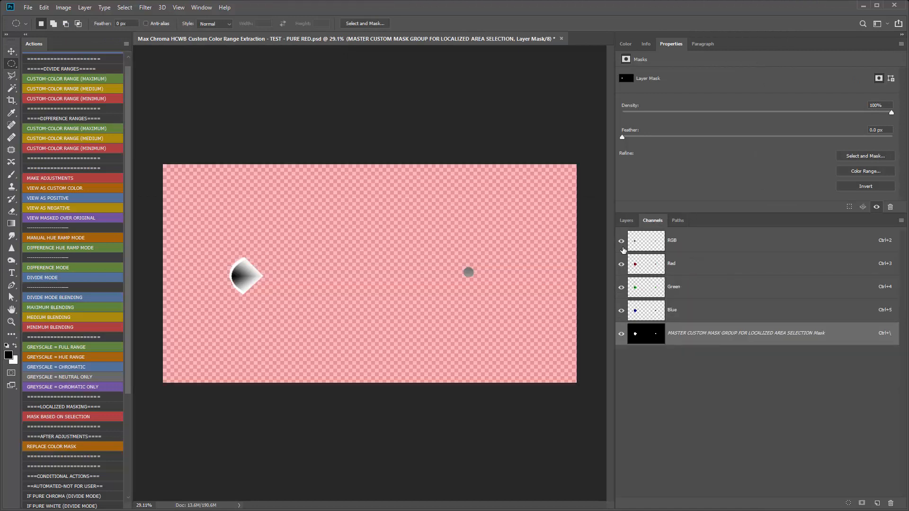
pyautogui.click(620, 240)
pyautogui.hotkey('shift', 'F5')
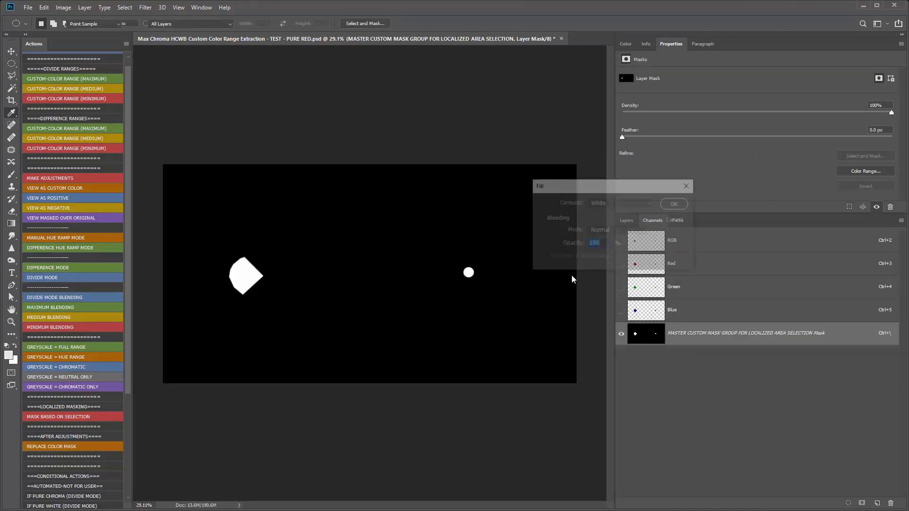
pyautogui.click(675, 208)
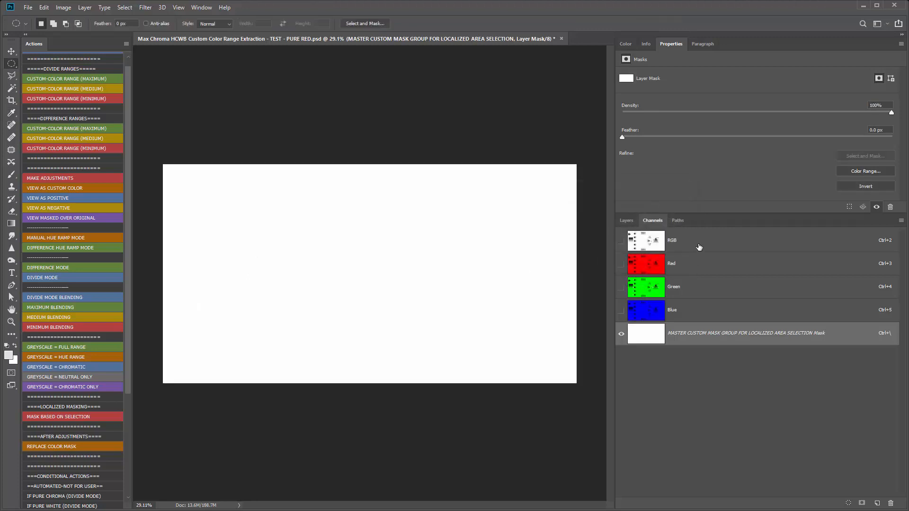
# Step: Return to the layer stack, activate the Move tool and show the LABELS FOR VIDEO layer over the chart
pyautogui.click(625, 222)
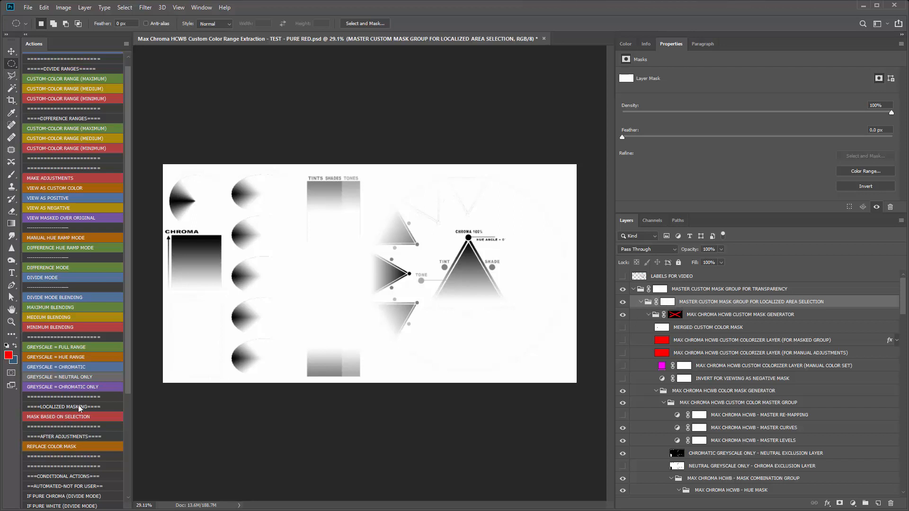
pyautogui.rightClick(668, 303)
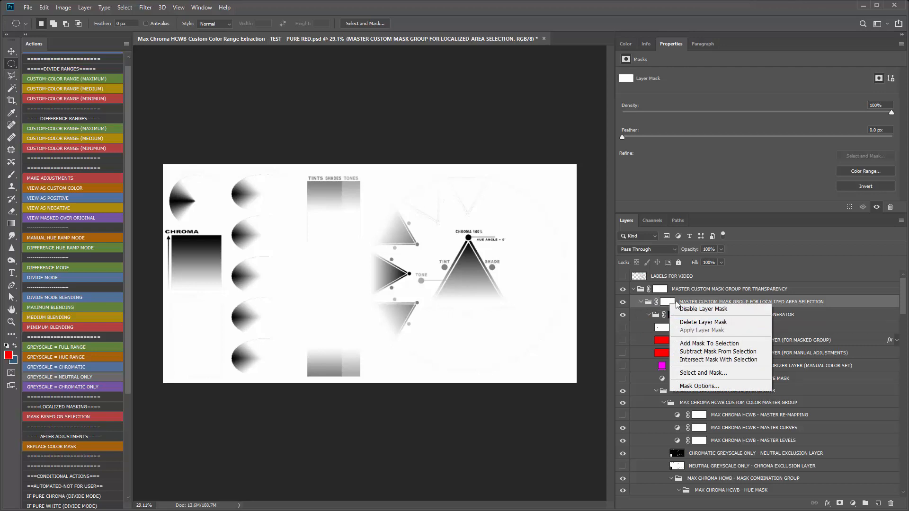
pyautogui.click(703, 304)
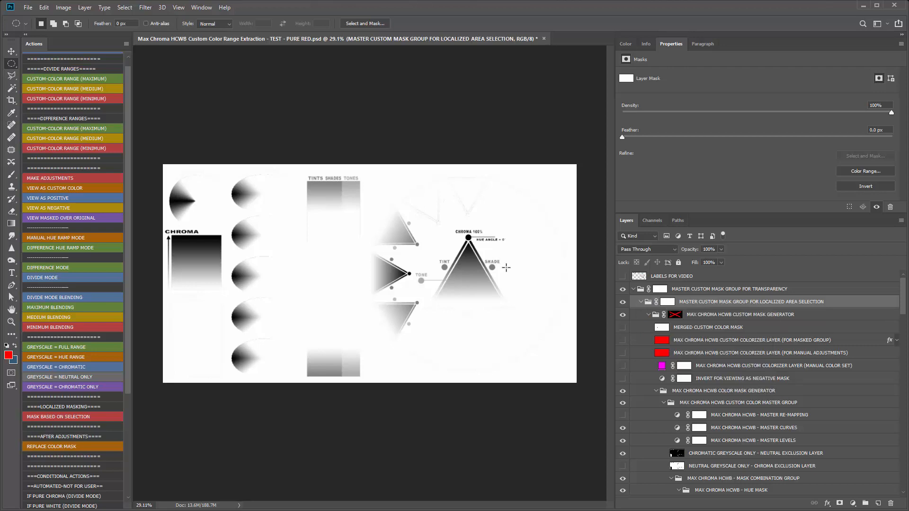
pyautogui.press('v')
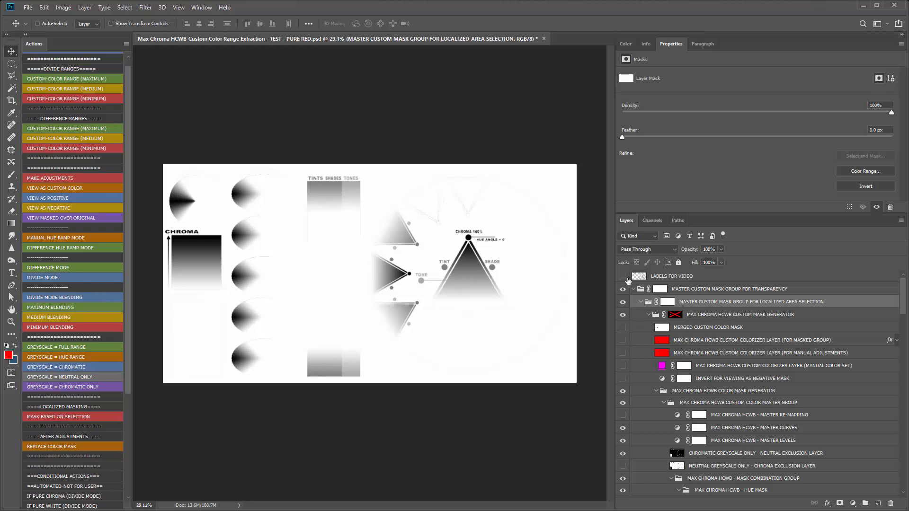
pyautogui.click(623, 277)
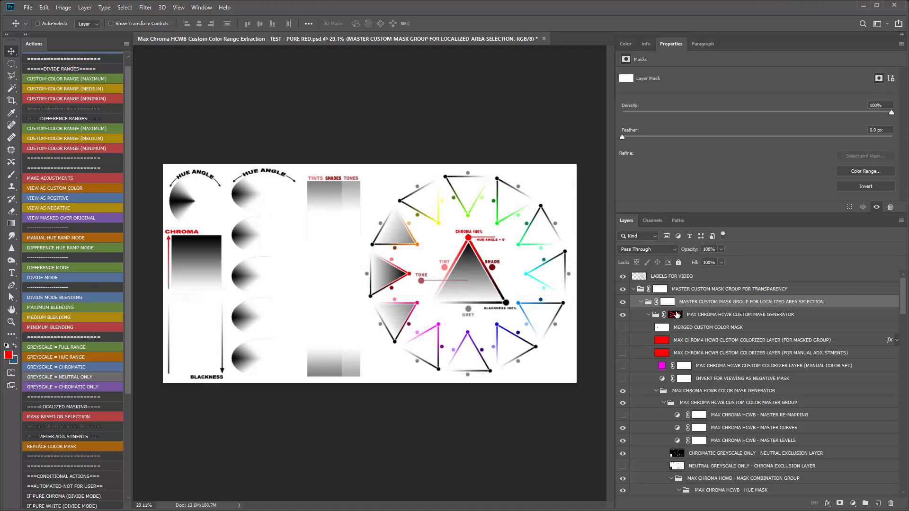
# Step: Filter the layers by name, first for LEVELS and after that for CURVES
pyautogui.click(650, 237)
pyautogui.click(634, 250)
pyautogui.write('LEVELS')
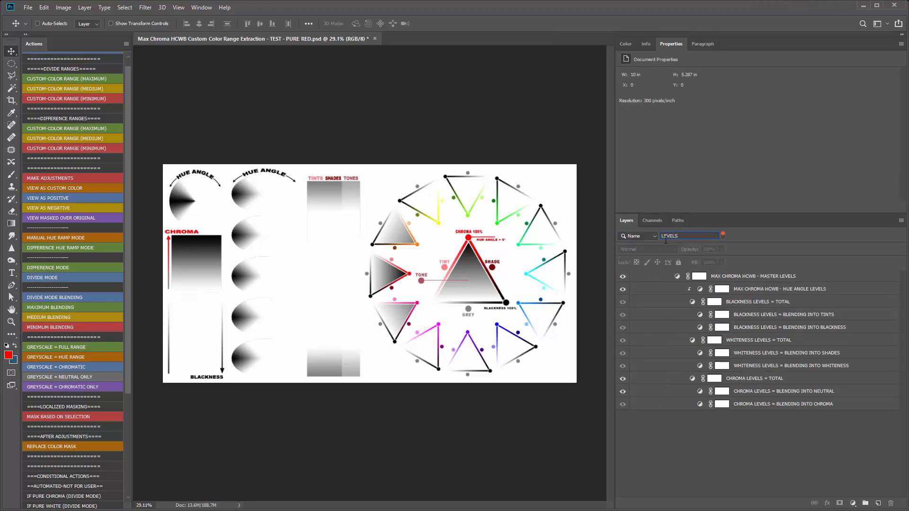
pyautogui.moveTo(687, 236); pyautogui.dragTo(591, 234)
pyautogui.write('CURVE')
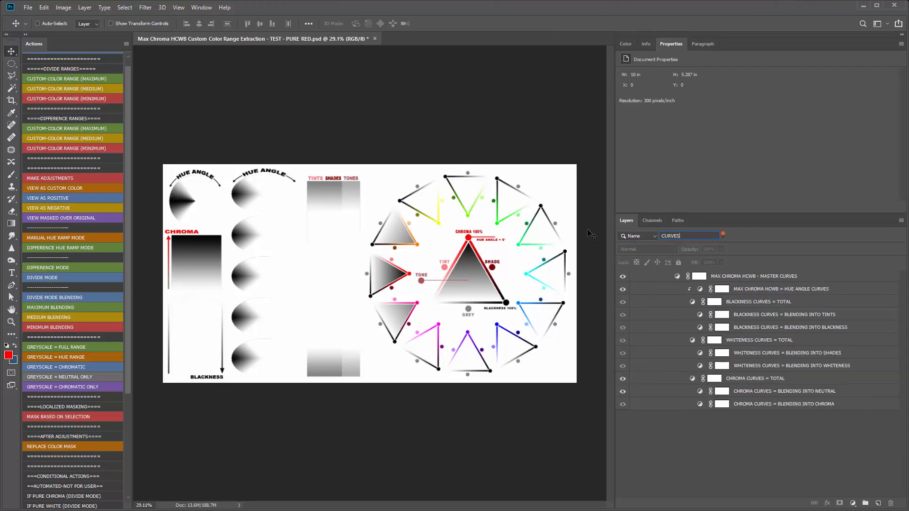
# Step: Replace the layer name filter text with LEVELS
pyautogui.press('BackSpace')
pyautogui.press('BackSpace')
pyautogui.press('BackSpace')
pyautogui.press('BackSpace')
pyautogui.press('BackSpace')
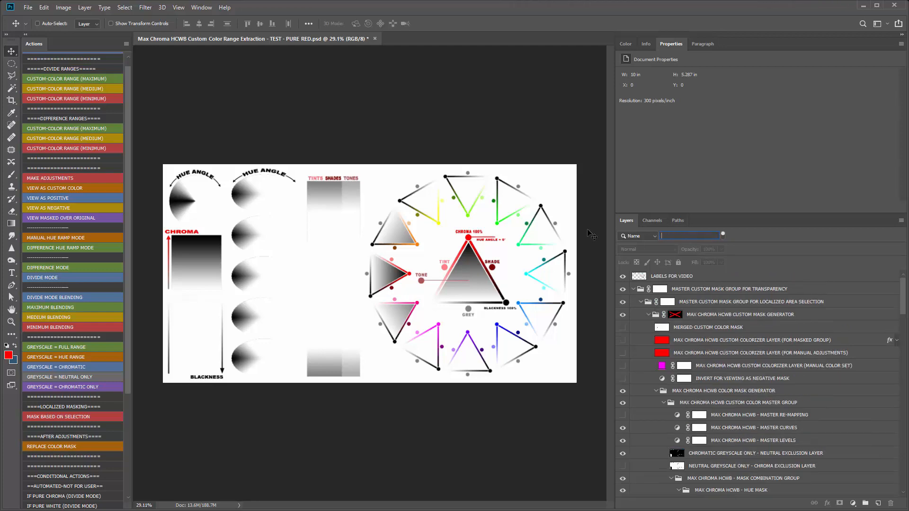
pyautogui.write('LEVELS')
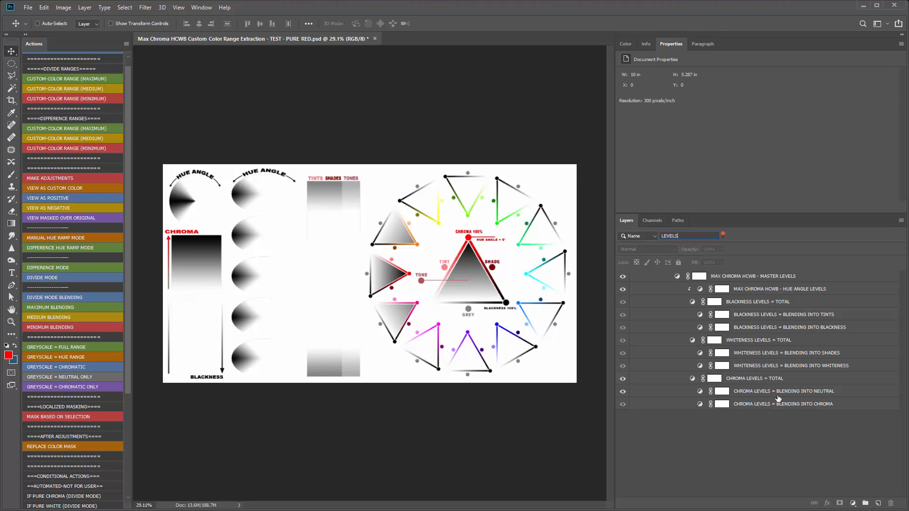
# Step: Try lower white input levels on the MAX CHROMA HCWB - HUE ANGLE LEVELS layer and return the value to 255
pyautogui.click(771, 290)
pyautogui.moveTo(823, 143); pyautogui.dragTo(848, 147)
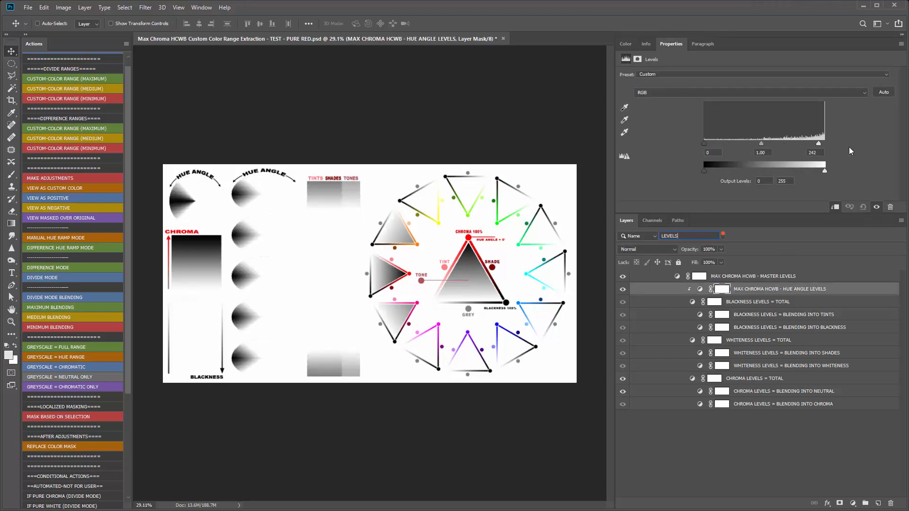
pyautogui.scroll(3, 232, 202)
pyautogui.scroll(-1, 232, 201)
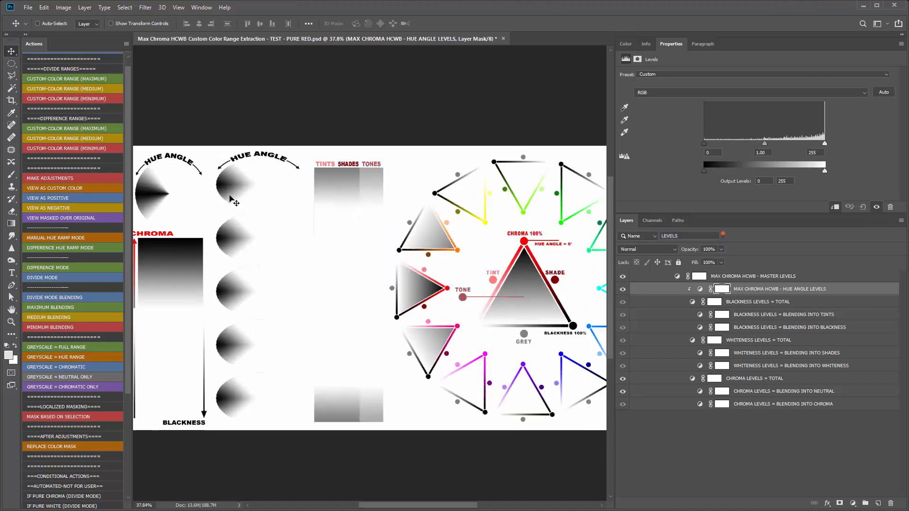
# Step: Try lower white input and higher black output levels on CHROMA LEVELS = BLENDING INTO CHROMA, restoring them to 255 and 0
pyautogui.click(775, 404)
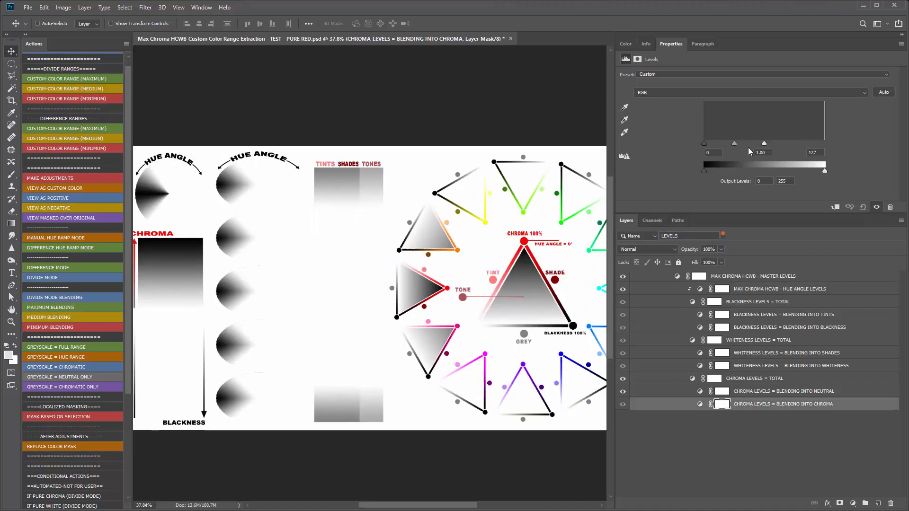
pyautogui.moveTo(749, 148); pyautogui.dragTo(733, 146)
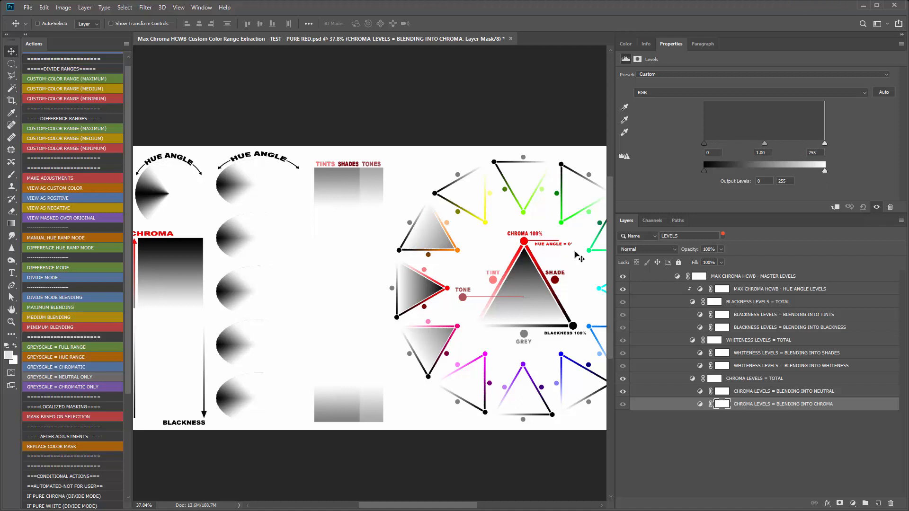
pyautogui.moveTo(711, 171); pyautogui.dragTo(761, 172)
# Step: Test the white input level of CHROMA LEVELS = BLENDING INTO NEUTRAL, comparing it with the BLENDING INTO CHROMA layer, and leave it at 255
pyautogui.click(778, 391)
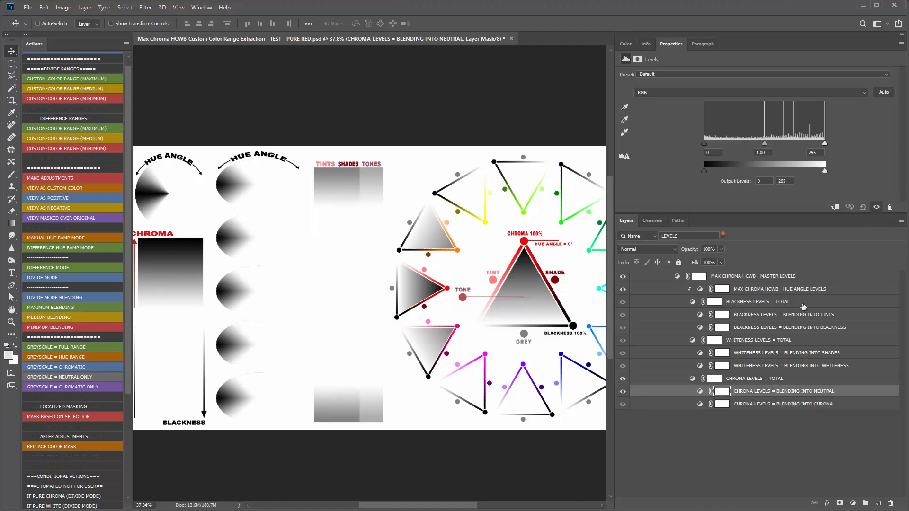
pyautogui.moveTo(825, 143); pyautogui.dragTo(895, 143)
pyautogui.click(785, 406)
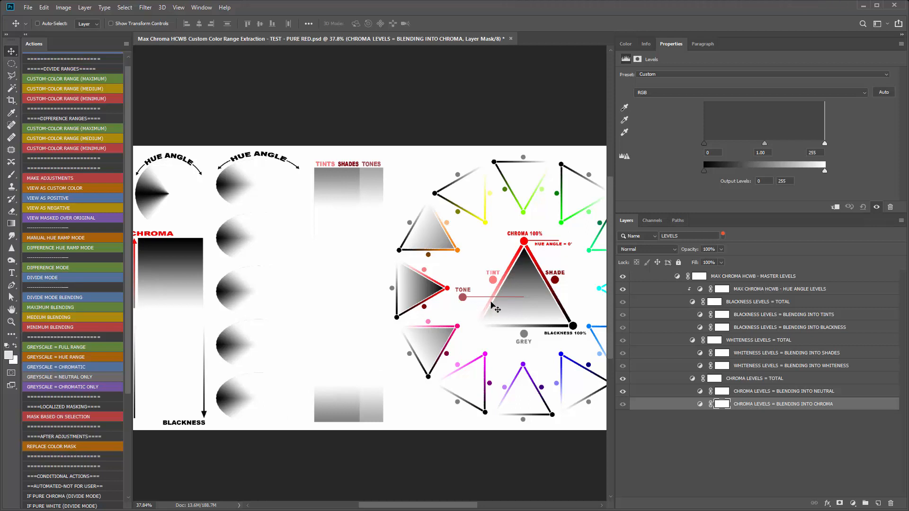
pyautogui.click(784, 393)
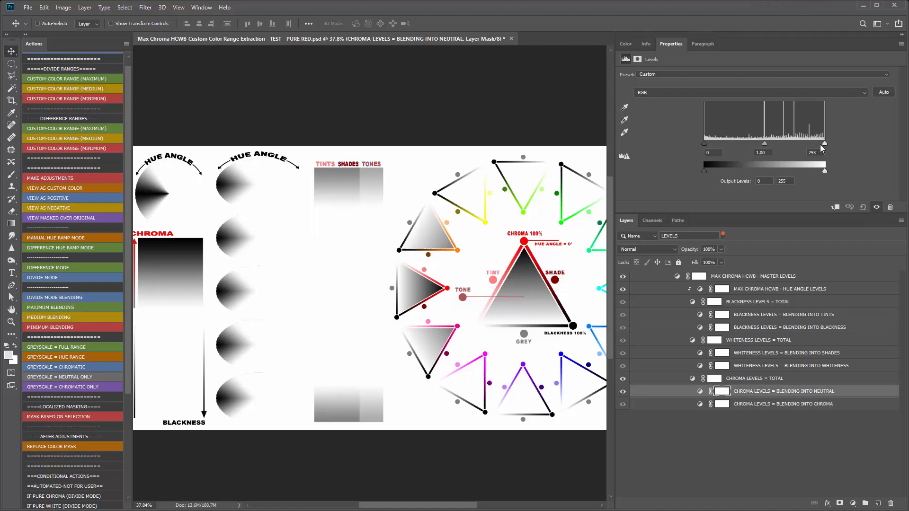
pyautogui.moveTo(810, 146); pyautogui.dragTo(887, 148)
# Step: Test the white input levels of the WHITENESS and BLACKNESS levels layers, leave them at 255, and reselect the HUE ANGLE LEVELS layer
pyautogui.click(809, 366)
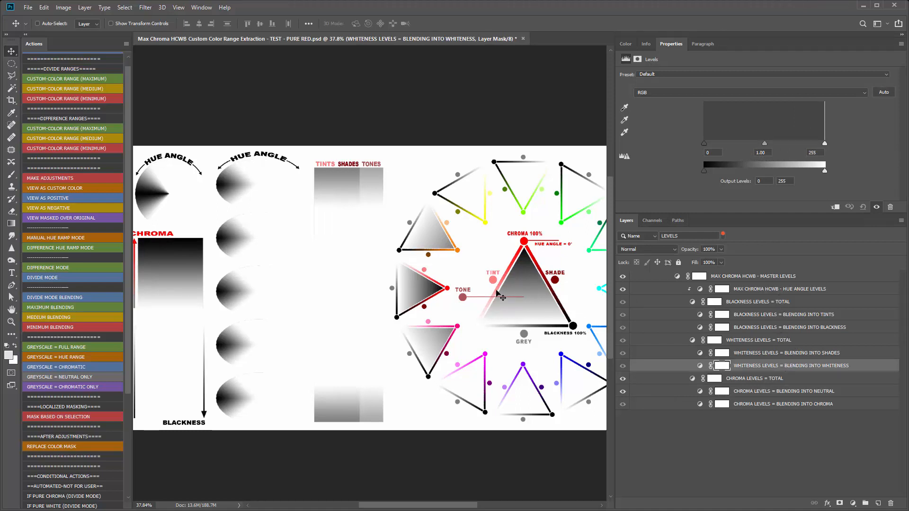
pyautogui.moveTo(824, 144)
pyautogui.mouseDown()
pyautogui.moveTo(746, 150)
pyautogui.moveTo(827, 150)
pyautogui.mouseUp()
pyautogui.click(749, 354)
pyautogui.click(753, 341)
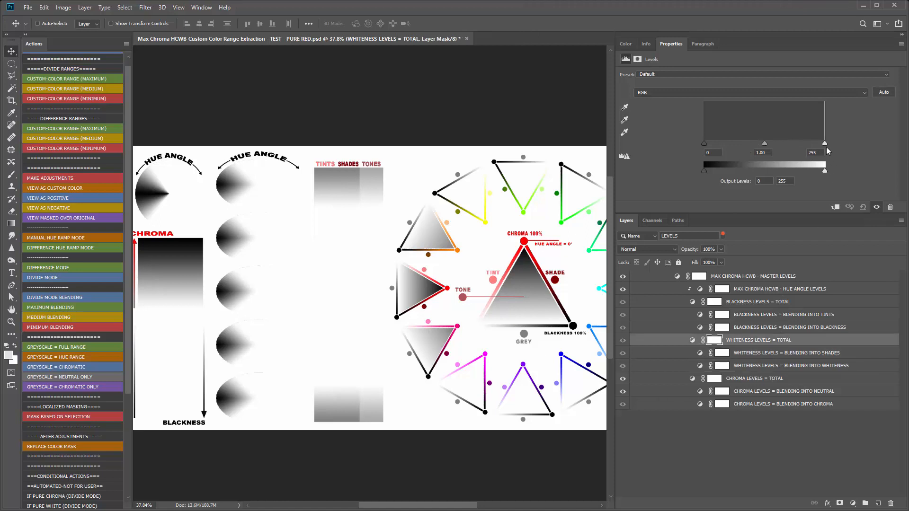
pyautogui.click(760, 304)
pyautogui.moveTo(824, 144)
pyautogui.mouseDown()
pyautogui.moveTo(727, 144)
pyautogui.moveTo(827, 153)
pyautogui.mouseUp()
pyautogui.click(777, 291)
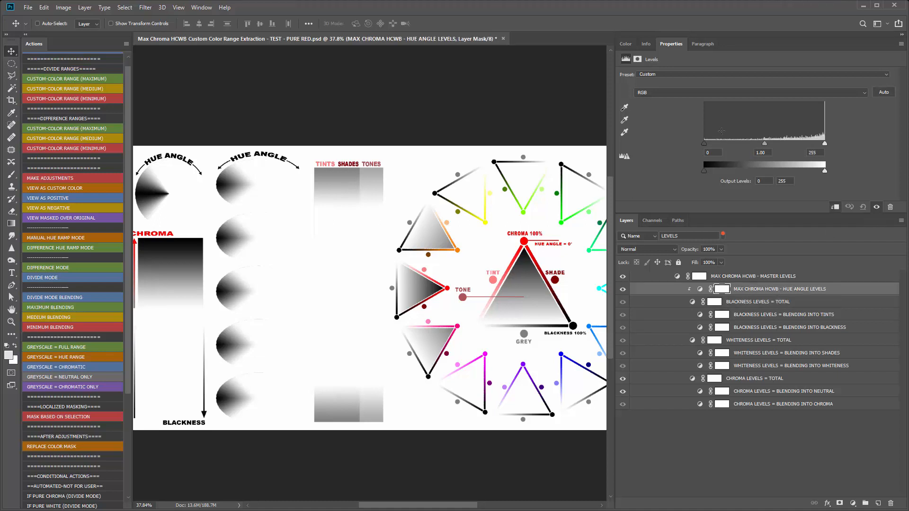
# Step: Turn off the LEVELS layer filter and run the Difference Mode action on the color mask
pyautogui.click(64, 268)
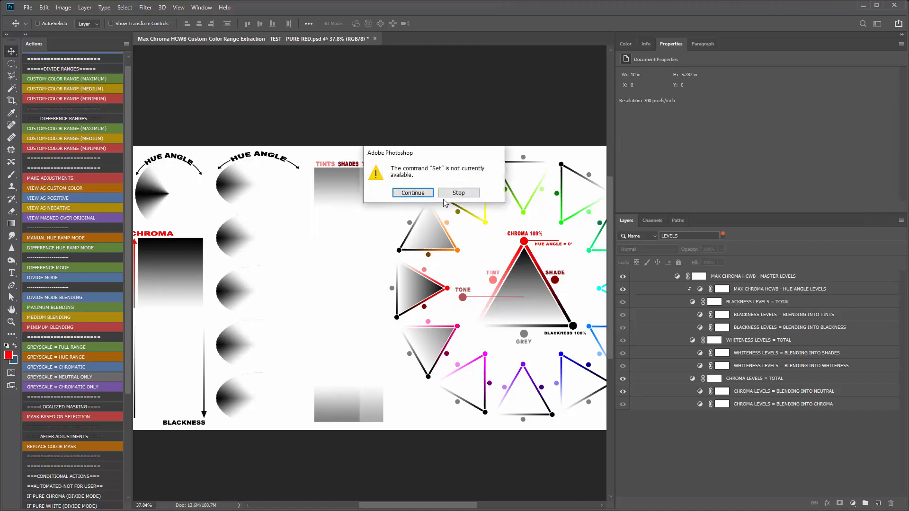
pyautogui.click(453, 194)
pyautogui.click(723, 235)
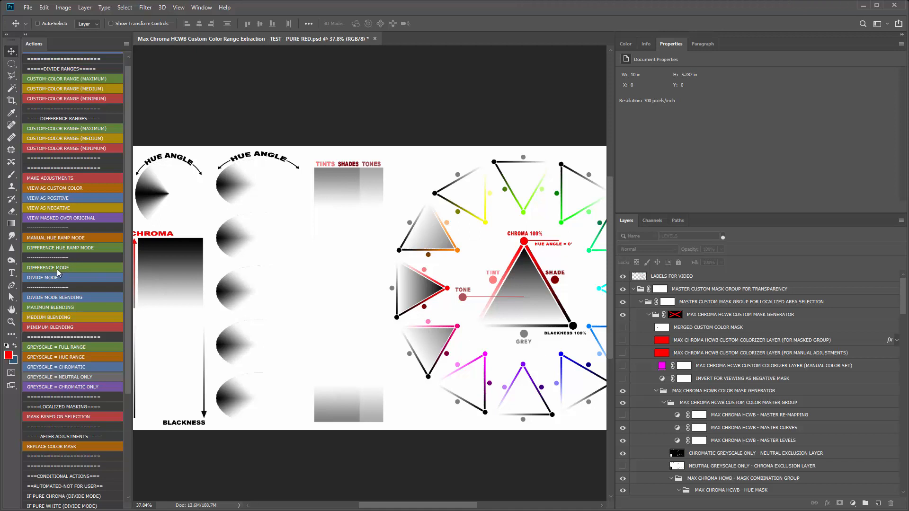
pyautogui.click(60, 268)
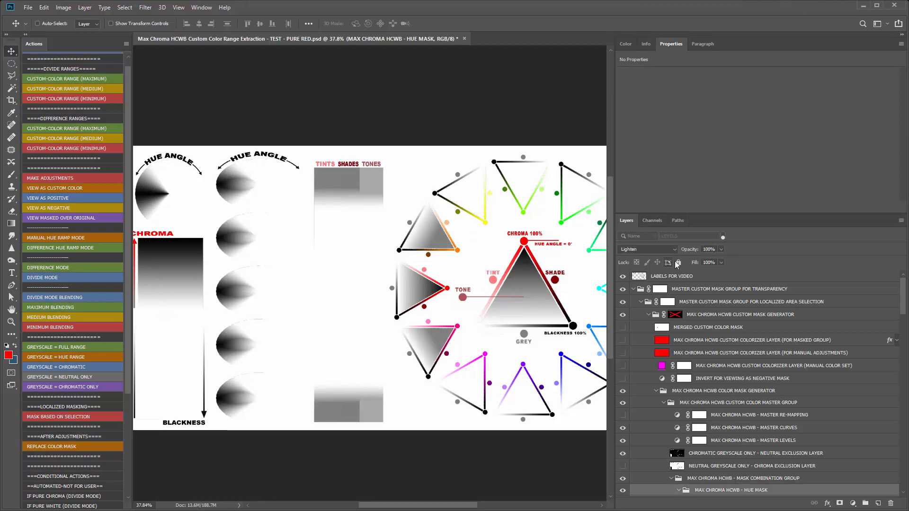
# Step: Run the Divide Mode Blending action and briefly switch the LEVELS layer filter on and off
pyautogui.click(71, 294)
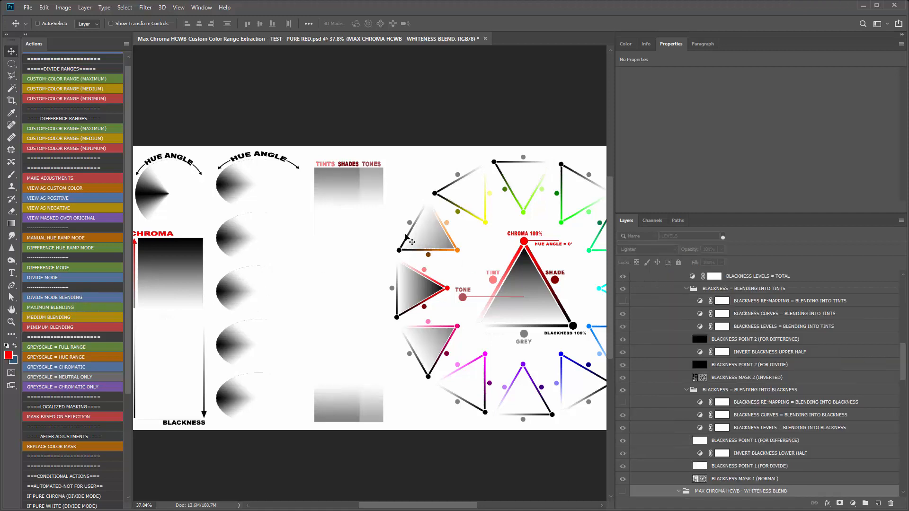
pyautogui.click(723, 236)
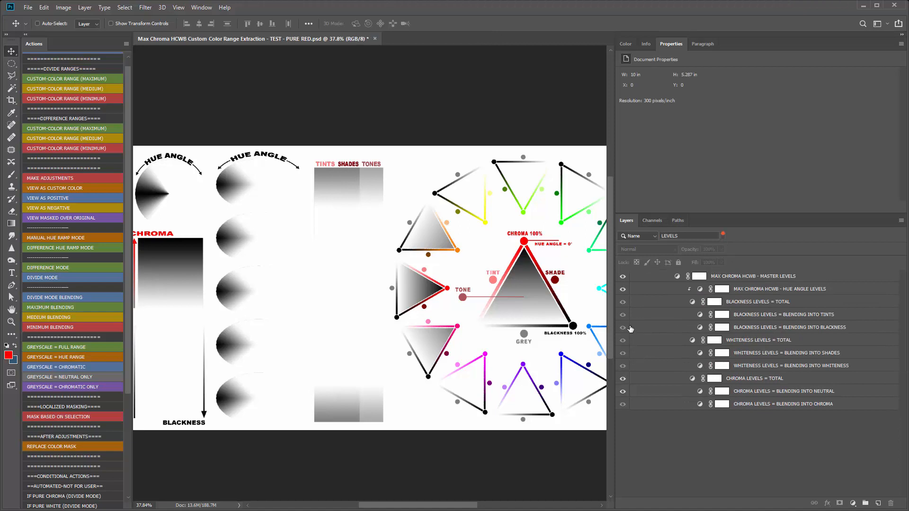
pyautogui.click(723, 234)
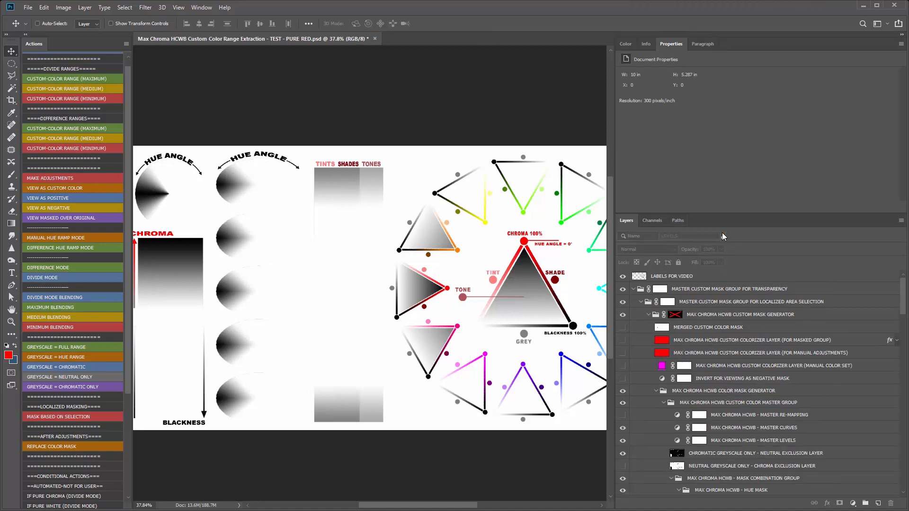
# Step: Run the Difference Mode action again and test the white input level of CHROMA LEVELS = TOTAL, leaving it at 255
pyautogui.click(64, 268)
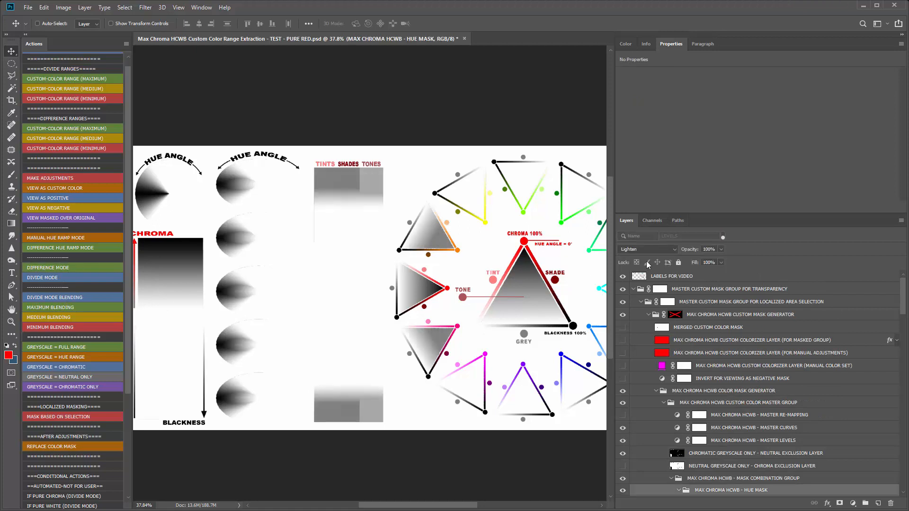
pyautogui.click(722, 236)
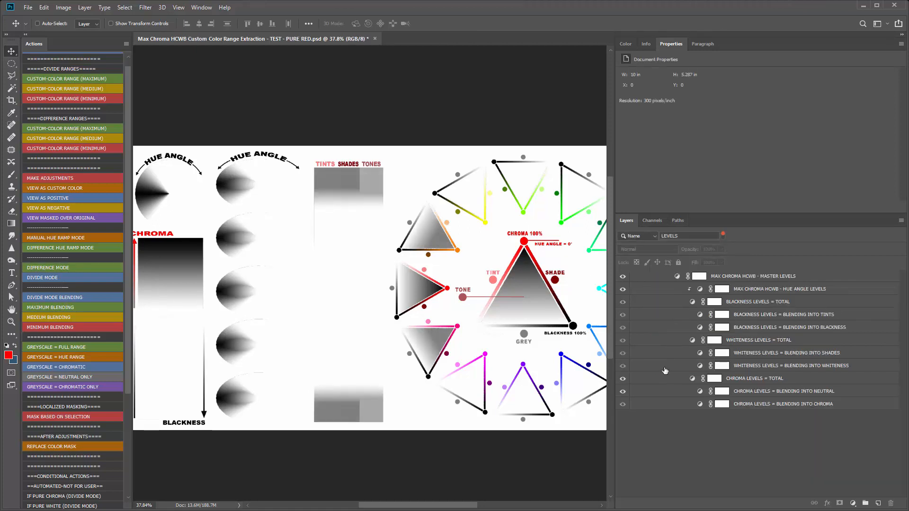
pyautogui.click(756, 381)
pyautogui.moveTo(824, 143); pyautogui.dragTo(891, 147)
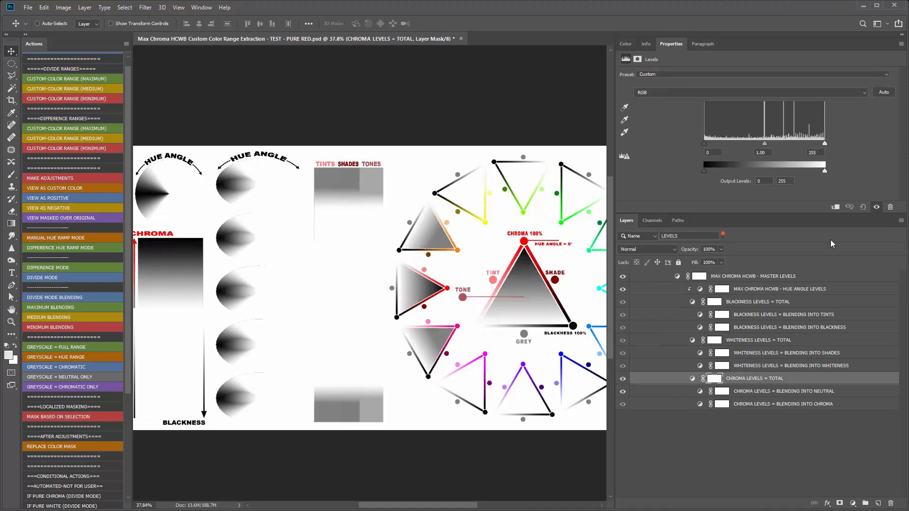
# Step: With the layer filter off, run the Medium Blending action followed by the Difference Mode action
pyautogui.click(723, 236)
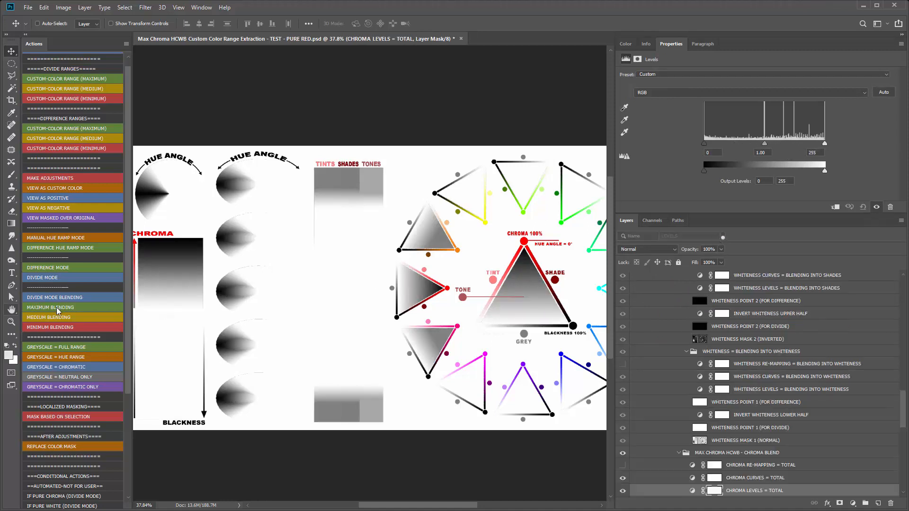
pyautogui.click(69, 315)
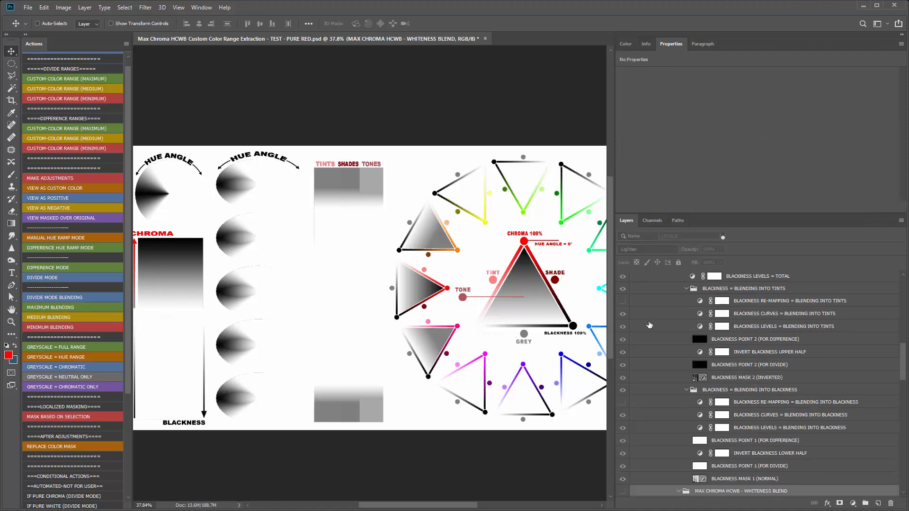
pyautogui.click(57, 266)
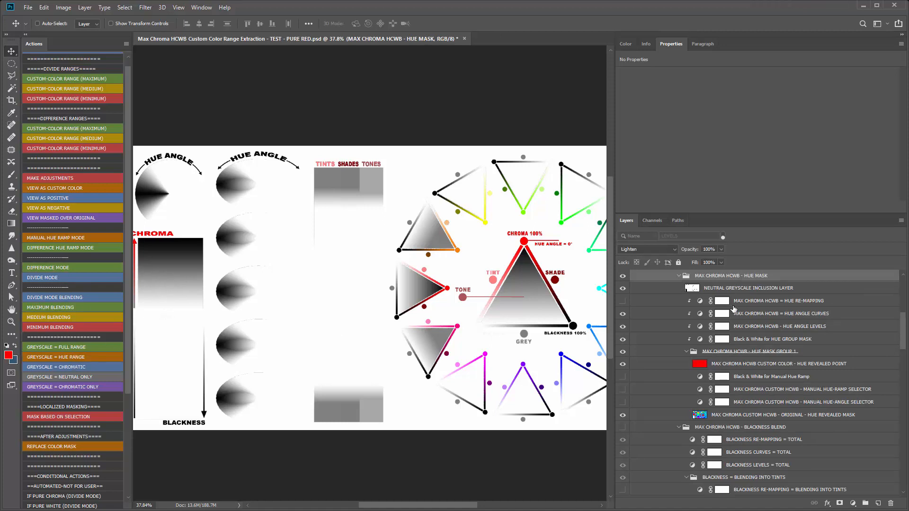
# Step: Look through the blackness and whiteness blend layers and select the MAX CHROMA HCWB - CHROMA BLEND group
pyautogui.scroll(-3, 679, 300)
pyautogui.scroll(-5, 679, 300)
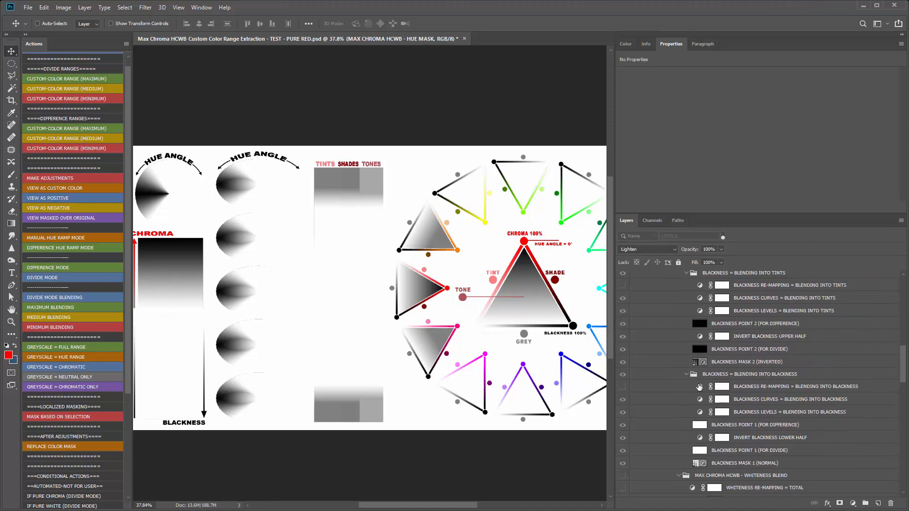
pyautogui.scroll(-5, 668, 406)
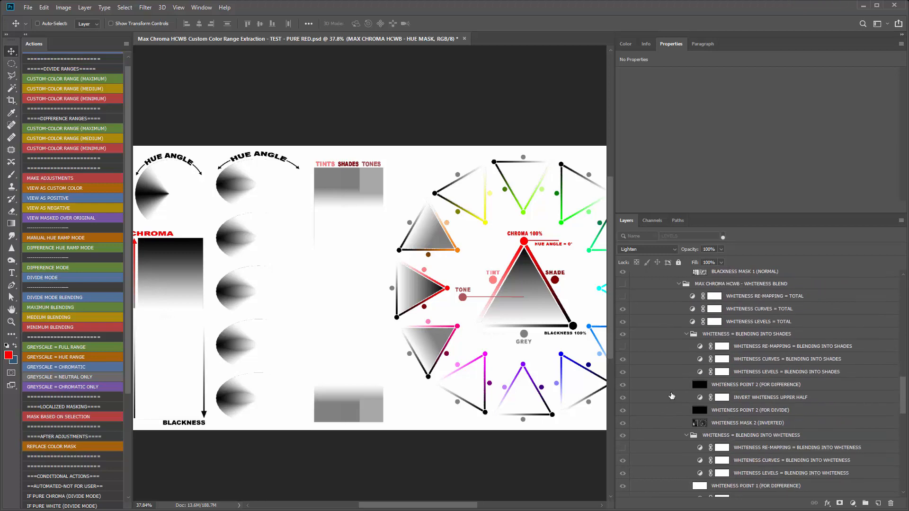
pyautogui.scroll(-4, 761, 403)
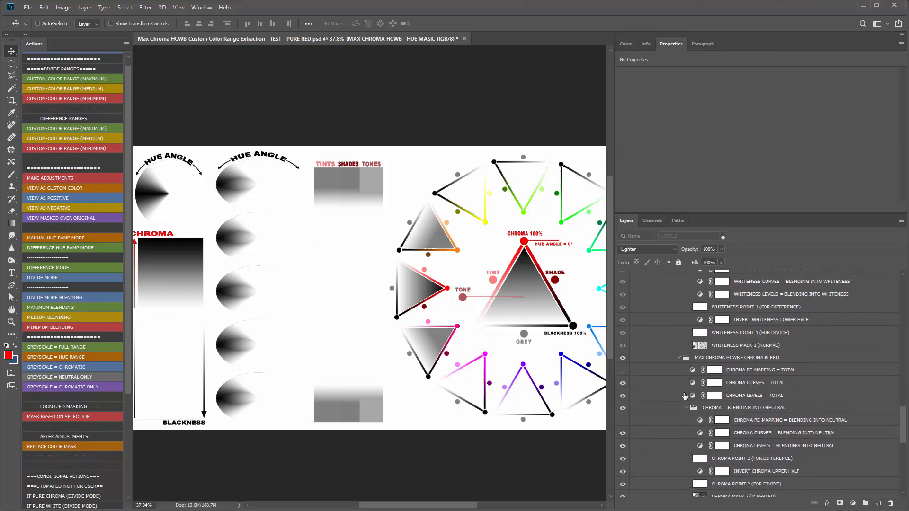
pyautogui.click(718, 358)
pyautogui.scroll(-2, 669, 381)
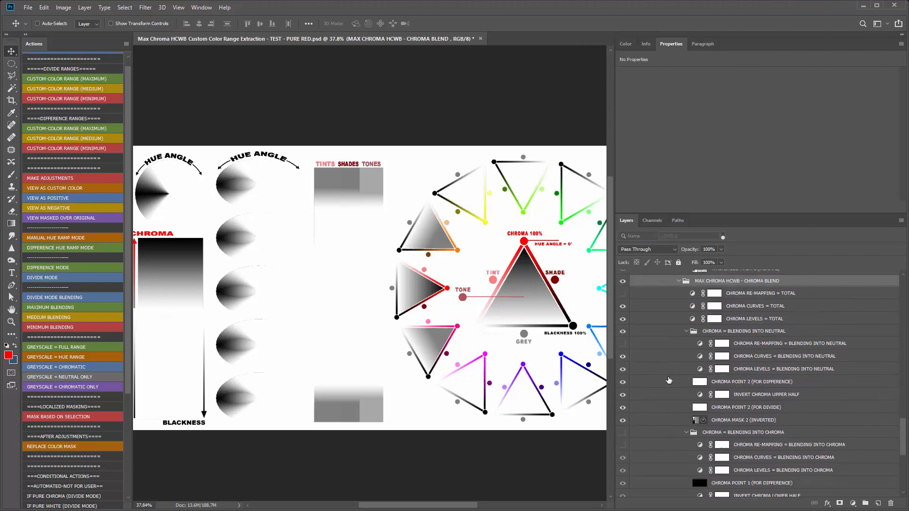
# Step: Collapse the chroma, whiteness and blackness blend groups and select MAX CHROMA HCWB - BLACKNESS BLEND
pyautogui.scroll(5, 669, 380)
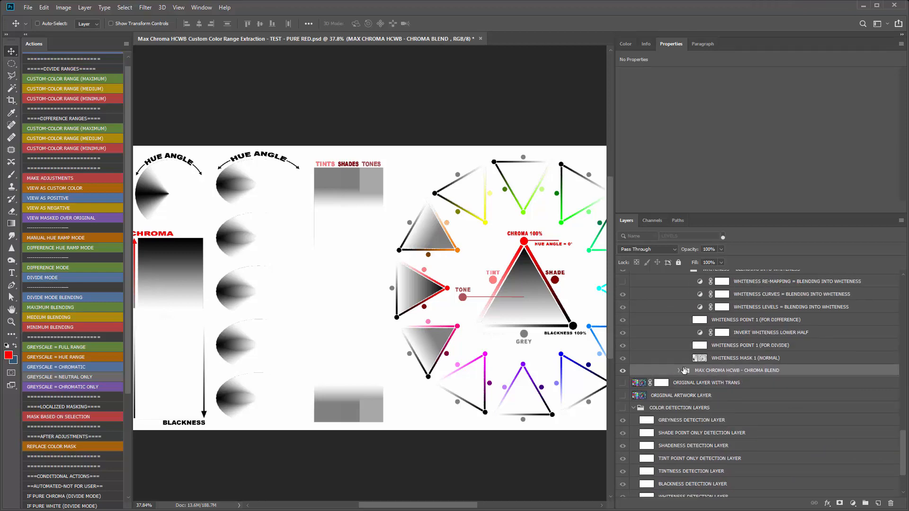
pyautogui.scroll(3, 681, 360)
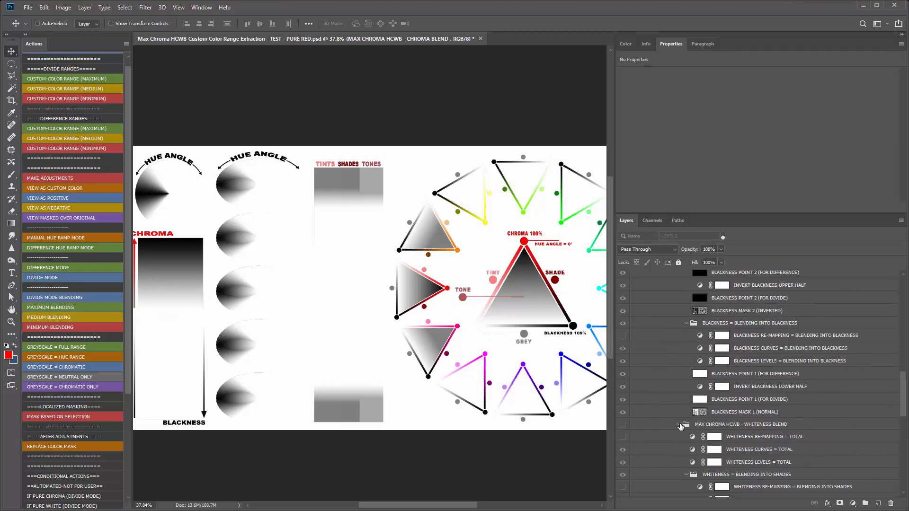
pyautogui.click(679, 425)
pyautogui.scroll(2, 686, 393)
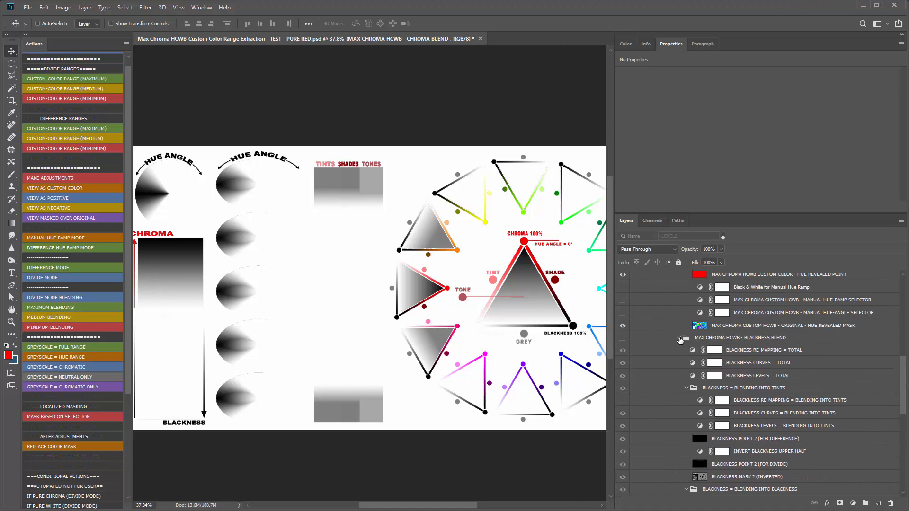
pyautogui.scroll(5, 684, 358)
pyautogui.click(679, 354)
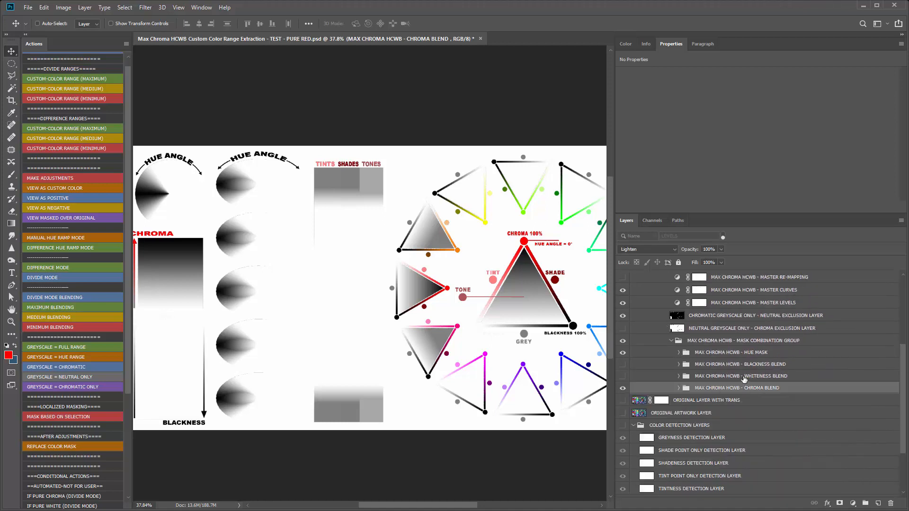
pyautogui.click(744, 377)
pyautogui.click(747, 364)
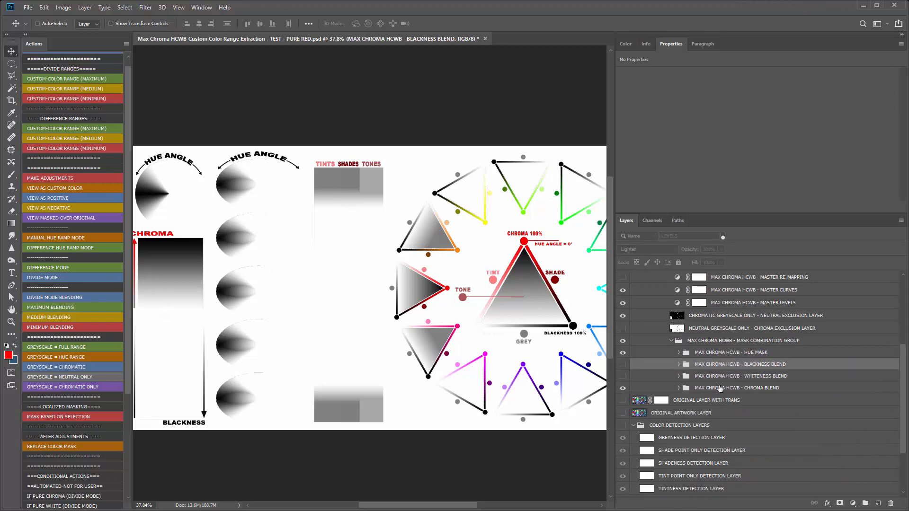
# Step: Hide the MAX CHROMA HCWB - HUE MASK group to view the chroma blend alone, and show the group again
pyautogui.click(623, 352)
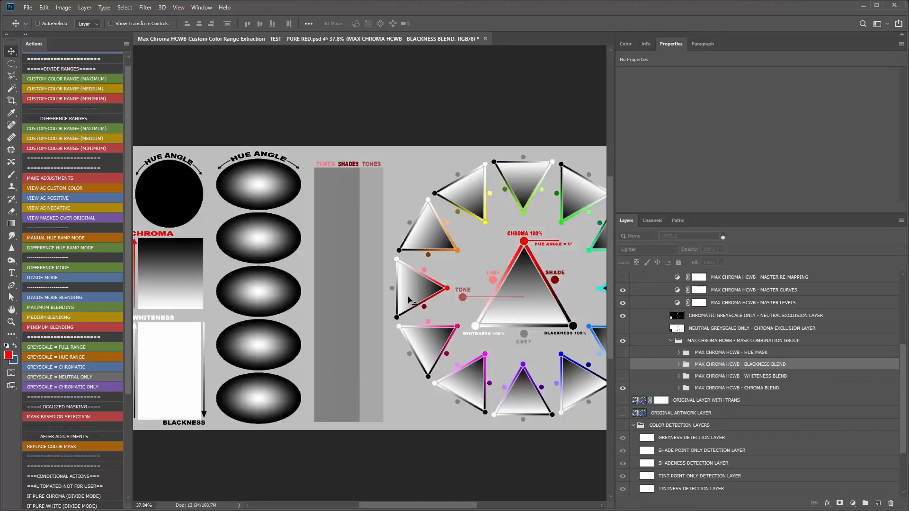
pyautogui.scroll(-2, 475, 290)
pyautogui.scroll(1, 473, 287)
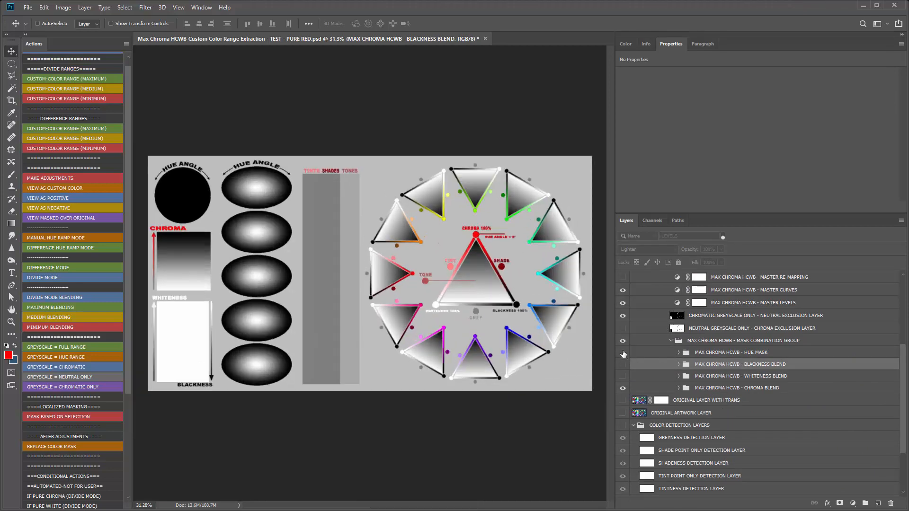
pyautogui.click(622, 352)
# Step: Show the whiteness and blackness blend groups and expand both to look through their layers
pyautogui.click(623, 376)
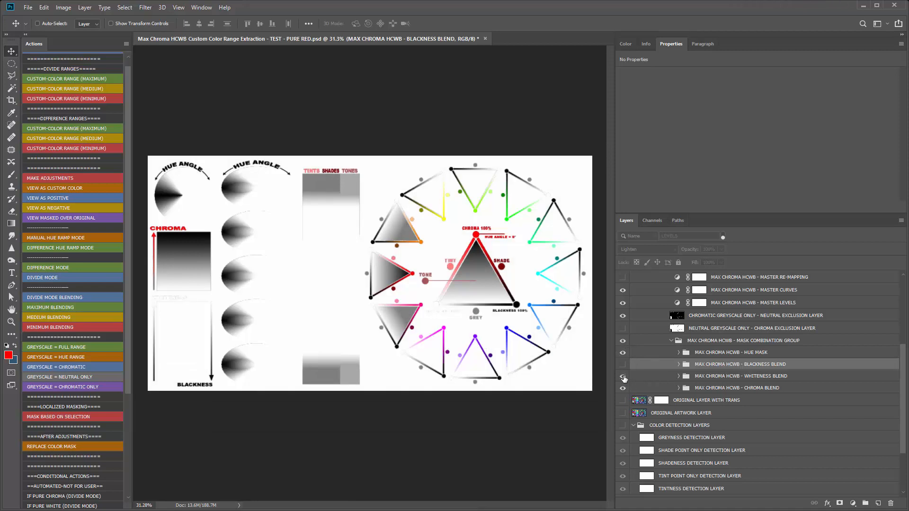
pyautogui.click(717, 377)
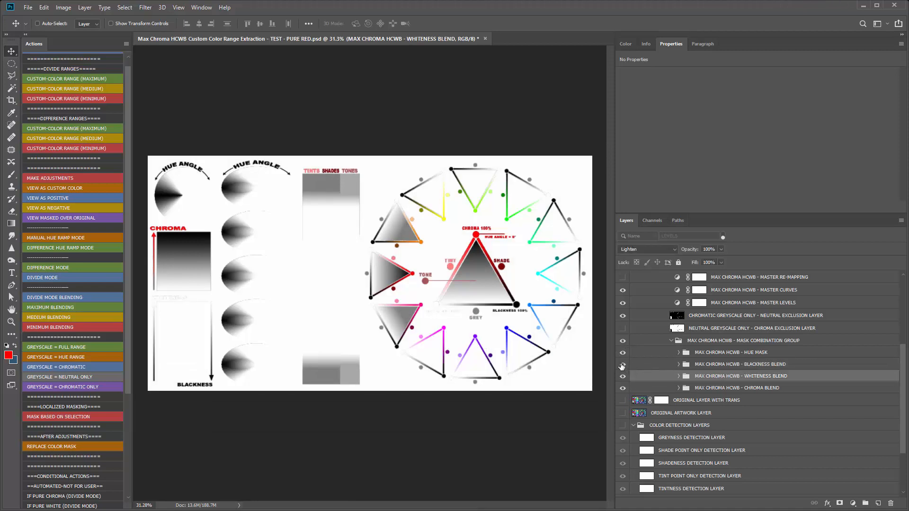
pyautogui.click(679, 376)
pyautogui.scroll(-4, 683, 389)
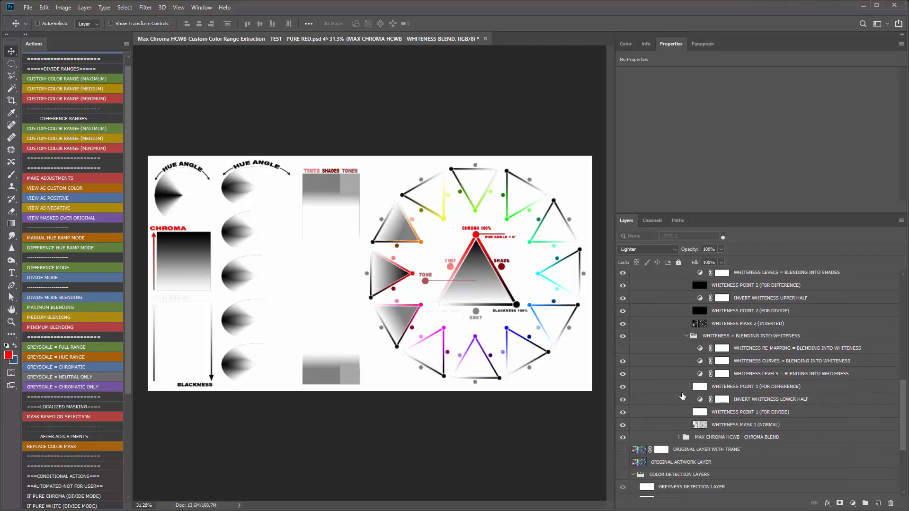
pyautogui.scroll(4, 682, 395)
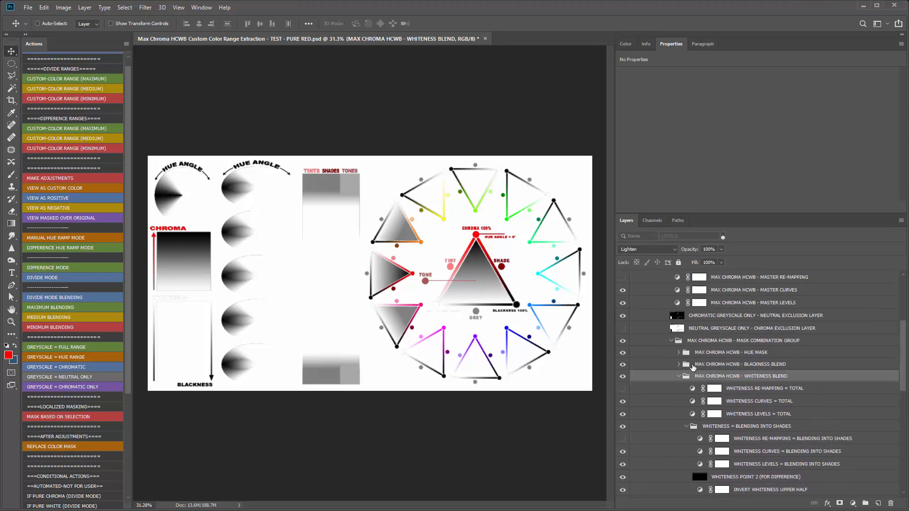
pyautogui.click(684, 365)
pyautogui.click(679, 365)
pyautogui.scroll(-3, 681, 405)
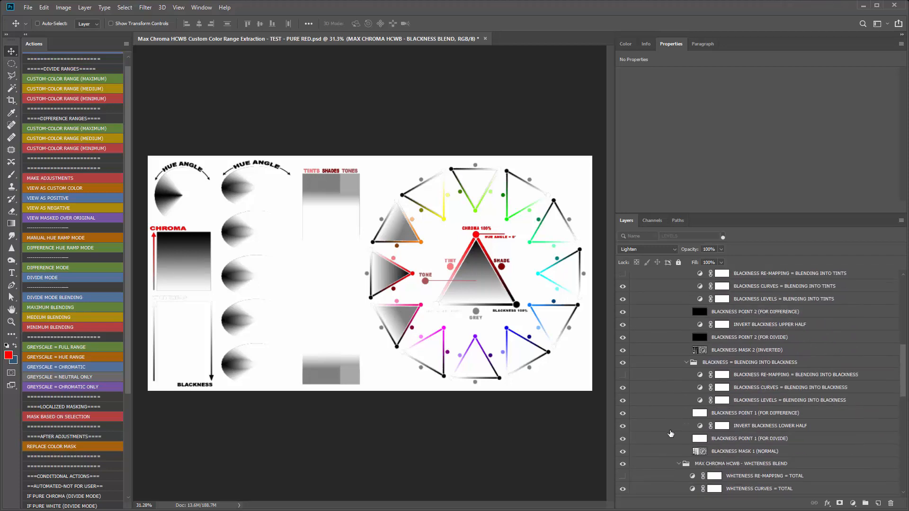
pyautogui.scroll(3, 659, 426)
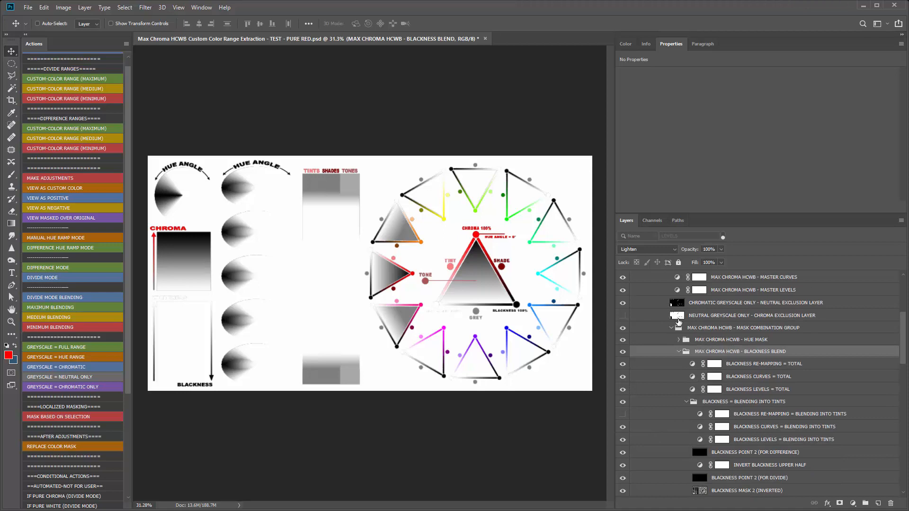
# Step: Switch on the LEVELS layer filter and examine the central red triangle up close
pyautogui.click(723, 237)
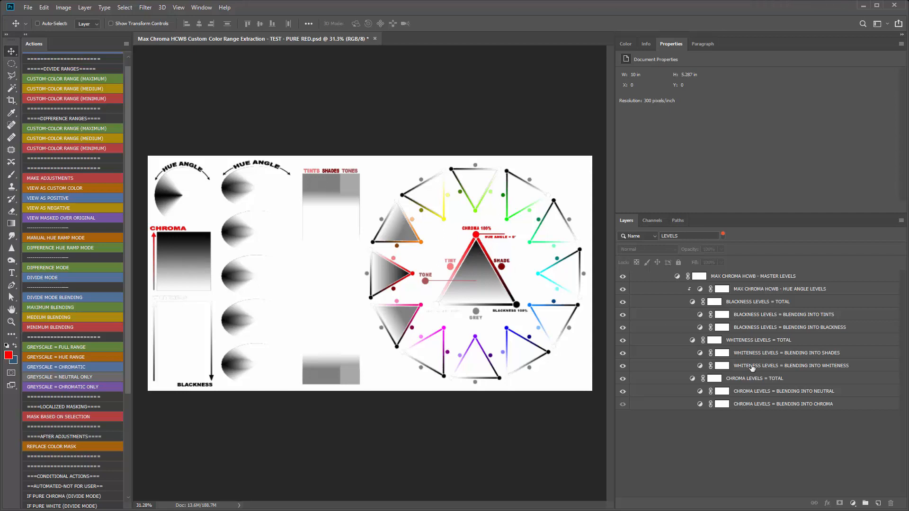
pyautogui.click(529, 250)
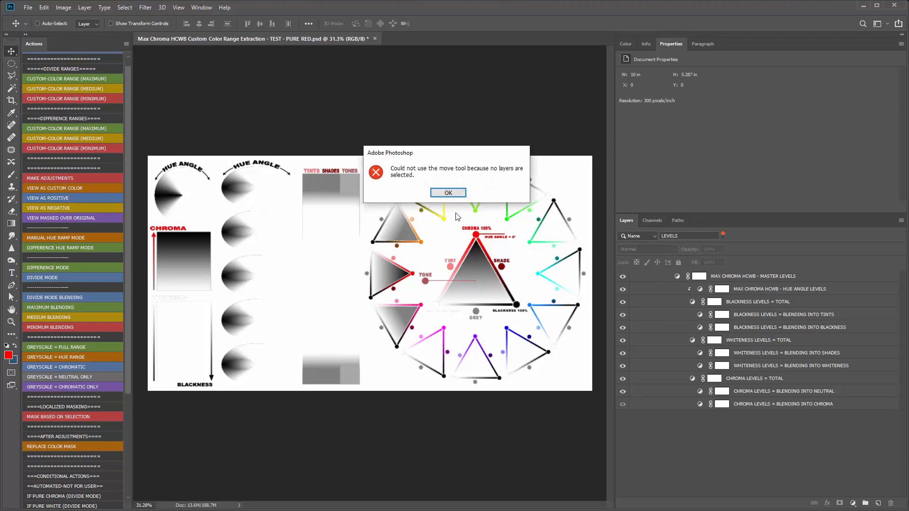
pyautogui.scroll(4, 478, 260)
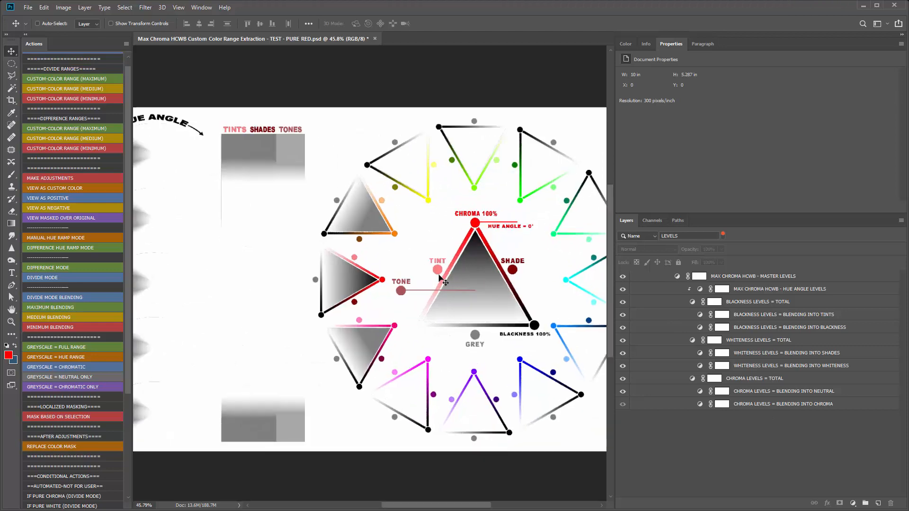
pyautogui.scroll(-3, 440, 276)
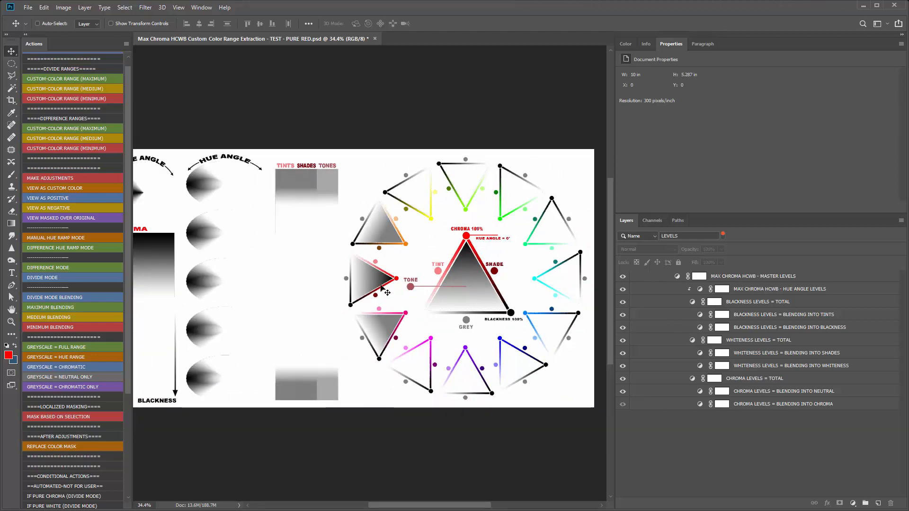
# Step: With the layer filter off, run the Divide Mode Blending action followed by the Minimum Blending action
pyautogui.click(55, 298)
pyautogui.click(457, 193)
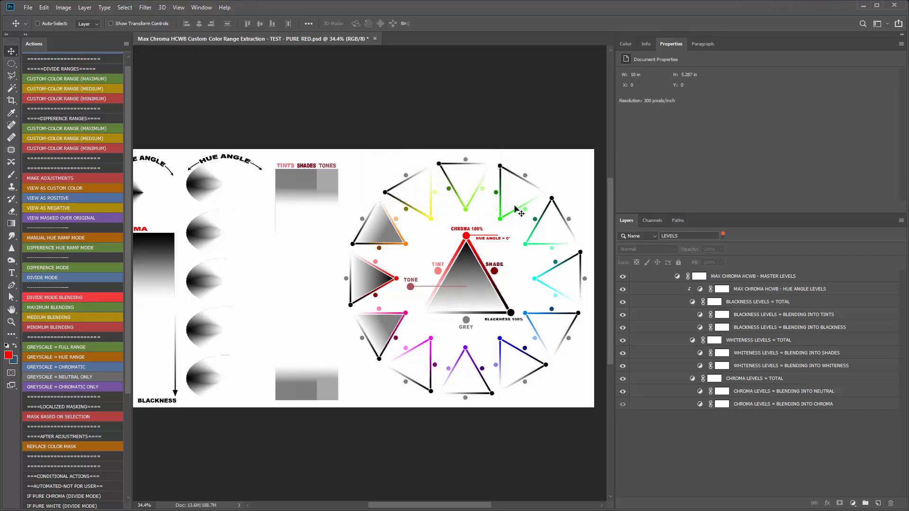
pyautogui.click(723, 234)
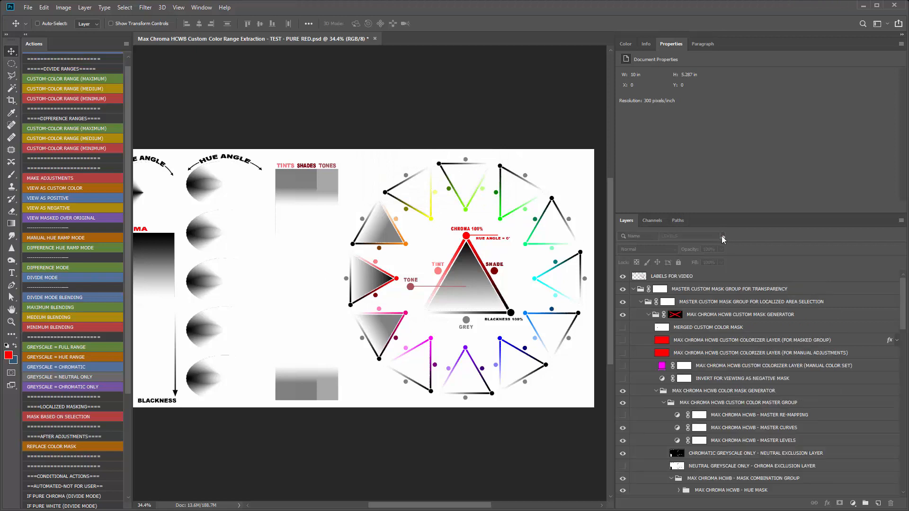
pyautogui.click(64, 298)
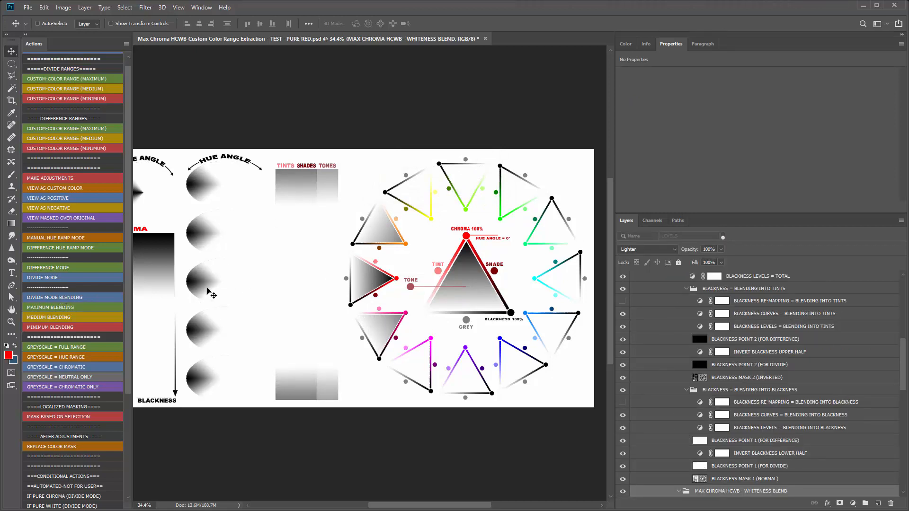
pyautogui.scroll(4, 719, 441)
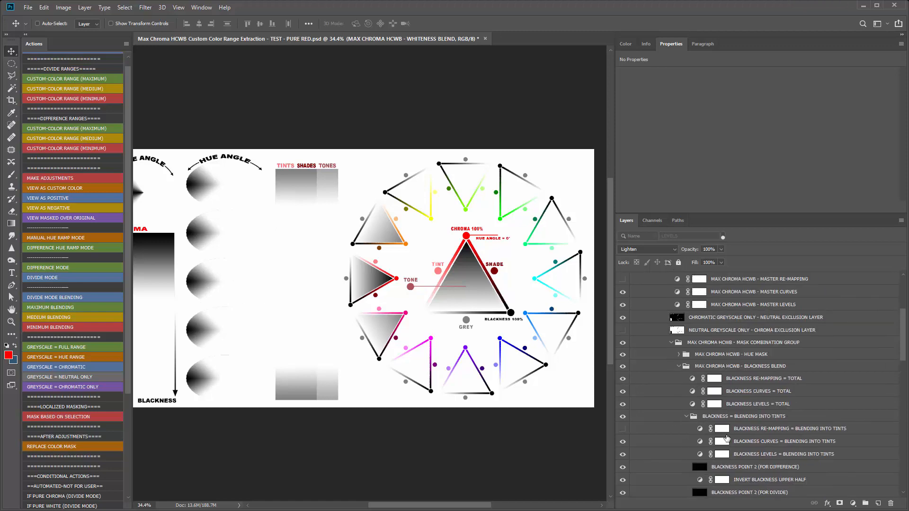
pyautogui.scroll(-5, 722, 403)
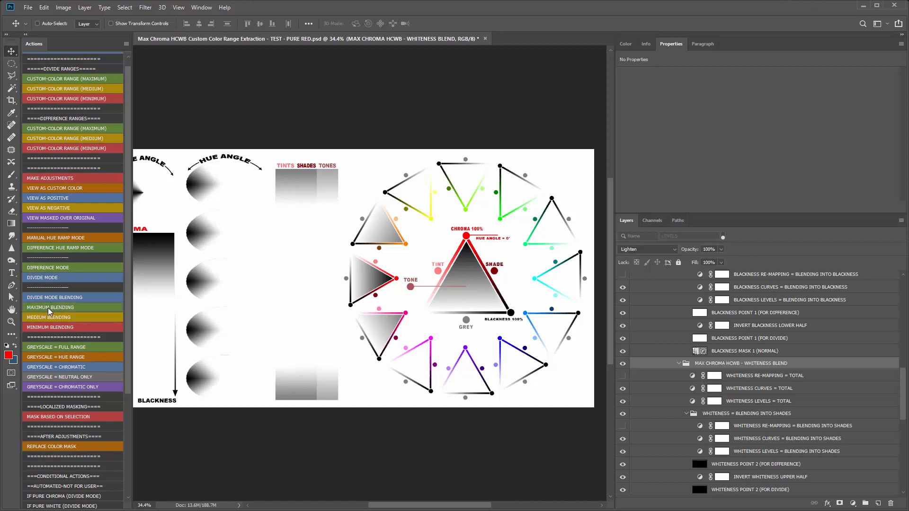
pyautogui.click(62, 328)
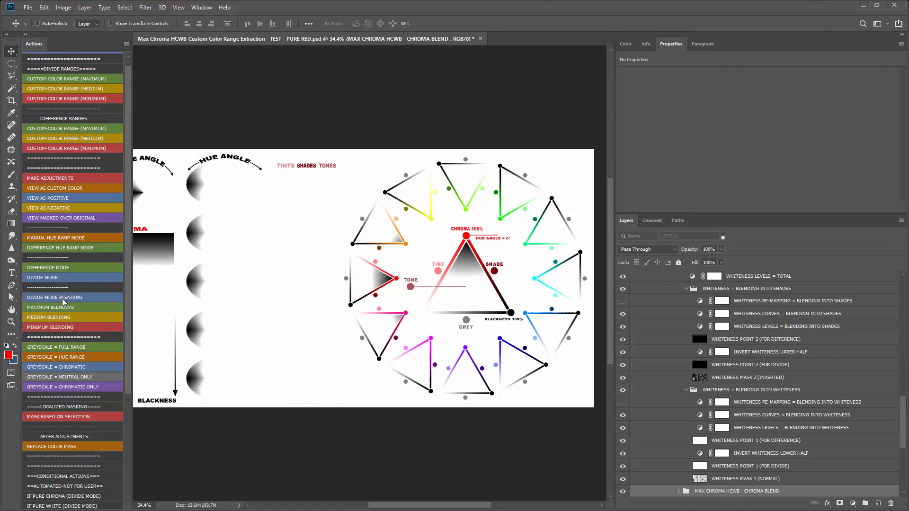
# Step: Filter the layers by LEVELS and test the white input level of CHROMA LEVELS = BLENDING INTO NEUTRAL, leaving it at 255
pyautogui.click(723, 236)
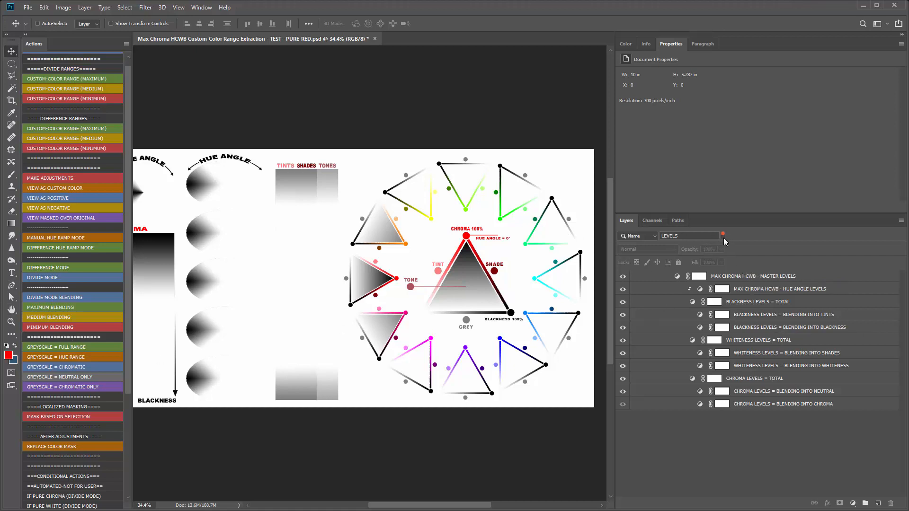
pyautogui.click(722, 404)
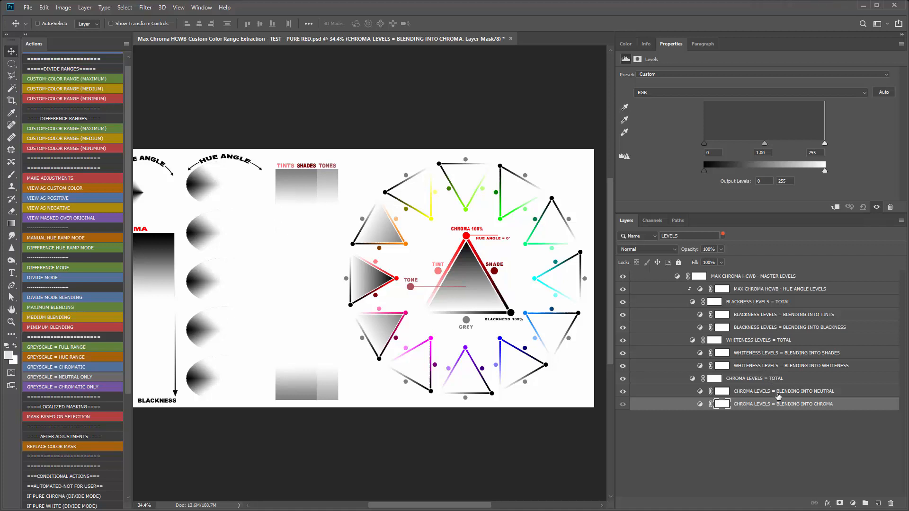
pyautogui.click(800, 397)
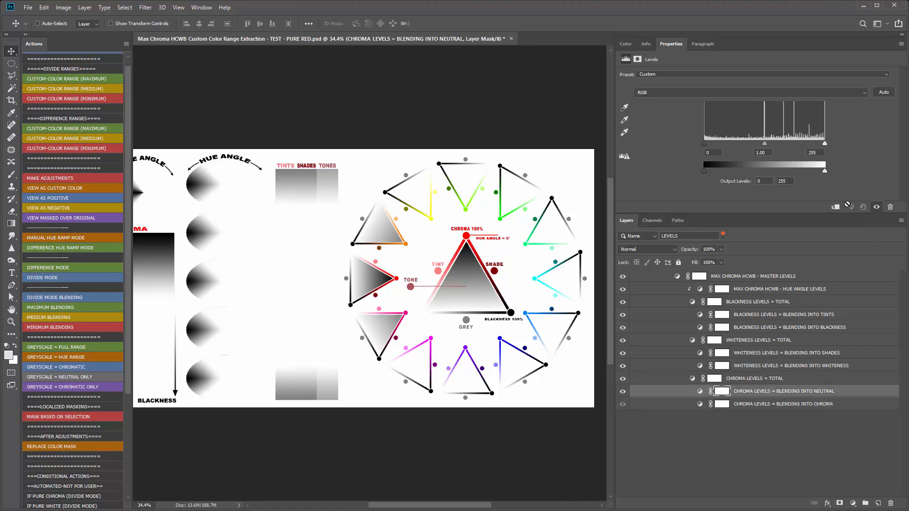
pyautogui.moveTo(826, 144); pyautogui.dragTo(848, 141)
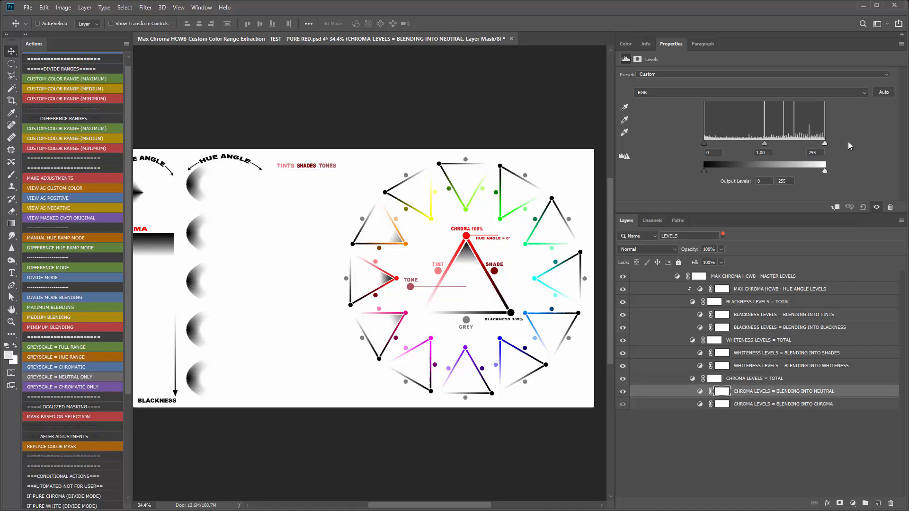
# Step: Test the white input level of WHITENESS LEVELS = BLENDING INTO WHITENESS and the input and output levels of WHITENESS LEVELS = BLENDING INTO SHADES
pyautogui.click(805, 365)
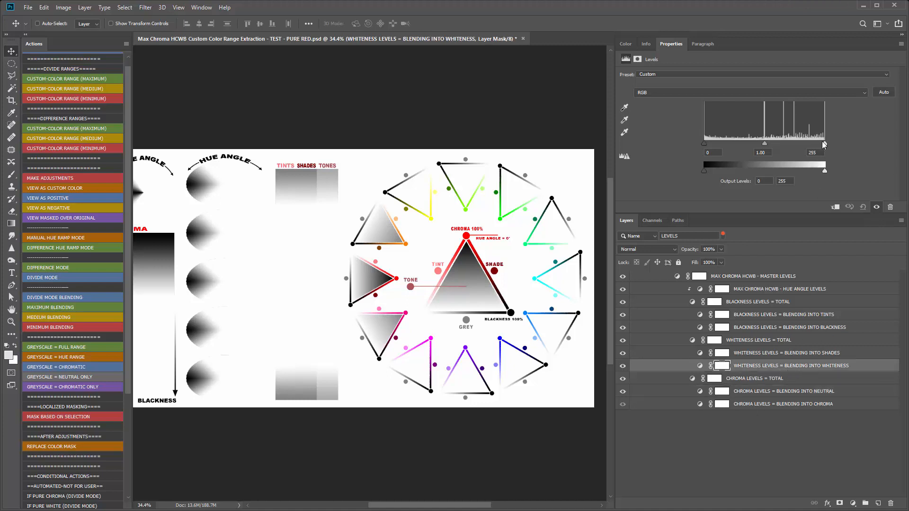
pyautogui.moveTo(824, 144); pyautogui.dragTo(842, 137)
pyautogui.click(800, 355)
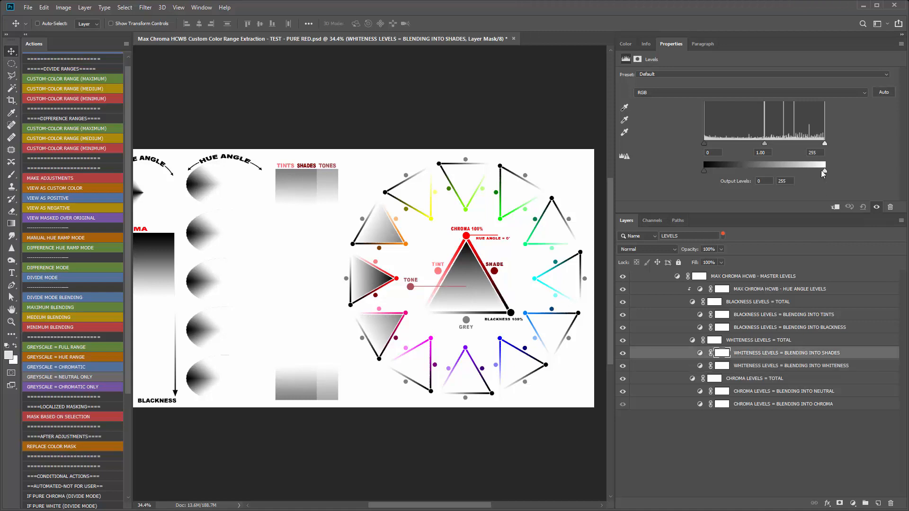
pyautogui.moveTo(783, 138); pyautogui.dragTo(760, 136)
pyautogui.moveTo(704, 172); pyautogui.dragTo(789, 170)
# Step: Set the white input level to 144 on BLACKNESS LEVELS = BLENDING INTO BLACKNESS and to 125 on WHITENESS LEVELS = BLENDING INTO WHITENESS
pyautogui.click(782, 330)
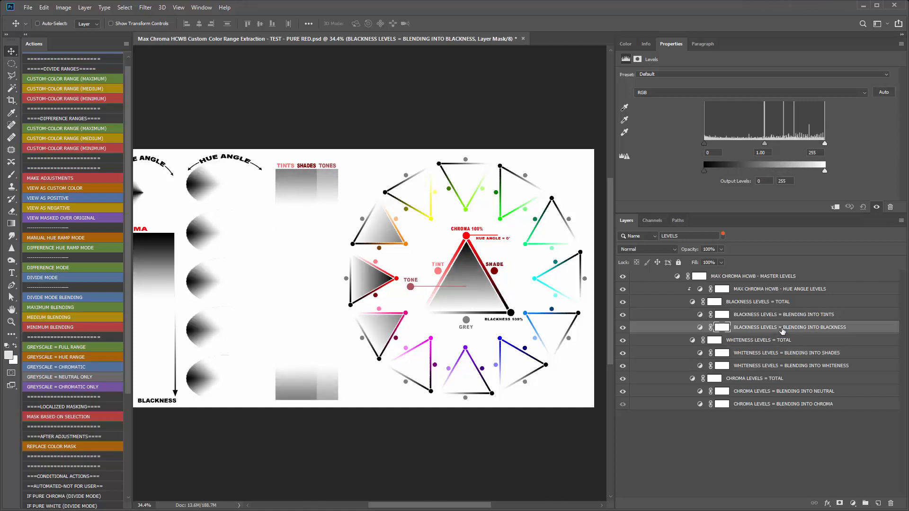
pyautogui.moveTo(825, 144); pyautogui.dragTo(776, 147)
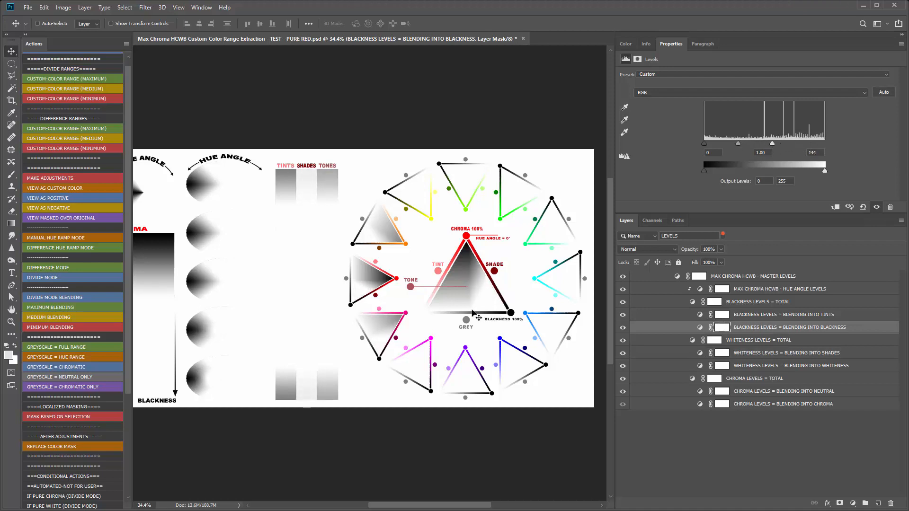
pyautogui.click(775, 368)
pyautogui.moveTo(822, 145); pyautogui.dragTo(763, 144)
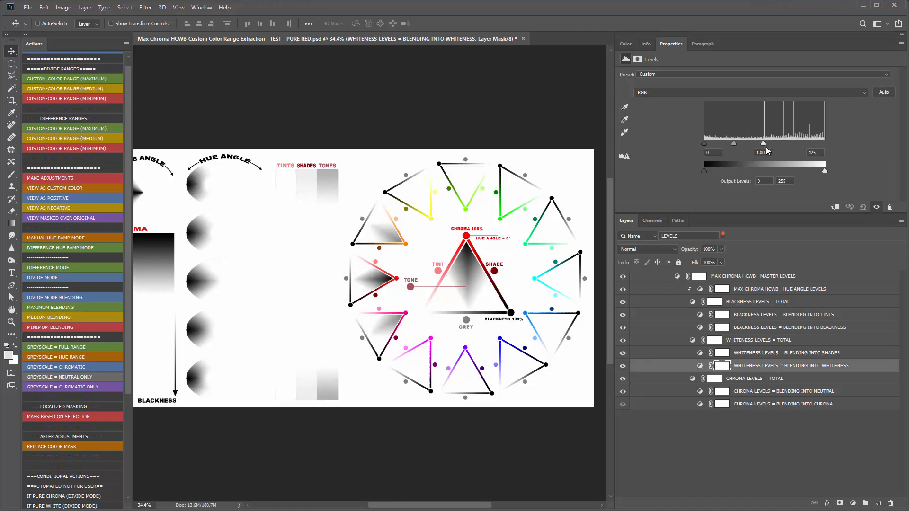
# Step: Set the white input level of BLACKNESS LEVELS = BLENDING INTO BLACKNESS to 129 and switch off the layer filter
pyautogui.click(797, 331)
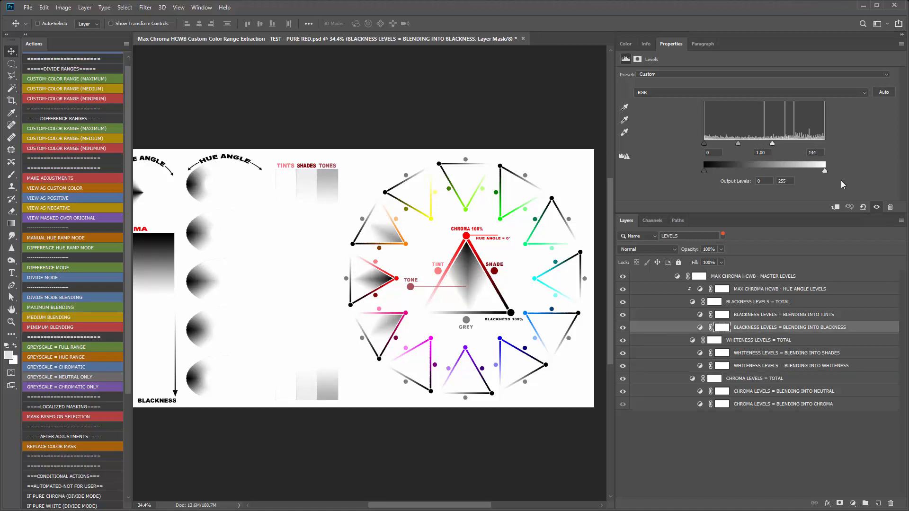
pyautogui.moveTo(766, 143); pyautogui.dragTo(765, 143)
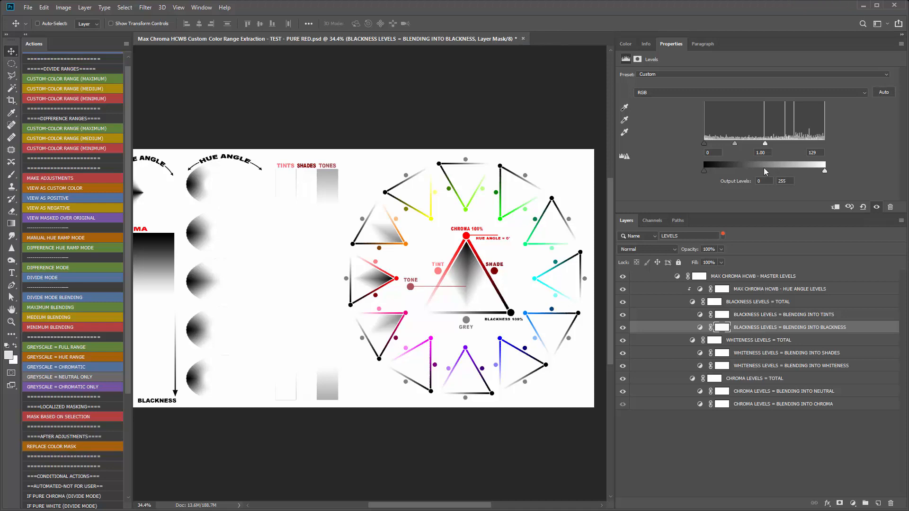
pyautogui.click(723, 235)
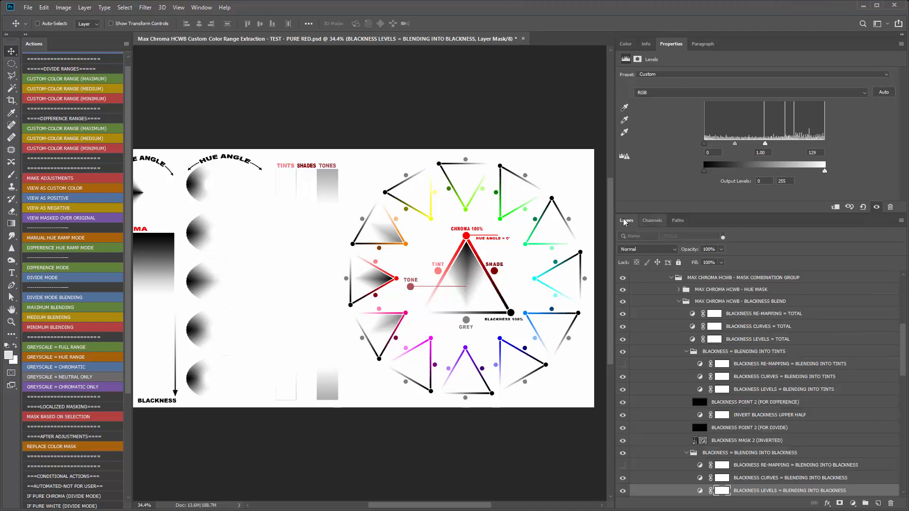
# Step: Hide the LABELS FOR VIDEO layer and run the REPLACE COLOR MASK action on the red mask
pyautogui.scroll(5, 680, 284)
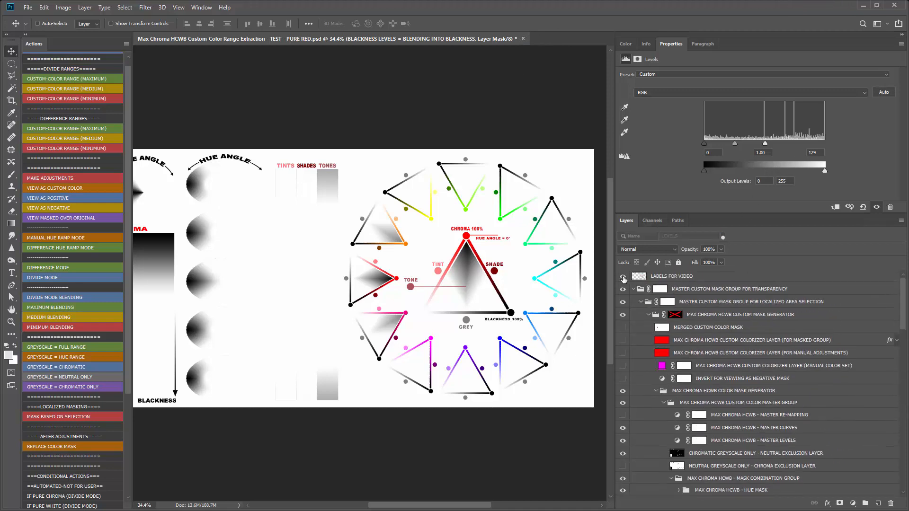
pyautogui.click(623, 279)
pyautogui.scroll(-2, 466, 250)
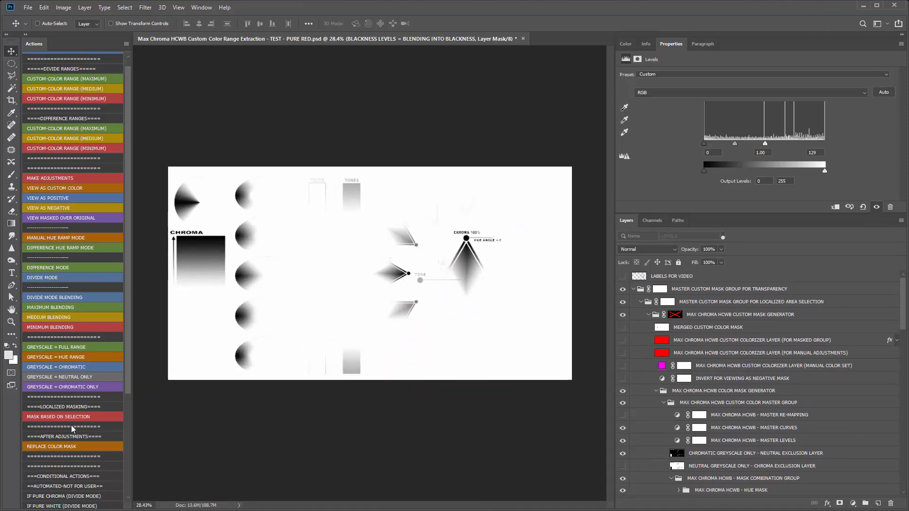
pyautogui.click(65, 448)
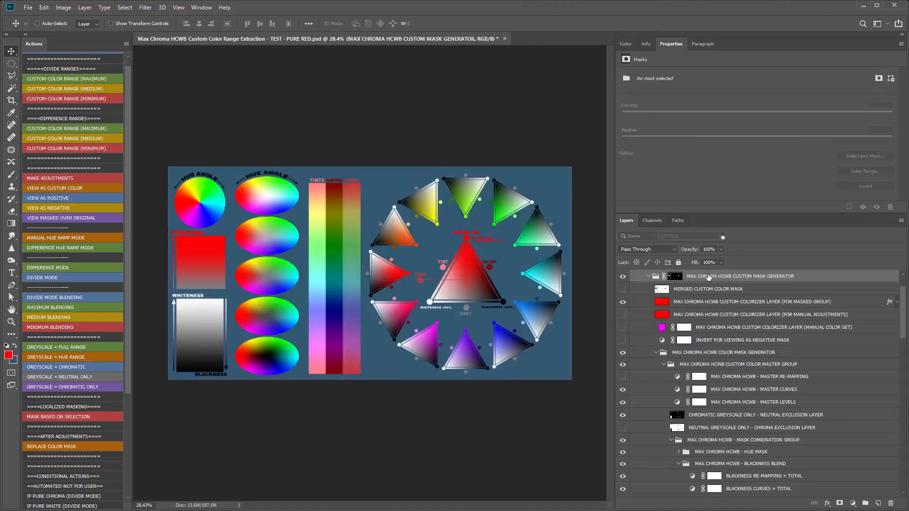
# Step: Try a Solid Color fill of e3e3f1 above MAX CHROMA HCWB CUSTOM COLORIZER LAYER (FOR MASKED GROUP)
pyautogui.click(739, 304)
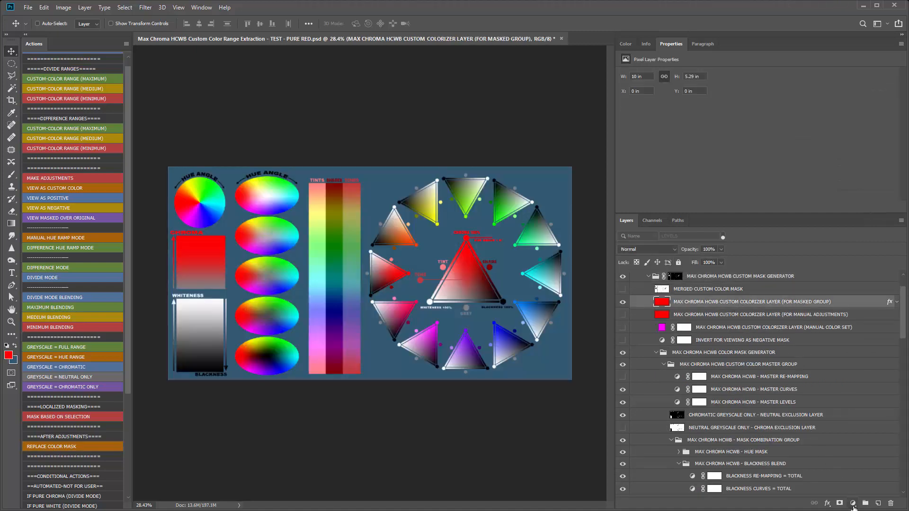
pyautogui.click(853, 503)
pyautogui.click(852, 340)
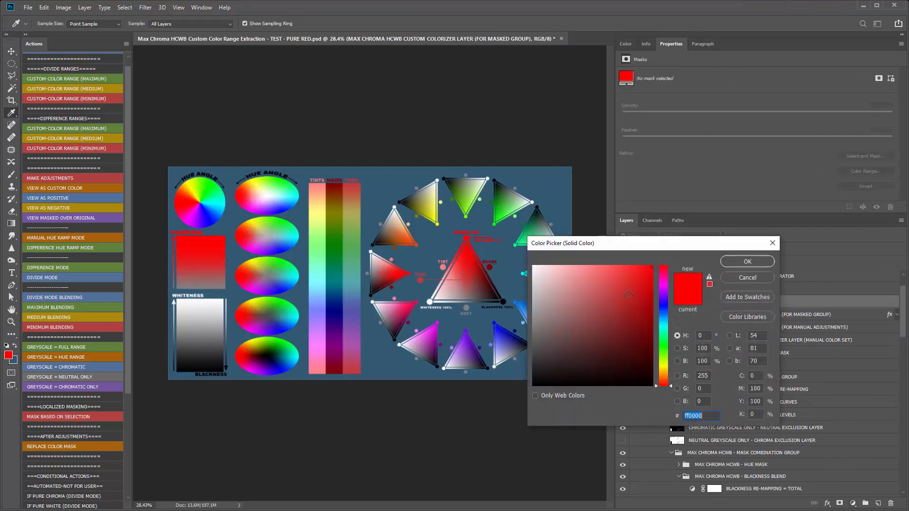
pyautogui.moveTo(634, 249); pyautogui.dragTo(719, 269)
pyautogui.moveTo(749, 386)
pyautogui.mouseDown()
pyautogui.moveTo(748, 376)
pyautogui.moveTo(748, 396)
pyautogui.moveTo(749, 302)
pyautogui.moveTo(740, 335)
pyautogui.moveTo(627, 296)
pyautogui.moveTo(632, 313)
pyautogui.moveTo(624, 291)
pyautogui.mouseUp()
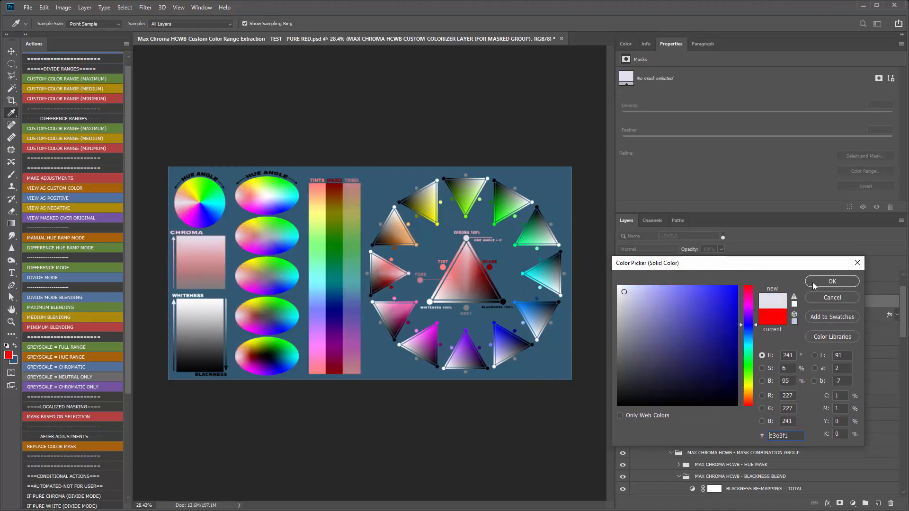
pyautogui.click(823, 296)
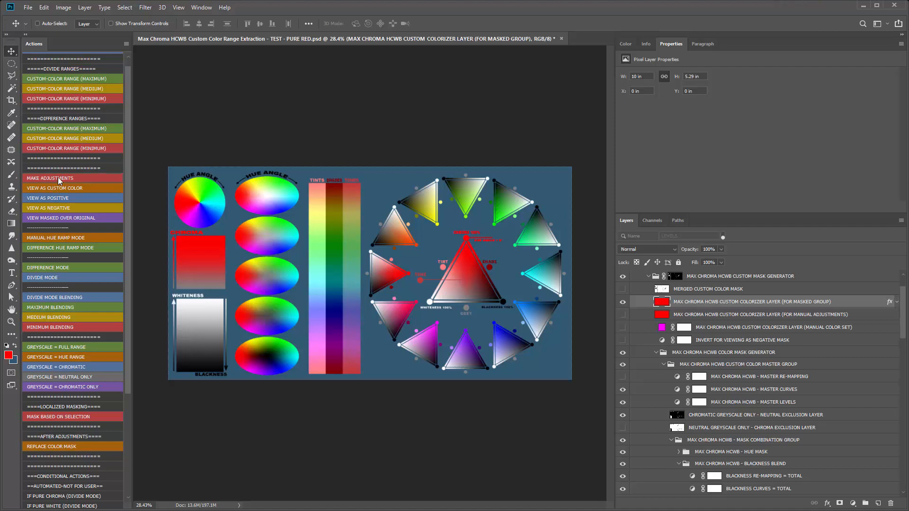
# Step: Preview the mask with MAKE ADJUSTMENTS and as custom color, positive and negative, ending with the view masked over the original
pyautogui.click(58, 177)
pyautogui.click(65, 188)
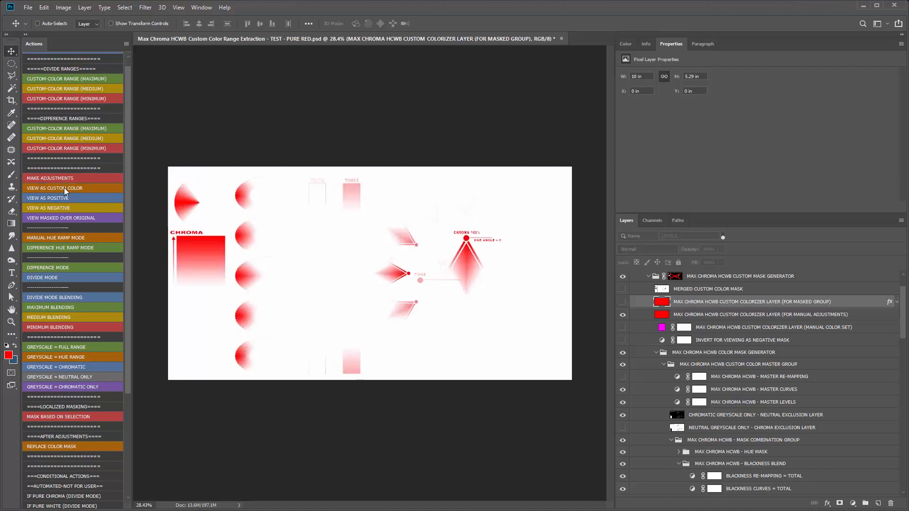
pyautogui.click(59, 197)
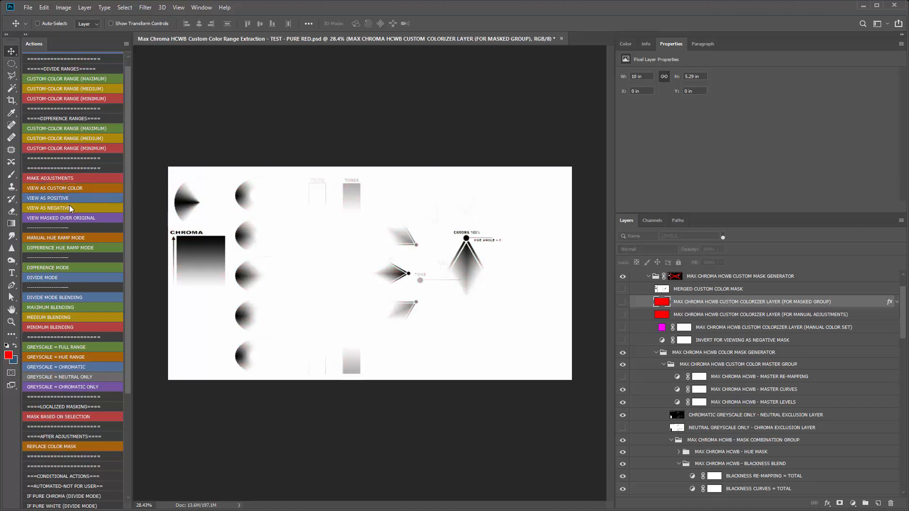
pyautogui.click(69, 206)
pyautogui.click(78, 218)
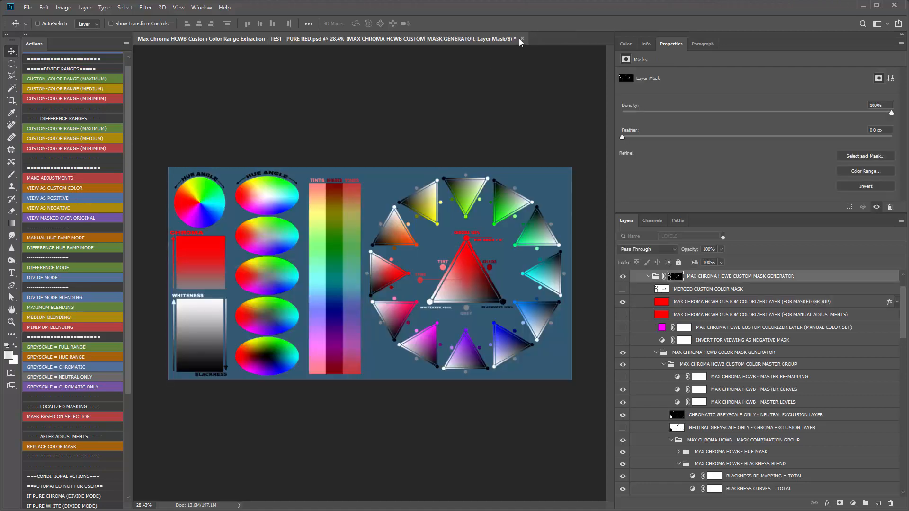
# Step: Close the PURE RED test file and open the RED MIDTONE test file from the HCWB Color Range Video Testing Files folder in File Explorer
pyautogui.click(522, 38)
pyautogui.click(450, 196)
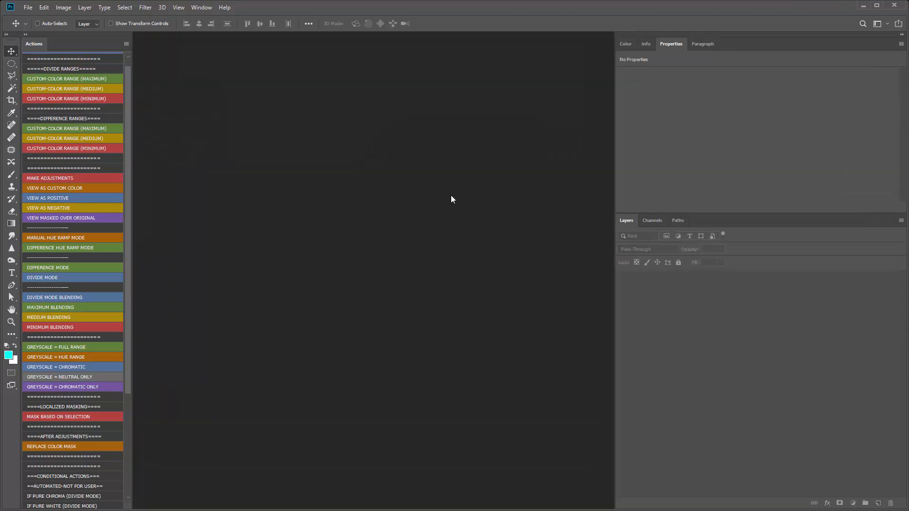
pyautogui.click(861, 7)
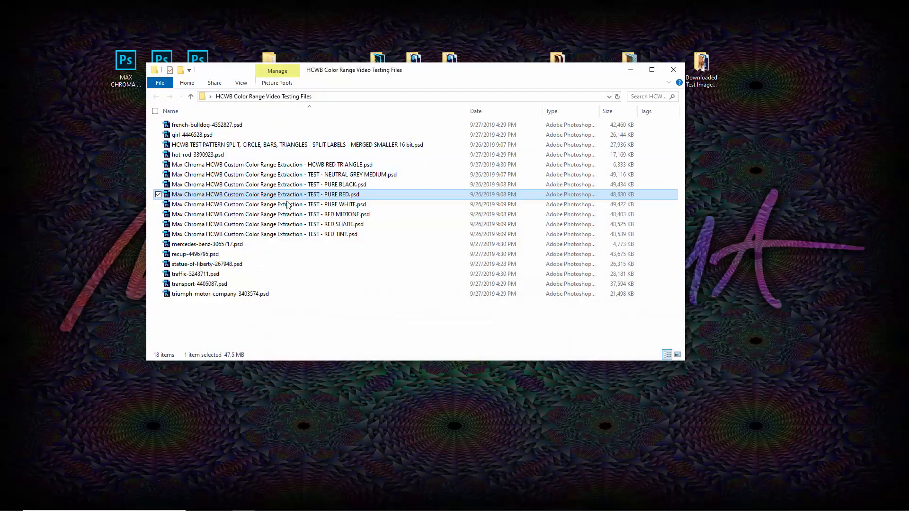
pyautogui.click(330, 206)
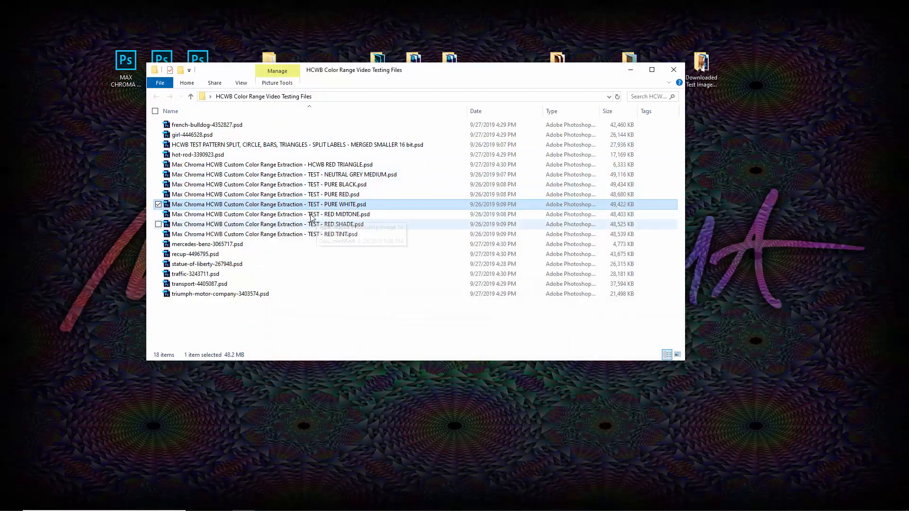
pyautogui.click(306, 218)
pyautogui.moveTo(297, 219); pyautogui.dragTo(374, 258)
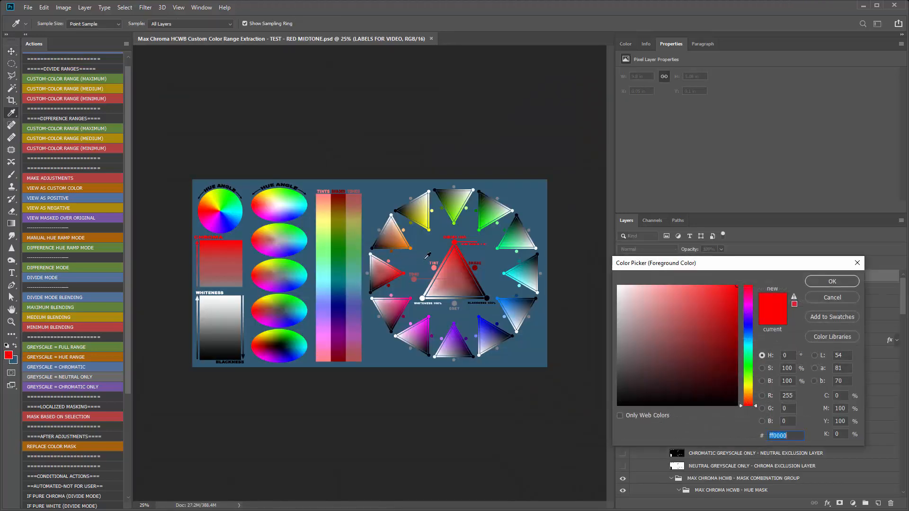
# Step: Sample the TONE swatch beside the red triangle, ab5555, as the custom color and switch the mask to MAKE ADJUSTMENTS
pyautogui.click(414, 279)
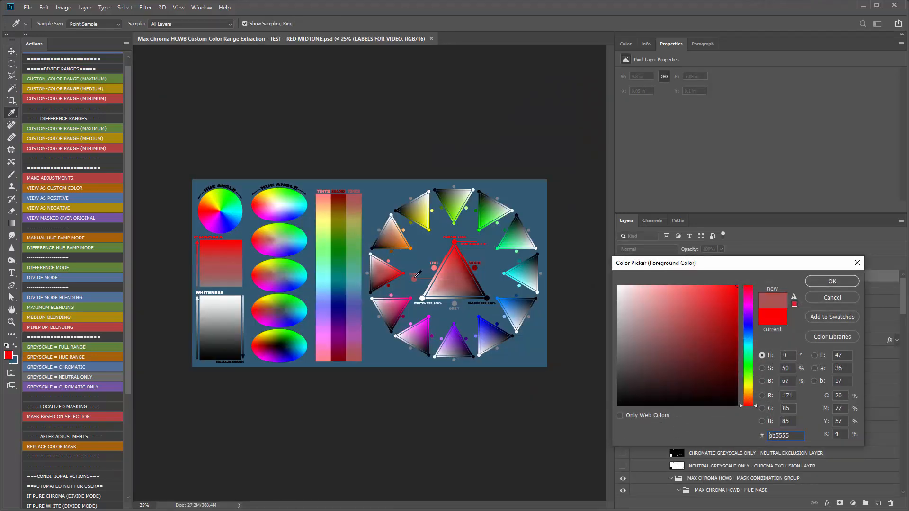
pyautogui.click(831, 282)
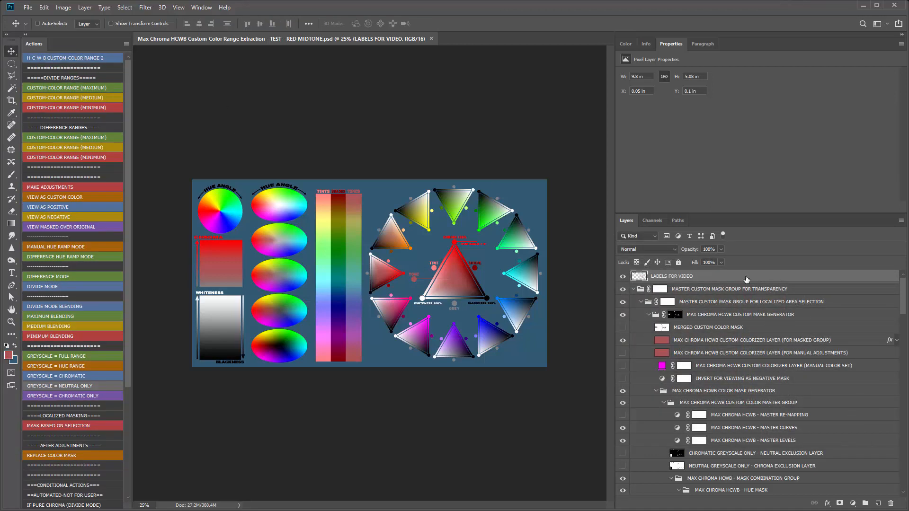
pyautogui.moveTo(737, 213); pyautogui.dragTo(737, 181)
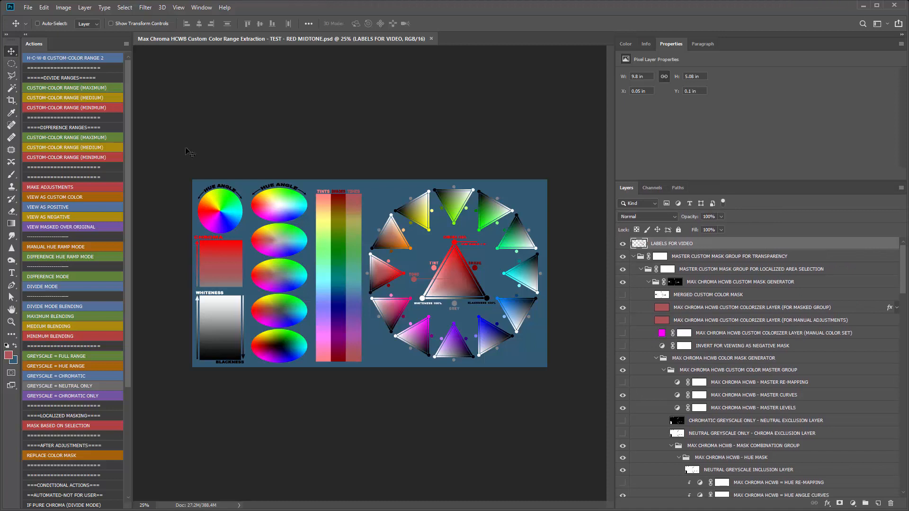
pyautogui.click(57, 189)
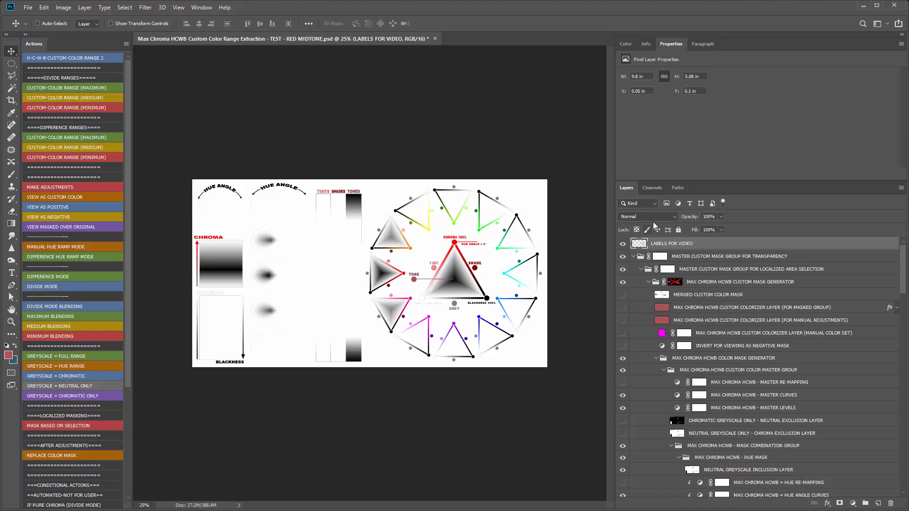
# Step: Filter the layers by the name LEVELS and set the white input level of CHROMA LEVELS = BLENDING INTO CHROMA to 153
pyautogui.click(636, 206)
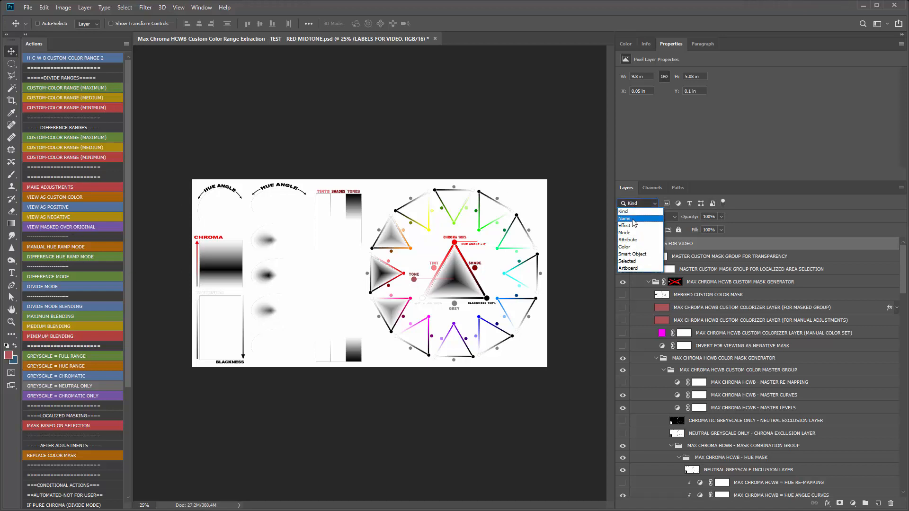
pyautogui.click(634, 219)
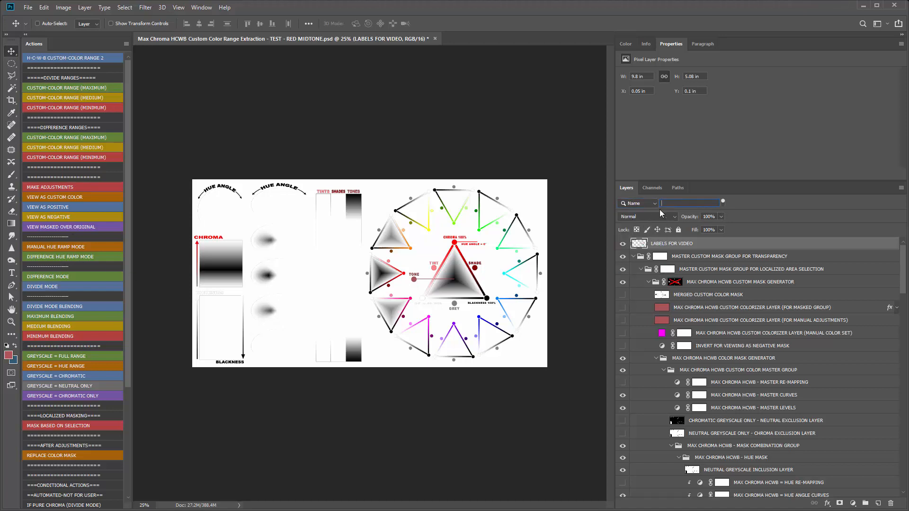
pyautogui.write('LEVELS')
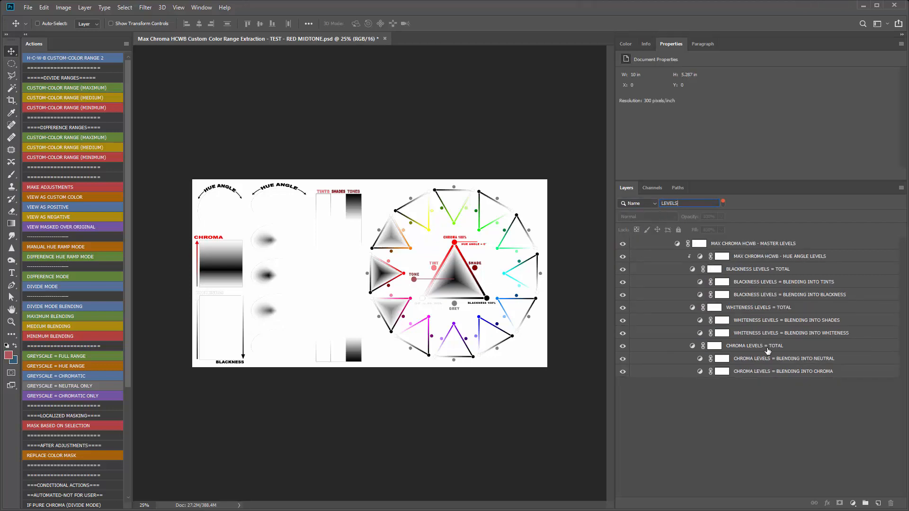
pyautogui.click(770, 371)
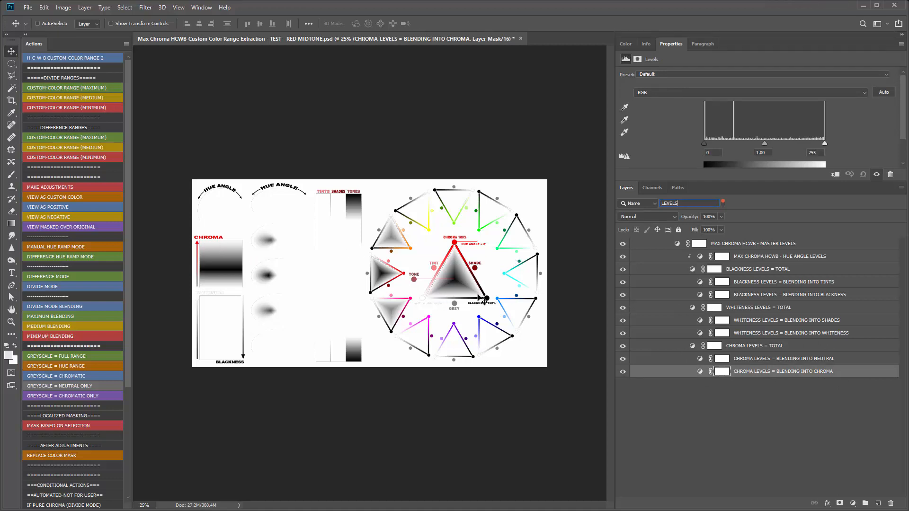
pyautogui.moveTo(778, 185); pyautogui.dragTo(777, 242)
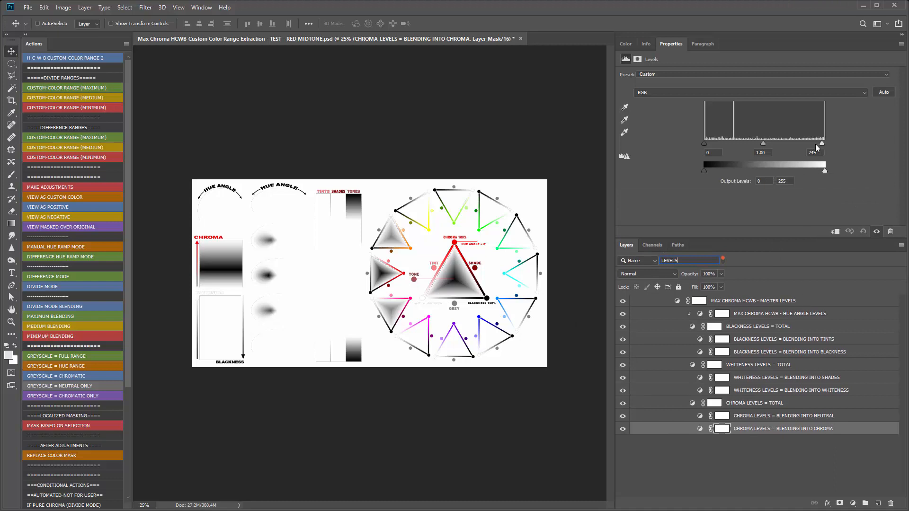
pyautogui.moveTo(815, 144); pyautogui.dragTo(771, 145)
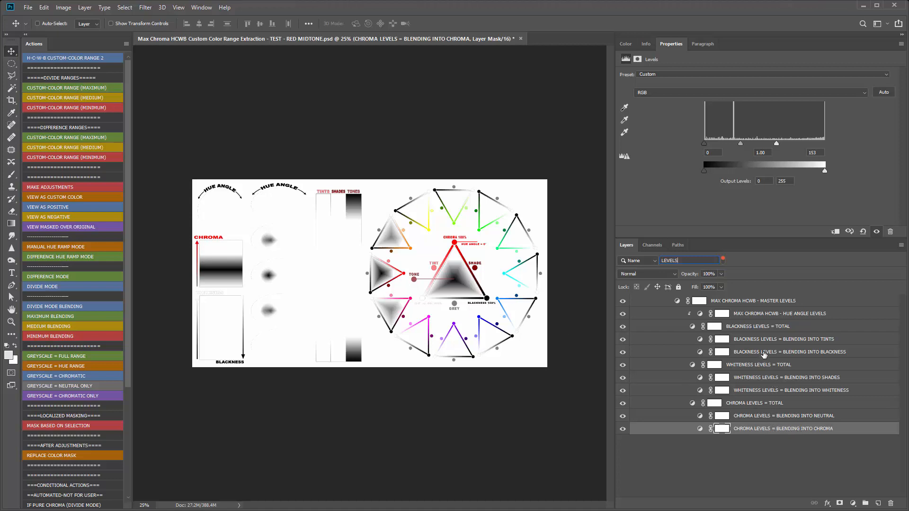
# Step: Examine the Fuzziness setting of the Color Range selection command without applying a selection
pyautogui.click(125, 8)
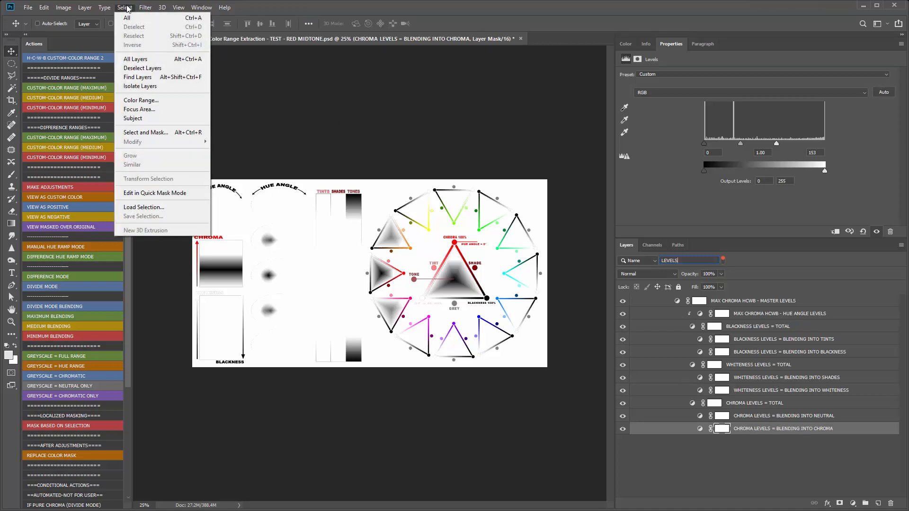
pyautogui.click(189, 100)
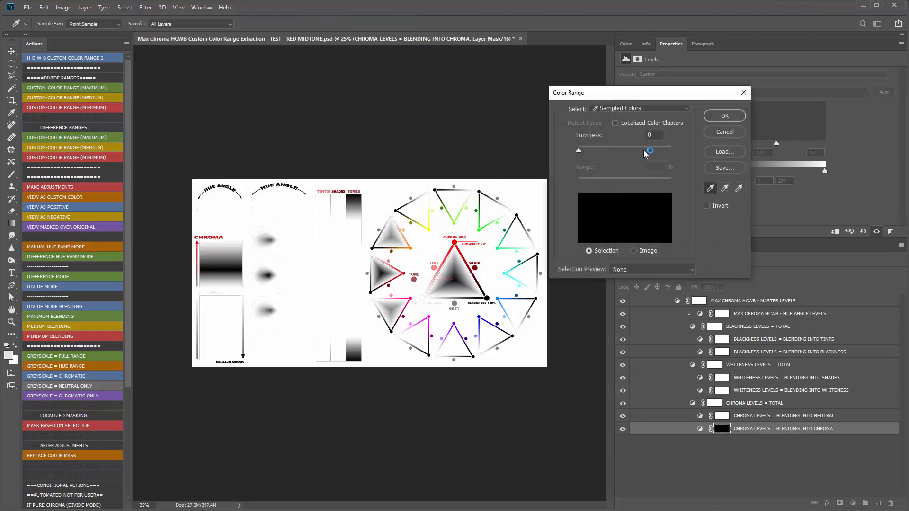
pyautogui.click(723, 131)
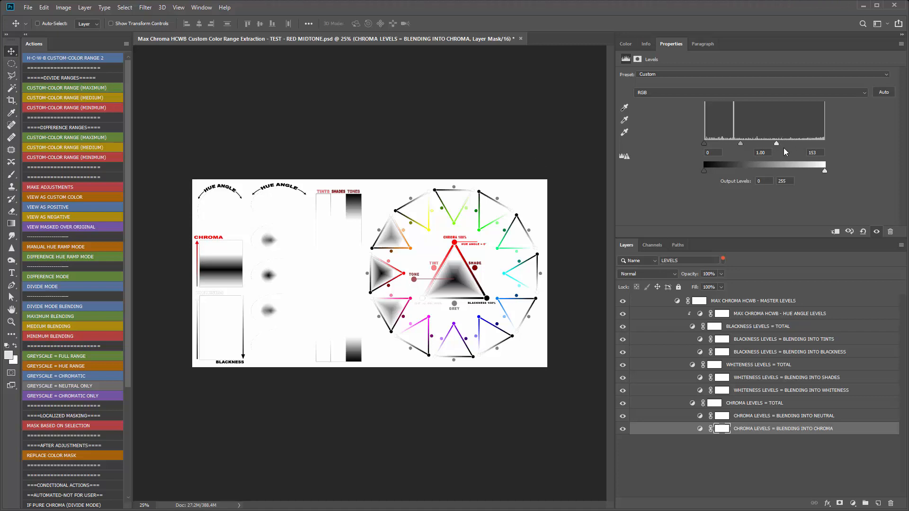
# Step: Test a white input level of 110 on CHROMA LEVELS = BLENDING INTO CHROMA against the large red triangle
pyautogui.scroll(1, 493, 264)
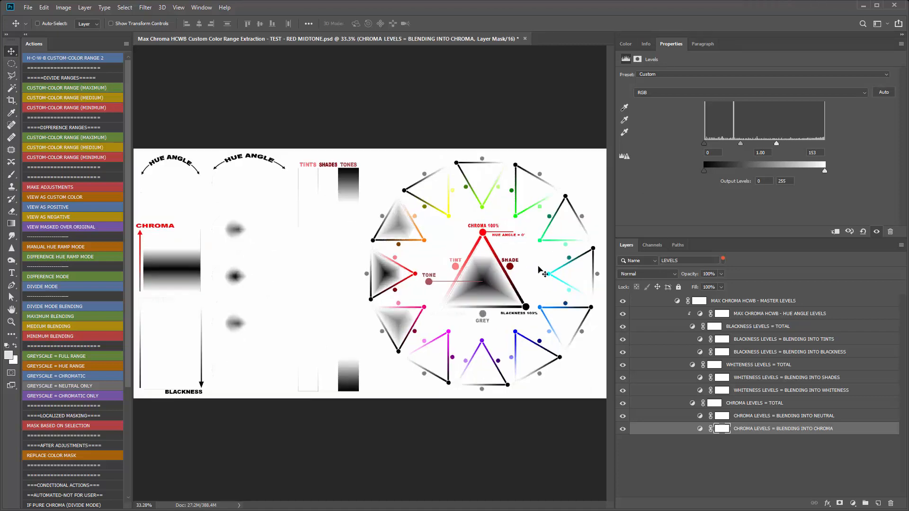
pyautogui.scroll(1, 542, 266)
pyautogui.scroll(1, 541, 267)
pyautogui.scroll(1, 544, 280)
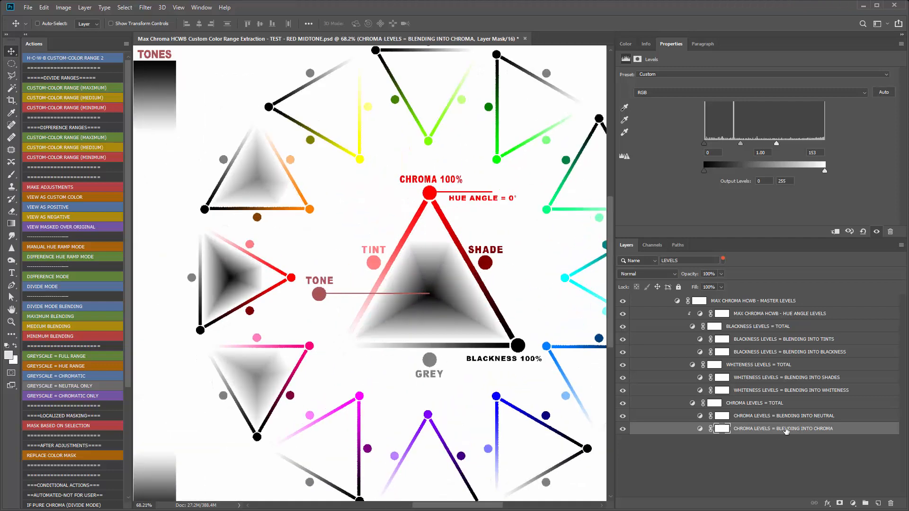
pyautogui.moveTo(776, 143); pyautogui.dragTo(746, 143)
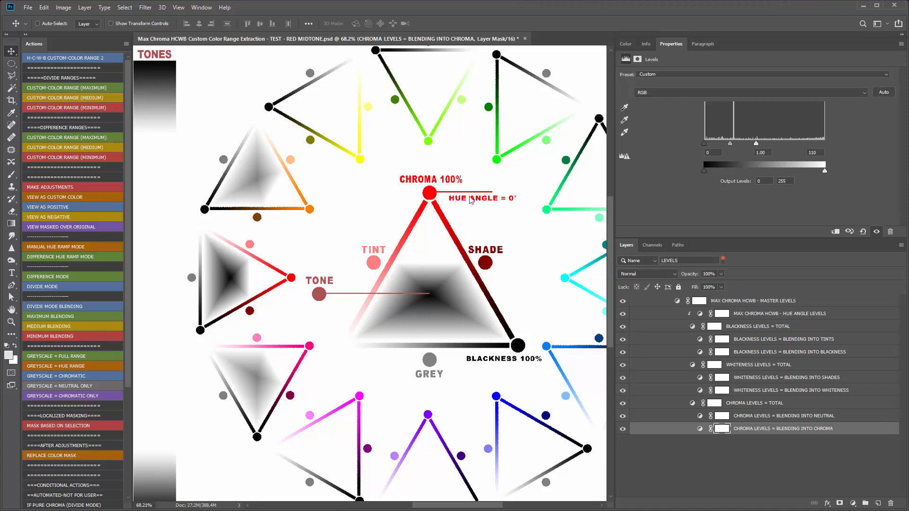
pyautogui.scroll(-1, 399, 281)
pyautogui.scroll(-1, 430, 242)
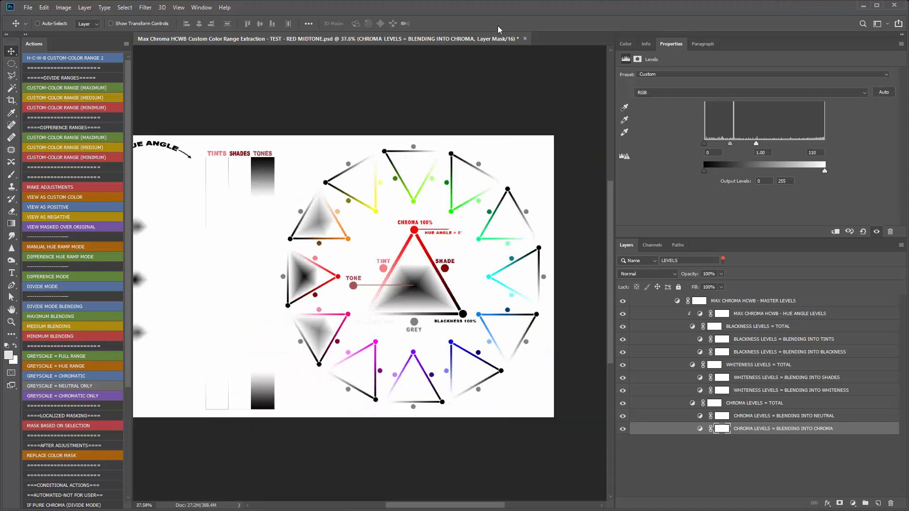
# Step: Check the document's bit depth and set the white input level of CHROMA LEVELS = BLENDING INTO CHROMA to 227
pyautogui.click(64, 7)
pyautogui.moveTo(70, 18)
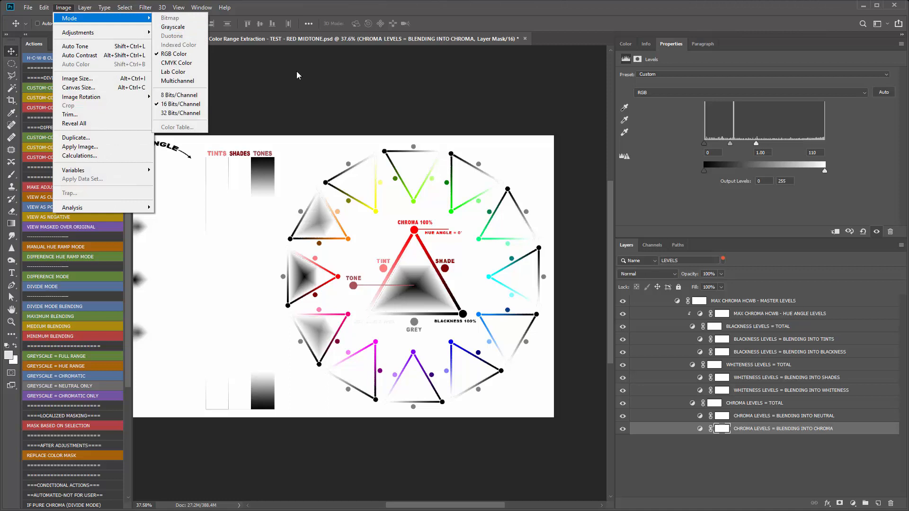
pyautogui.click(477, 246)
pyautogui.scroll(-2, 466, 273)
pyautogui.scroll(1, 469, 273)
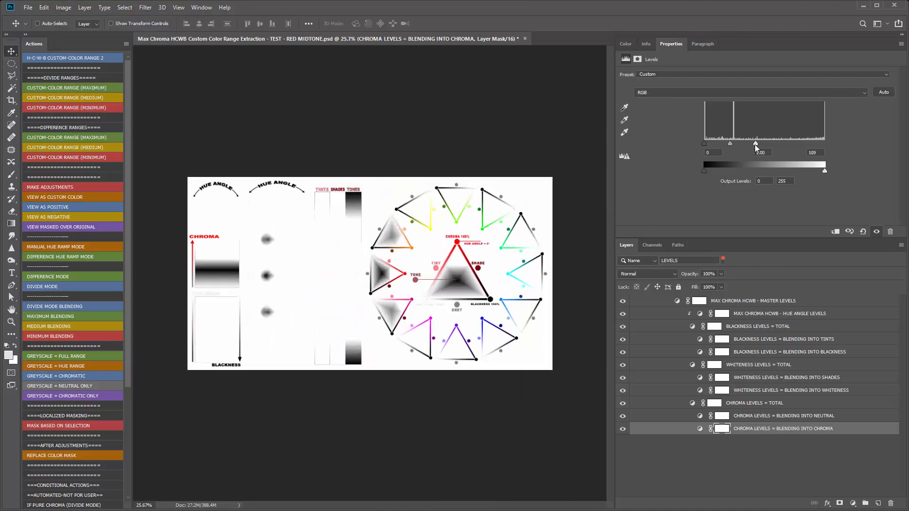
pyautogui.moveTo(755, 144); pyautogui.dragTo(813, 152)
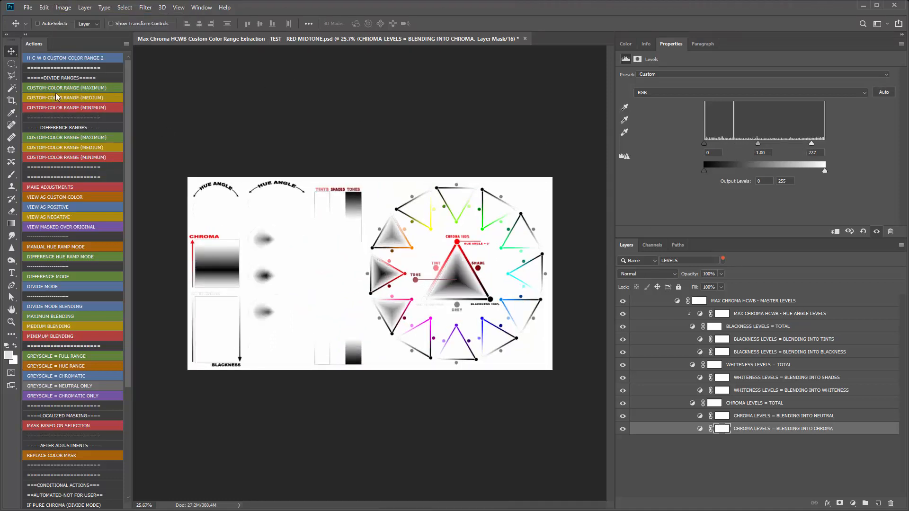
# Step: Convert the RED MIDTONE document to 8 Bits/Channel
pyautogui.click(63, 8)
pyautogui.moveTo(70, 18)
pyautogui.click(168, 94)
pyautogui.scroll(1, 534, 237)
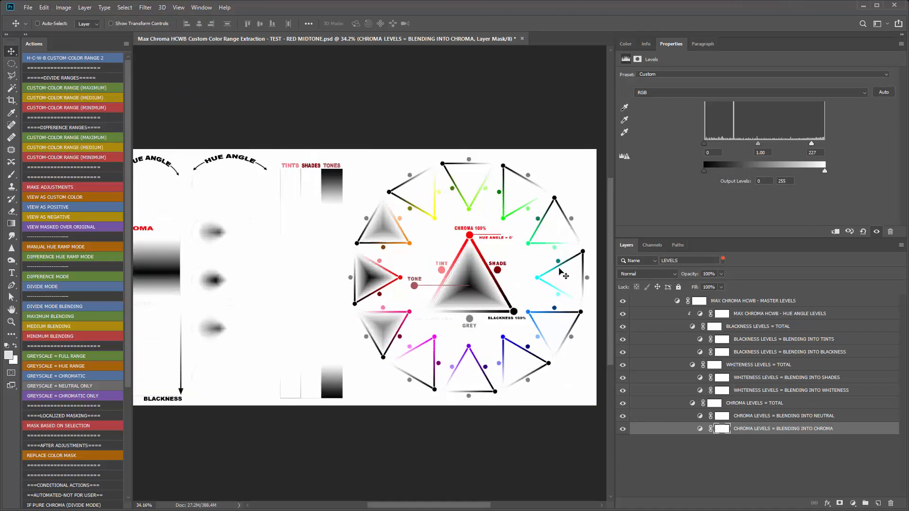
# Step: Reset the white input level of CHROMA LEVELS = BLENDING INTO CHROMA to 255 and check the neutral and whiteness blending levels
pyautogui.moveTo(811, 143); pyautogui.dragTo(836, 155)
pyautogui.click(813, 416)
pyautogui.click(812, 391)
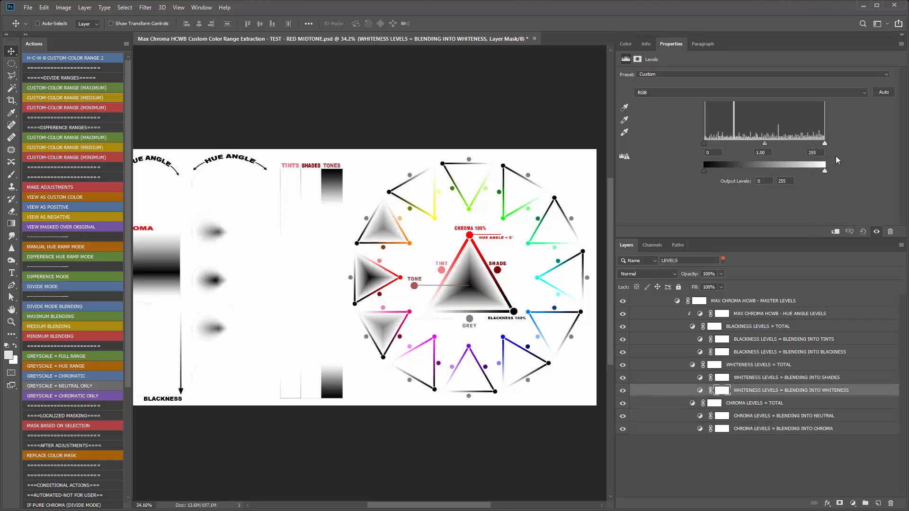
# Step: Test white input levels of 160 on WHITENESS LEVELS = BLENDING INTO SHADES and 151 on BLACKNESS LEVELS = BLENDING INTO BLACKNESS
pyautogui.click(811, 379)
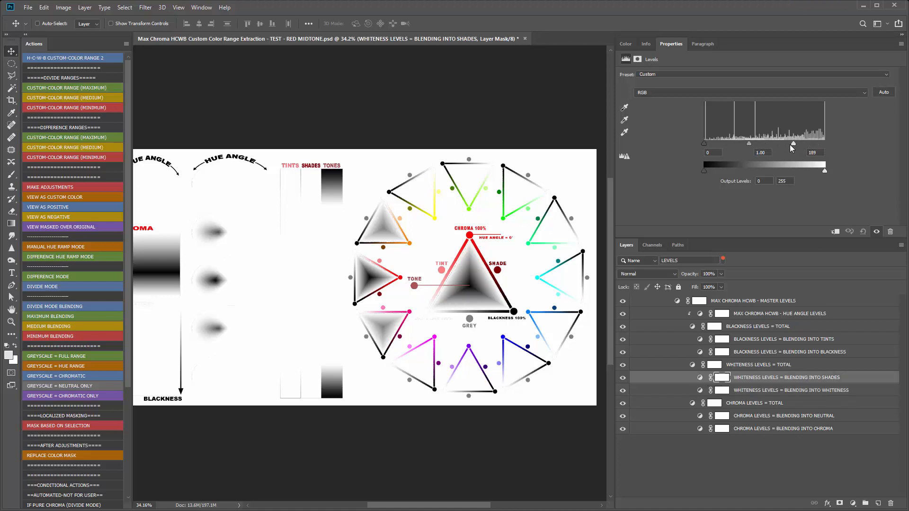
pyautogui.moveTo(760, 145); pyautogui.dragTo(783, 148)
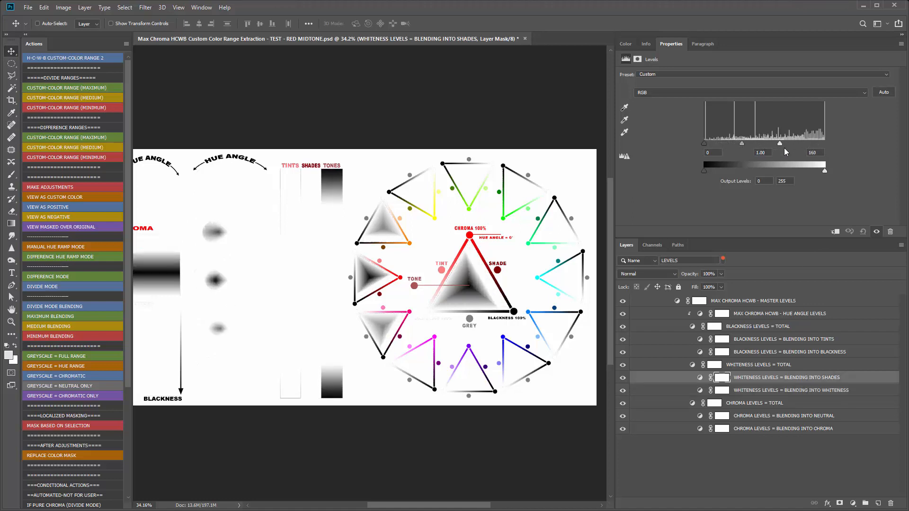
pyautogui.click(768, 353)
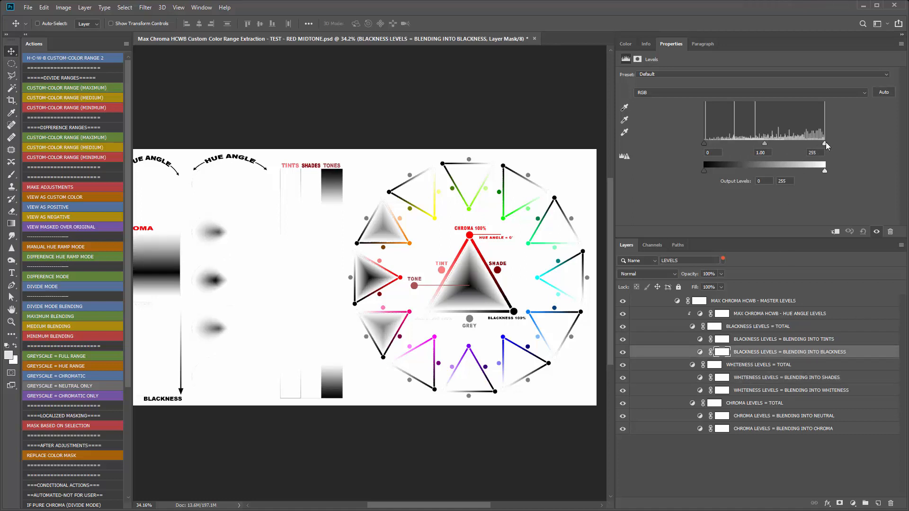
pyautogui.moveTo(825, 143); pyautogui.dragTo(776, 143)
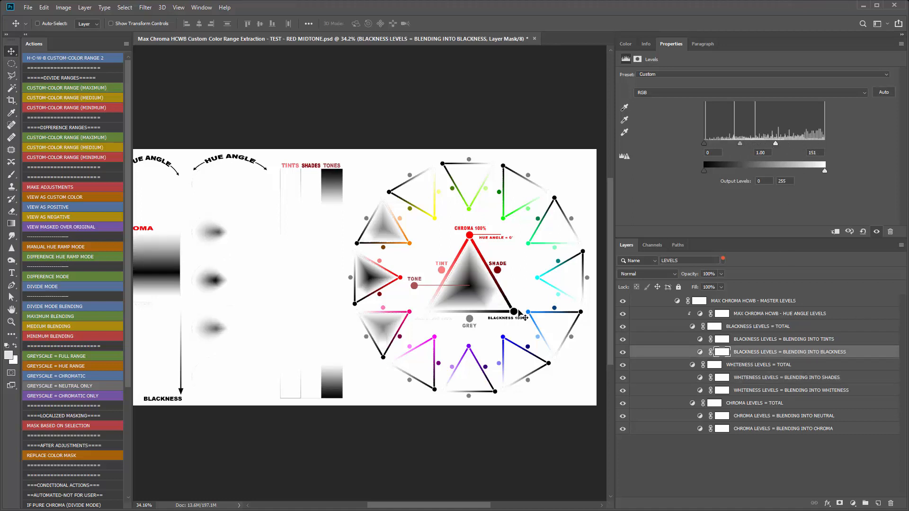
pyautogui.click(829, 339)
pyautogui.moveTo(825, 143); pyautogui.dragTo(866, 152)
# Step: Set the white input level of MAX CHROMA HCWB - HUE ANGLE LEVELS to 255 and turn off the layer name filter
pyautogui.click(788, 314)
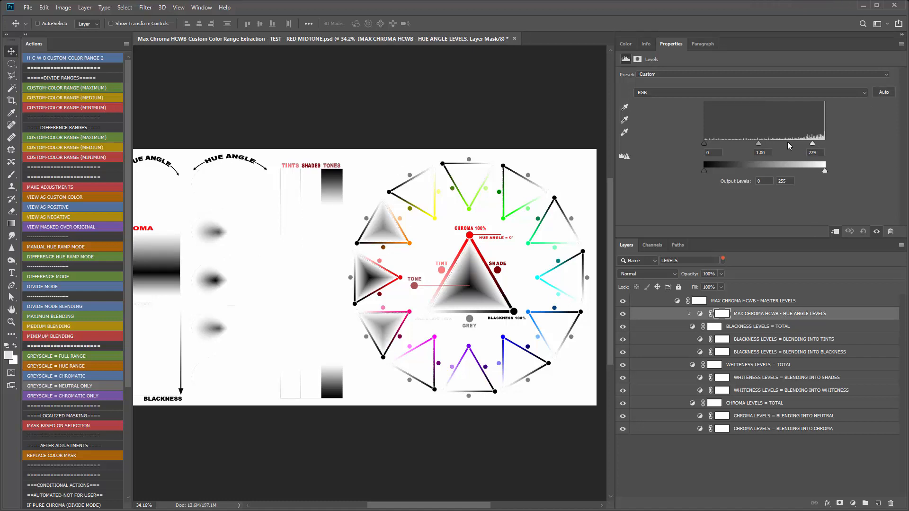
pyautogui.moveTo(788, 141); pyautogui.dragTo(754, 143)
pyautogui.click(722, 259)
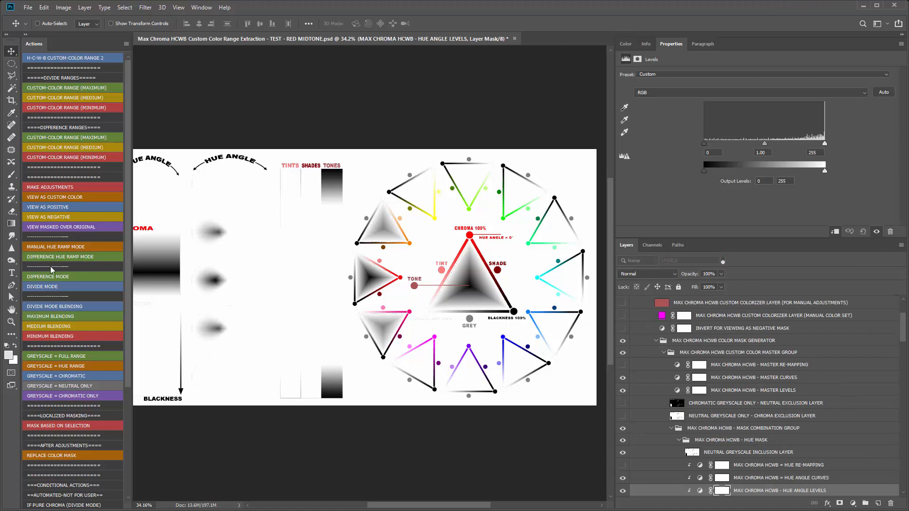
# Step: Switch the mask to Difference mode and run the medium blending action followed by minimum blending
pyautogui.click(61, 282)
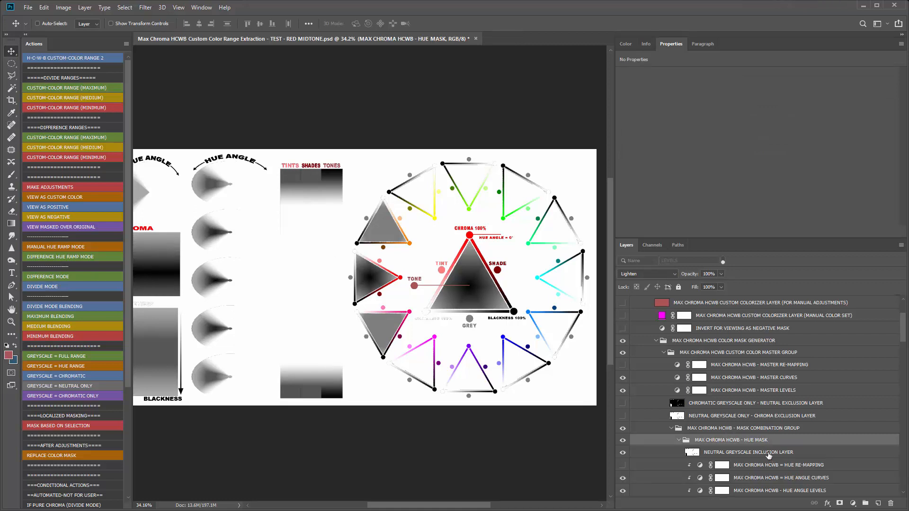
pyautogui.click(67, 325)
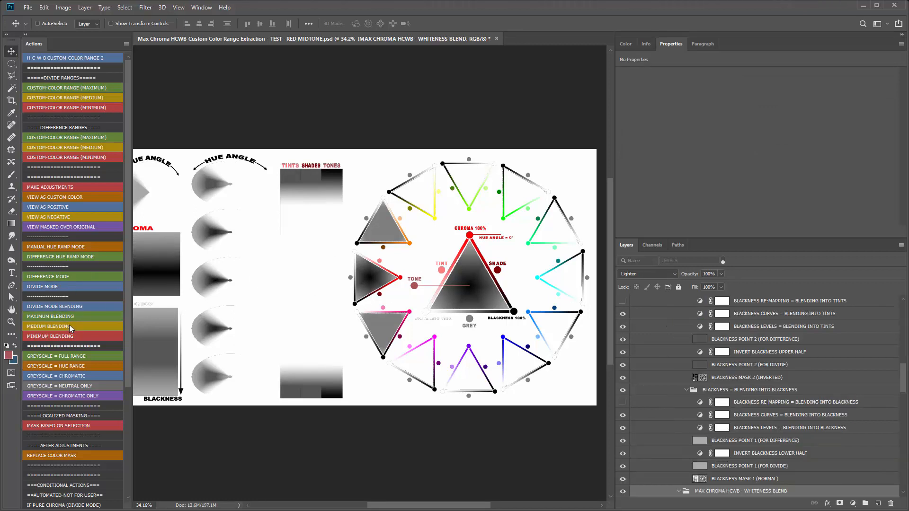
pyautogui.click(81, 334)
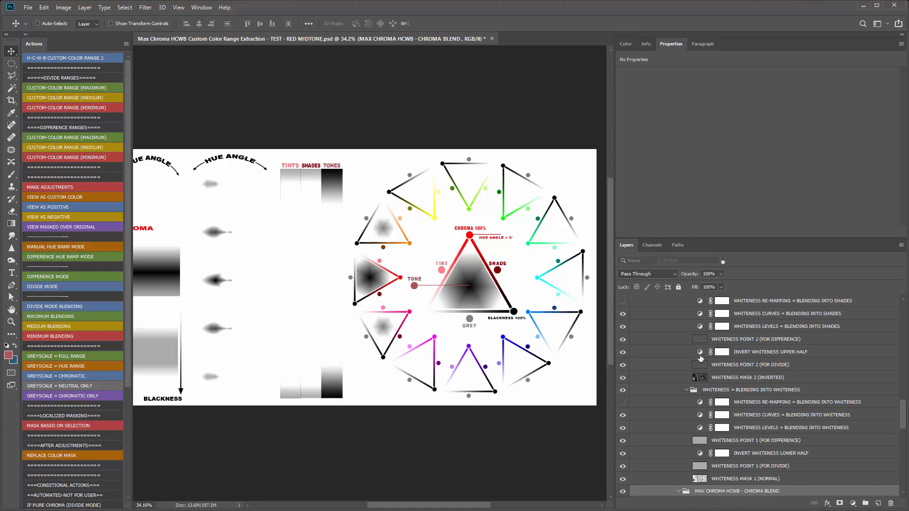
# Step: Collapse the HUE MASK, BLACKNESS BLEND, WHITENESS BLEND and CHROMA BLEND groups inside the mask combination group
pyautogui.scroll(3, 694, 358)
pyautogui.scroll(2, 690, 356)
pyautogui.click(678, 365)
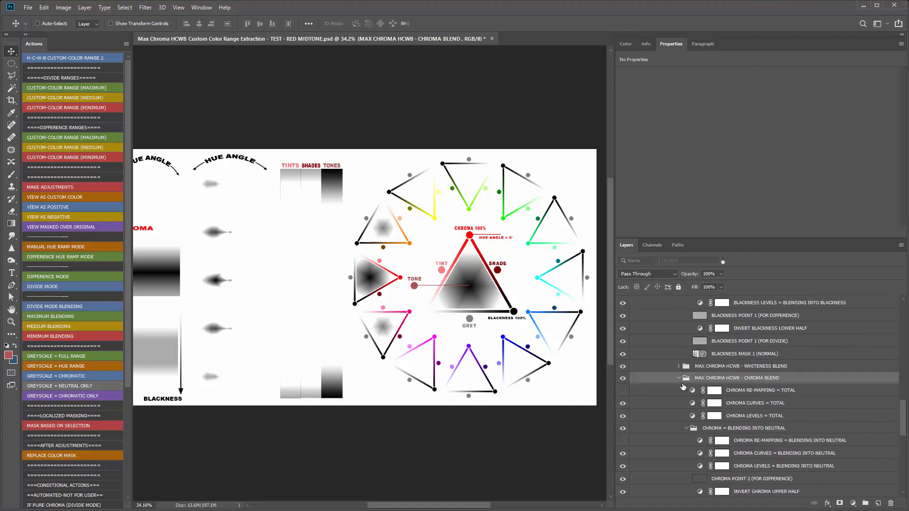
pyautogui.click(679, 379)
pyautogui.scroll(5, 683, 369)
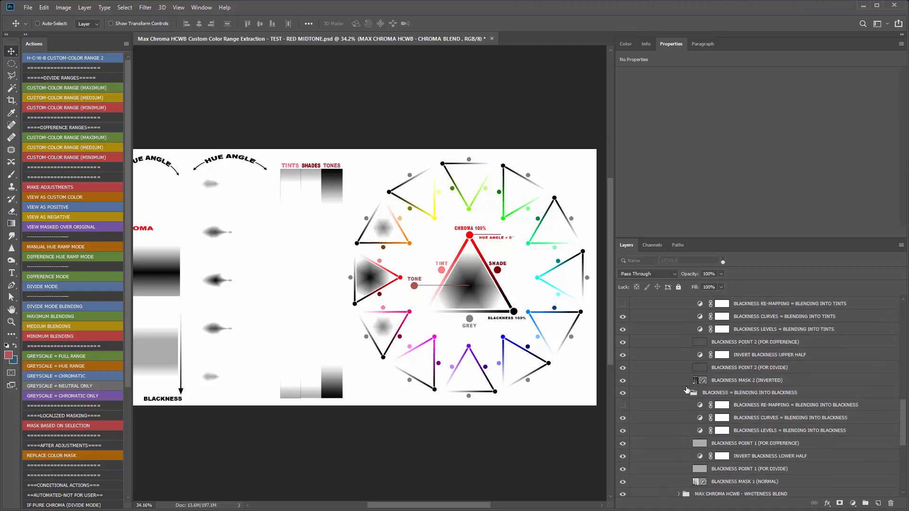
pyautogui.click(686, 393)
pyautogui.scroll(4, 680, 377)
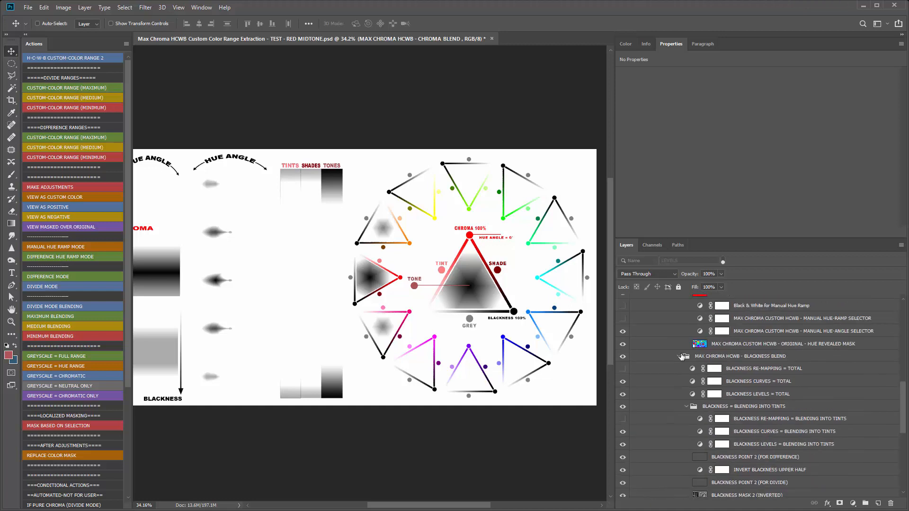
pyautogui.click(678, 357)
pyautogui.scroll(5, 696, 379)
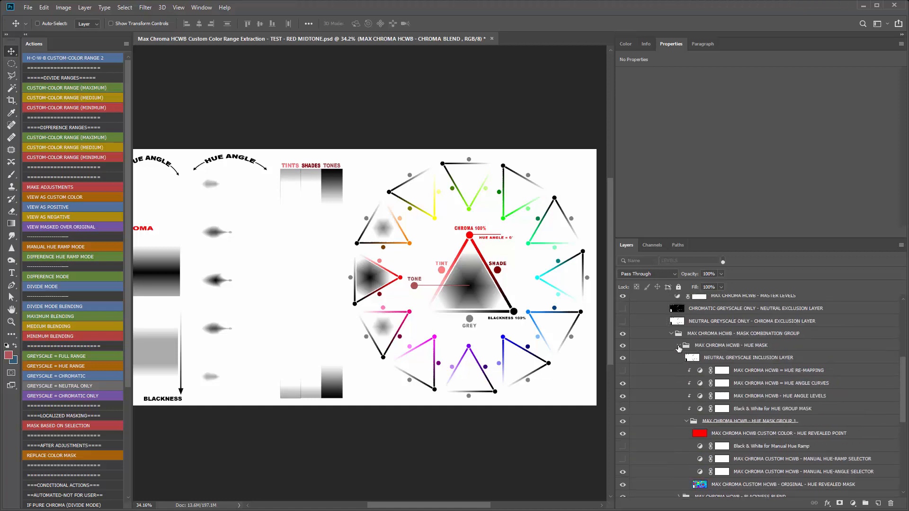
pyautogui.click(679, 346)
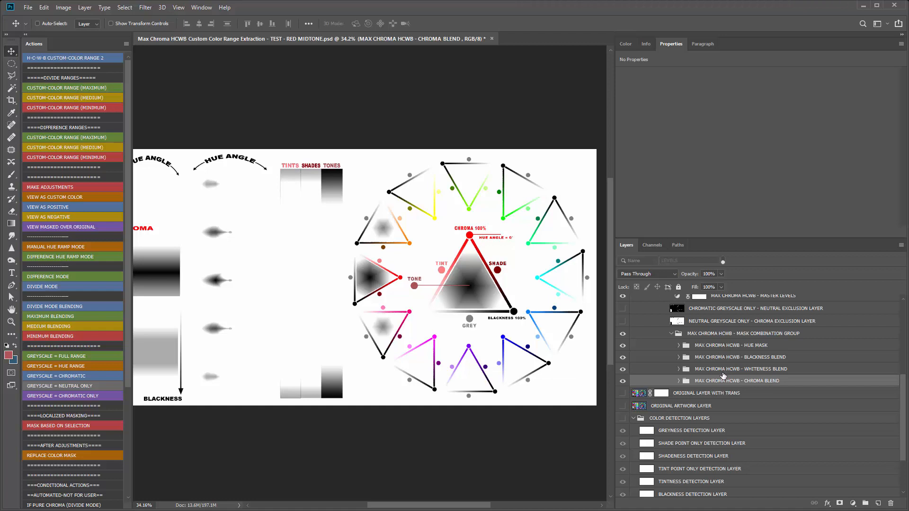
# Step: Isolate the BLACKNESS BLEND group by hiding the chroma, whiteness and hue mask groups, and check its blend mode
pyautogui.click(623, 381)
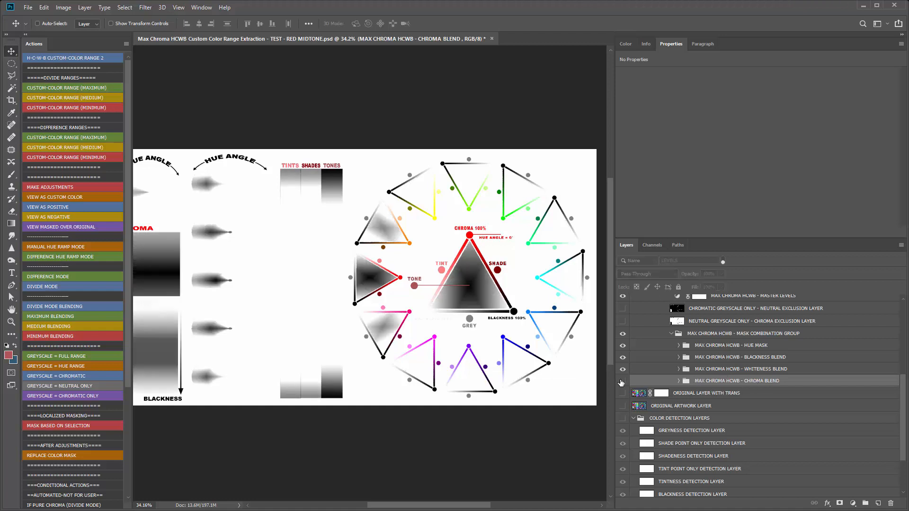
pyautogui.click(623, 381)
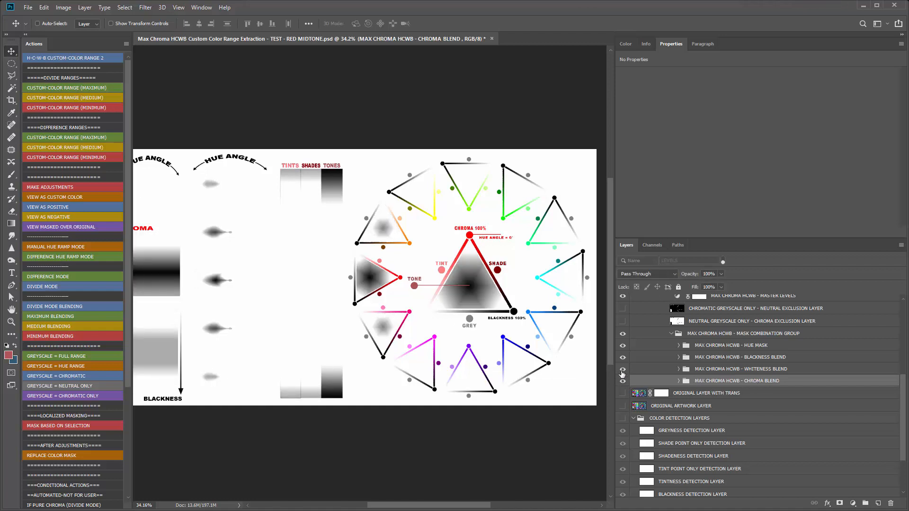
pyautogui.click(623, 369)
pyautogui.click(623, 381)
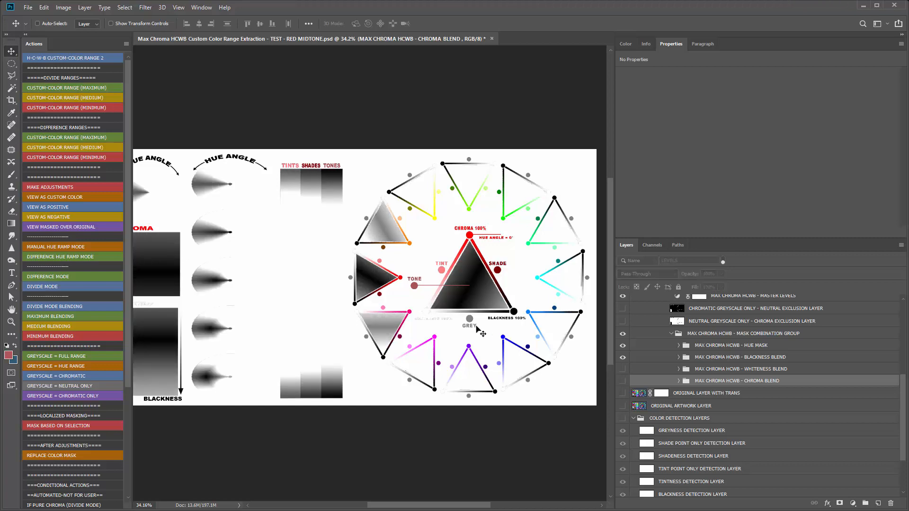
pyautogui.scroll(-1, 264, 284)
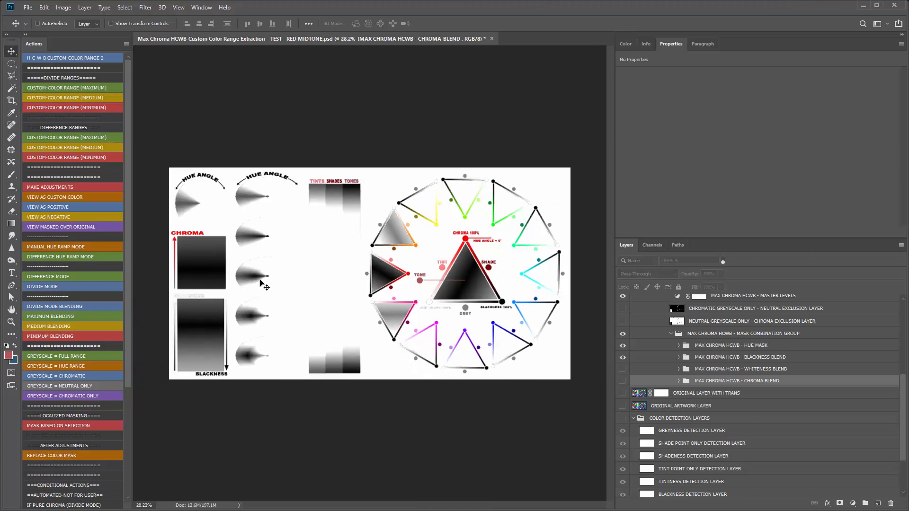
pyautogui.scroll(1, 312, 280)
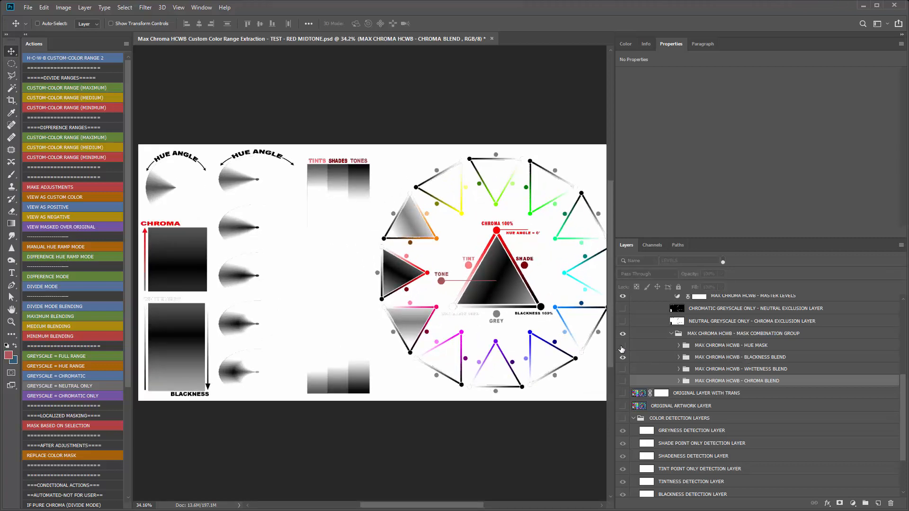
pyautogui.click(622, 346)
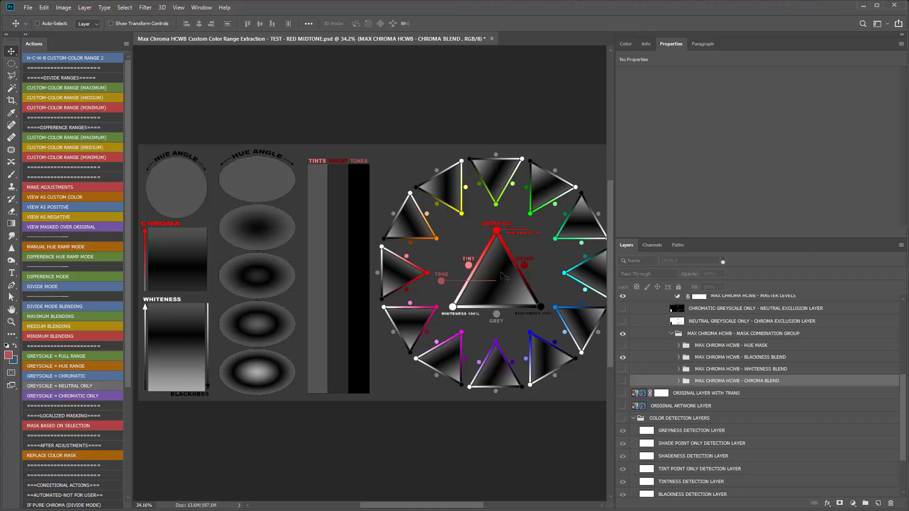
pyautogui.click(732, 358)
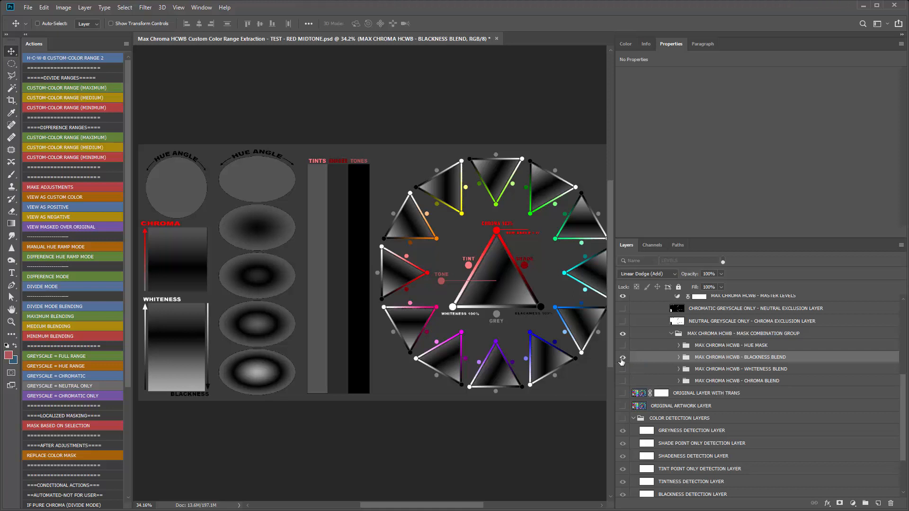
# Step: Reapply minimum blending and show the hidden HUE MASK, WHITENESS BLEND and CHROMA BLEND groups again
pyautogui.click(54, 339)
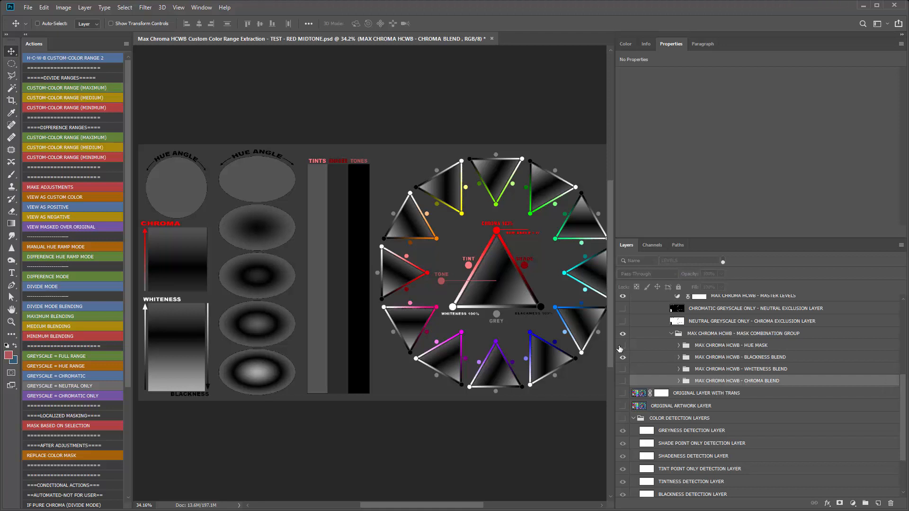
pyautogui.click(747, 357)
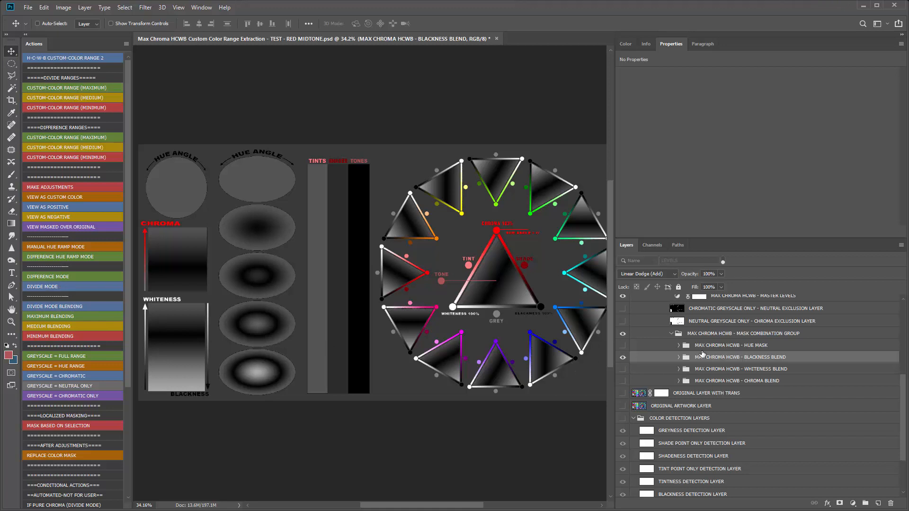
pyautogui.moveTo(623, 346); pyautogui.dragTo(626, 386)
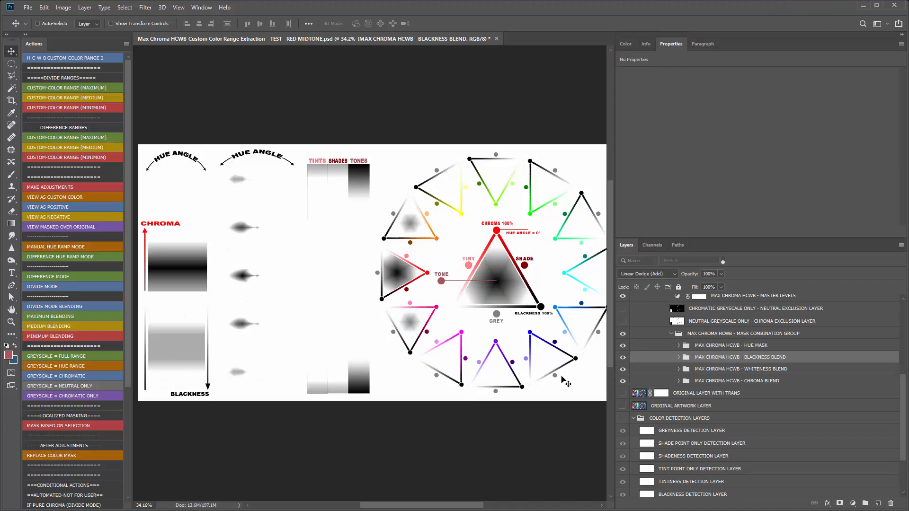
# Step: Switch the mask to Divide mode and isolate the BLACKNESS BLEND group by hiding the chroma, whiteness and hue mask groups
pyautogui.click(53, 287)
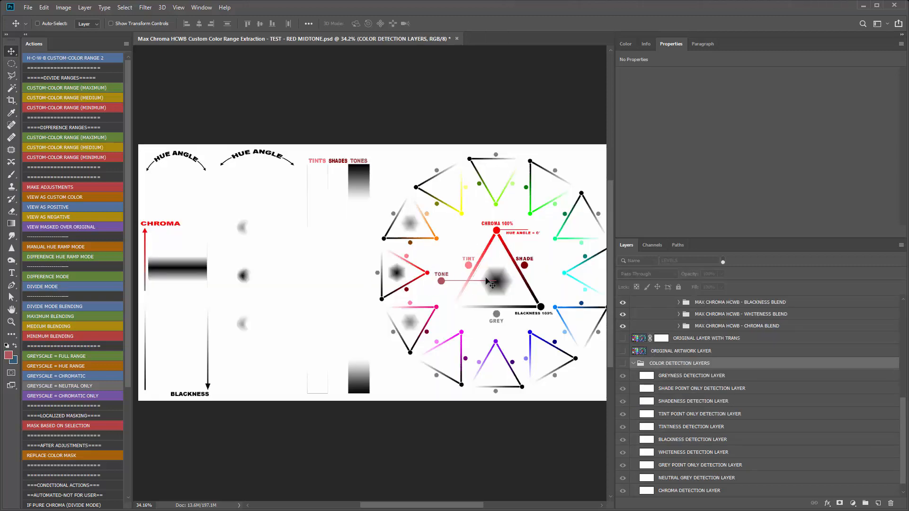
pyautogui.scroll(4, 705, 349)
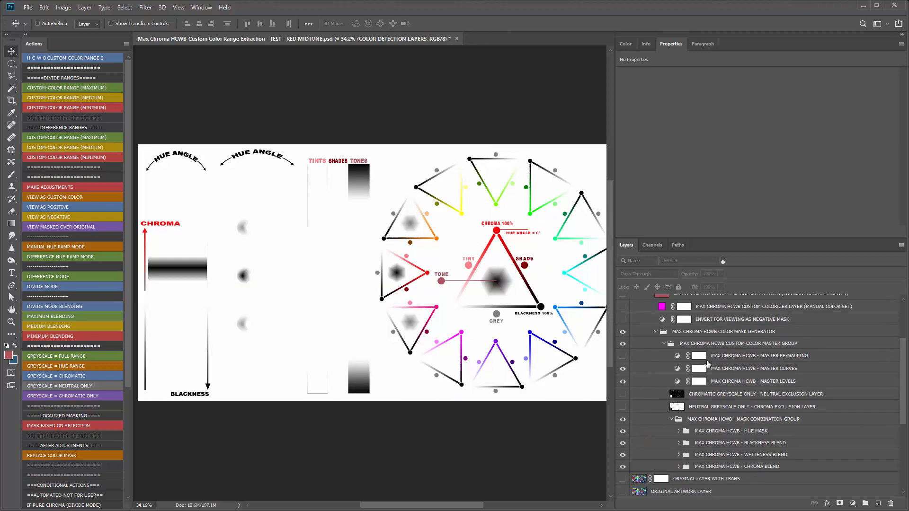
pyautogui.scroll(2, 706, 416)
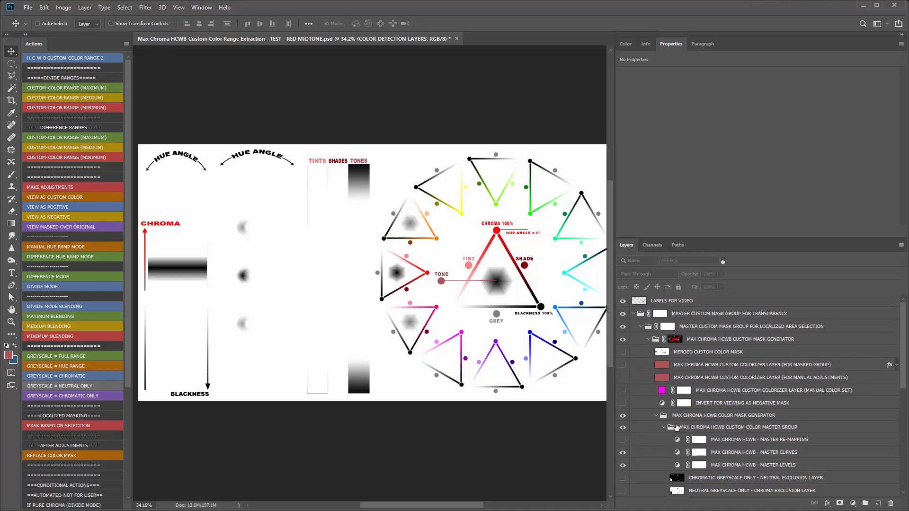
pyautogui.scroll(-2, 674, 426)
pyautogui.scroll(-1, 676, 381)
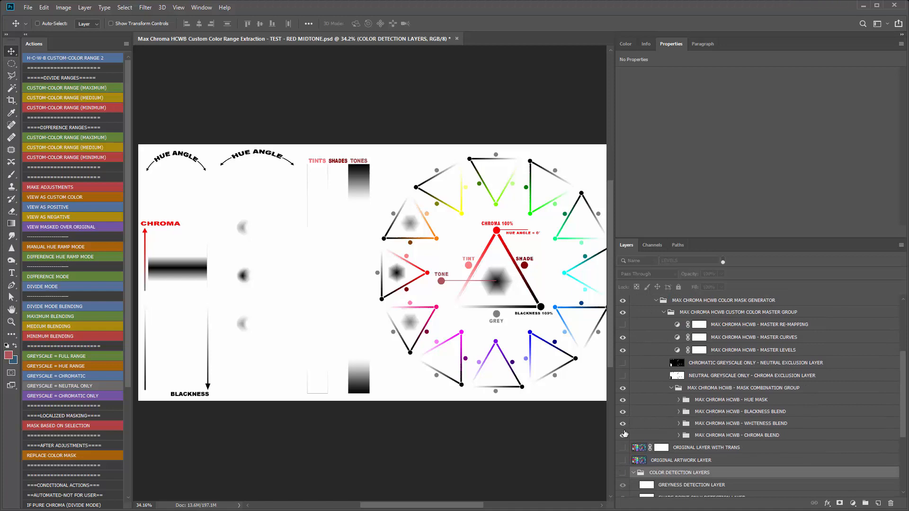
pyautogui.click(622, 435)
pyautogui.click(622, 424)
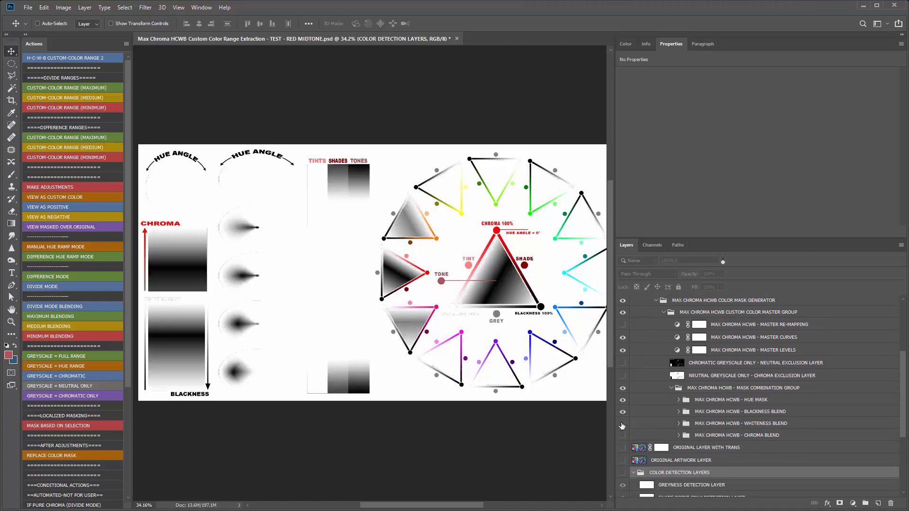
pyautogui.click(622, 400)
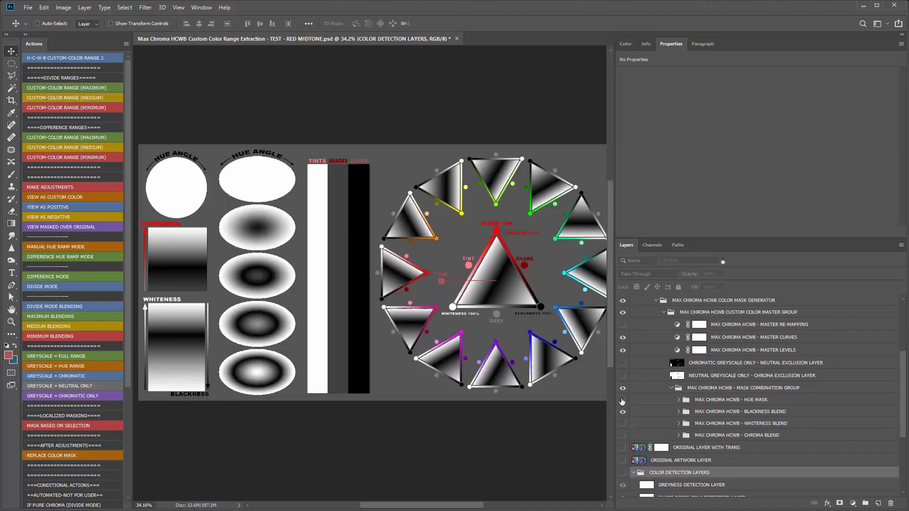
pyautogui.scroll(5, 166, 340)
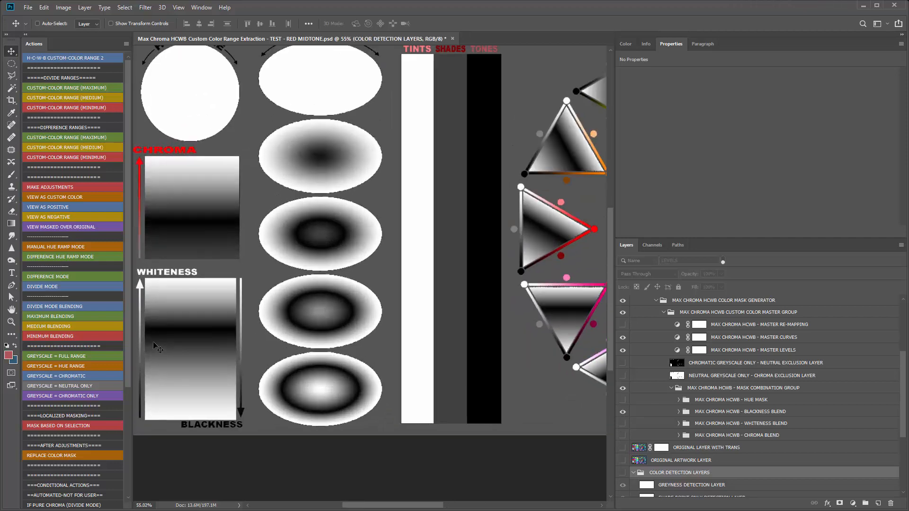
pyautogui.scroll(3, 166, 340)
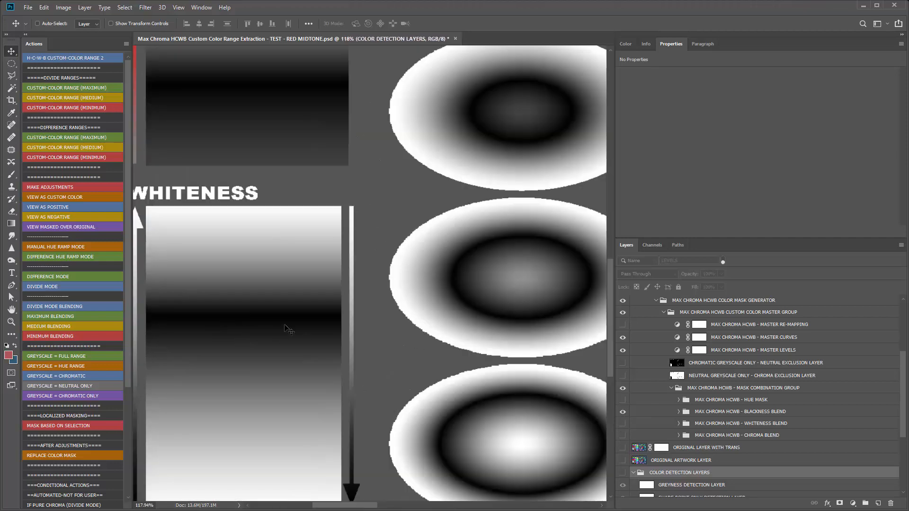
pyautogui.scroll(-1, 287, 331)
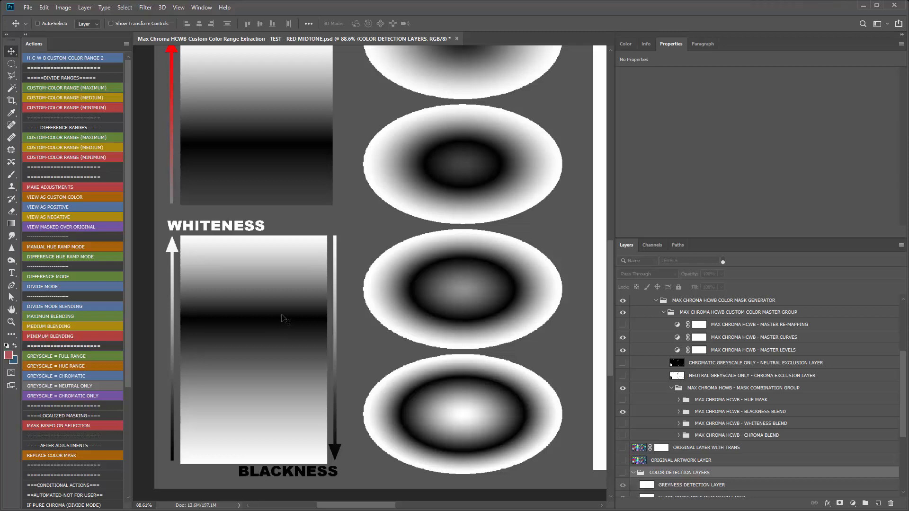
pyautogui.scroll(-6, 254, 321)
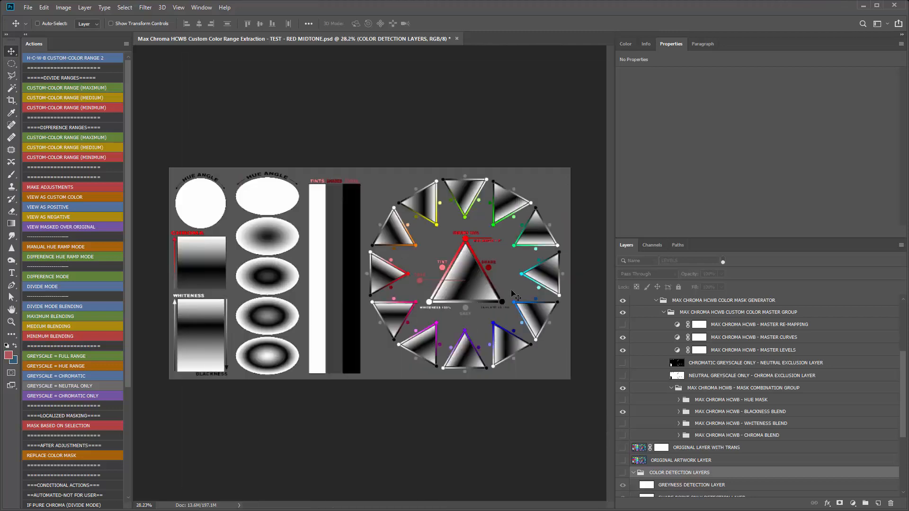
# Step: Isolate the WHITENESS BLEND group by hiding BLACKNESS BLEND, and check its blend mode
pyautogui.scroll(4, 512, 290)
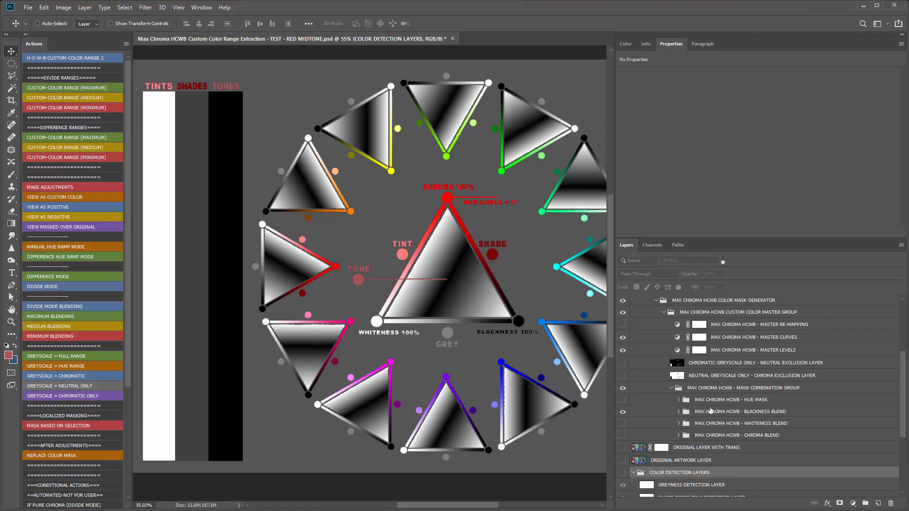
pyautogui.click(622, 411)
pyautogui.click(622, 423)
pyautogui.click(717, 424)
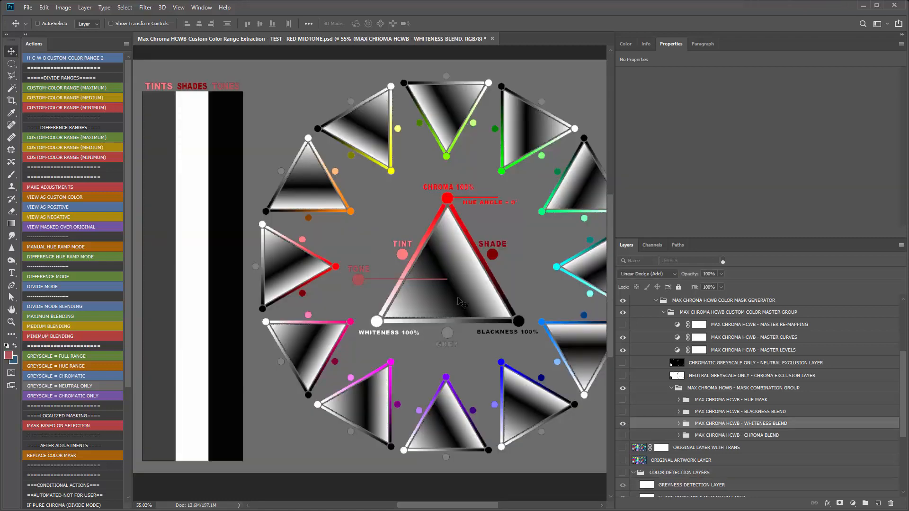
# Step: Show BLACKNESS BLEND over WHITENESS BLEND with the Linear Dodge (Add) blend mode, and briefly preview the combination with the HUE MASK group
pyautogui.click(623, 411)
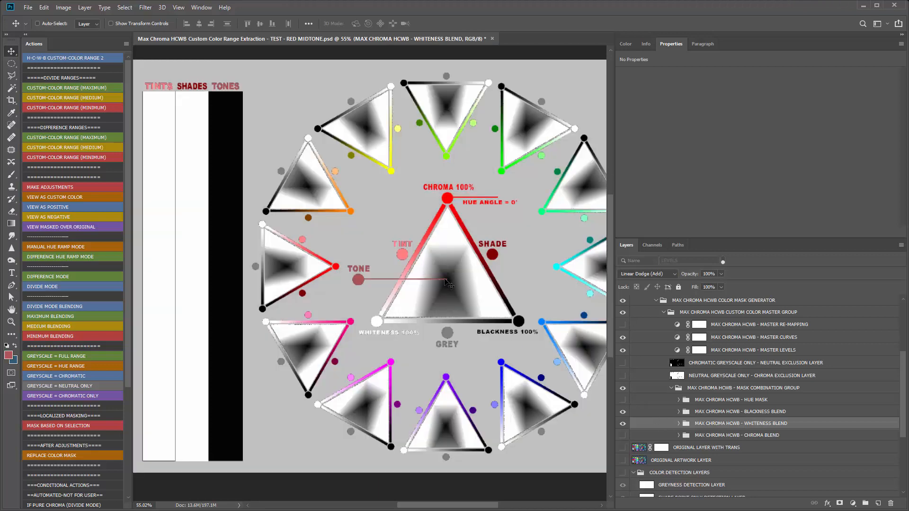
pyautogui.click(746, 413)
pyautogui.click(649, 275)
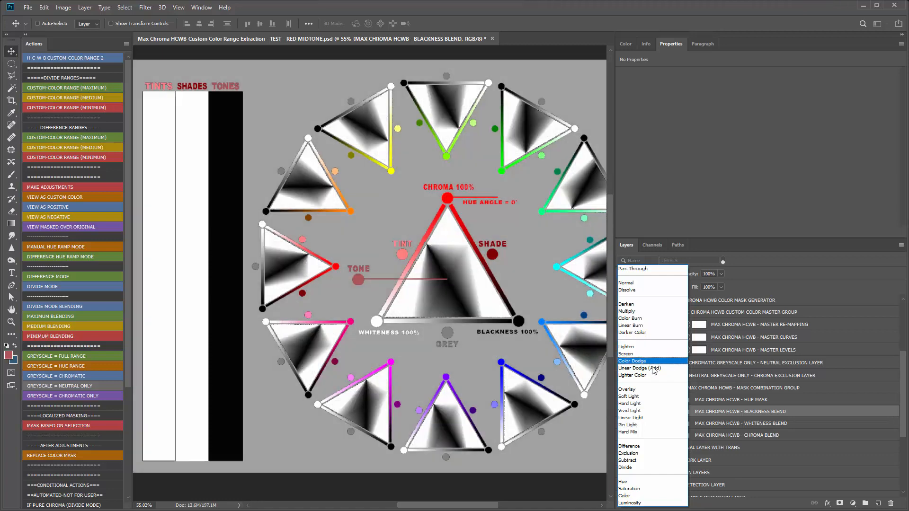
pyautogui.click(654, 368)
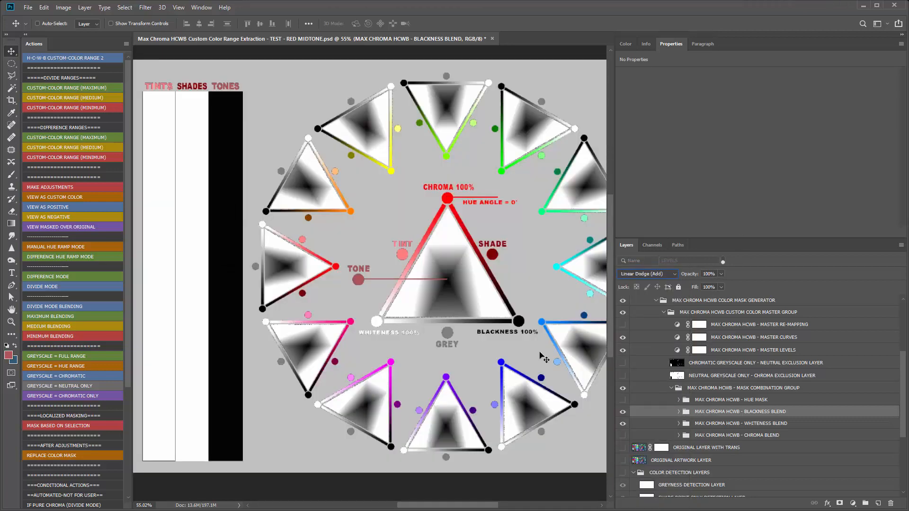
pyautogui.click(623, 400)
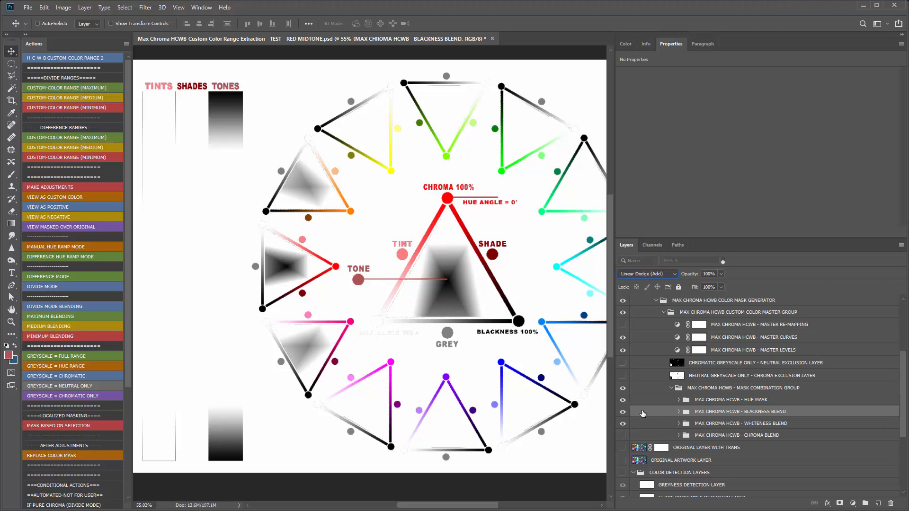
pyautogui.click(623, 401)
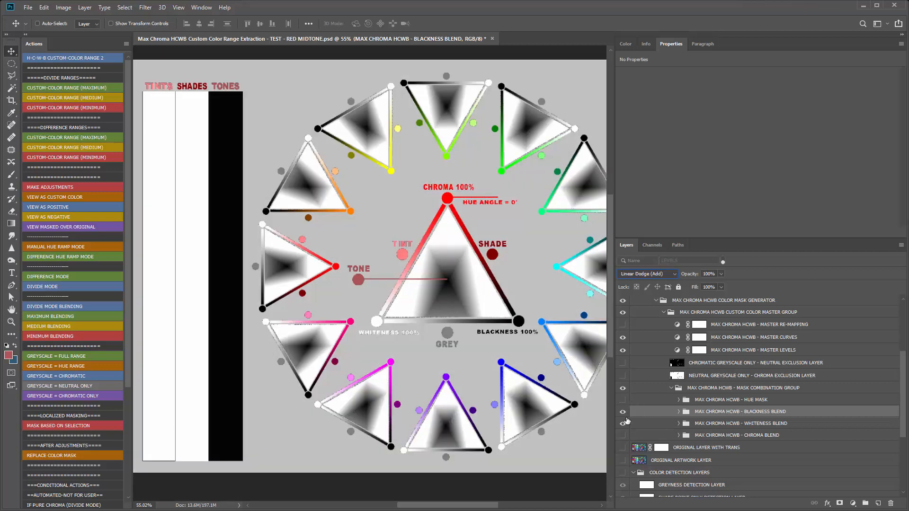
# Step: Isolate the CHROMA BLEND group by hiding the blackness and whiteness groups, and check its blend mode
pyautogui.click(623, 412)
pyautogui.click(623, 424)
pyautogui.click(623, 435)
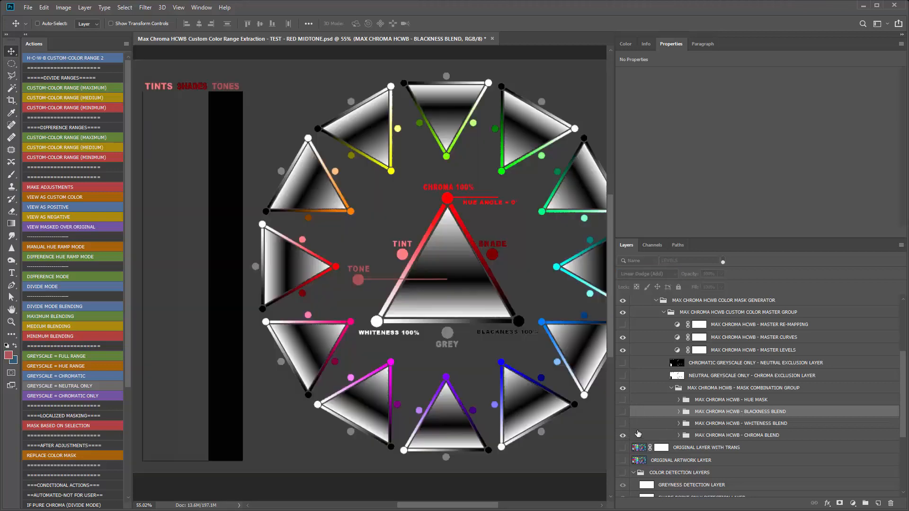
pyautogui.click(698, 436)
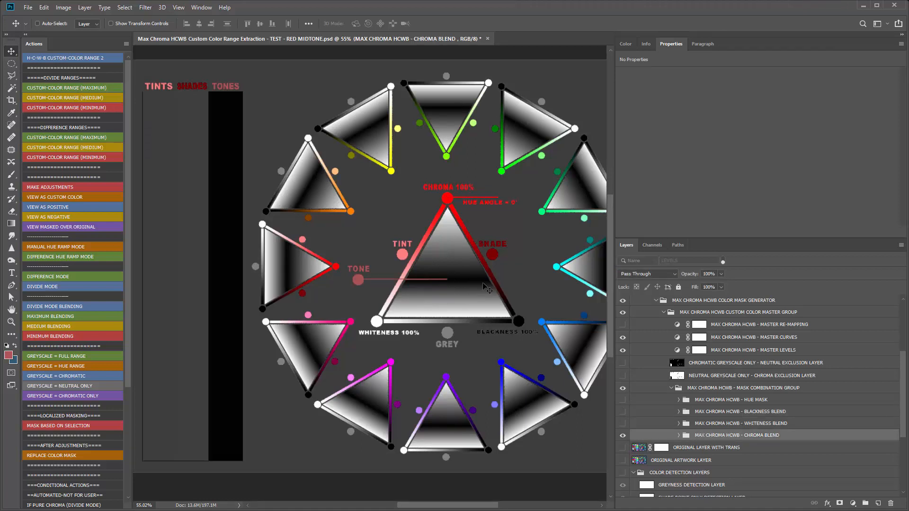
# Step: Hide CHROMA BLEND, preview WHITENESS BLEND alone, and isolate the BLACKNESS BLEND group to check its blend mode
pyautogui.click(623, 436)
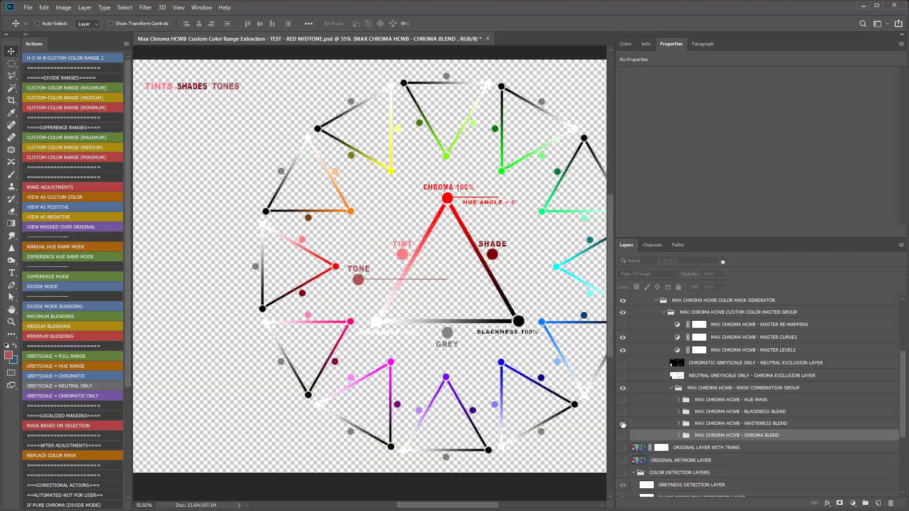
pyautogui.click(623, 423)
pyautogui.click(623, 423)
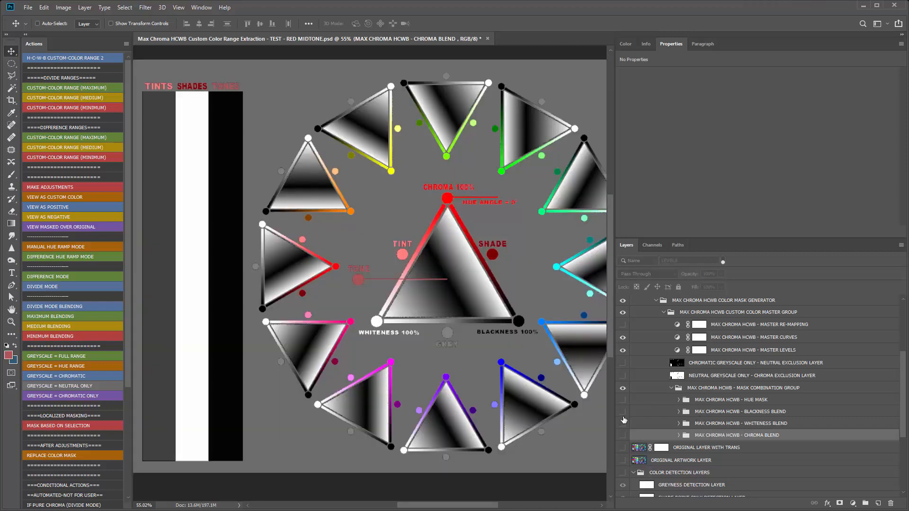
pyautogui.click(623, 411)
pyautogui.click(723, 411)
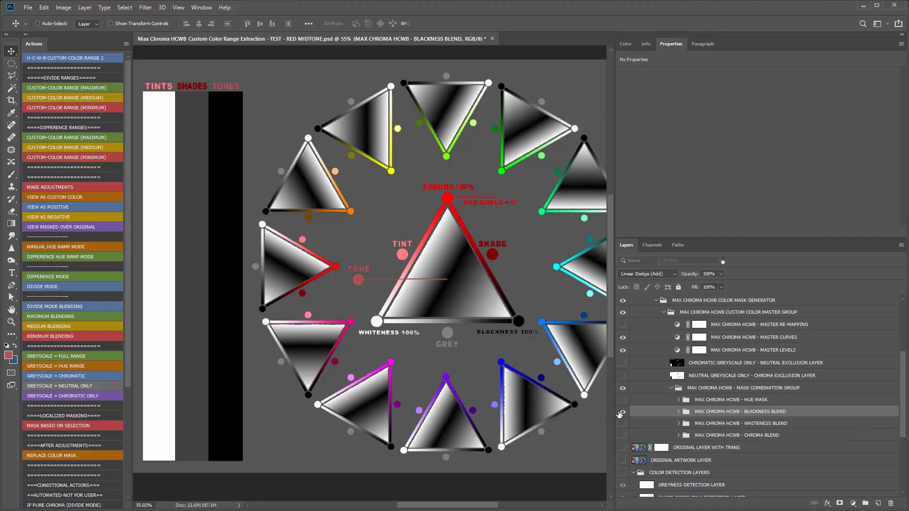
# Step: Combine the chroma and whiteness groups, and add BLACKNESS BLEND and HUE MASK so all four mask groups are shown
pyautogui.click(623, 435)
pyautogui.click(623, 412)
pyautogui.click(623, 424)
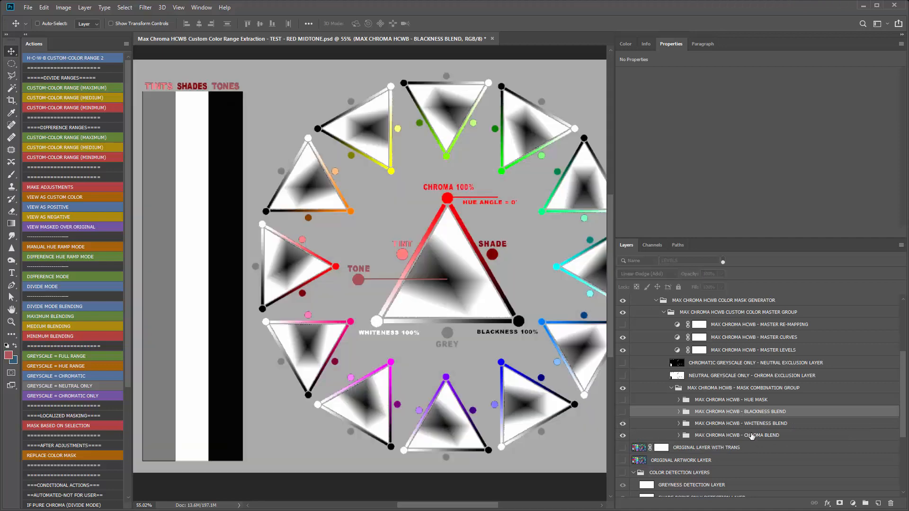
pyautogui.click(622, 411)
pyautogui.click(622, 400)
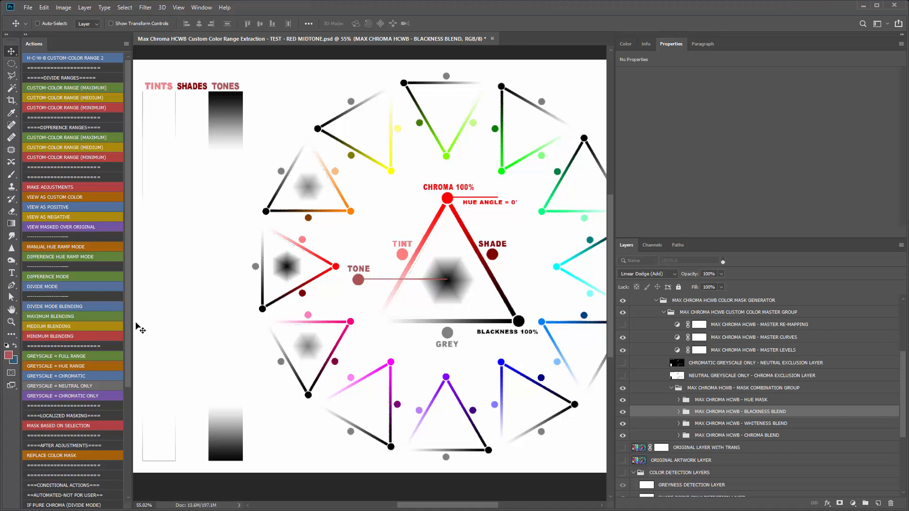
# Step: Apply medium, maximum and Divide mode blending in turn to compare their falloff on the red midtone mask
pyautogui.click(63, 325)
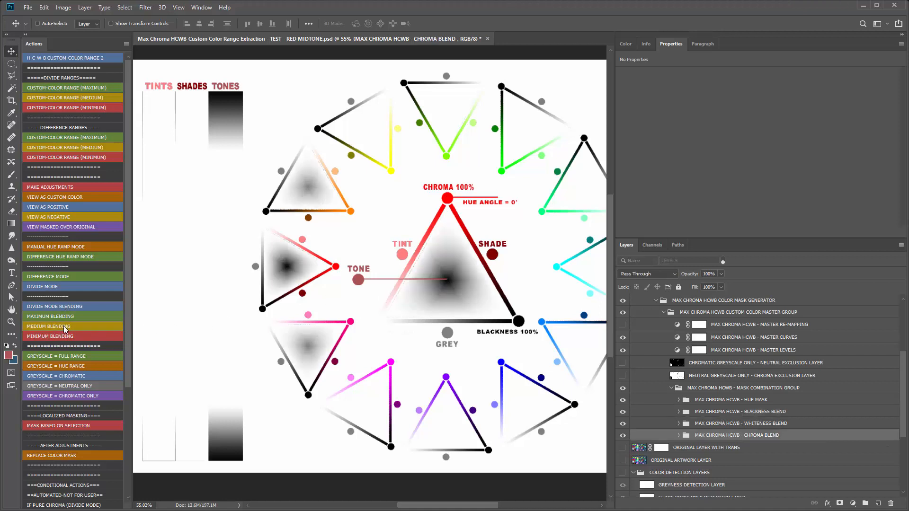
pyautogui.click(67, 316)
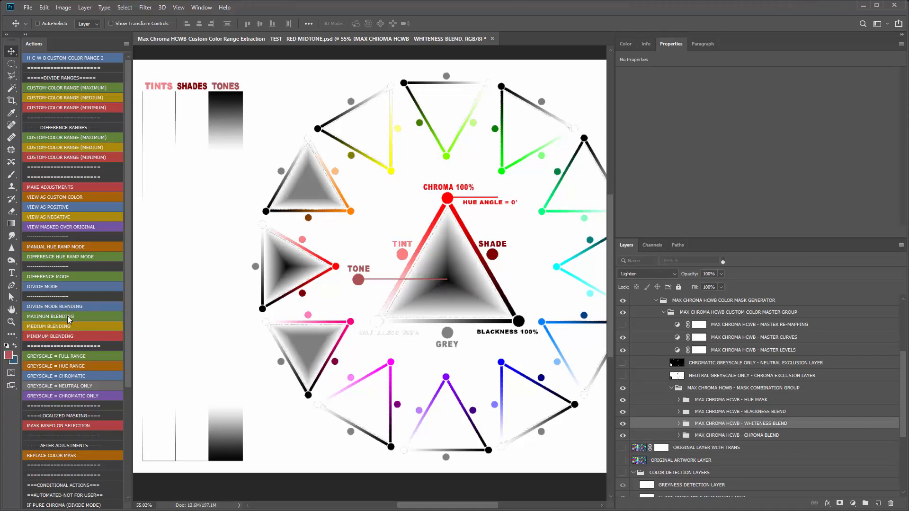
pyautogui.click(105, 308)
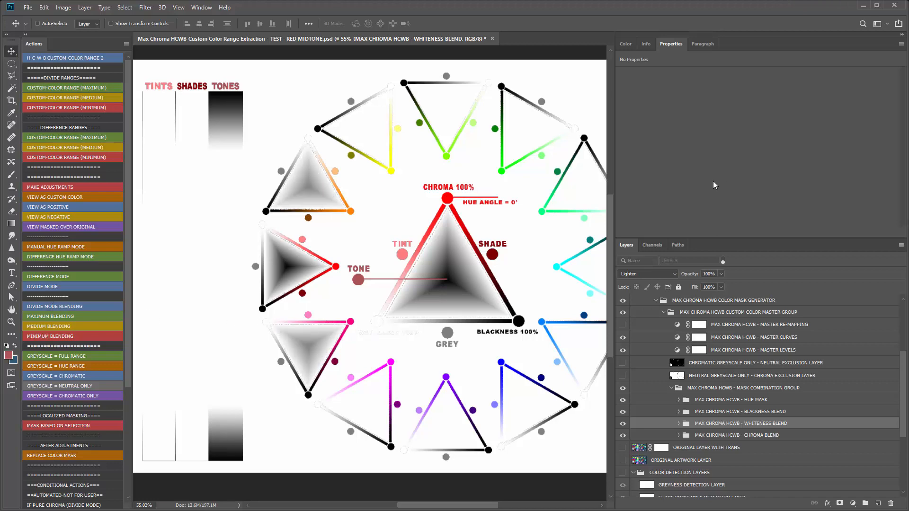
pyautogui.scroll(-5, 337, 234)
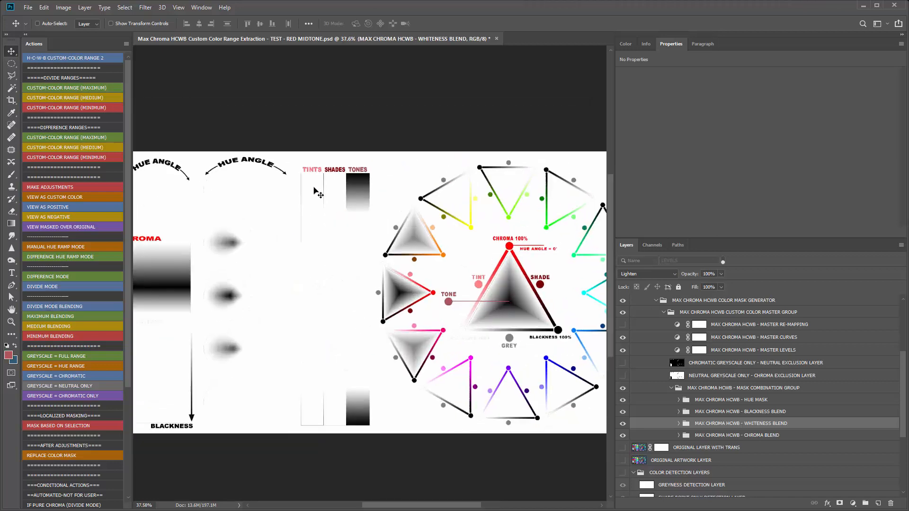